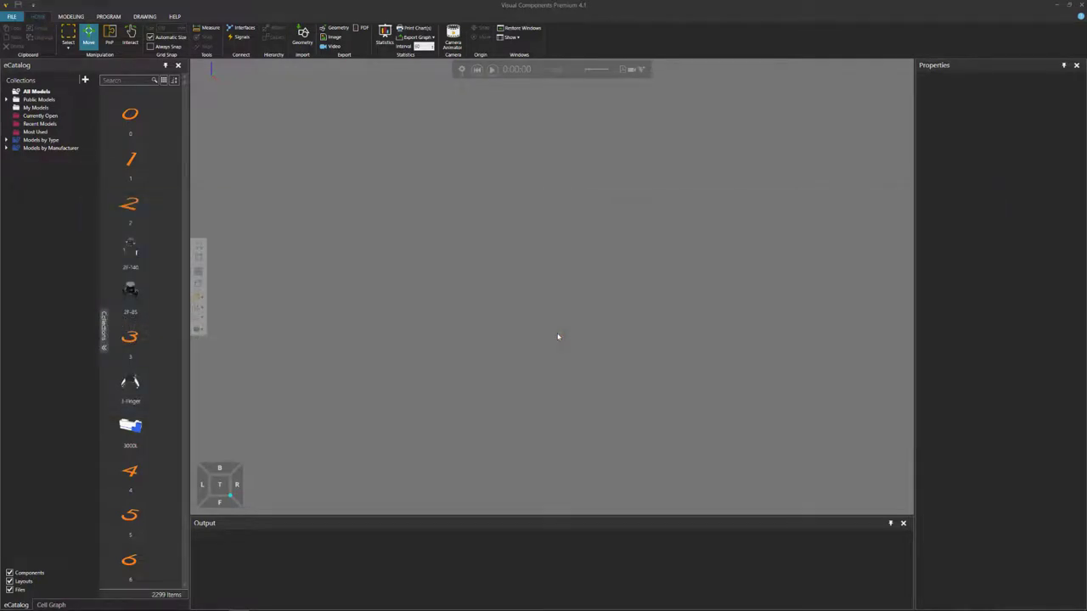
# Step: Add the Conveyor model from the Conveyors(New) category under Models by Type to the layout
pyautogui.click(72, 17)
pyautogui.click(38, 16)
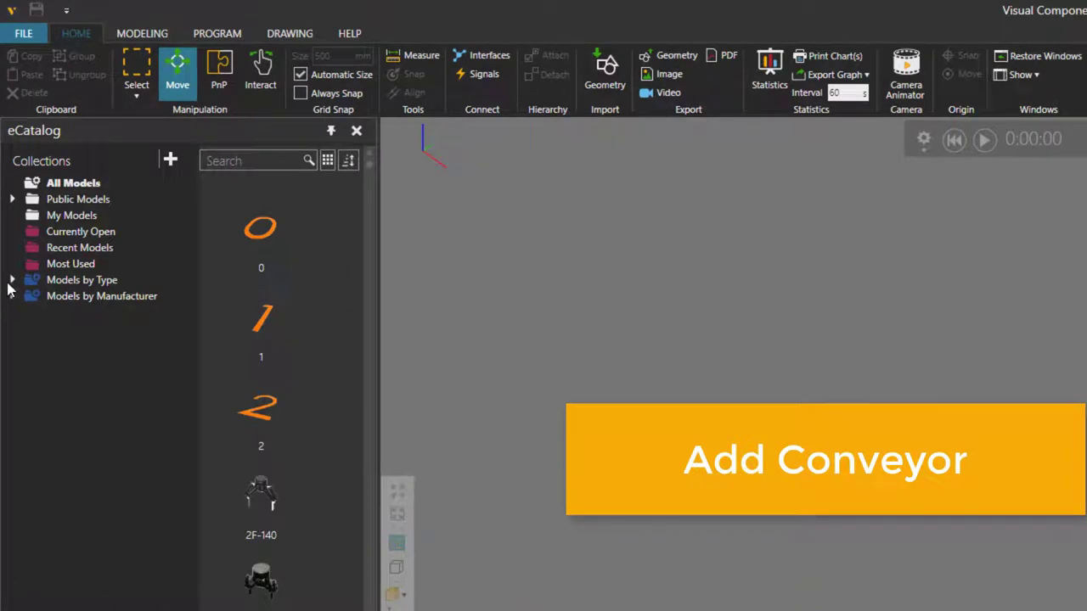
pyautogui.click(12, 280)
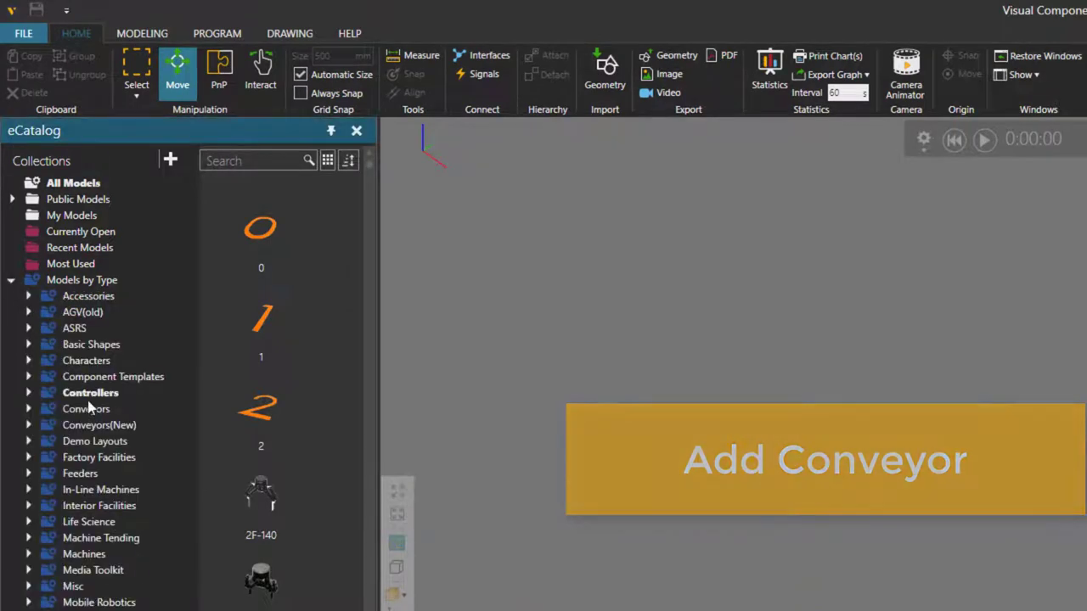
pyautogui.click(112, 425)
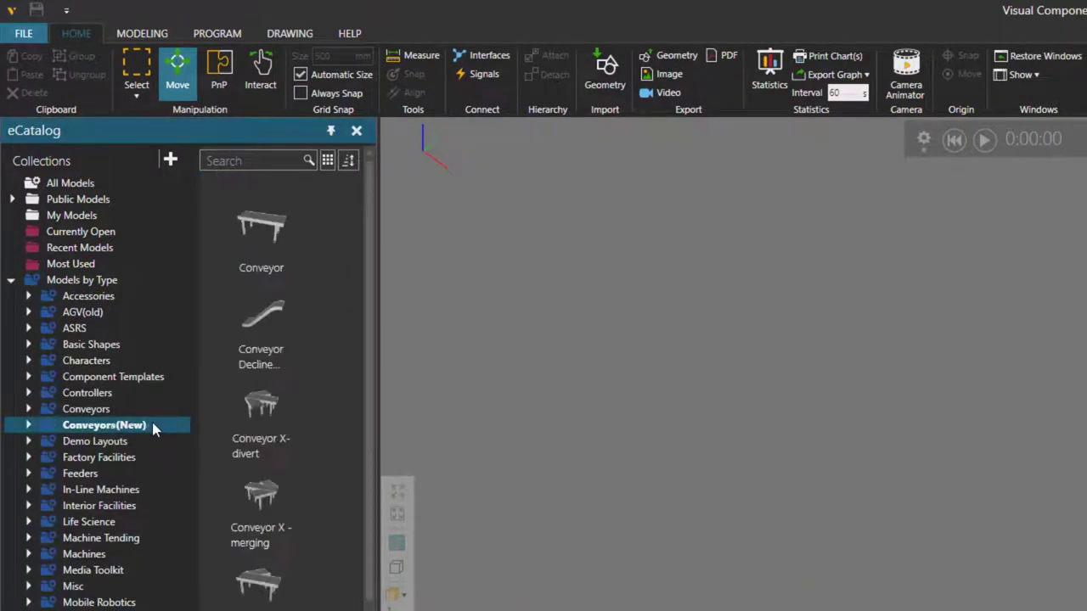
pyautogui.doubleClick(276, 237)
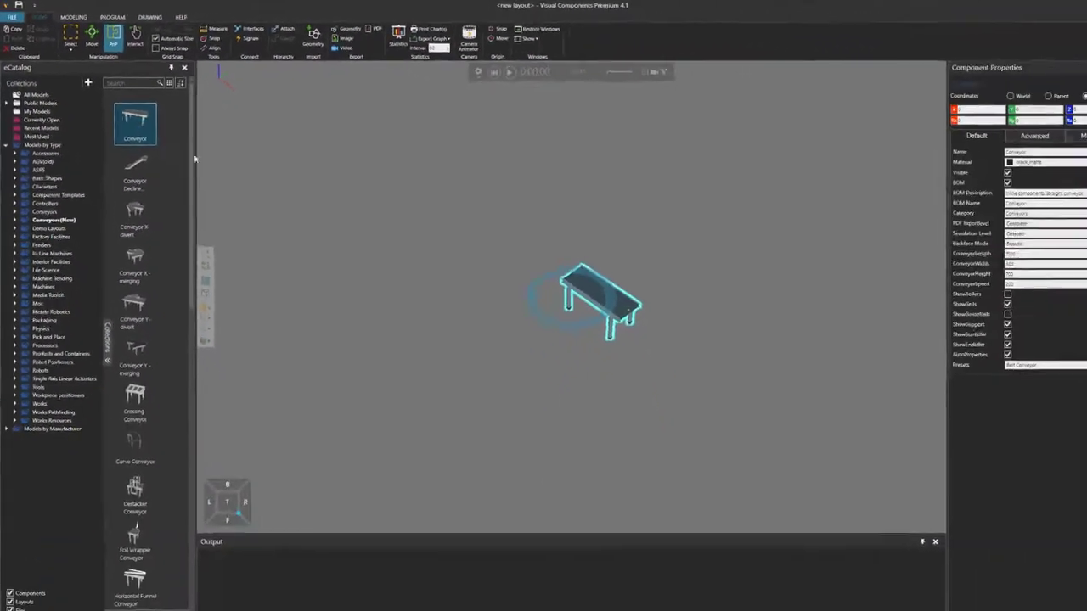
# Step: Search the Products and Containers category for "box" and place a Plastic box in the layout behind the conveyor
pyautogui.click(205, 255)
pyautogui.moveTo(489, 349)
pyautogui.mouseDown(button='right')
pyautogui.moveTo(500, 348)
pyautogui.moveTo(491, 338)
pyautogui.mouseUp(button='right')
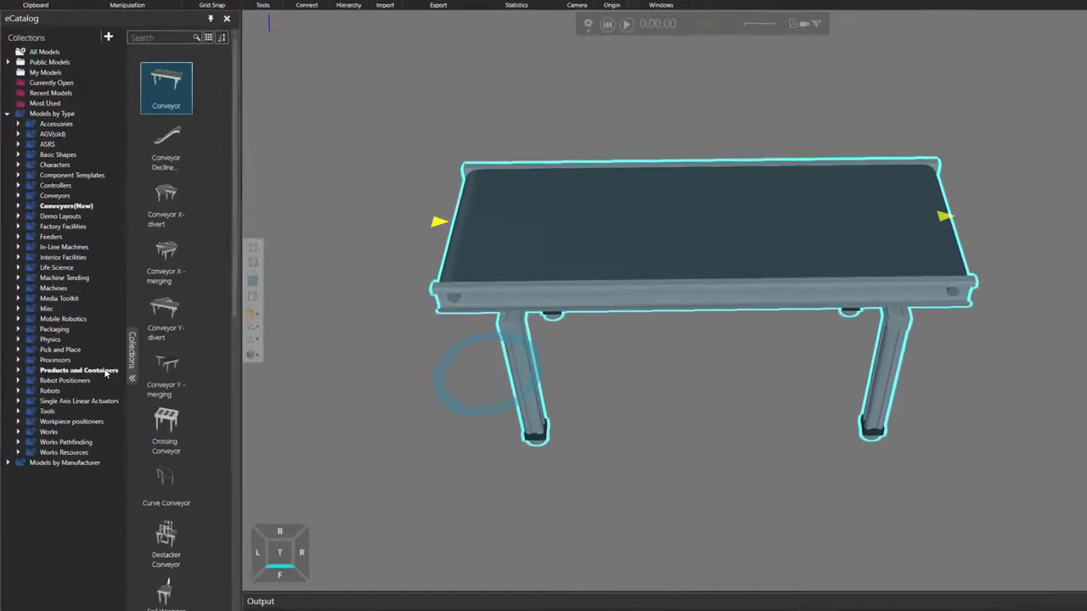
pyautogui.click(105, 372)
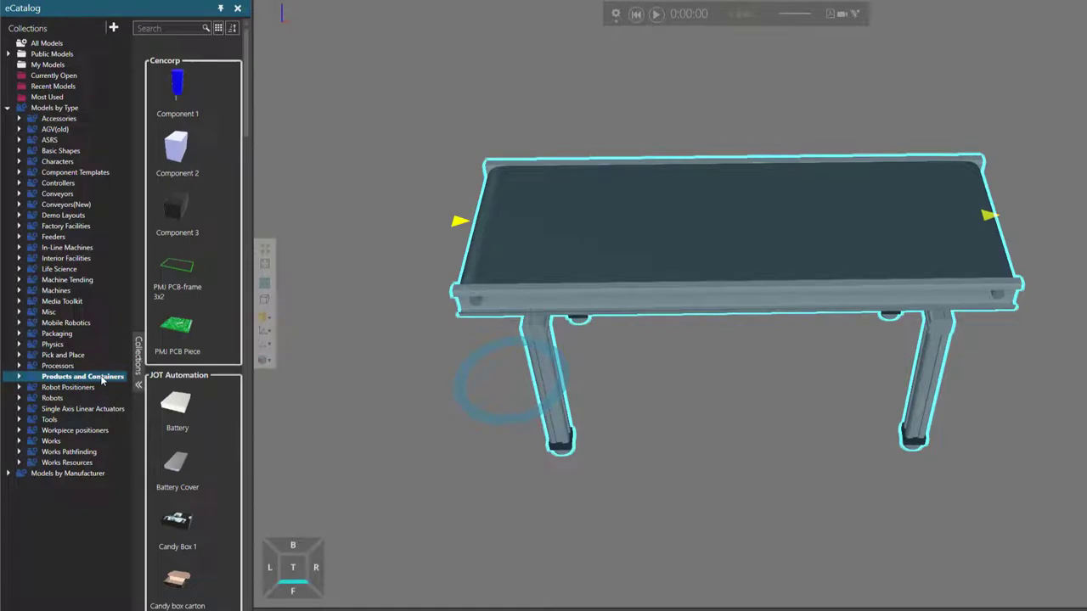
pyautogui.click(168, 29)
pyautogui.write('box')
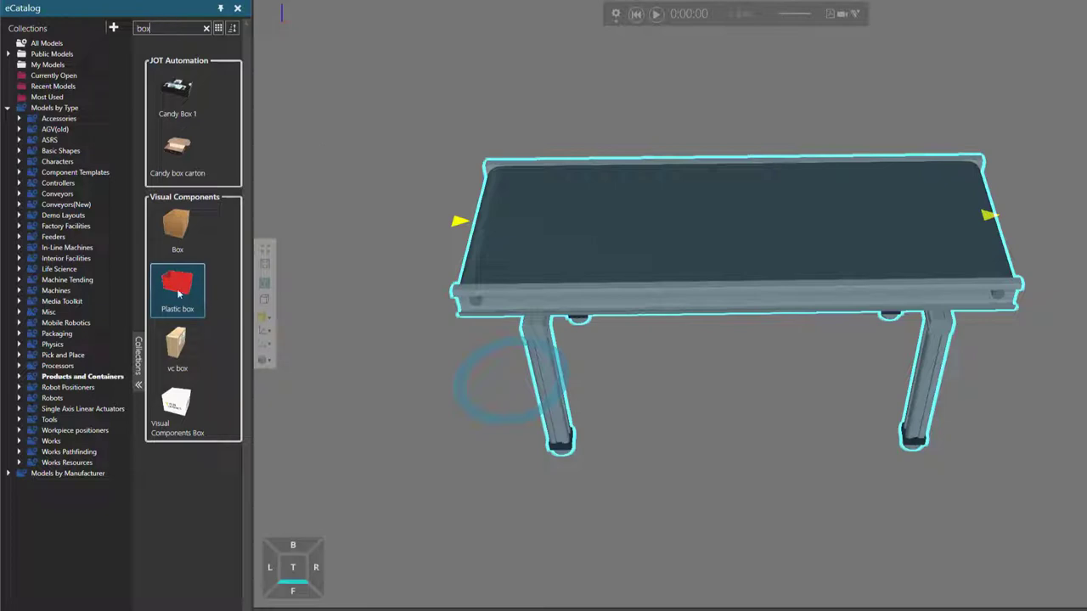
pyautogui.moveTo(585, 115); pyautogui.dragTo(631, 114)
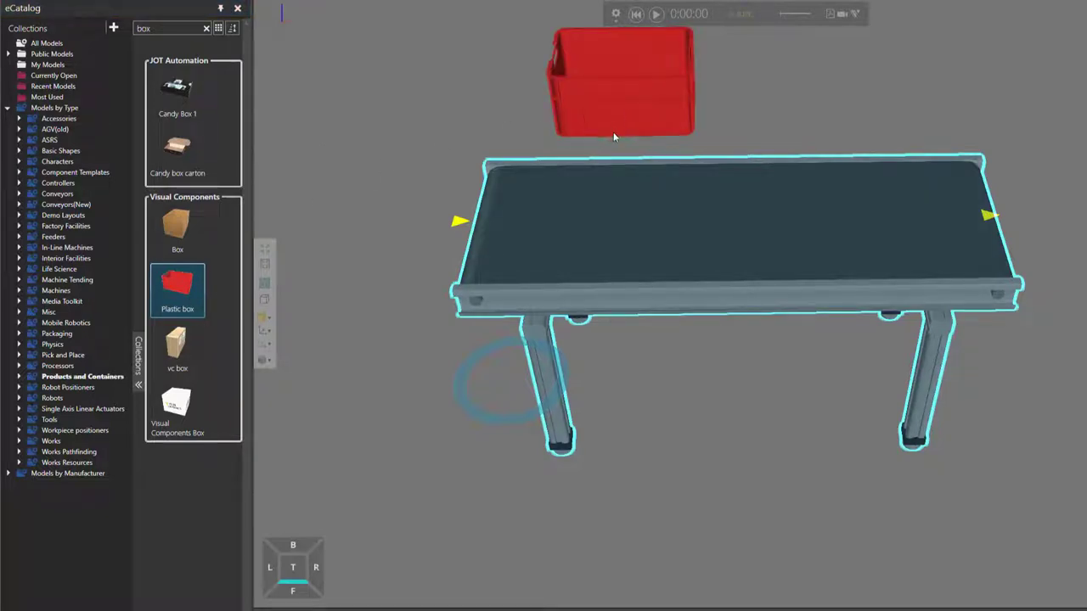
# Step: Run the simulation briefly with the plastic box off the conveyor and reset it
pyautogui.moveTo(732, 132); pyautogui.dragTo(960, 398, button='right')
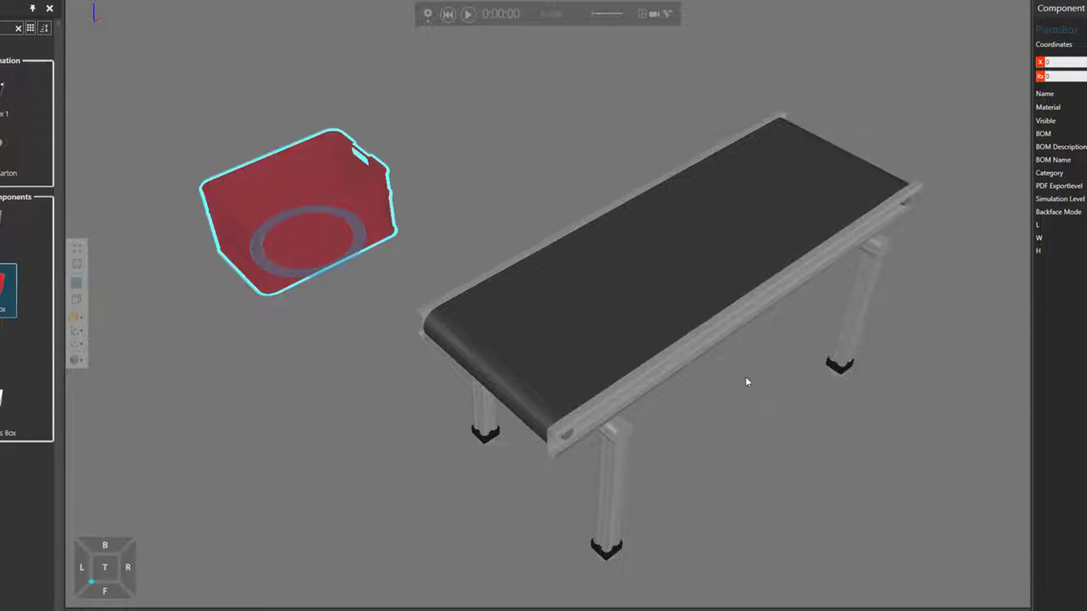
pyautogui.click(468, 14)
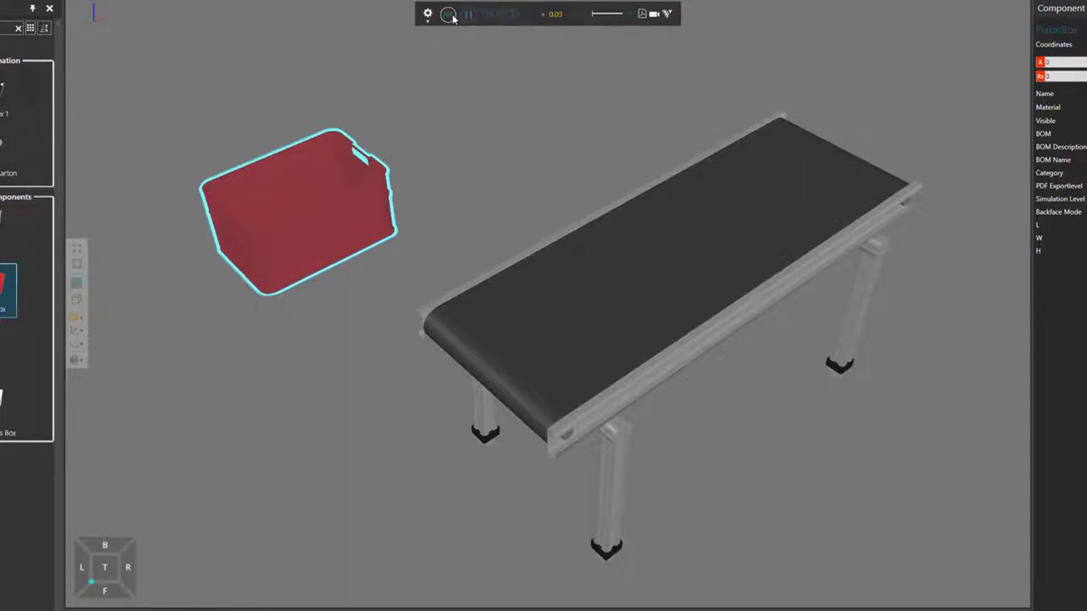
pyautogui.click(450, 15)
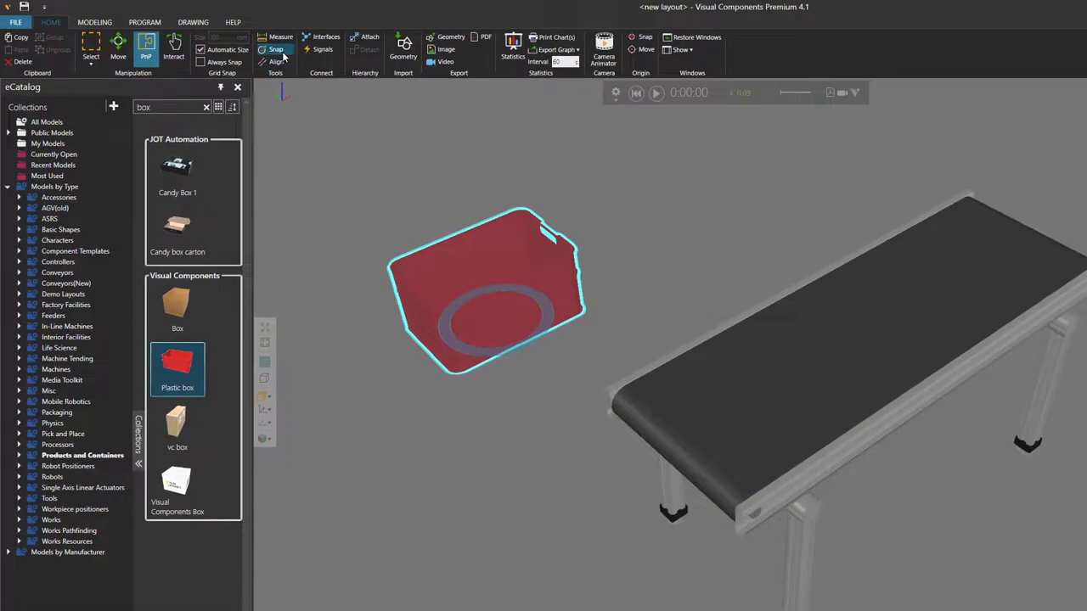
# Step: Snap the plastic box to the face centre of the conveyor's top belt
pyautogui.click(275, 49)
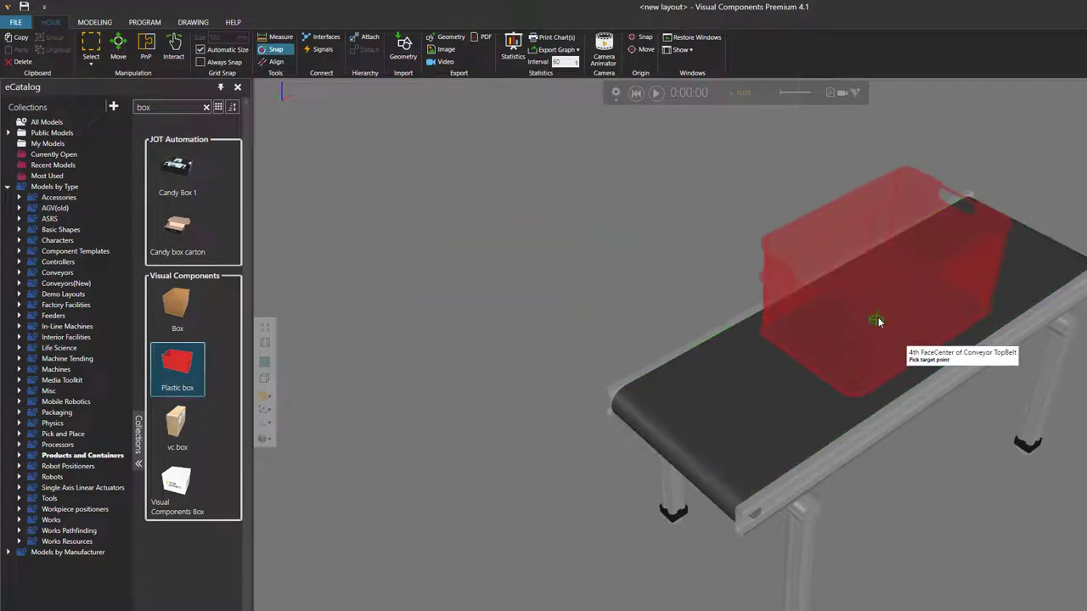
pyautogui.scroll(4, 878, 320)
pyautogui.scroll(-2, 878, 320)
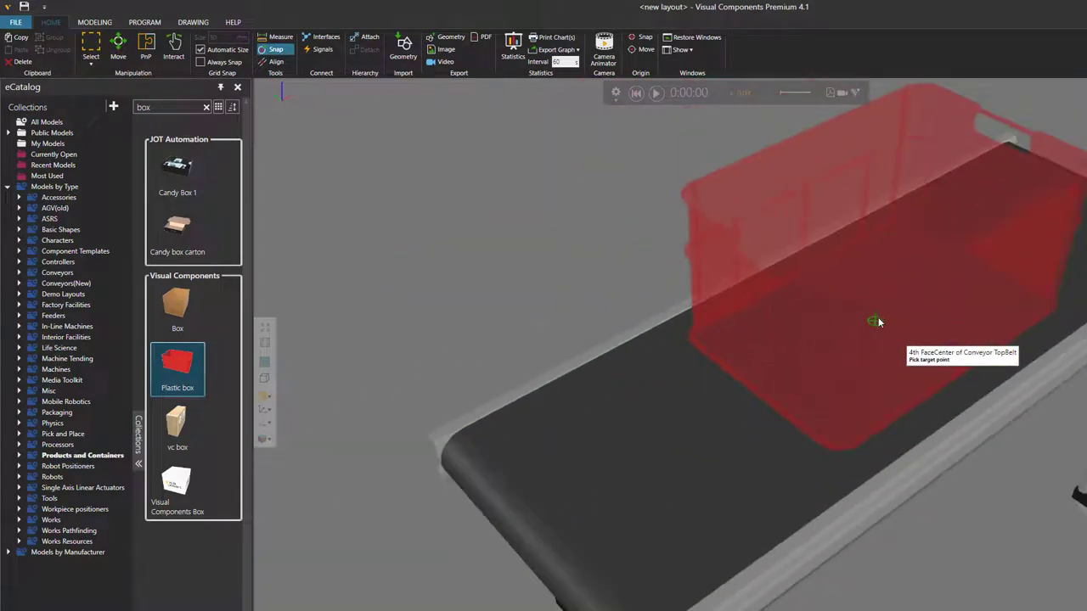
pyautogui.click(878, 320)
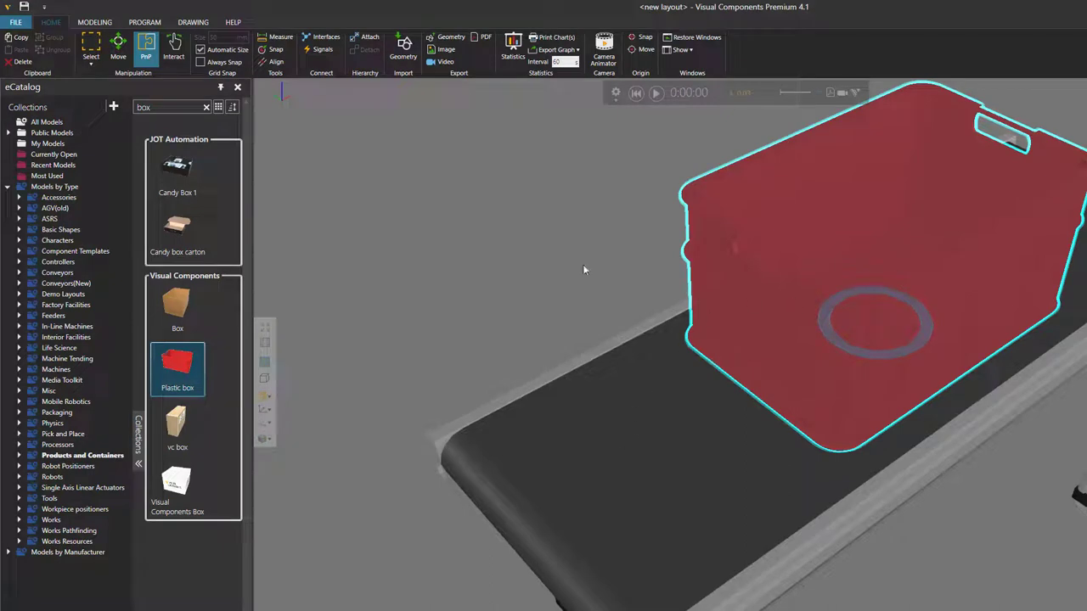
# Step: Attach the plastic box to the Conveyor as its parent node
pyautogui.click(369, 38)
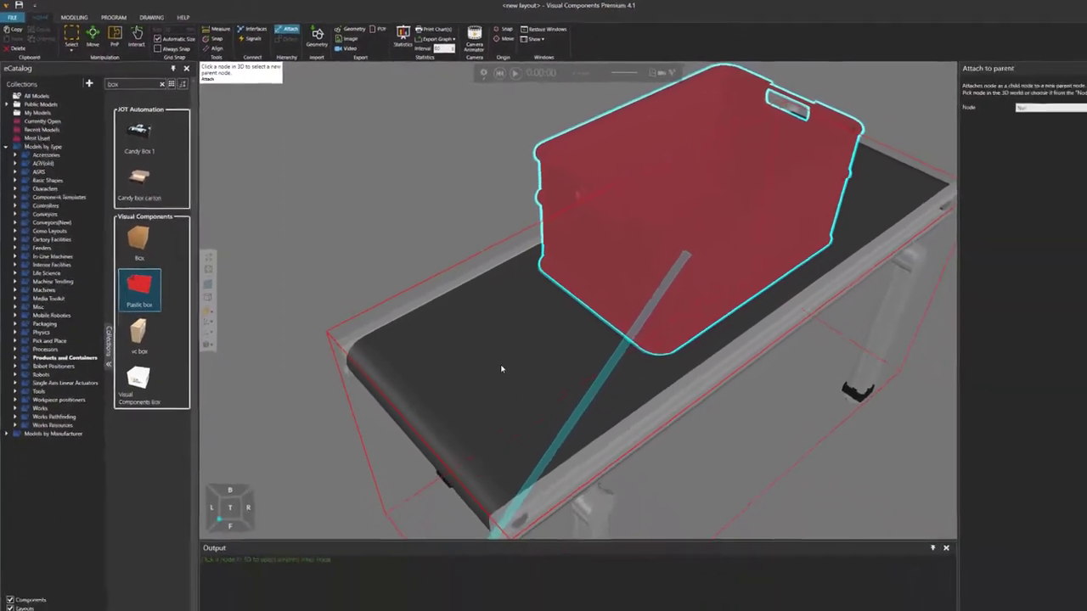
pyautogui.scroll(-3, 637, 468)
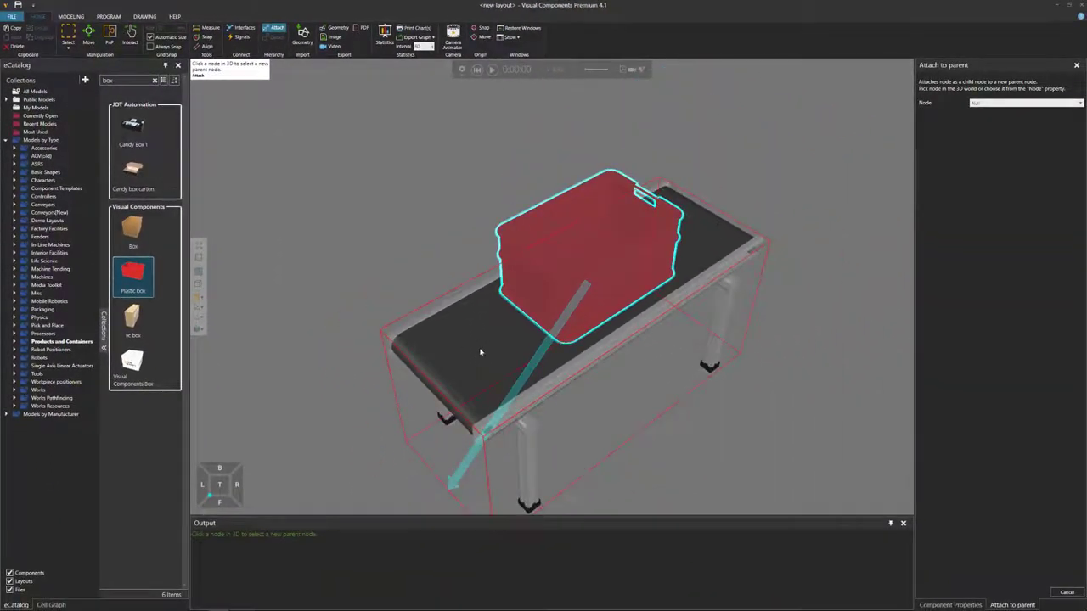
pyautogui.click(468, 359)
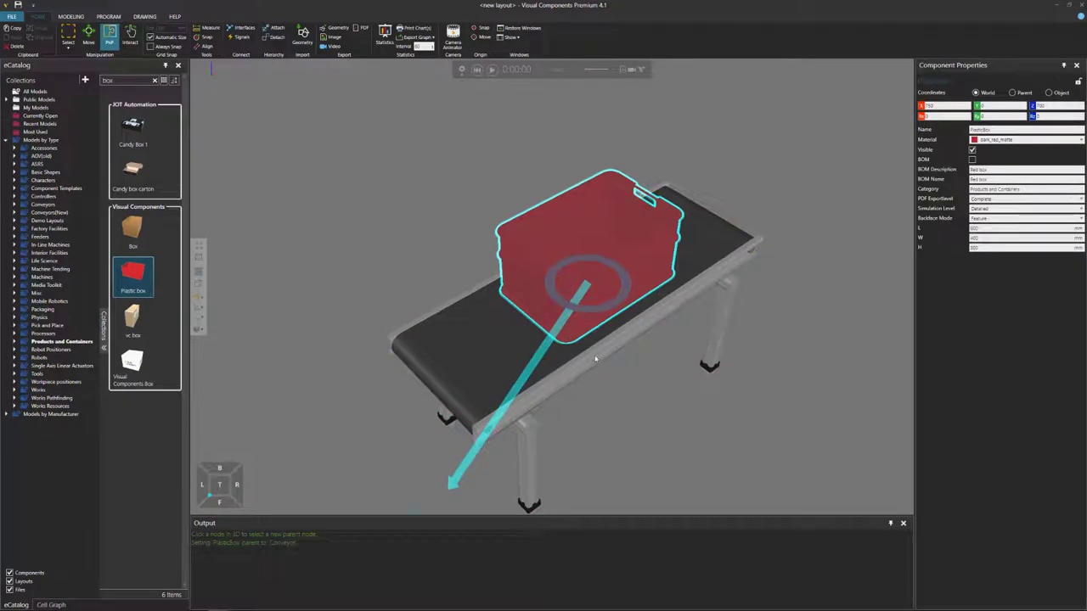
# Step: Move the conveyor to test its attachment with the plastic box, and undo the move
pyautogui.click(597, 361)
pyautogui.moveTo(580, 377); pyautogui.dragTo(584, 305)
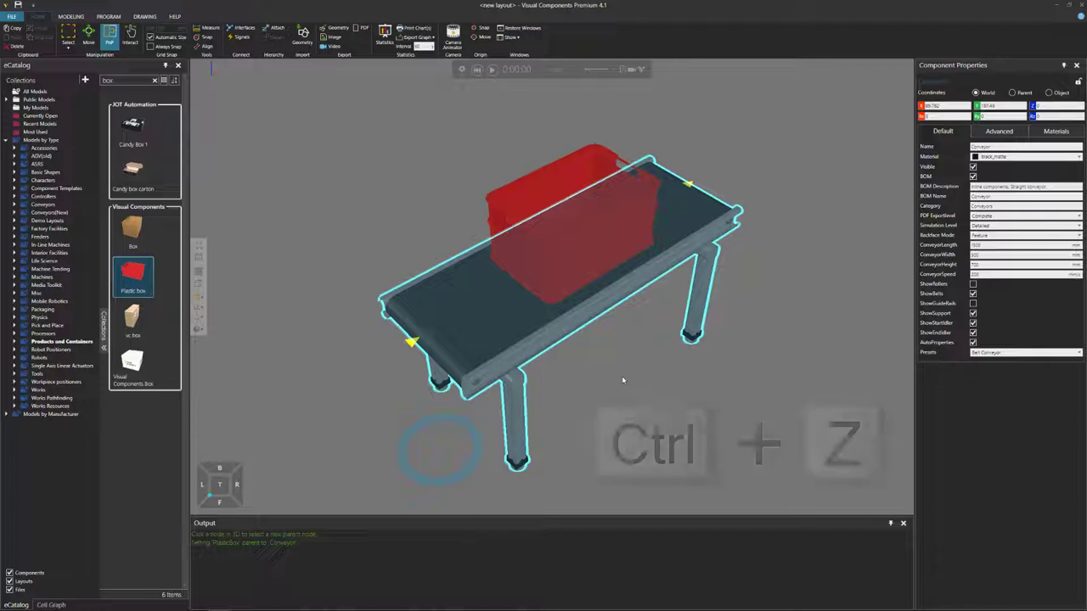
pyautogui.hotkey('ctrl', 'z')
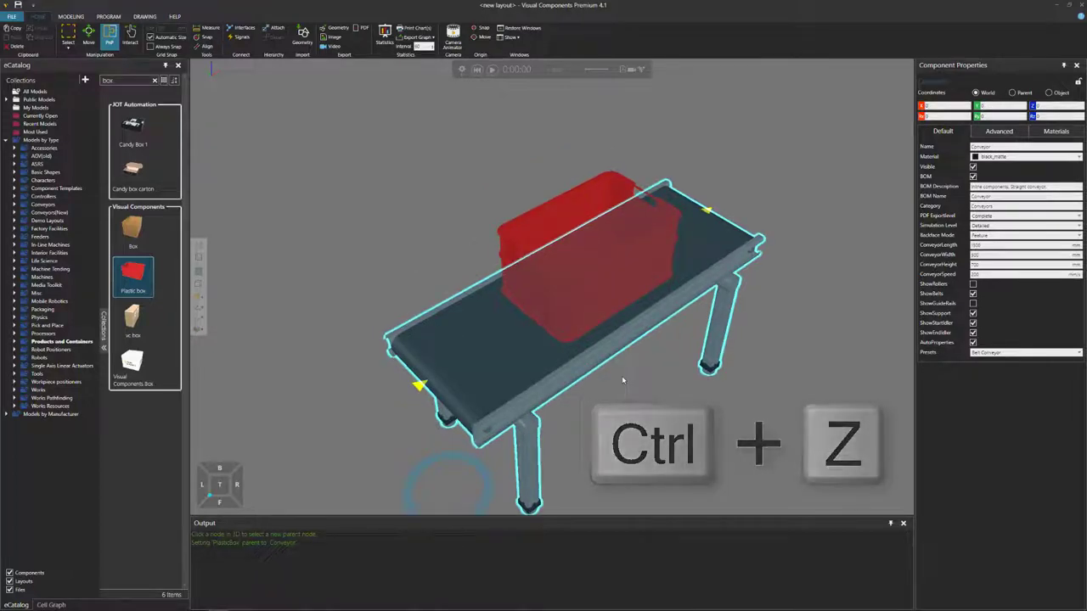
# Step: Run the simulation with the box attached to the conveyor and observe whether the box travels along the belt
pyautogui.moveTo(622, 381); pyautogui.dragTo(608, 408, button='right')
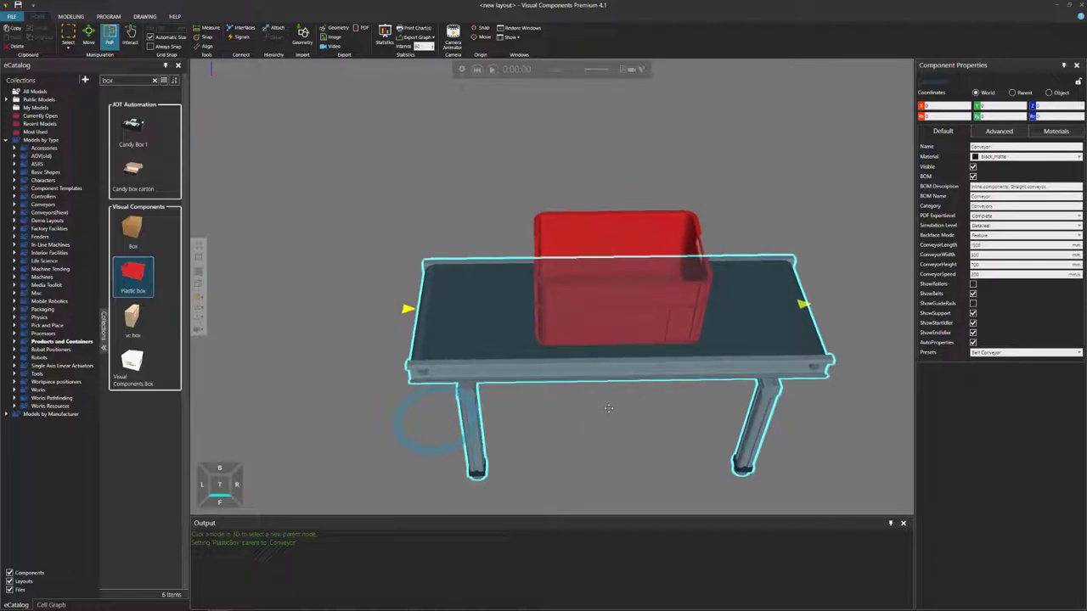
pyautogui.click(492, 70)
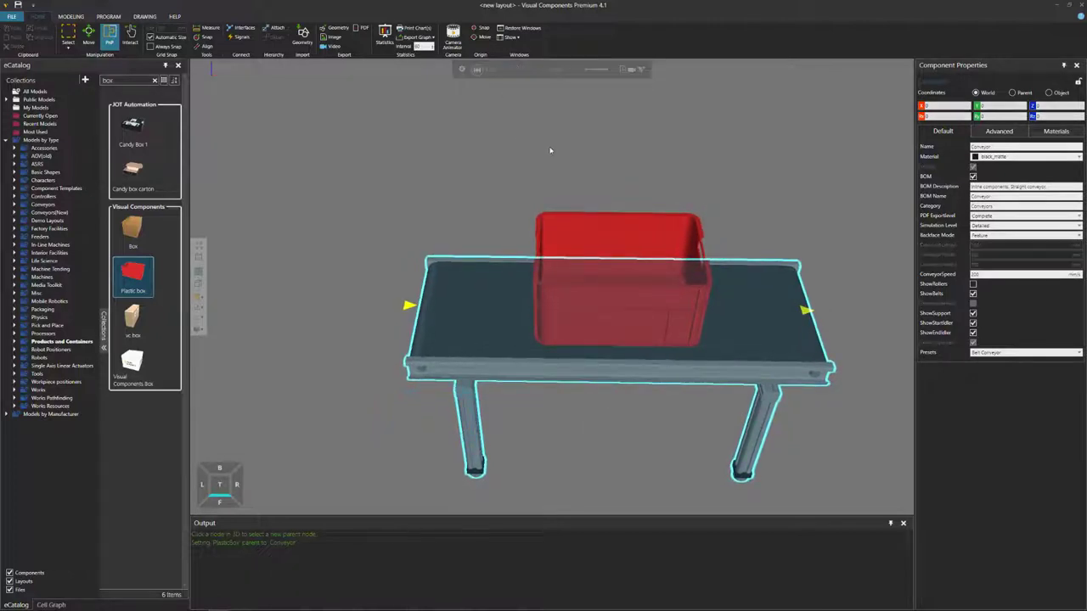
pyautogui.click(719, 189)
pyautogui.moveTo(719, 189); pyautogui.dragTo(684, 190, button='middle')
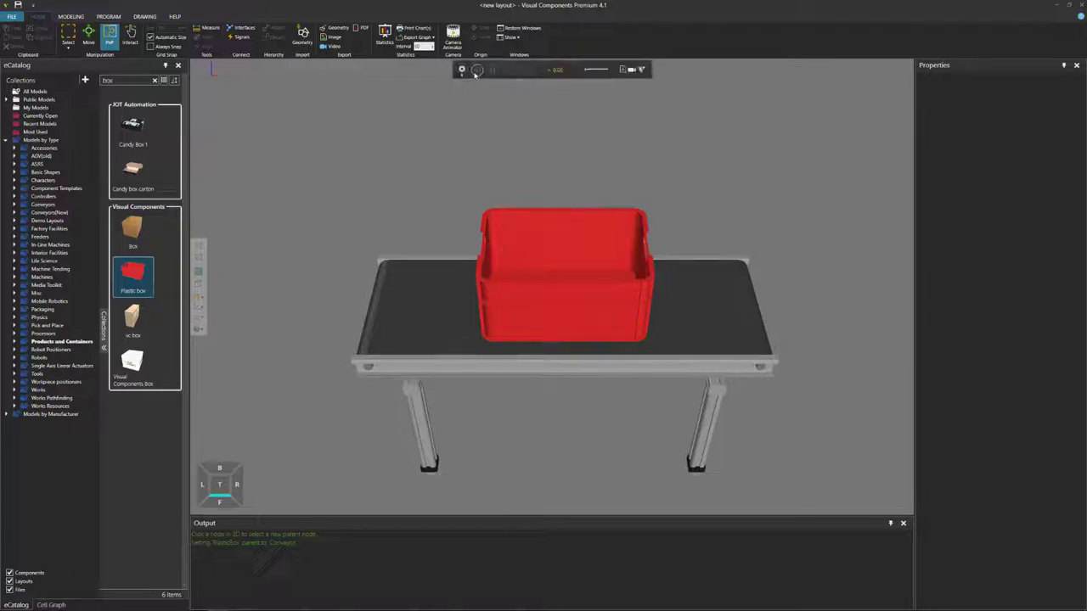
# Step: Add a Python Script behavior to the conveyor component in the modeling workspace
pyautogui.click(418, 293)
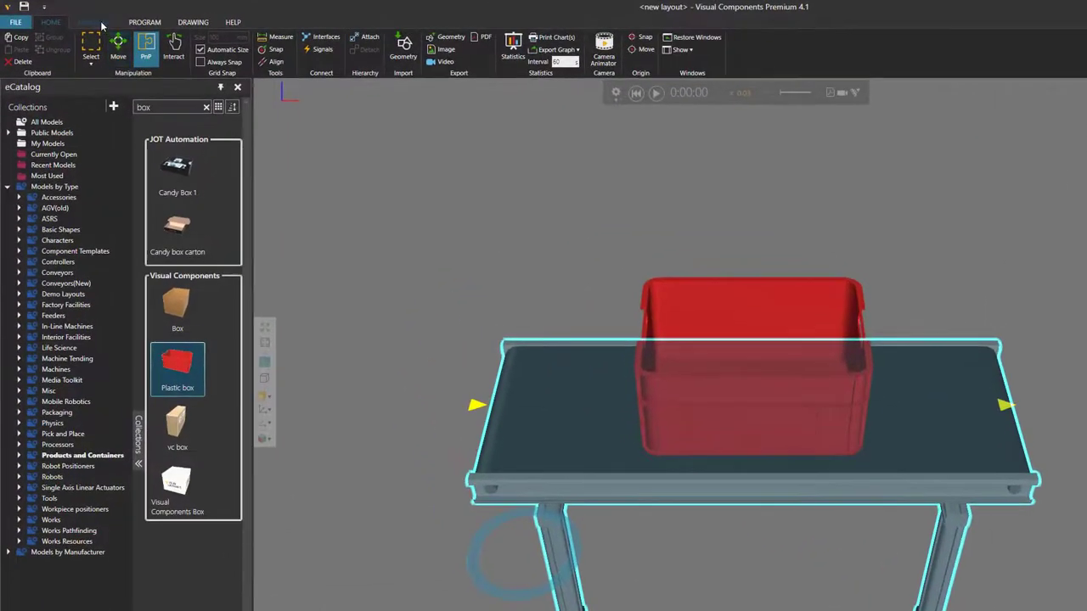
pyautogui.click(95, 22)
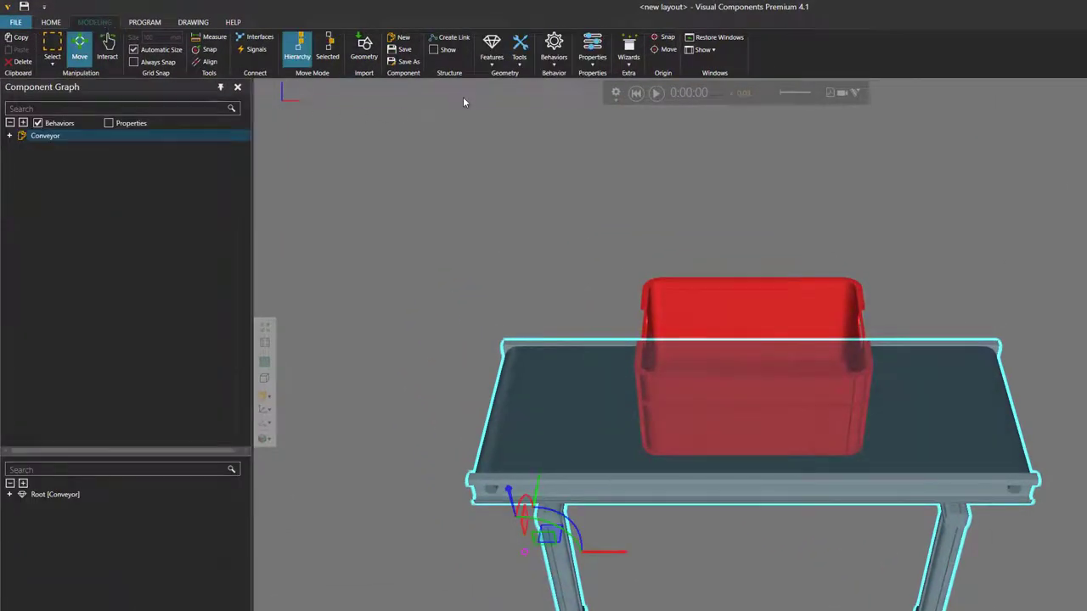
pyautogui.click(552, 56)
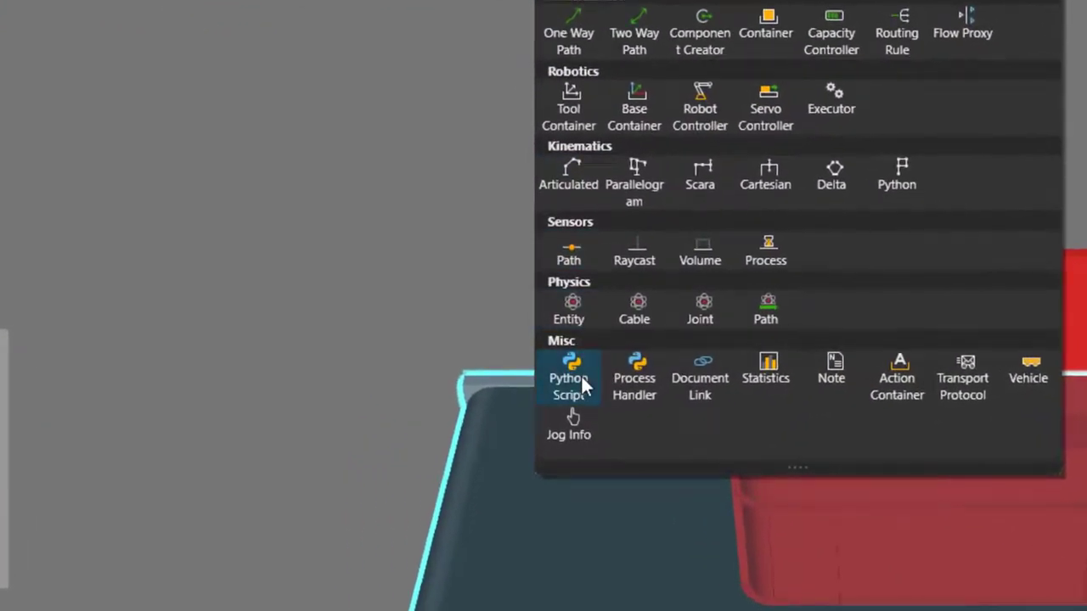
pyautogui.click(581, 380)
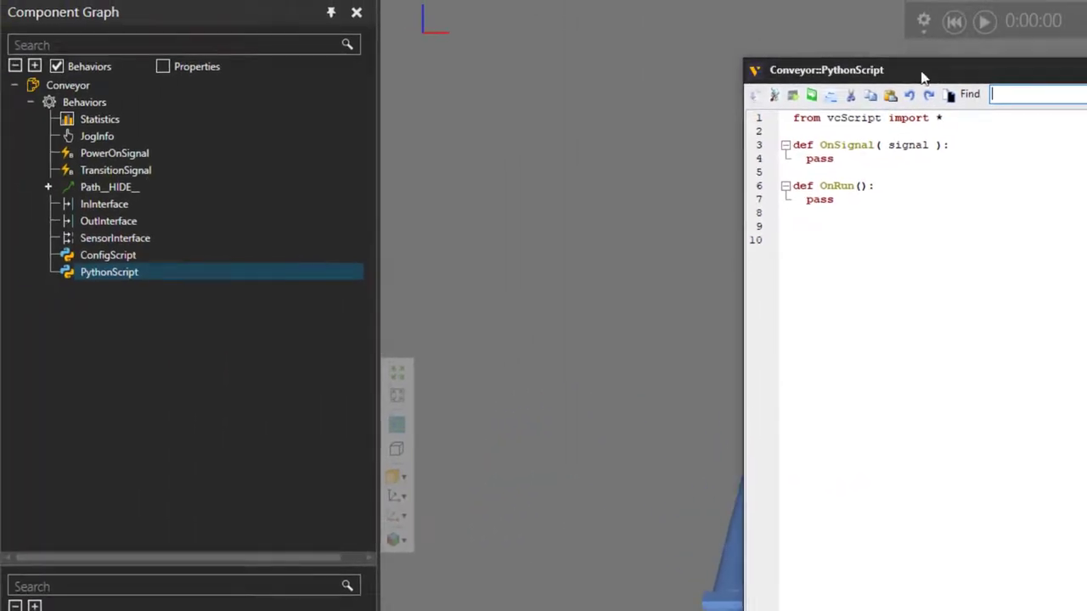
# Step: Place the PythonScript editor window beside the component graph and enlarge its code text
pyautogui.moveTo(924, 66); pyautogui.dragTo(576, 16)
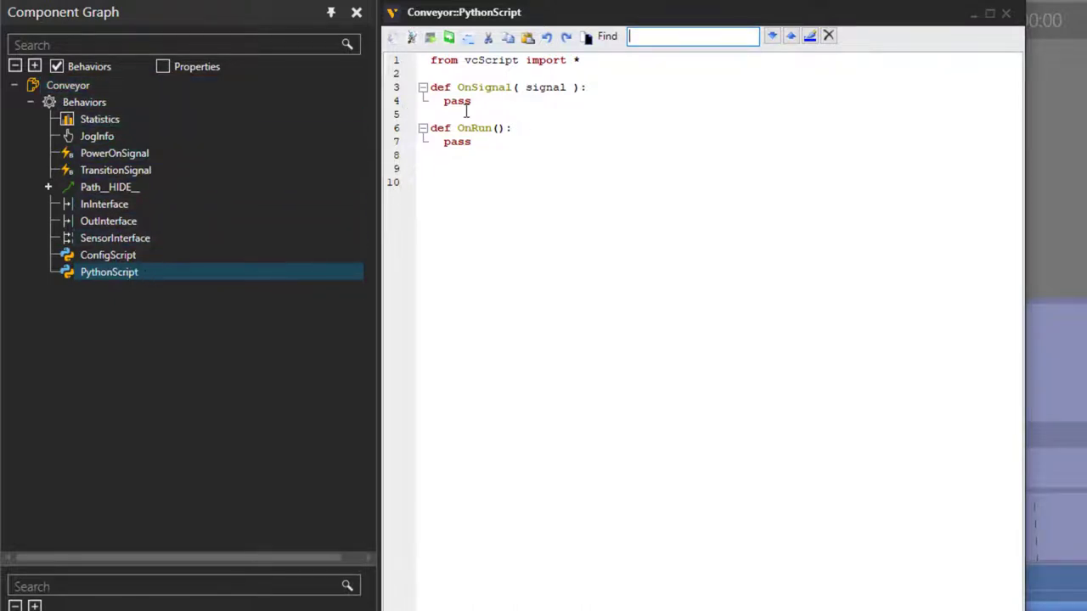
pyautogui.click(489, 204)
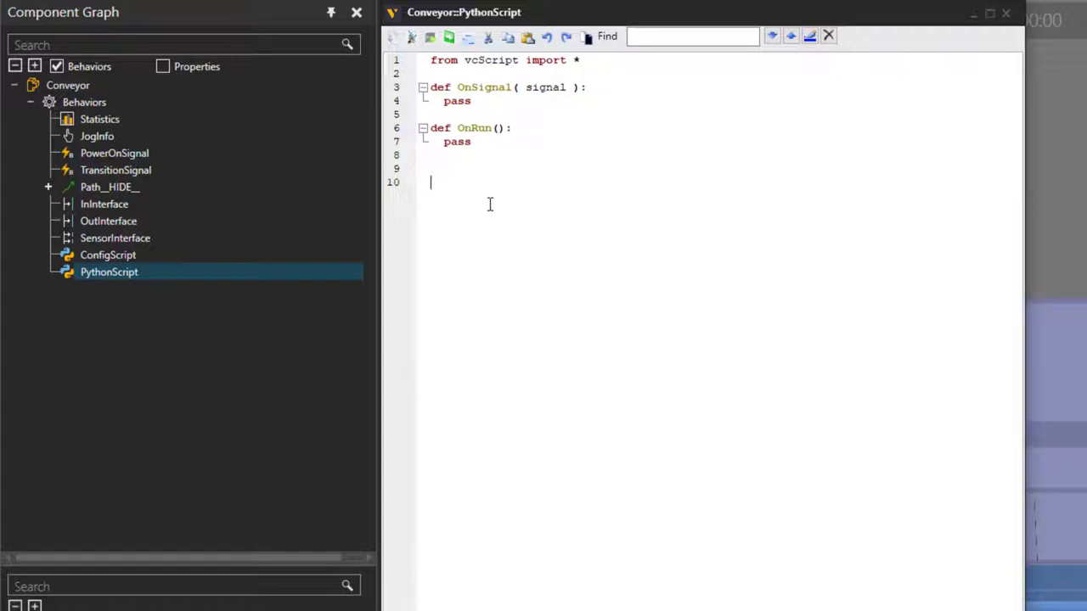
pyautogui.keyDown('ctrl'); pyautogui.scroll(2, 489, 204); pyautogui.keyUp('ctrl')
pyautogui.keyDown('ctrl'); pyautogui.scroll(4, 489, 203); pyautogui.keyUp('ctrl')
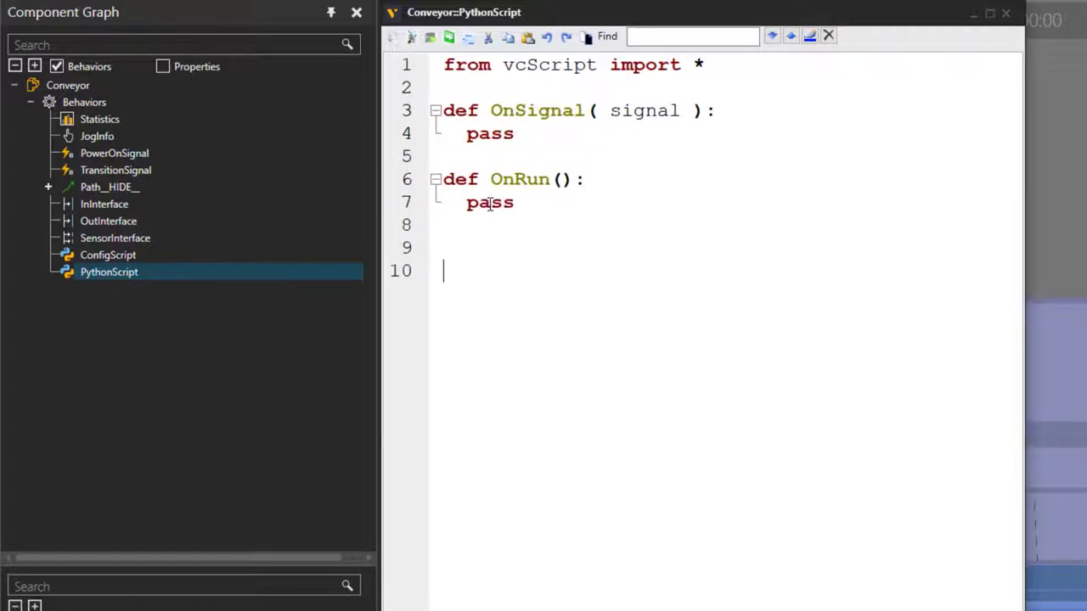
# Step: Delete the OnSignal function and its leftover blank lines from the script
pyautogui.moveTo(538, 137); pyautogui.dragTo(431, 110)
pyautogui.rightClick(500, 116)
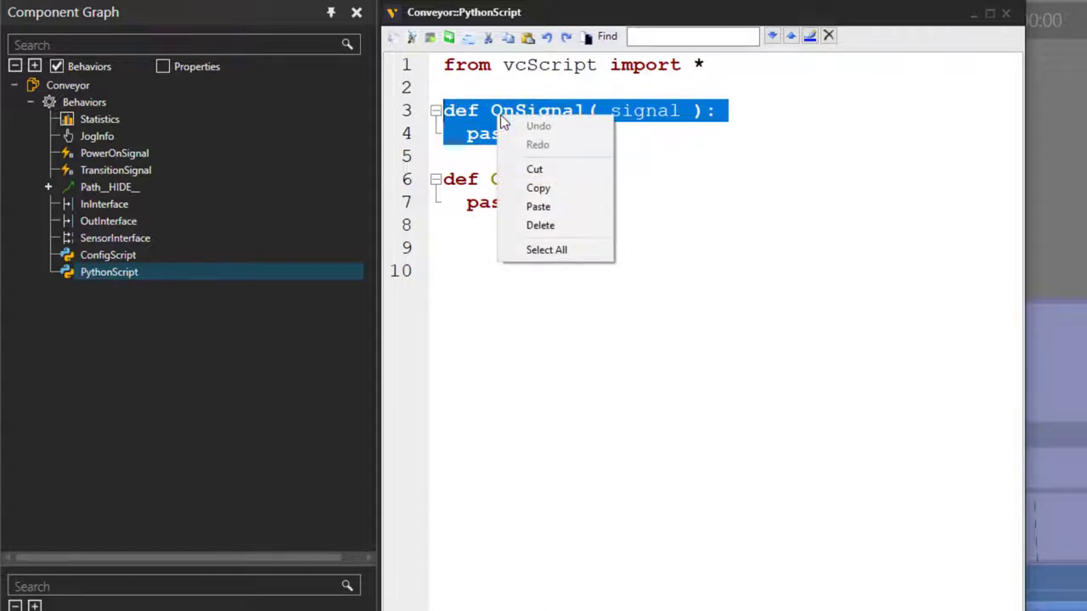
pyautogui.click(540, 225)
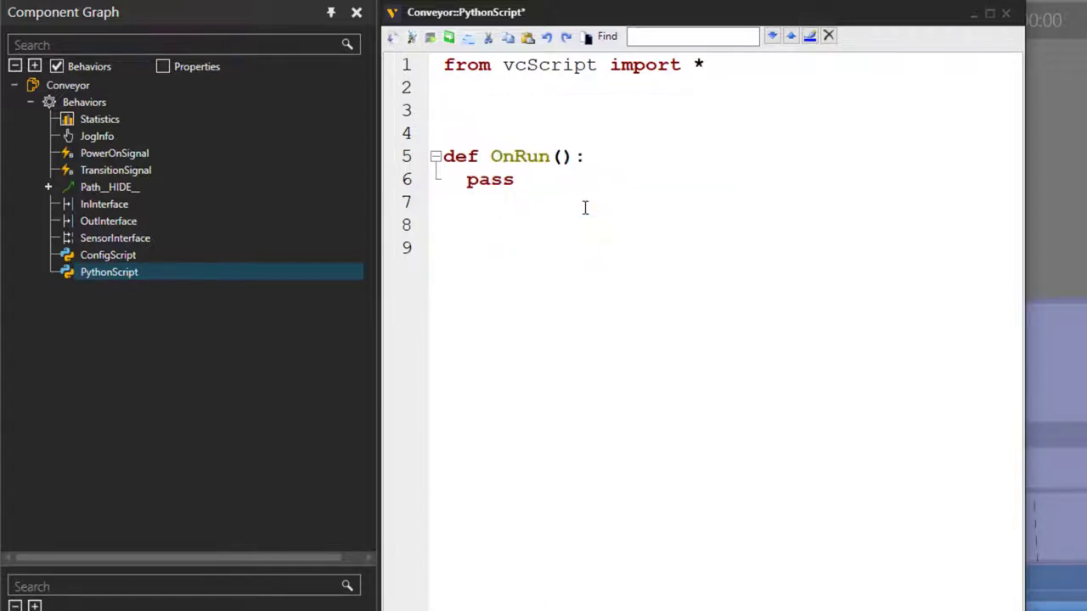
pyautogui.press('Delete')
pyautogui.press('Delete')
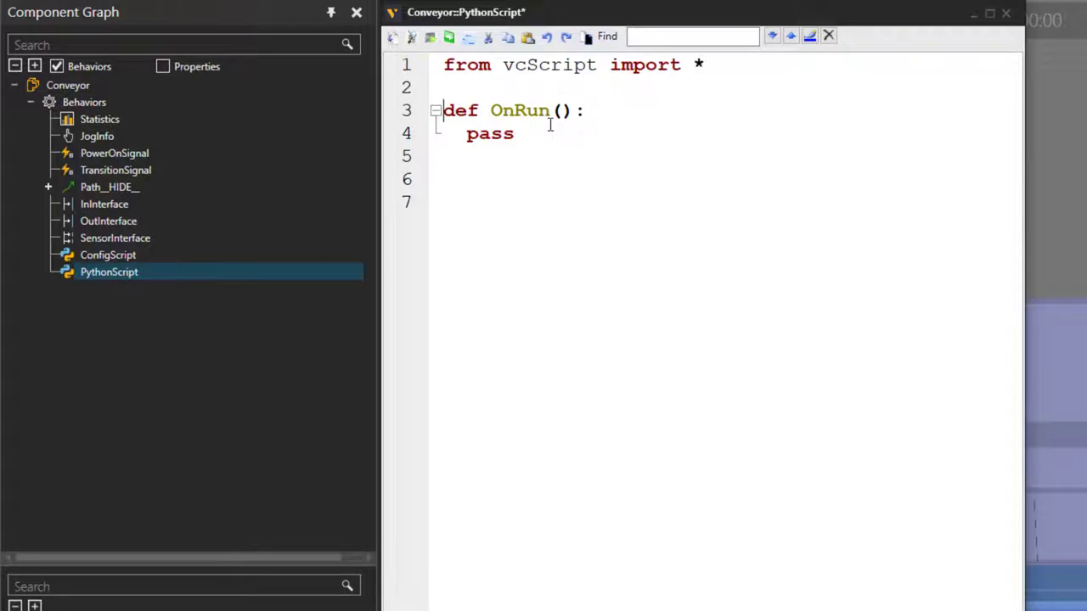
# Step: Remove the pass placeholder and trailing blank lines from OnRun, leaving an empty indented line for its body
pyautogui.moveTo(527, 223); pyautogui.dragTo(463, 143)
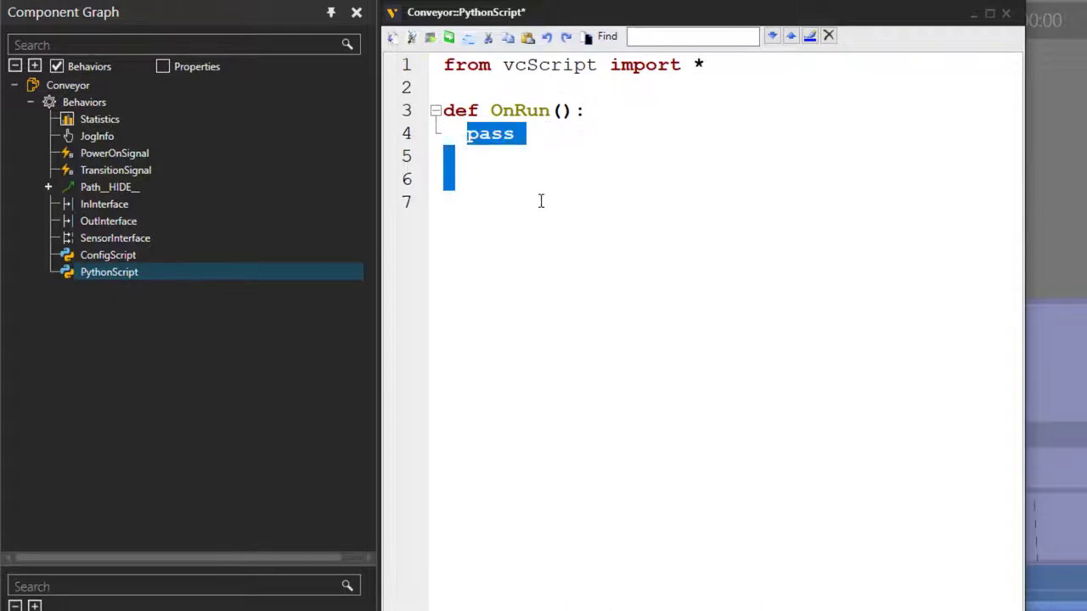
pyautogui.press('Delete')
pyautogui.press('BackSpace')
pyautogui.press('BackSpace')
pyautogui.press('BackSpace')
pyautogui.press('Return')
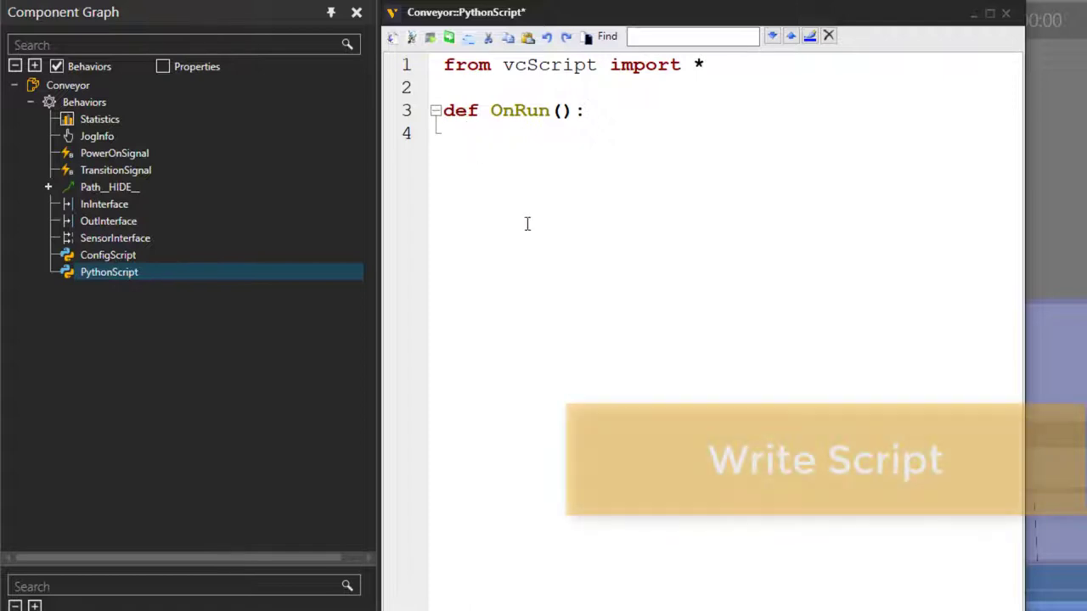
# Step: Write the first line of the OnRun body as comp = getComponent()
pyautogui.write('comp ')
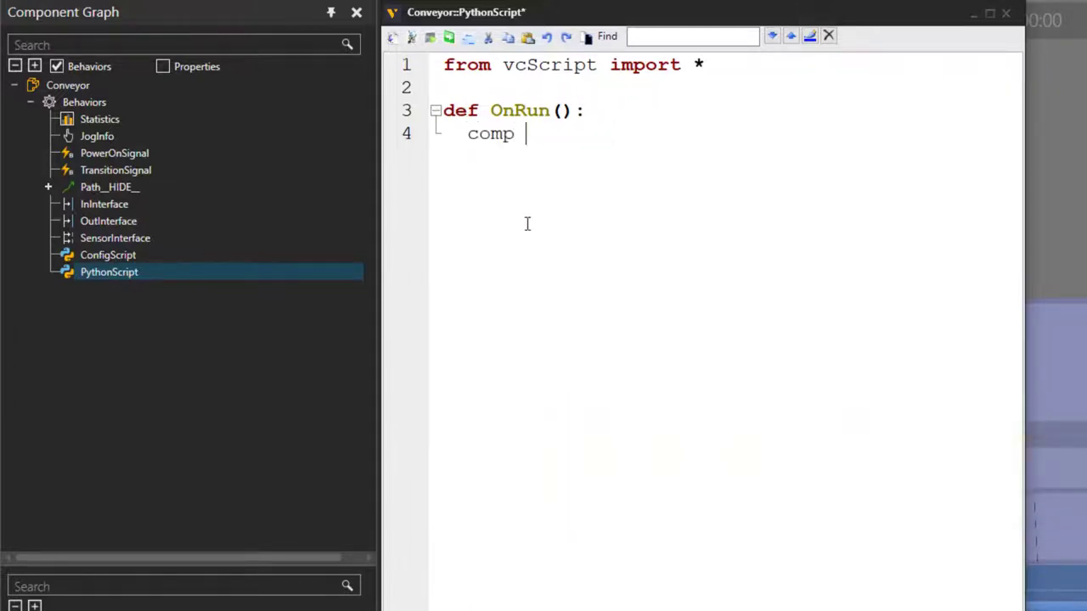
pyautogui.write('= getComponent()')
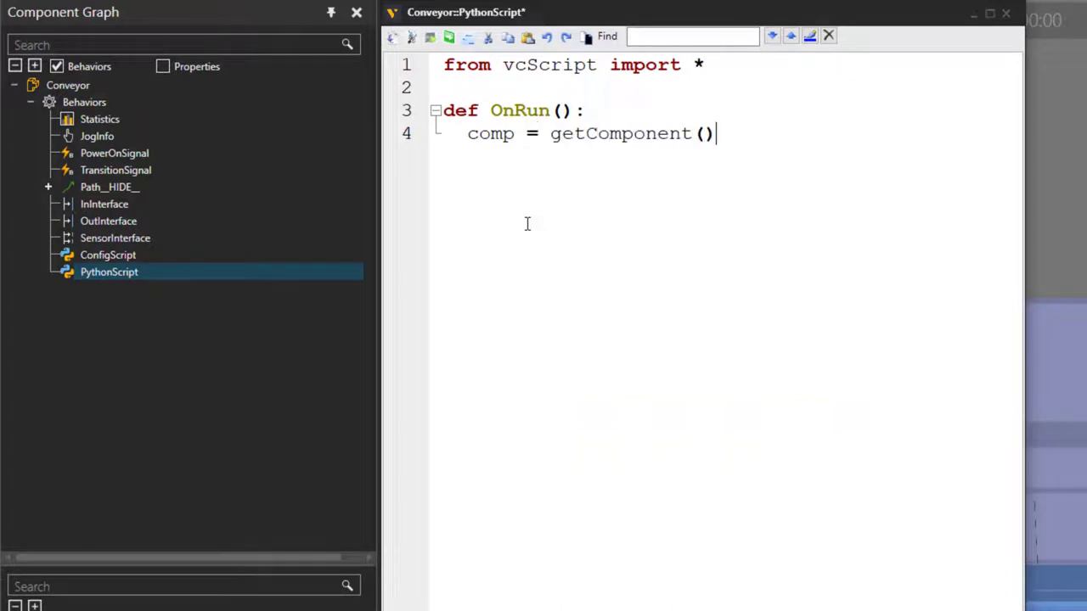
pyautogui.doubleClick(491, 133)
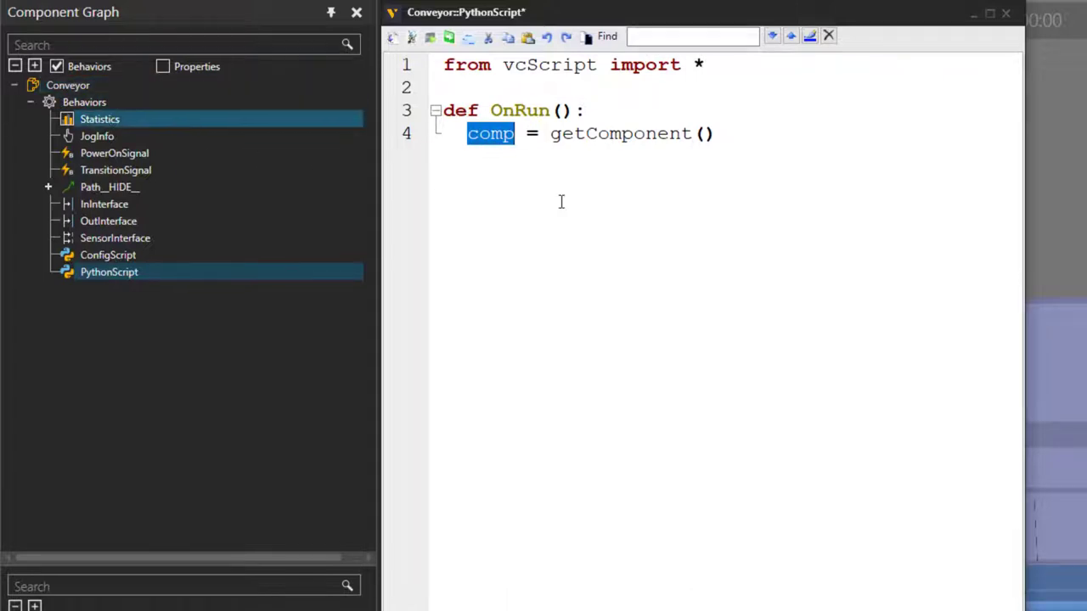
pyautogui.click(736, 136)
# Step: Add the line path = comp.getBehaviour("Path__HIDE__") below the comp line in OnRun
pyautogui.press('Return')
pyautogui.write('path = ')
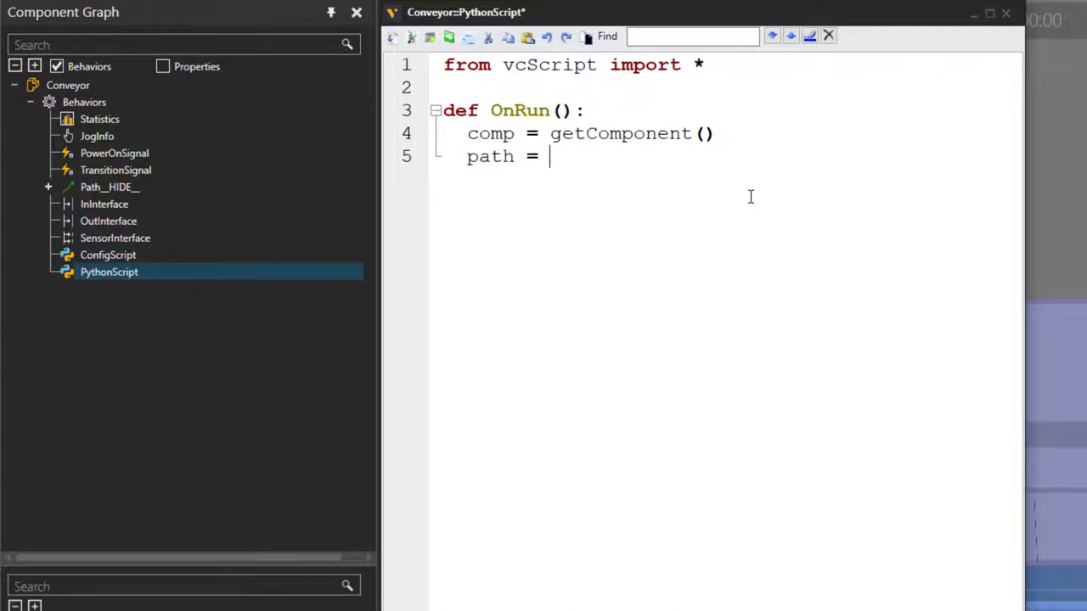
pyautogui.write('comp.')
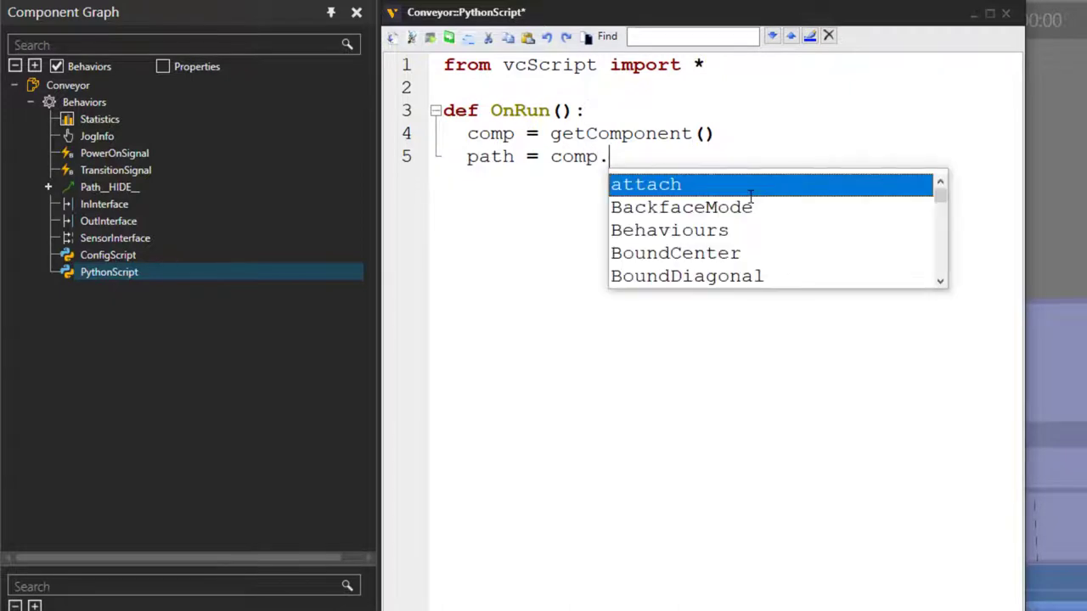
pyautogui.write('get')
pyautogui.press('Return')
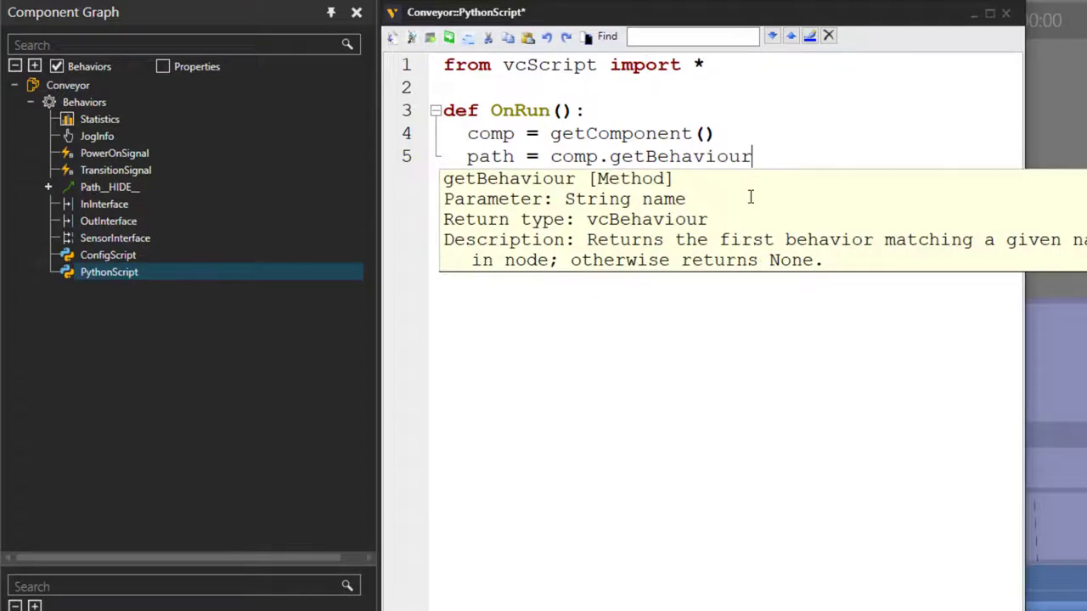
pyautogui.write('("')
pyautogui.write('Path__H')
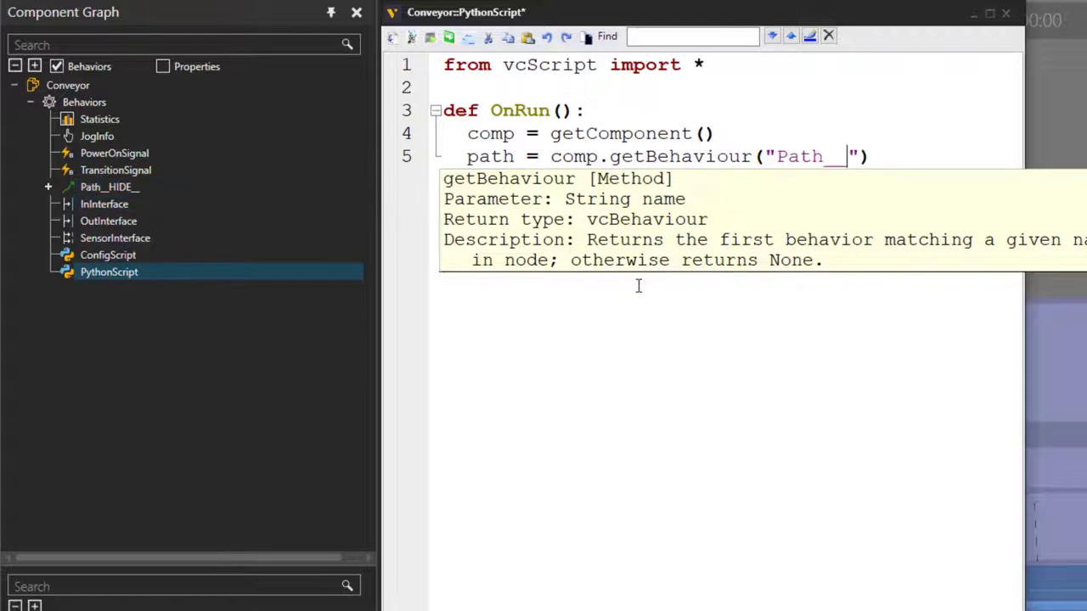
pyautogui.write('IDE__')
pyautogui.press('Right')
pyautogui.press('Right')
# Step: Add the line box = comp.ChildComponents[0] below the path line in OnRun
pyautogui.press('Return')
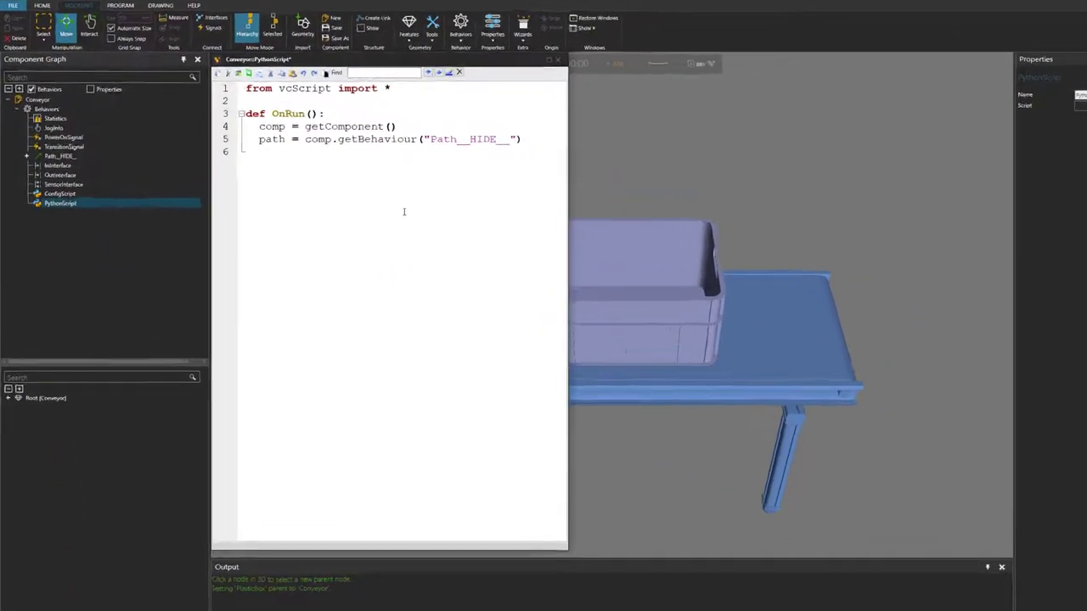
pyautogui.write('box = ')
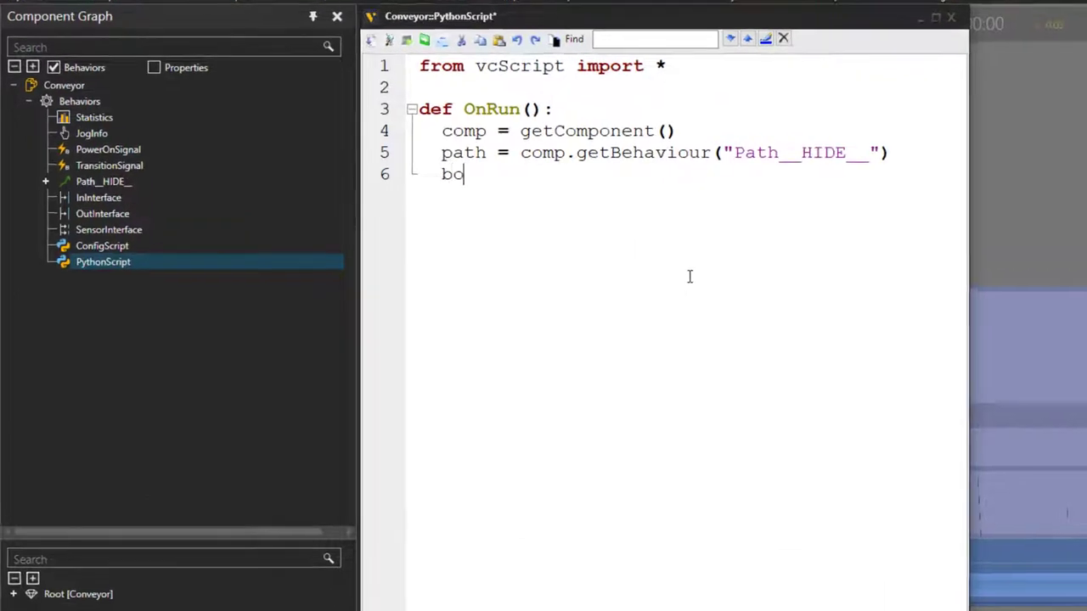
pyautogui.write('comp')
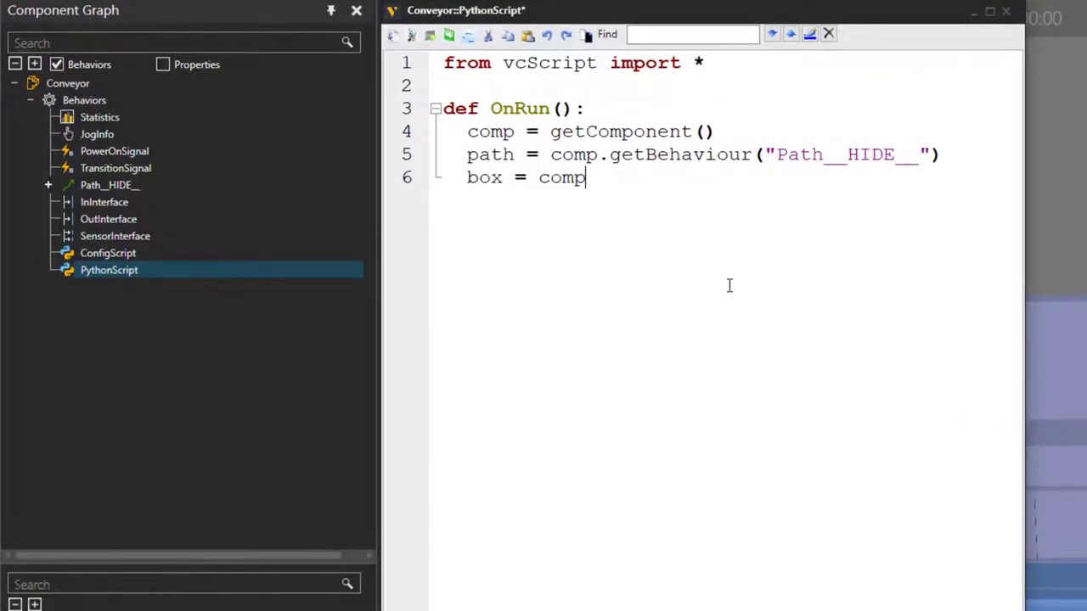
pyautogui.write('.CHil')
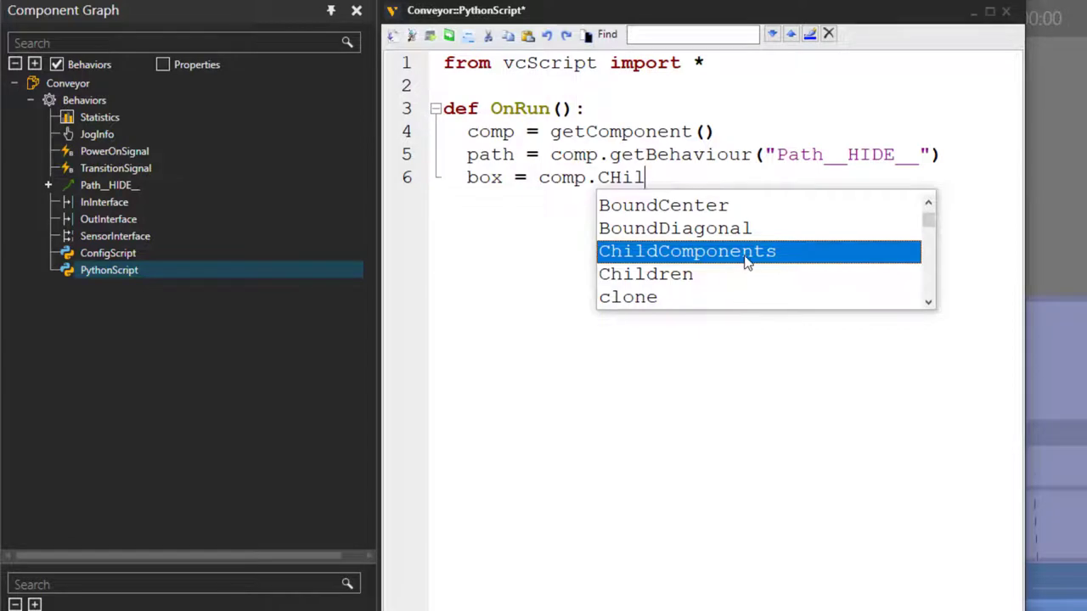
pyautogui.doubleClick(748, 261)
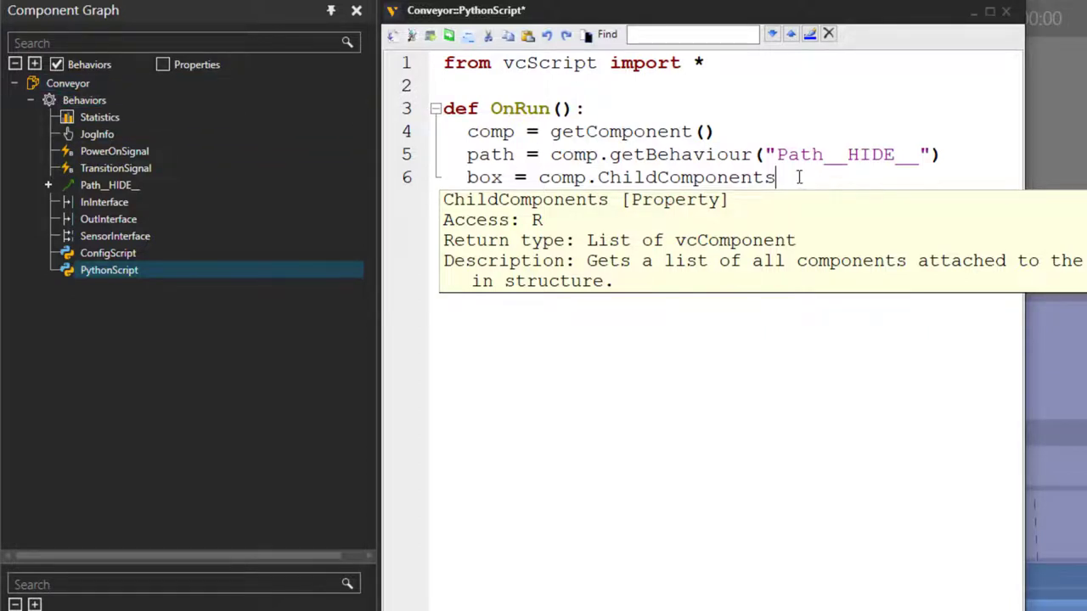
pyautogui.click(835, 276)
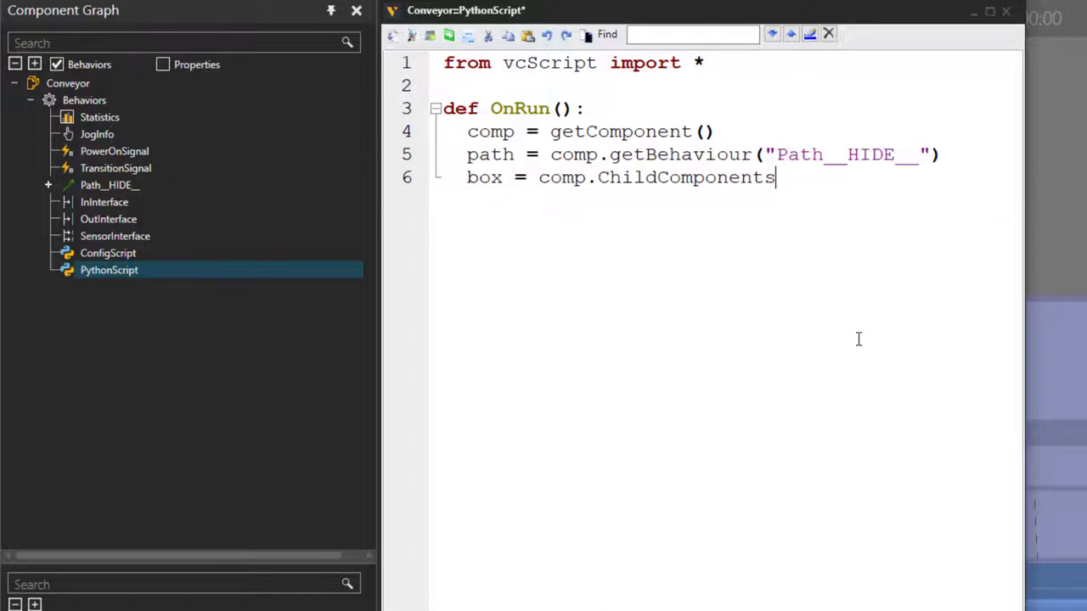
pyautogui.write('[0]')
pyautogui.hotkey('shift', 'Left')
pyautogui.hotkey('shift', 'Left')
pyautogui.hotkey('shift', 'Left')
pyautogui.press('Right')
# Step: Add the line path.grab(box) at the end of OnRun and compile the script
pyautogui.press('Return')
pyautogui.write('pat')
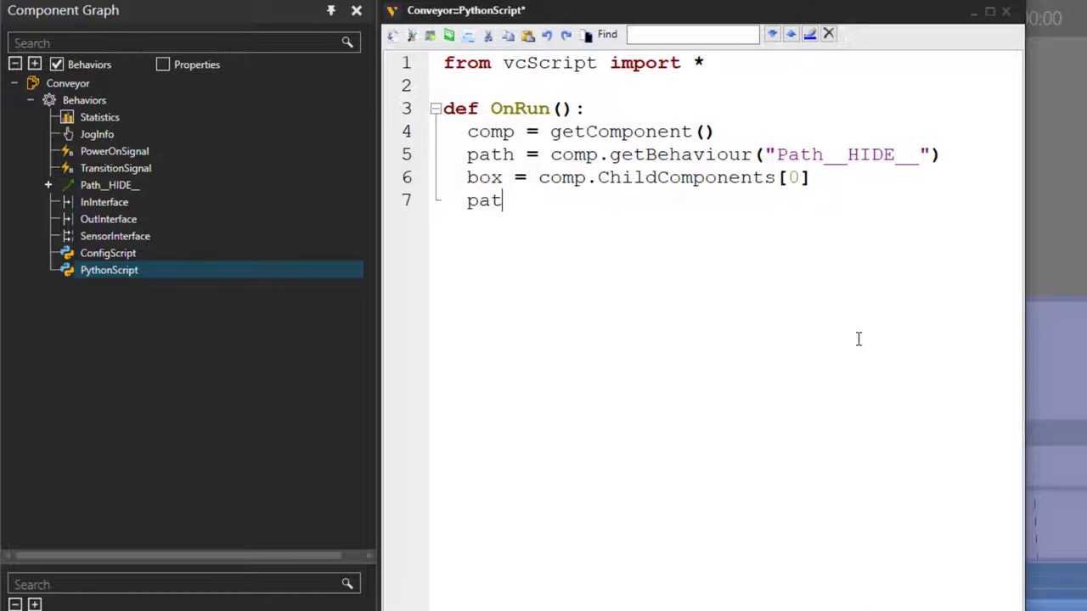
pyautogui.write('h.grab()')
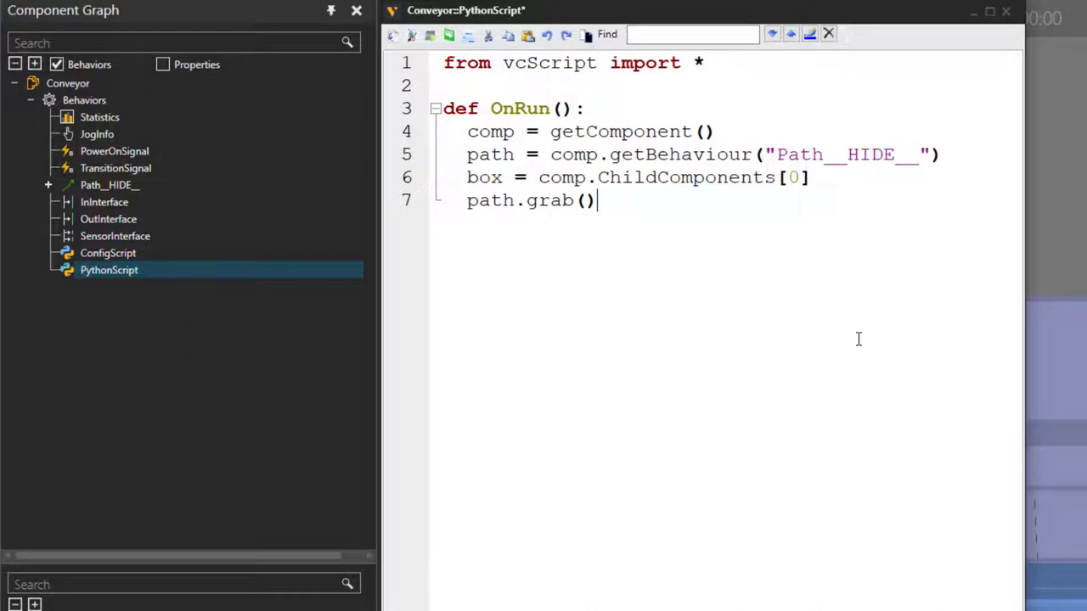
pyautogui.press('Left')
pyautogui.write('box')
pyautogui.click(393, 35)
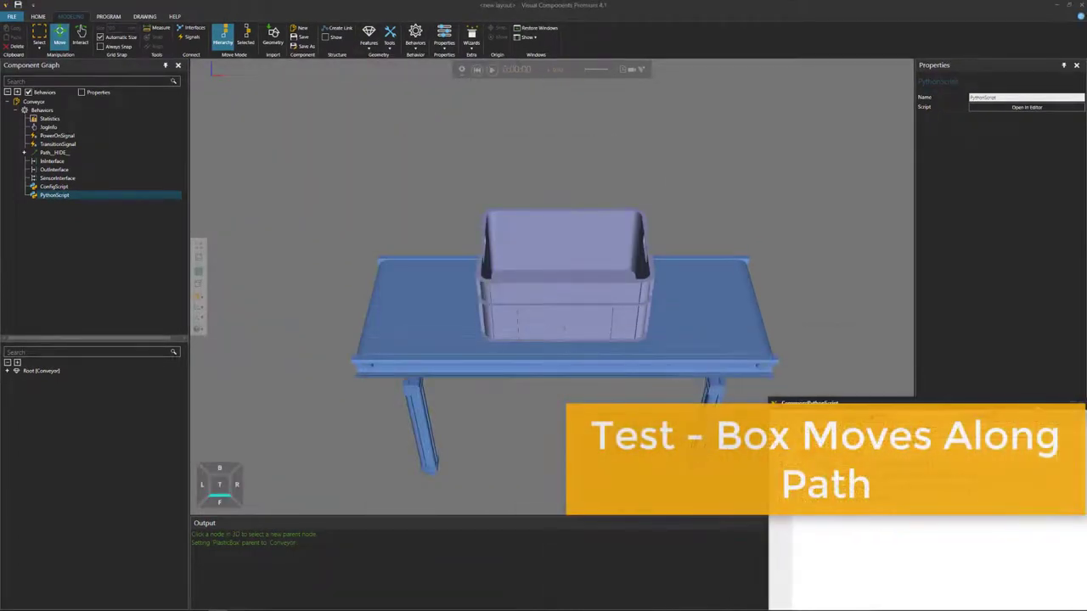
# Step: Clear the selection, run the simulation to test the box's movement along the path, and reset it
pyautogui.click(443, 206)
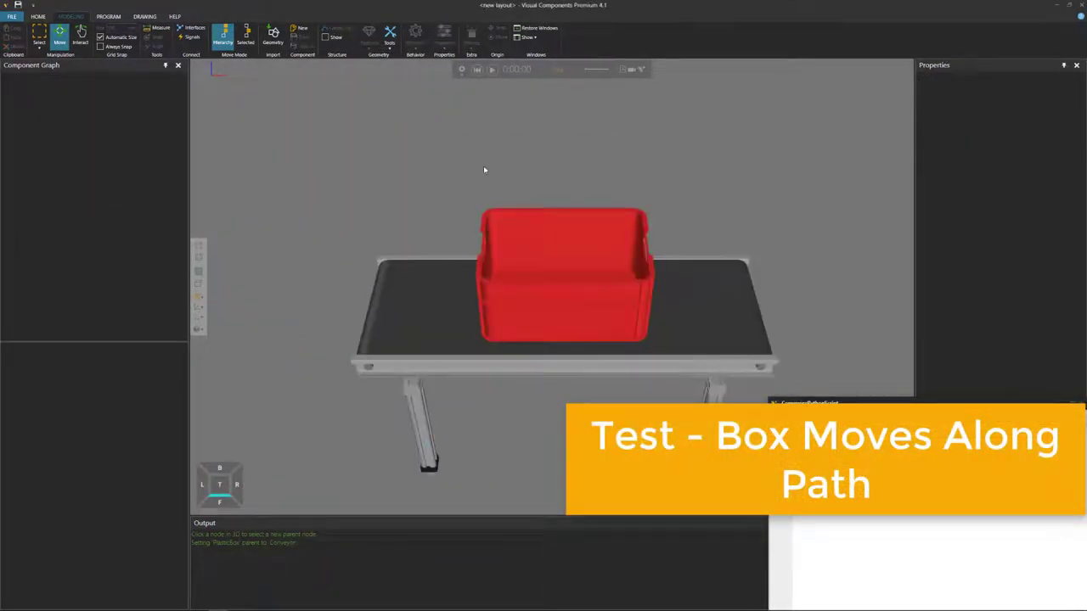
pyautogui.click(492, 71)
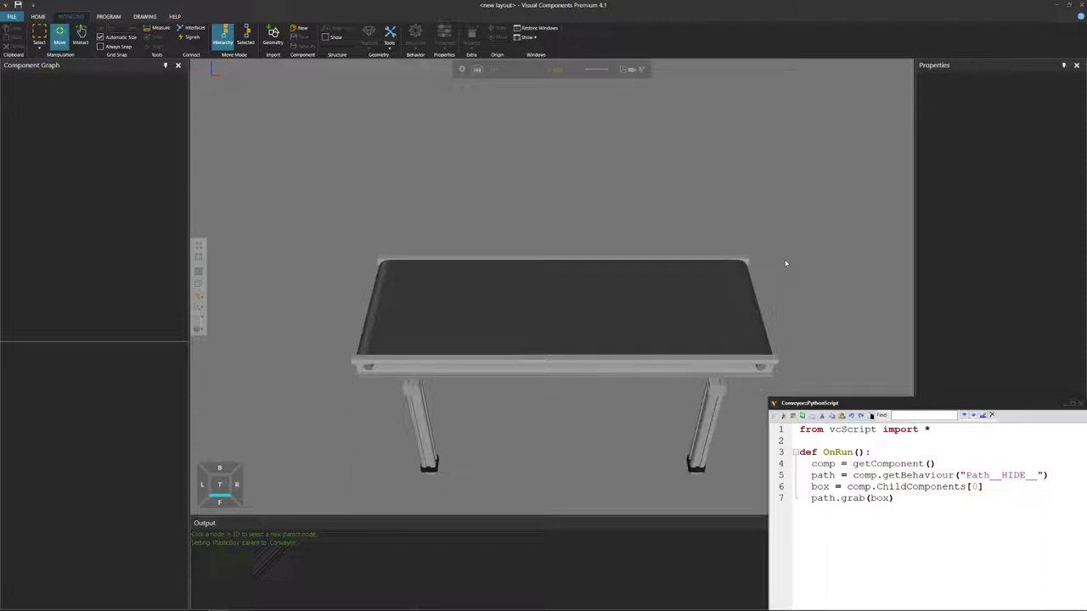
pyautogui.click(477, 69)
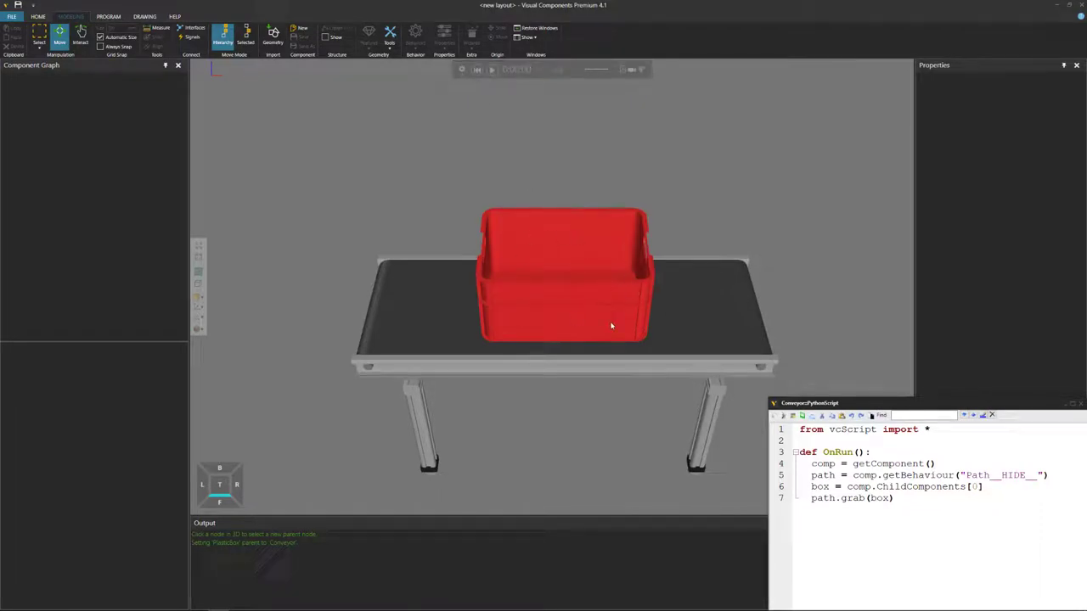
# Step: Review the four lines in the OnRun body, place the script editor beside the conveyor, and run the simulation again
pyautogui.moveTo(866, 404); pyautogui.dragTo(775, 183)
pyautogui.moveTo(819, 287); pyautogui.dragTo(702, 246)
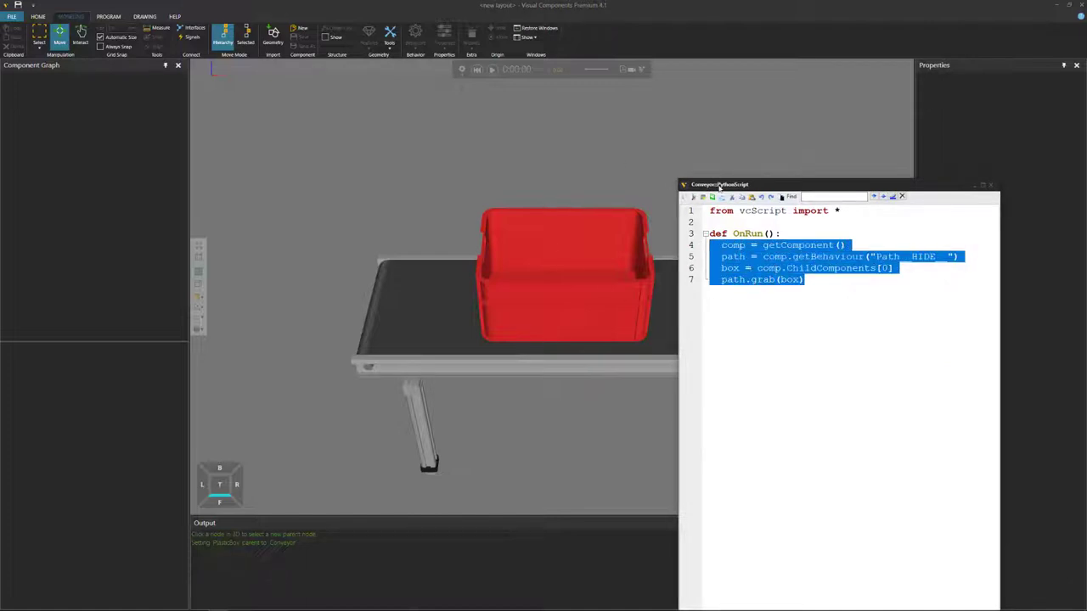
pyautogui.moveTo(718, 185); pyautogui.dragTo(815, 278)
pyautogui.click(492, 68)
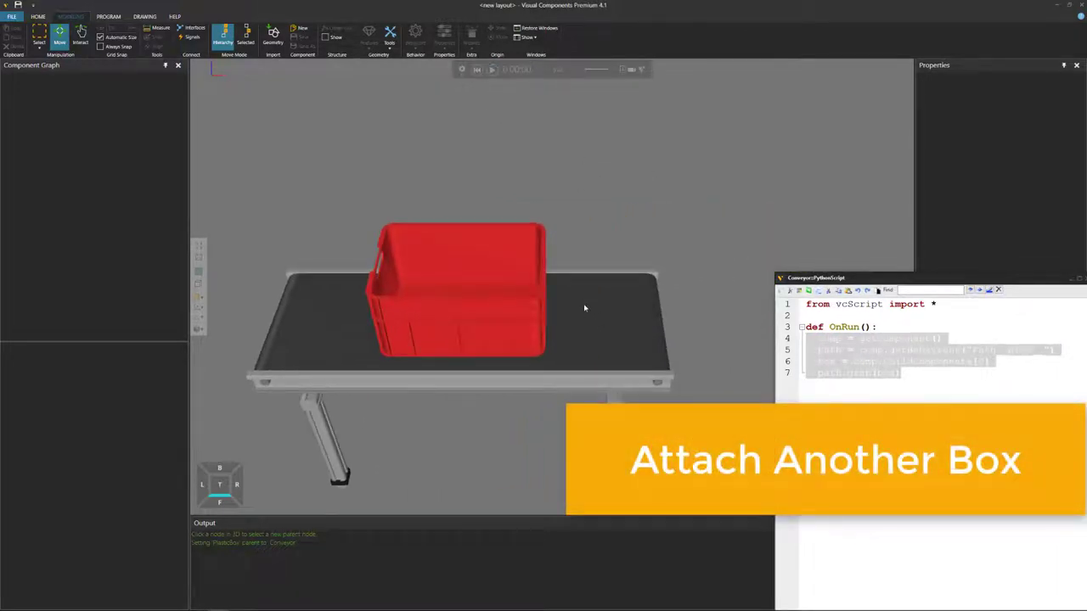
# Step: Return to the Home workspace and close the PythonScript editor window
pyautogui.click(38, 16)
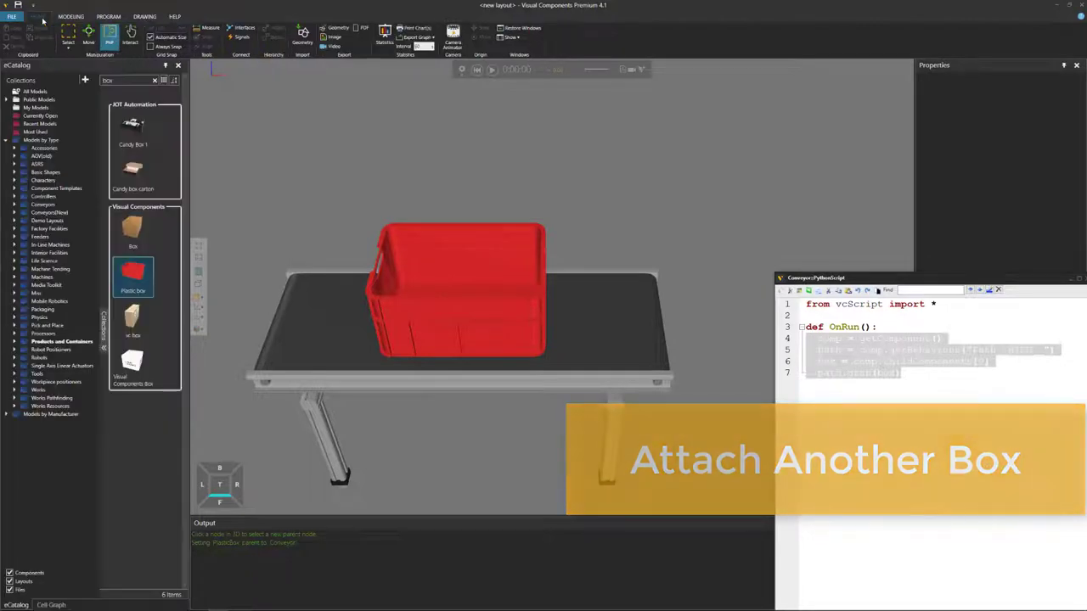
pyautogui.moveTo(863, 278); pyautogui.dragTo(676, 189)
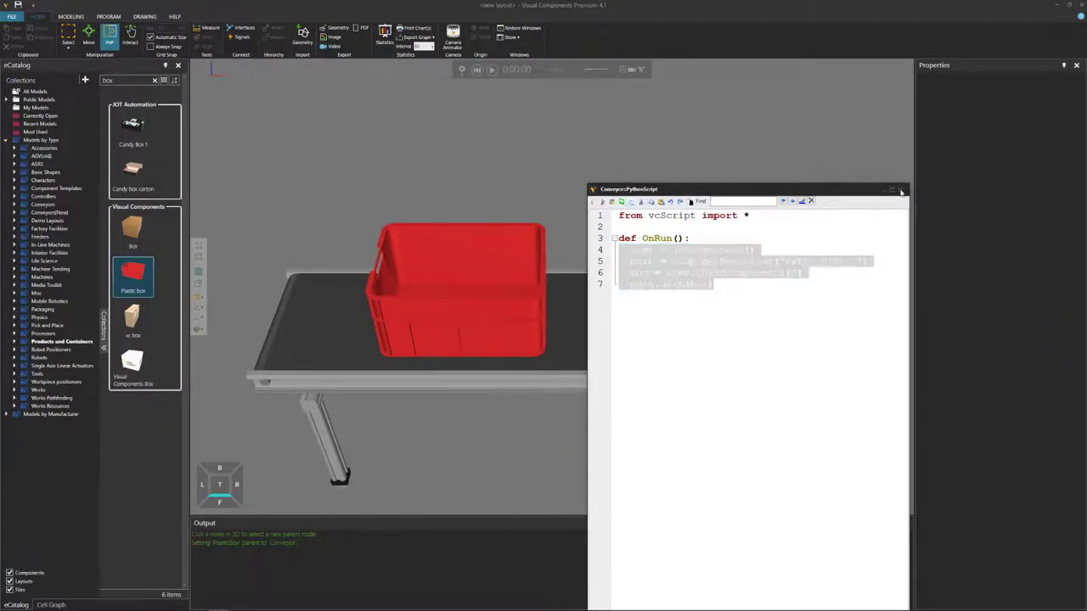
pyautogui.click(898, 190)
# Step: Move the plastic box along the conveyor's length towards one end, to about X 350
pyautogui.click(489, 327)
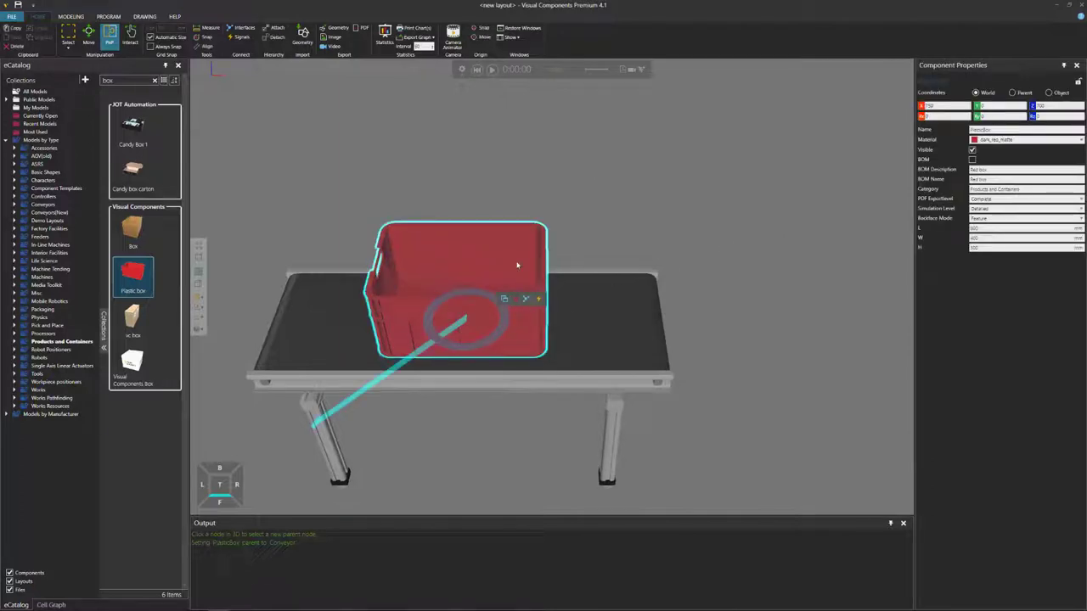
pyautogui.moveTo(592, 213); pyautogui.dragTo(676, 211, button='middle')
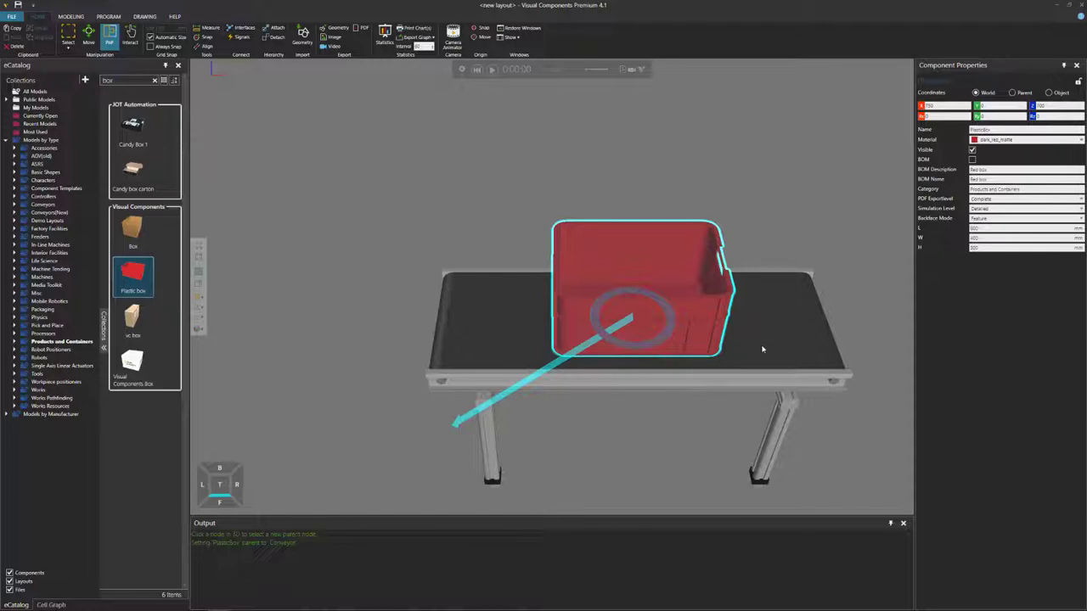
pyautogui.click(88, 34)
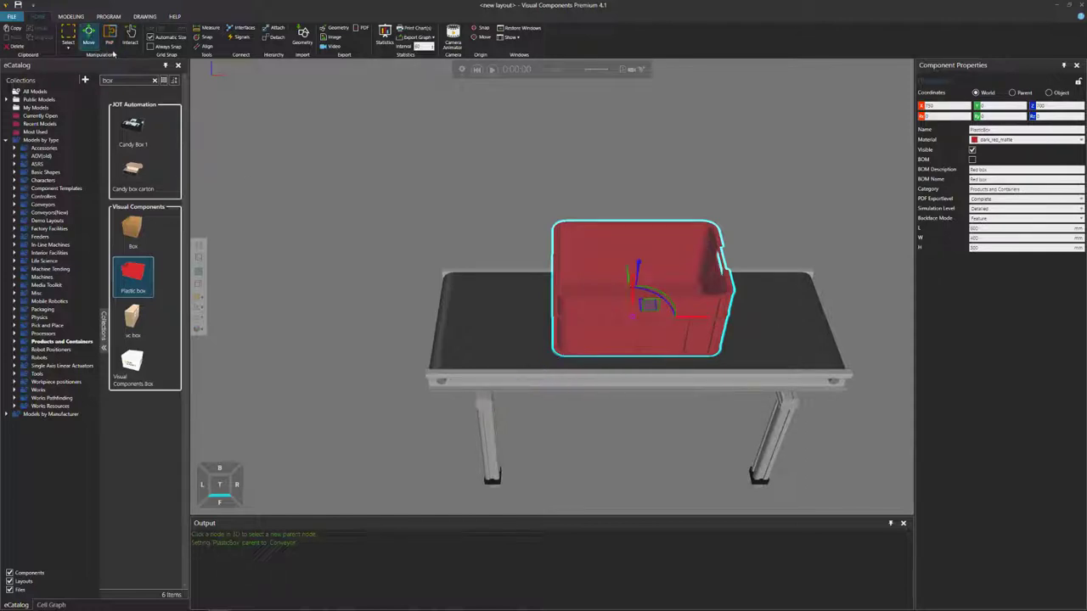
pyautogui.moveTo(520, 246); pyautogui.dragTo(531, 245, button='right')
pyautogui.scroll(3, 533, 245)
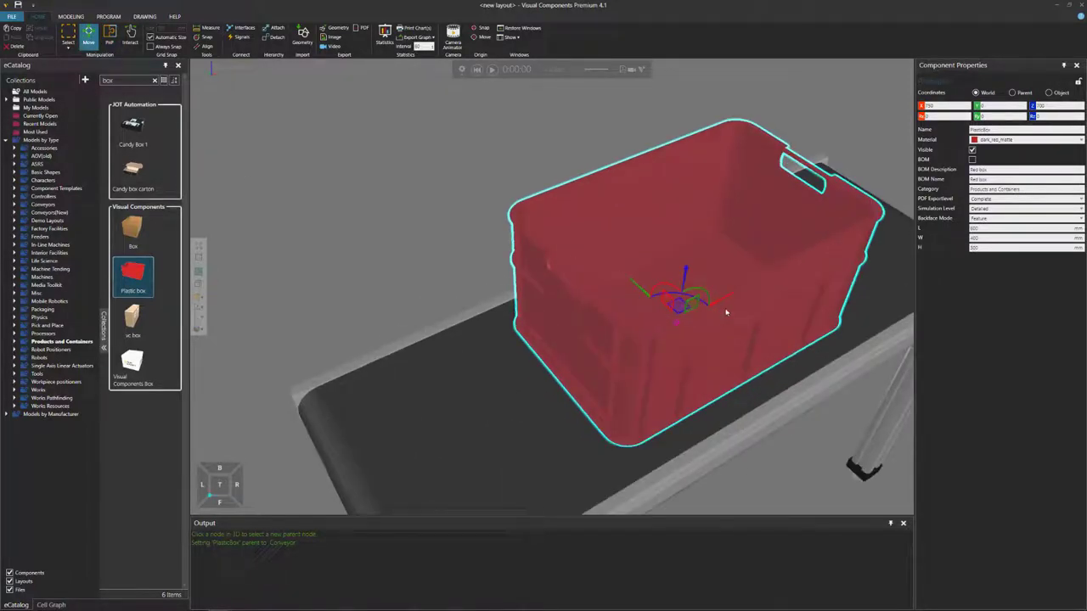
pyautogui.scroll(-2, 726, 312)
pyautogui.moveTo(717, 304); pyautogui.dragTo(589, 364)
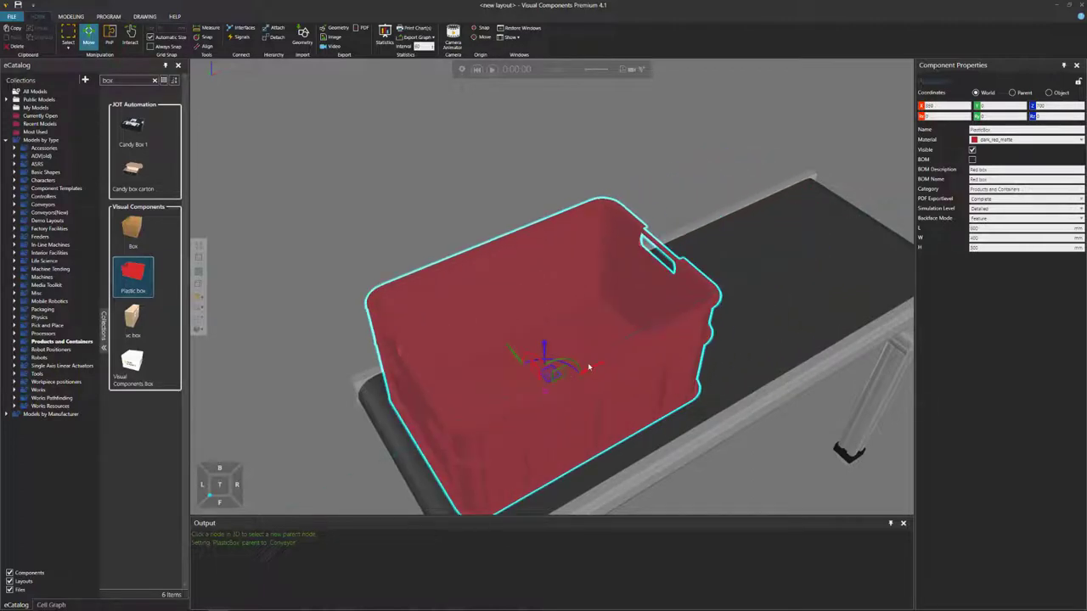
# Step: Clone the plastic box to create a second box beside the conveyor
pyautogui.moveTo(575, 388); pyautogui.dragTo(653, 459, button='right')
pyautogui.moveTo(681, 495); pyautogui.dragTo(526, 224, button='right')
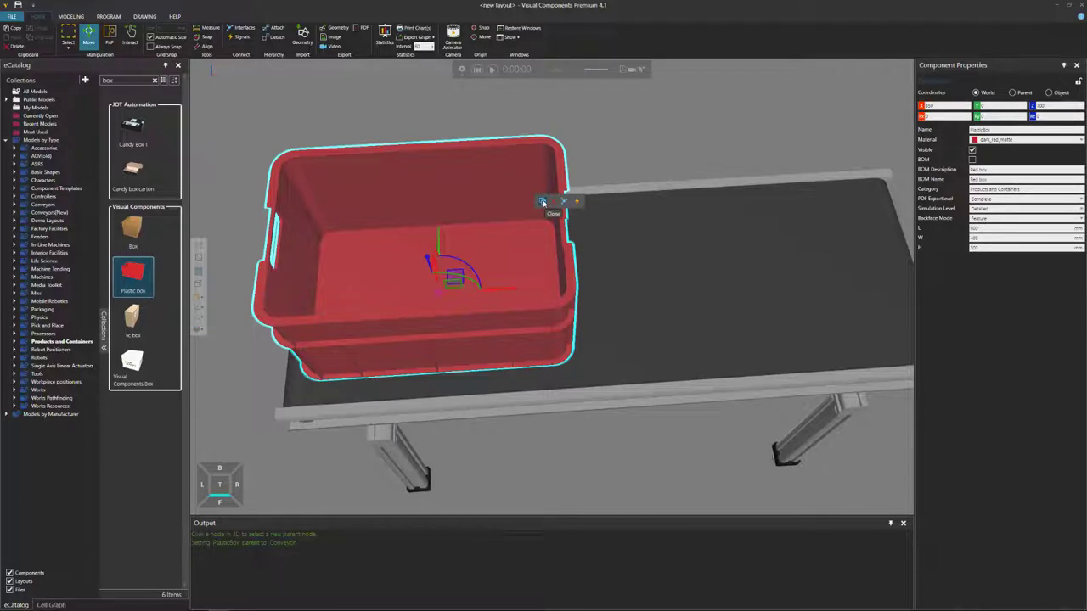
pyautogui.click(543, 202)
pyautogui.scroll(-3, 749, 211)
pyautogui.moveTo(864, 175); pyautogui.dragTo(728, 230, button='middle')
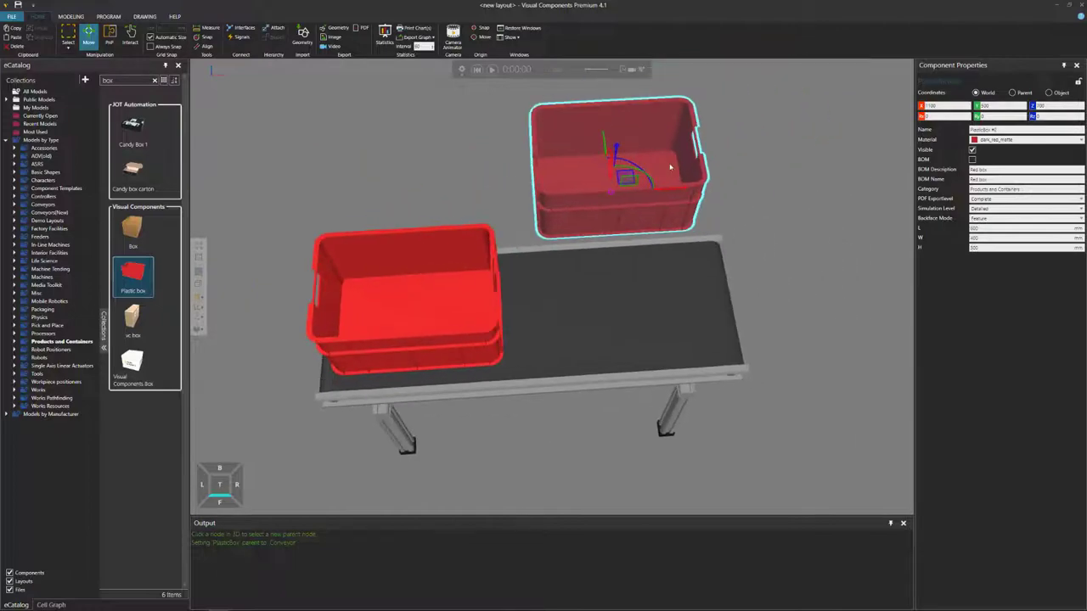
pyautogui.moveTo(697, 188); pyautogui.dragTo(707, 233, button='right')
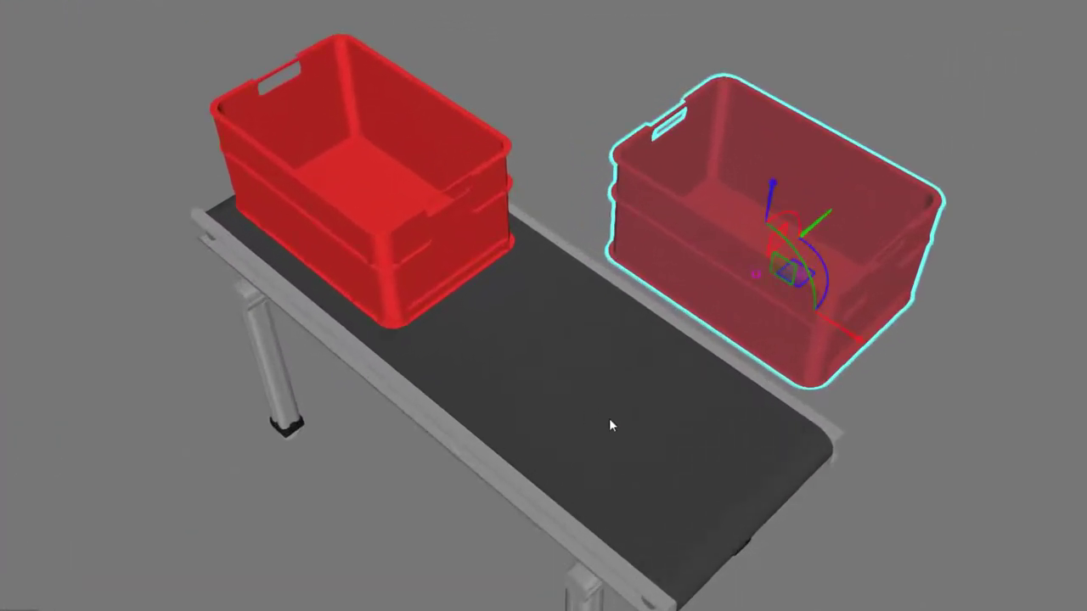
# Step: Try to slide the cloned box sideways onto the conveyor belt freehand, and return it to its place beside the conveyor
pyautogui.moveTo(814, 226)
pyautogui.mouseDown()
pyautogui.moveTo(829, 217)
pyautogui.moveTo(801, 233)
pyautogui.moveTo(875, 178)
pyautogui.moveTo(846, 431)
pyautogui.moveTo(775, 482)
pyautogui.mouseUp()
pyautogui.keyDown('shift'); pyautogui.moveTo(705, 555); pyautogui.dragTo(791, 484); pyautogui.keyUp('shift')
pyautogui.moveTo(738, 518)
pyautogui.keyDown('shift'); pyautogui.mouseDown()
pyautogui.moveTo(701, 524)
pyautogui.moveTo(742, 509)
pyautogui.mouseUp(); pyautogui.keyUp('shift')
pyautogui.keyDown('shift'); pyautogui.moveTo(657, 521); pyautogui.dragTo(491, 313); pyautogui.keyUp('shift')
pyautogui.moveTo(441, 501)
pyautogui.mouseDown(button='right')
pyautogui.moveTo(462, 505)
pyautogui.moveTo(431, 502)
pyautogui.mouseUp(button='right')
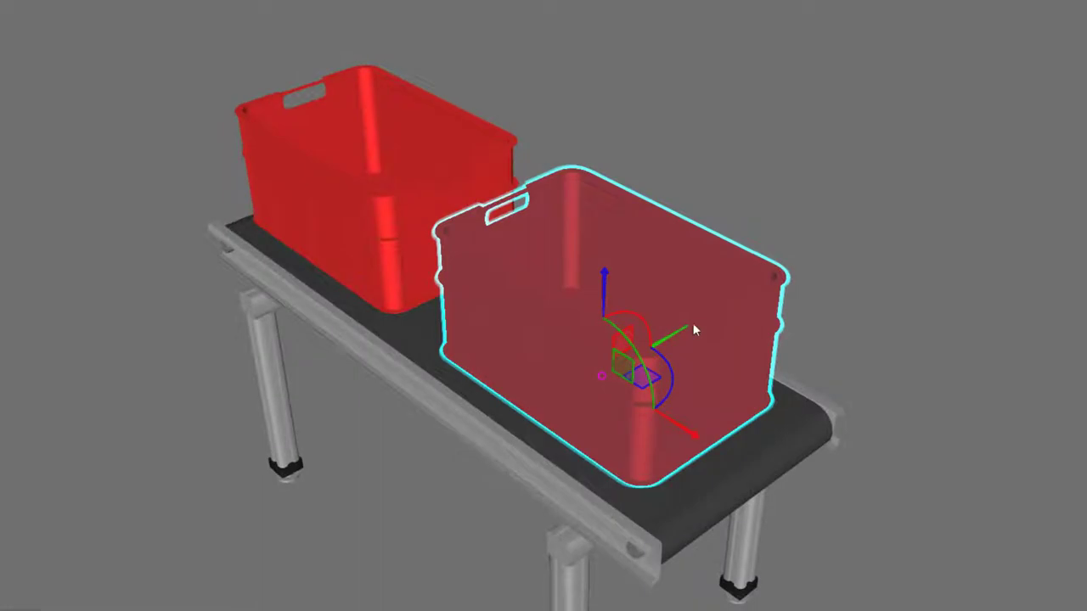
pyautogui.moveTo(684, 331); pyautogui.dragTo(836, 226)
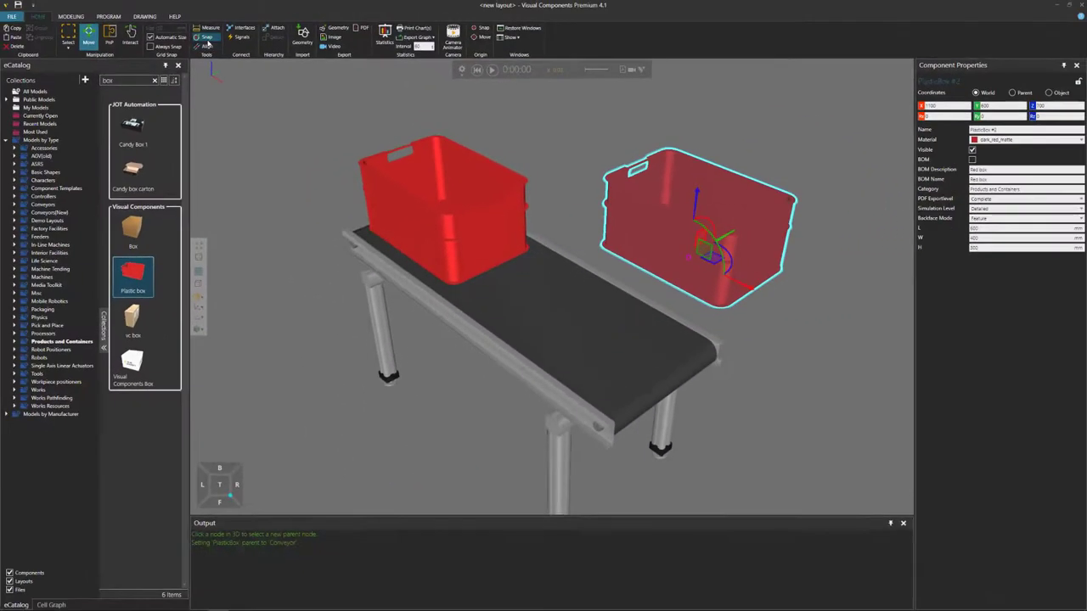
# Step: Snap the cloned box to the face center of the conveyor's top belt and move it along the belt to about X 1100
pyautogui.click(163, 12)
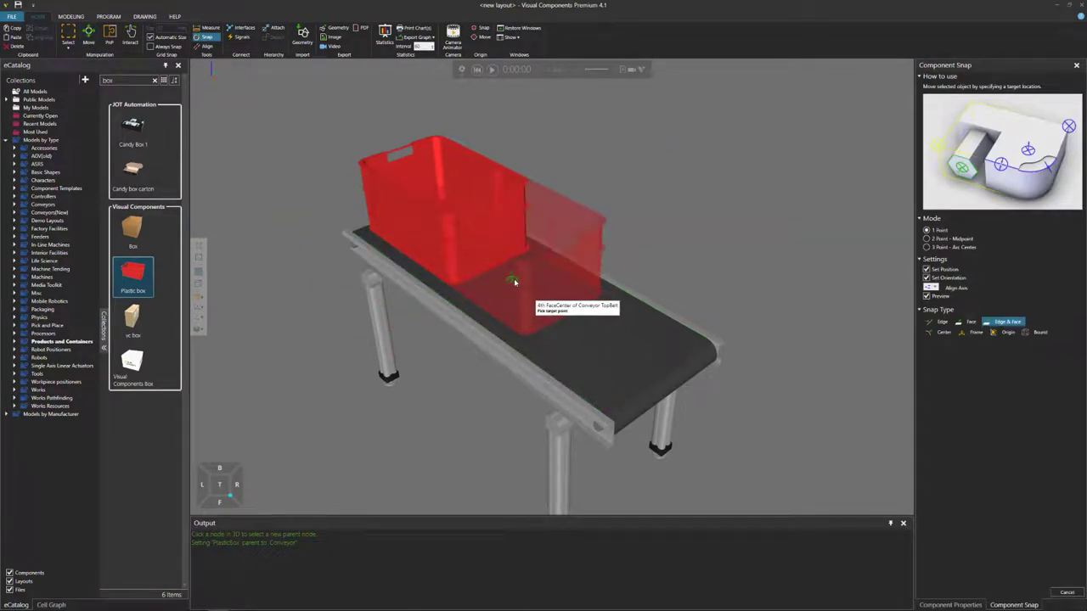
pyautogui.click(514, 282)
pyautogui.moveTo(514, 282); pyautogui.dragTo(582, 317, button='right')
pyautogui.moveTo(583, 317); pyautogui.dragTo(676, 335)
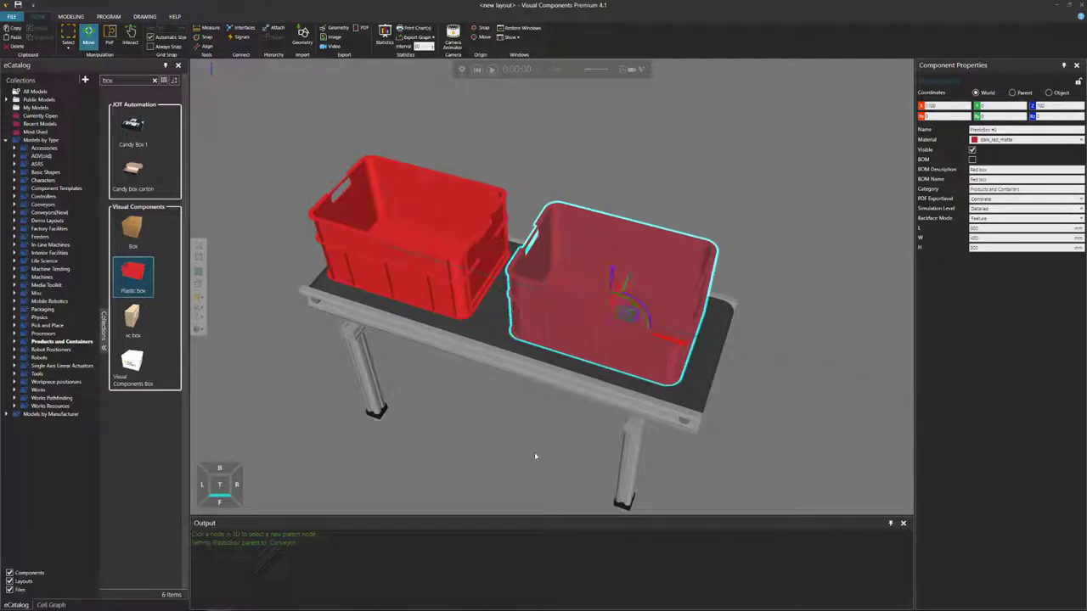
# Step: Run the simulation with the unattached second box on the conveyor and reset it
pyautogui.moveTo(535, 450); pyautogui.dragTo(543, 448, button='right')
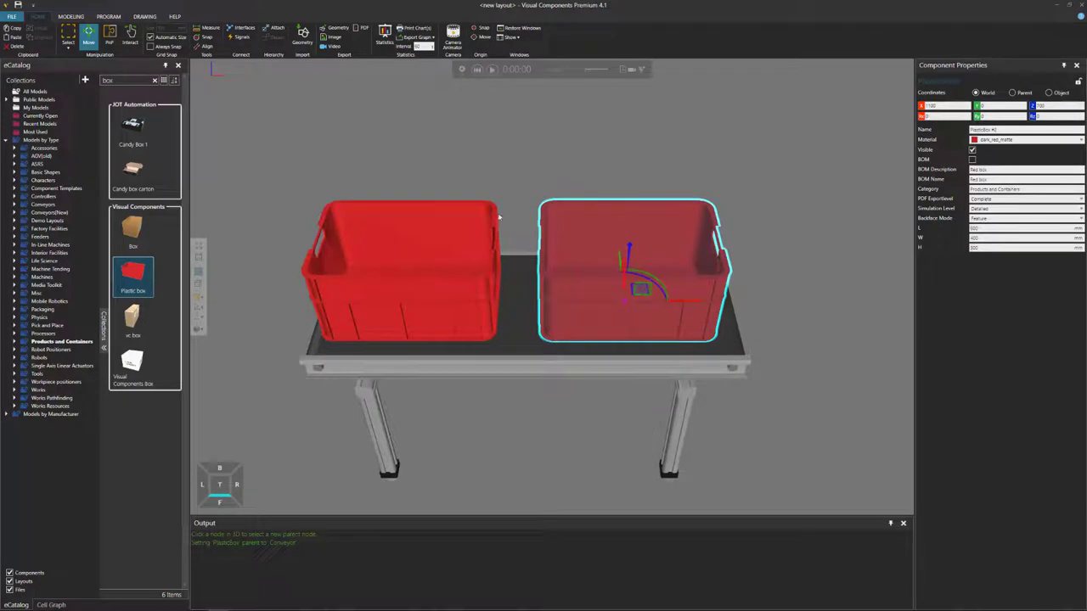
pyautogui.click(491, 69)
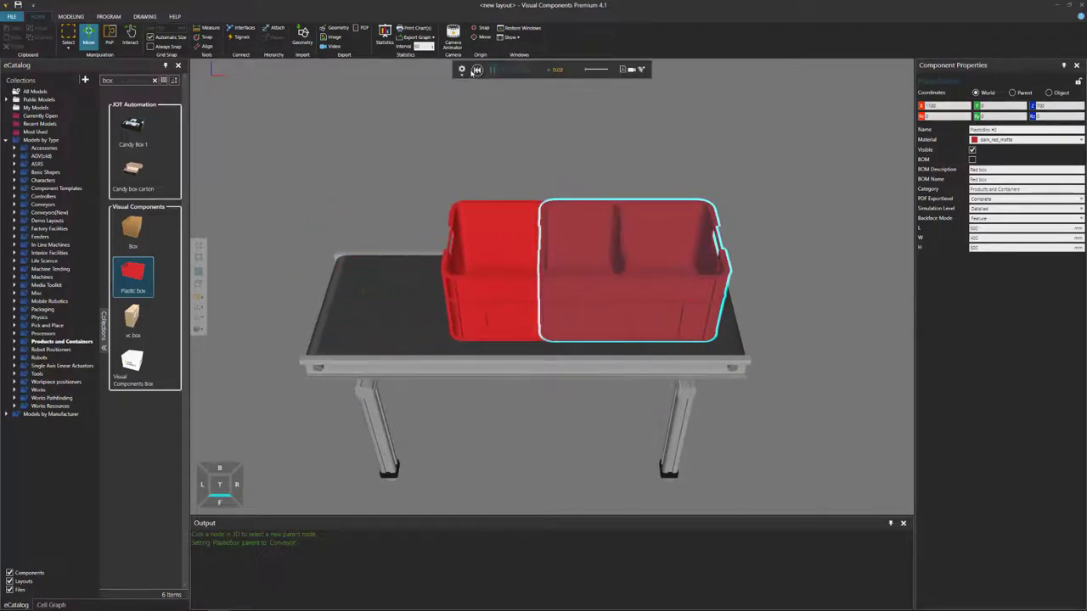
pyautogui.click(476, 69)
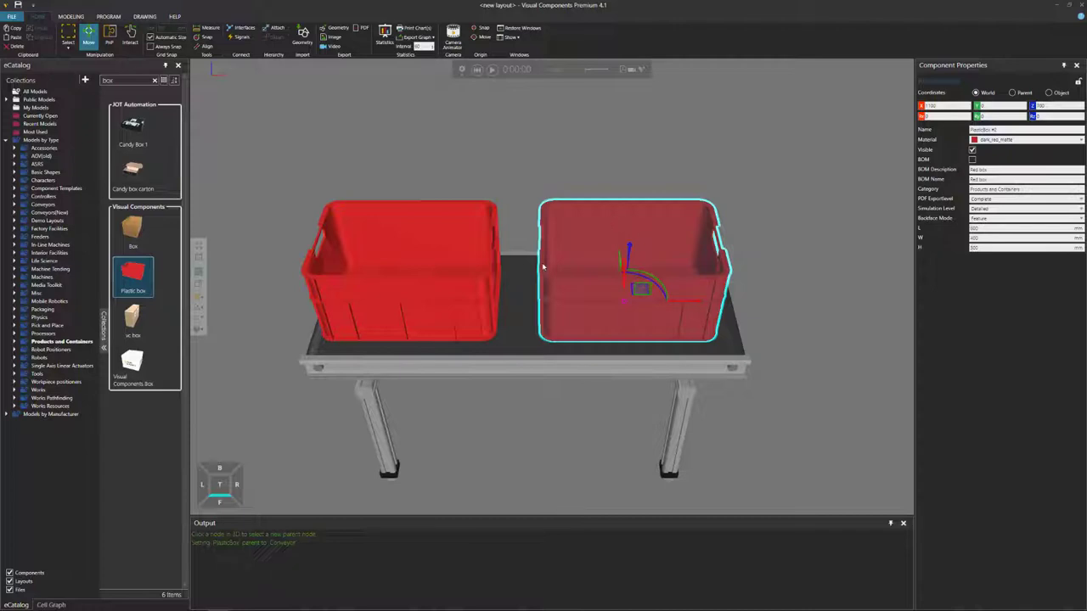
# Step: Attach the second plastic box to the conveyor as its parent and test it by running and resetting the simulation
pyautogui.click(274, 28)
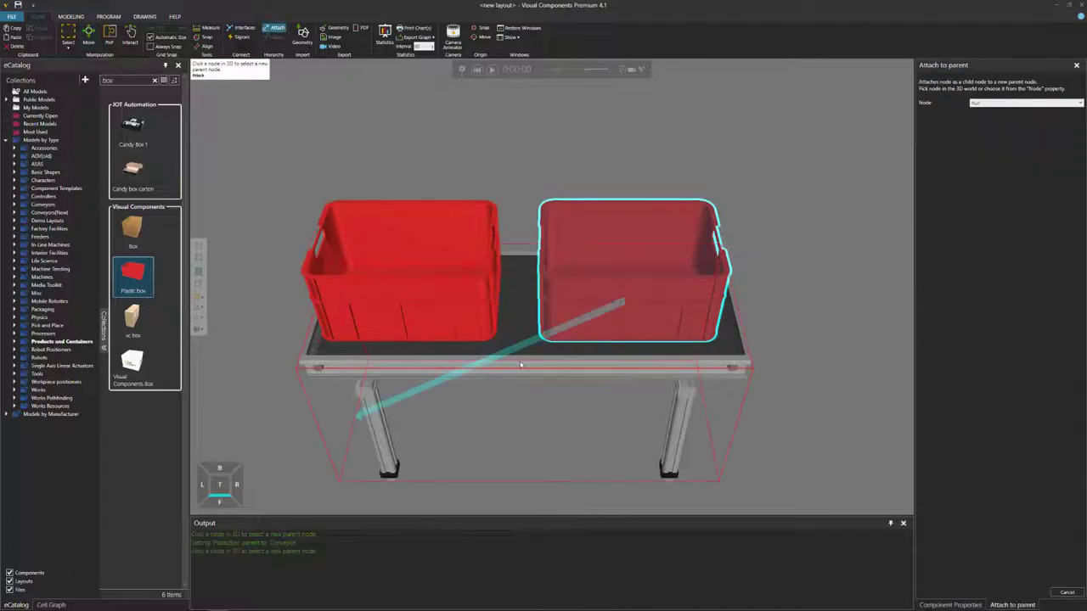
pyautogui.click(520, 365)
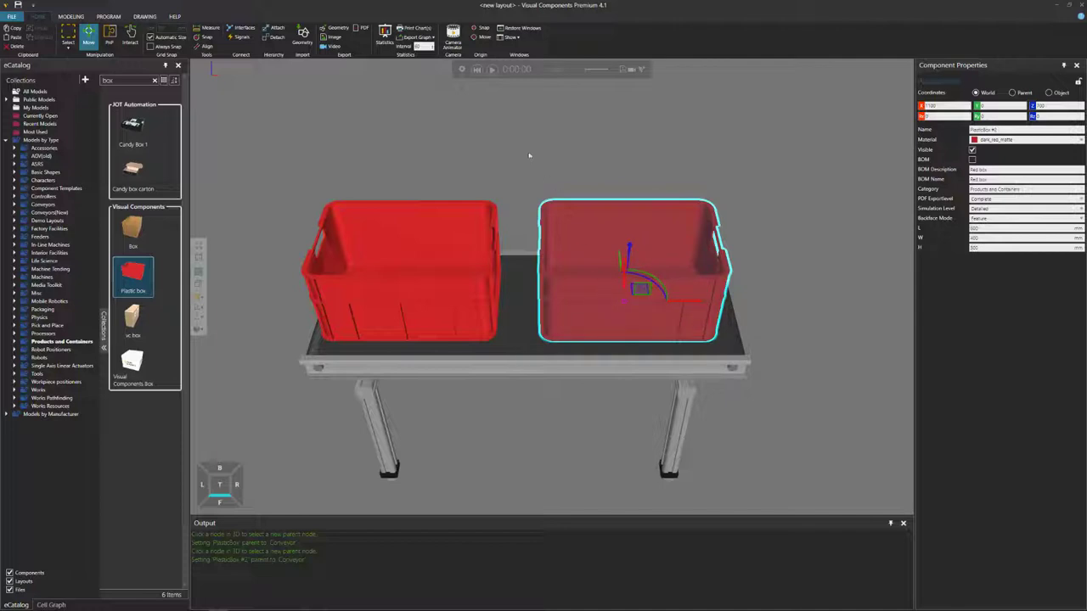
pyautogui.click(492, 69)
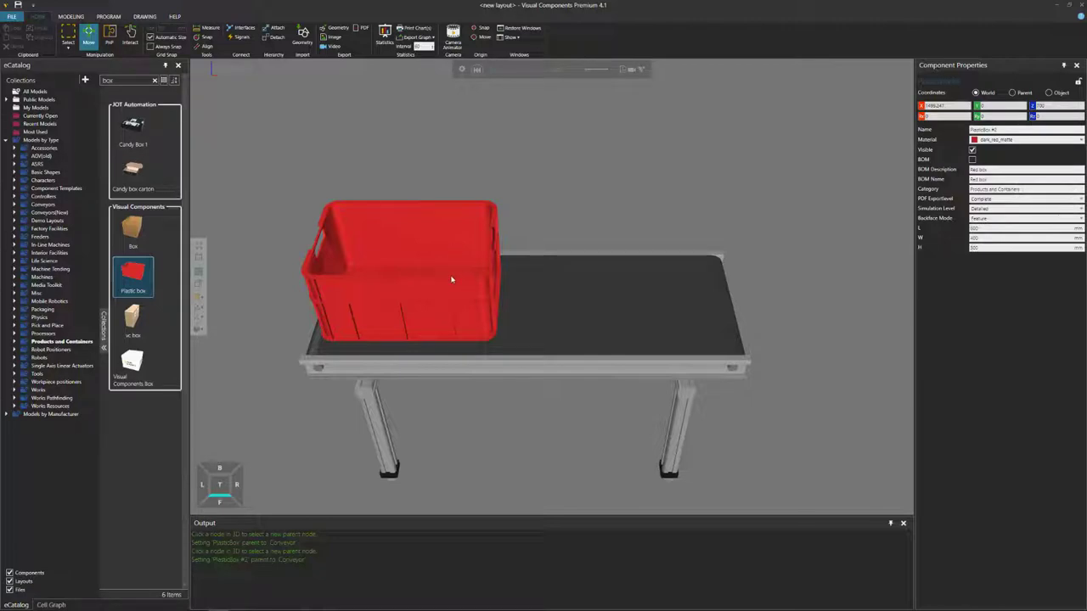
pyautogui.click(477, 71)
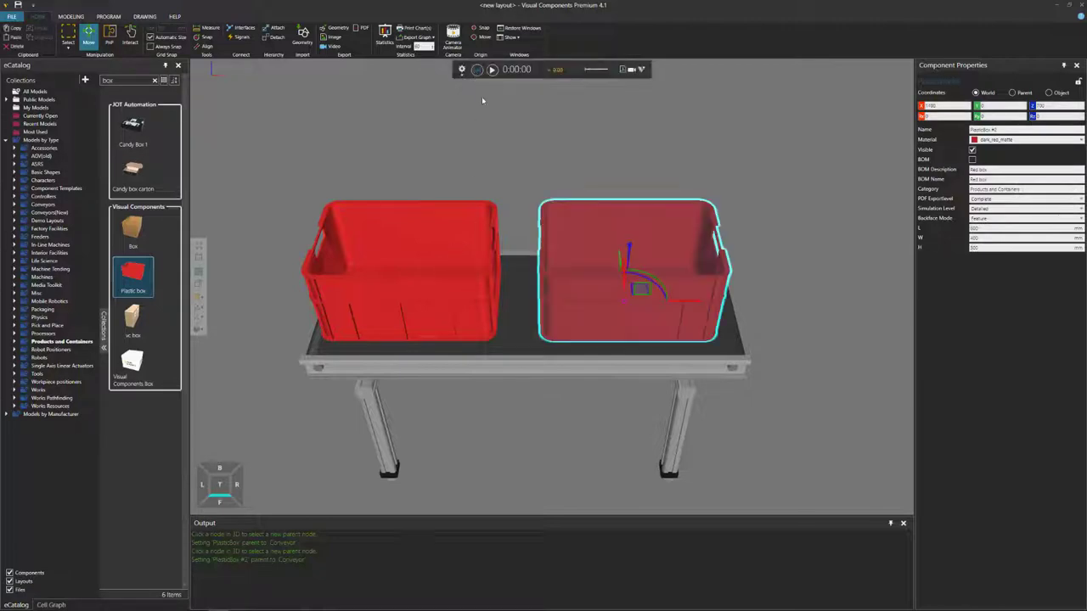
# Step: Open the conveyor's PythonScript for editing, place the editor clear of the boxes and enlarge its text
pyautogui.click(528, 365)
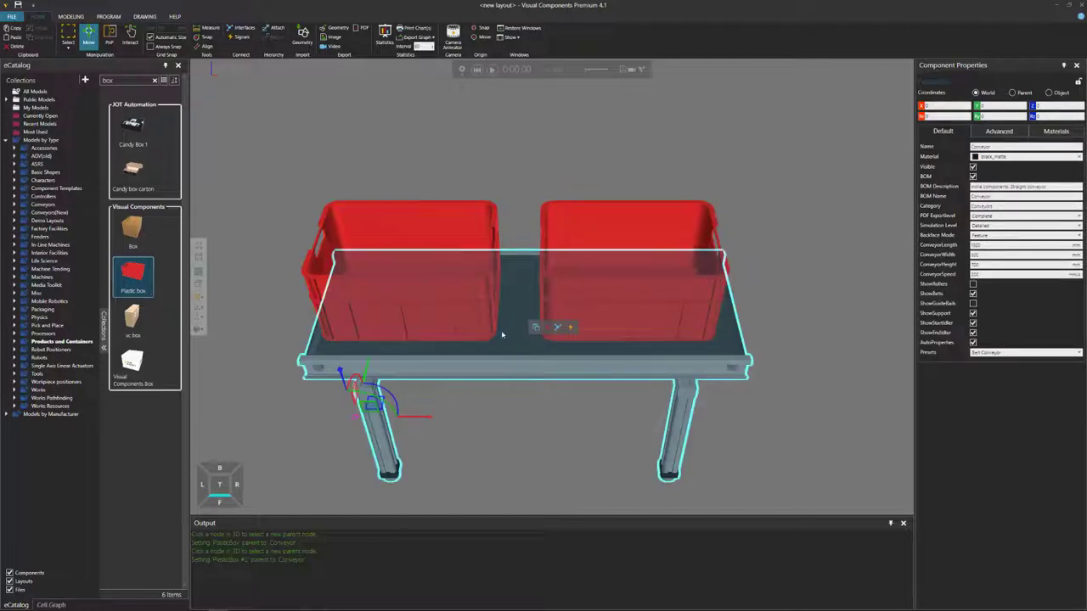
pyautogui.click(77, 17)
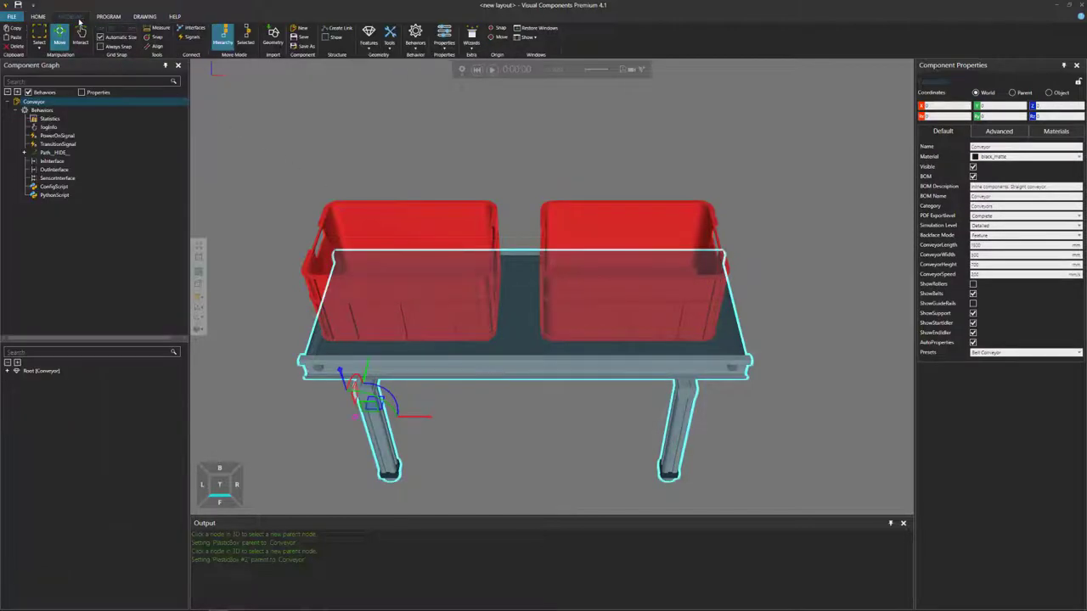
pyautogui.doubleClick(60, 198)
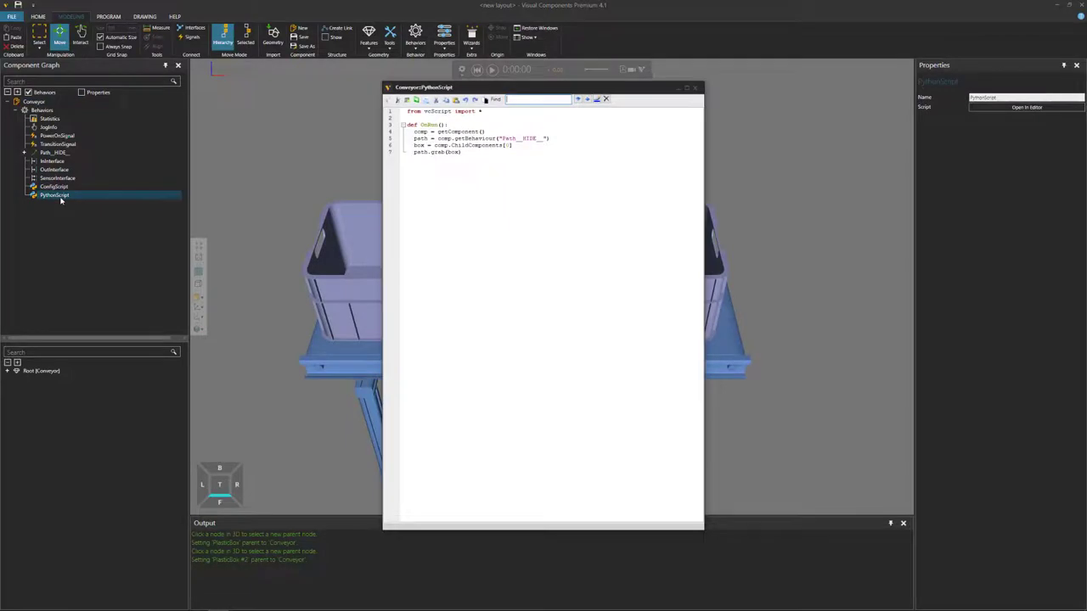
pyautogui.moveTo(516, 86); pyautogui.dragTo(890, 119)
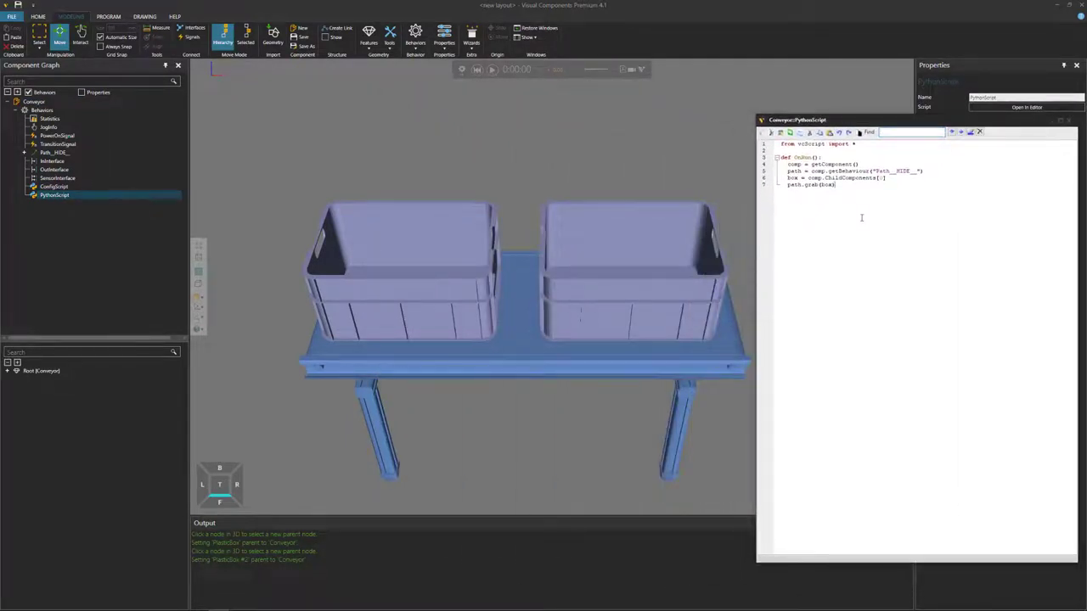
pyautogui.keyDown('ctrl'); pyautogui.scroll(5, 861, 218); pyautogui.keyUp('ctrl')
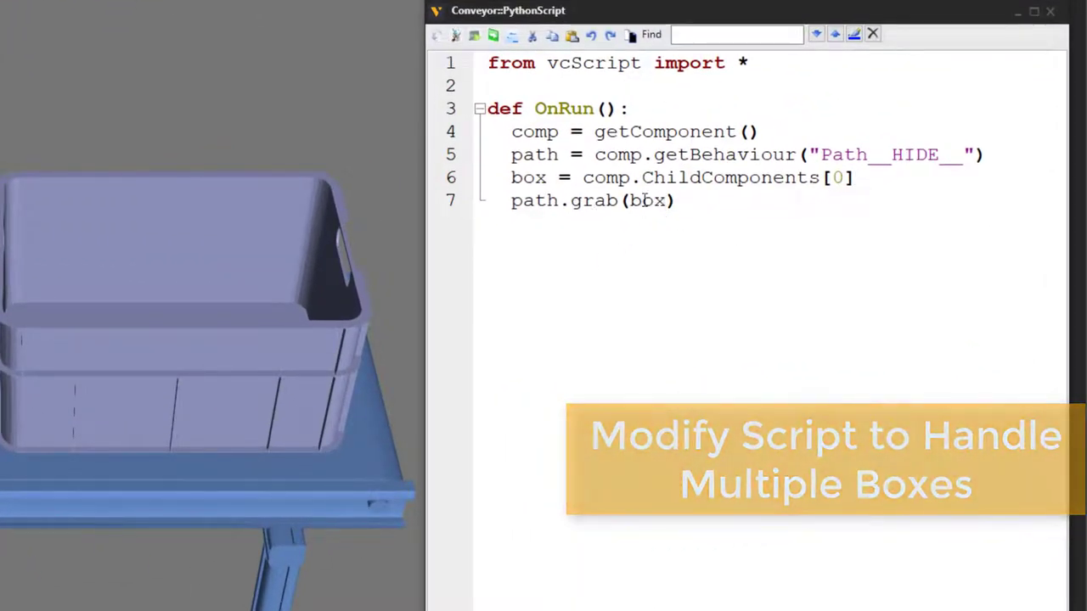
# Step: Change the script's box assignment to boxes = comp.ChildComponents, without the [0] index
pyautogui.click(512, 178)
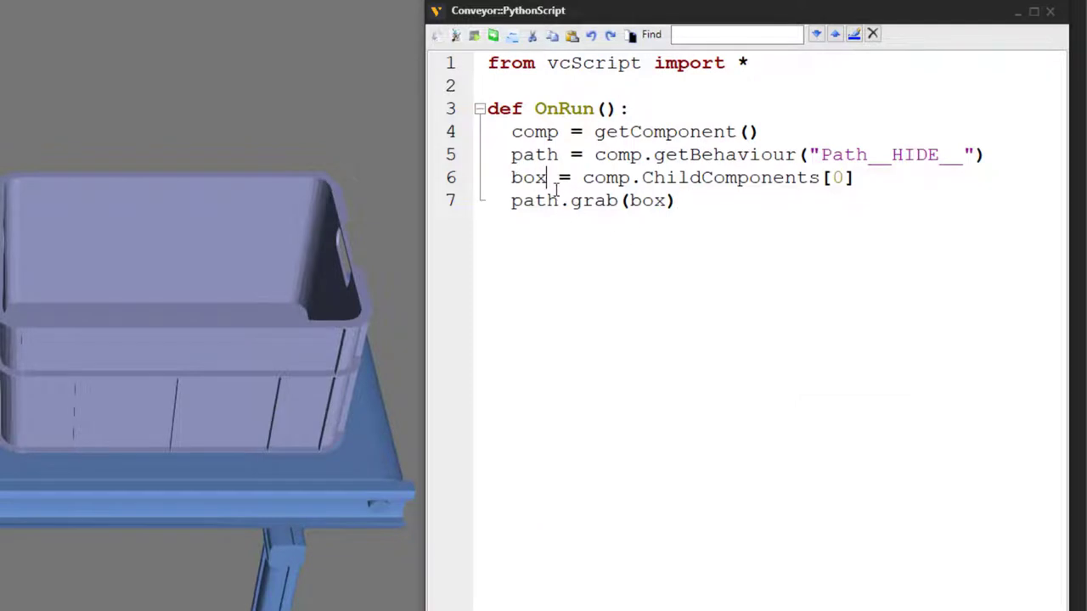
pyautogui.write('es')
pyautogui.press('End')
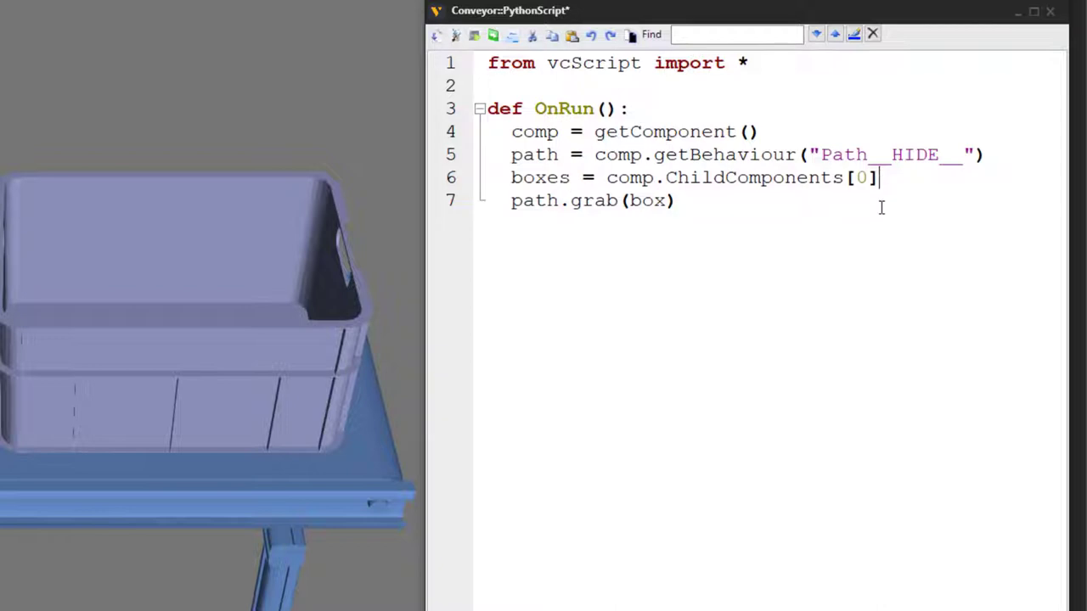
pyautogui.hotkey('shift', 'Left')
pyautogui.hotkey('shift', 'Left')
pyautogui.hotkey('shift', 'Left')
pyautogui.press('End')
pyautogui.press('BackSpace')
pyautogui.press('BackSpace')
pyautogui.press('BackSpace')
# Step: Add the loop "for box in boxes:" with path.grab(box) indented inside it, and compile the script
pyautogui.click(510, 201)
pyautogui.press('Return')
pyautogui.write('for box in ')
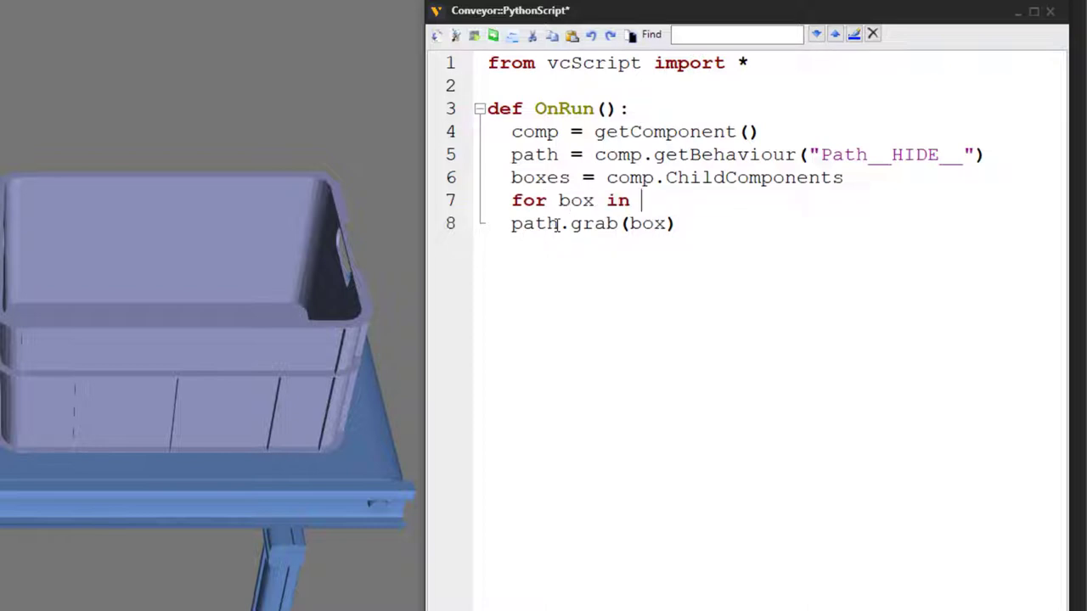
pyautogui.write('boxes:')
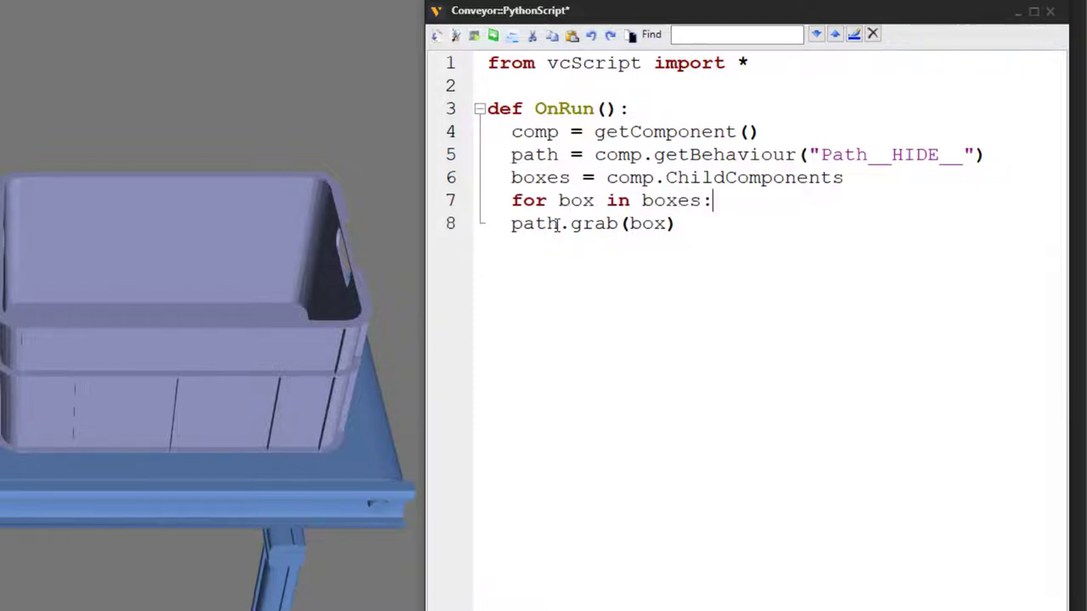
pyautogui.press('Right')
pyautogui.press('Right')
pyautogui.press('Tab')
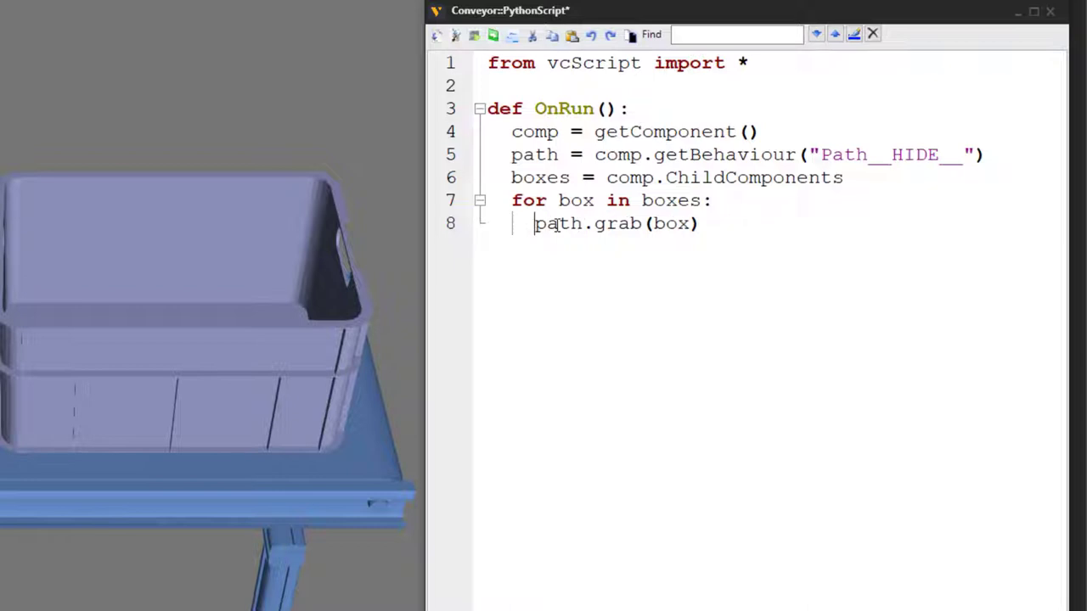
pyautogui.tripleClick(616, 224)
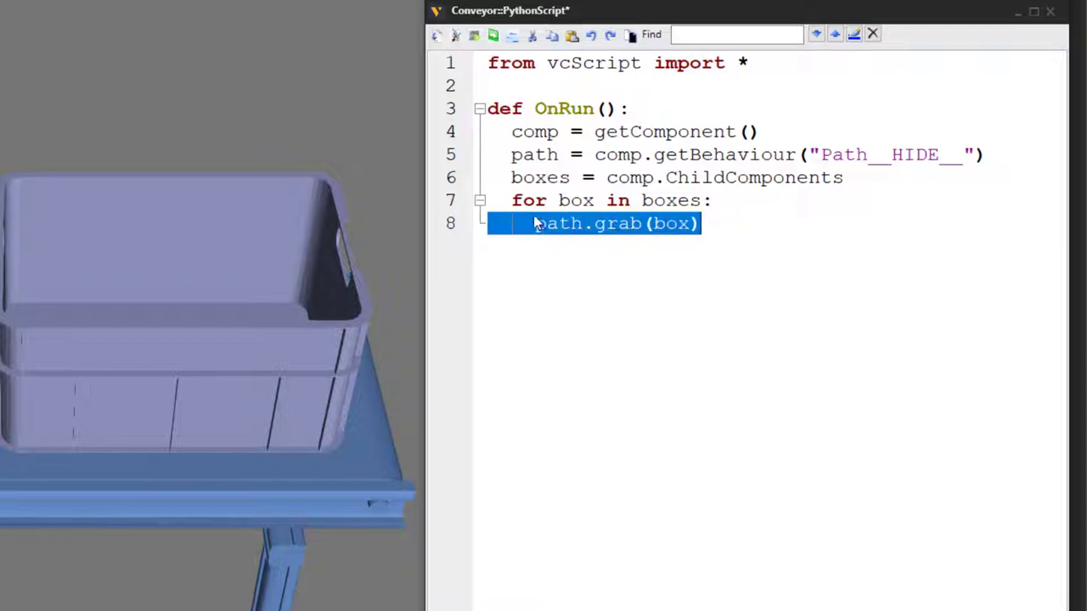
pyautogui.click(597, 218)
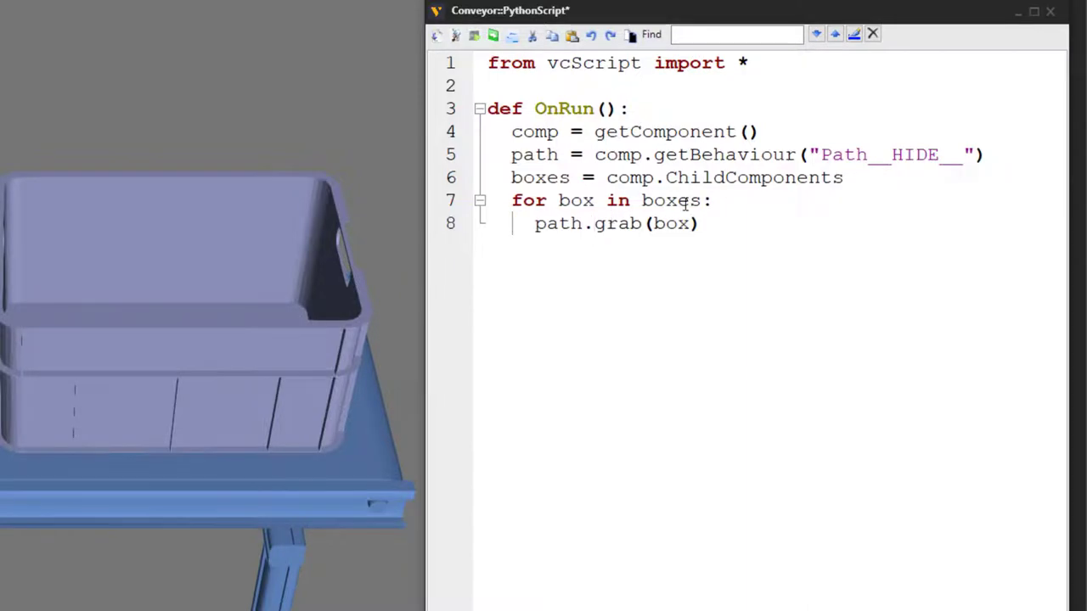
pyautogui.click(437, 36)
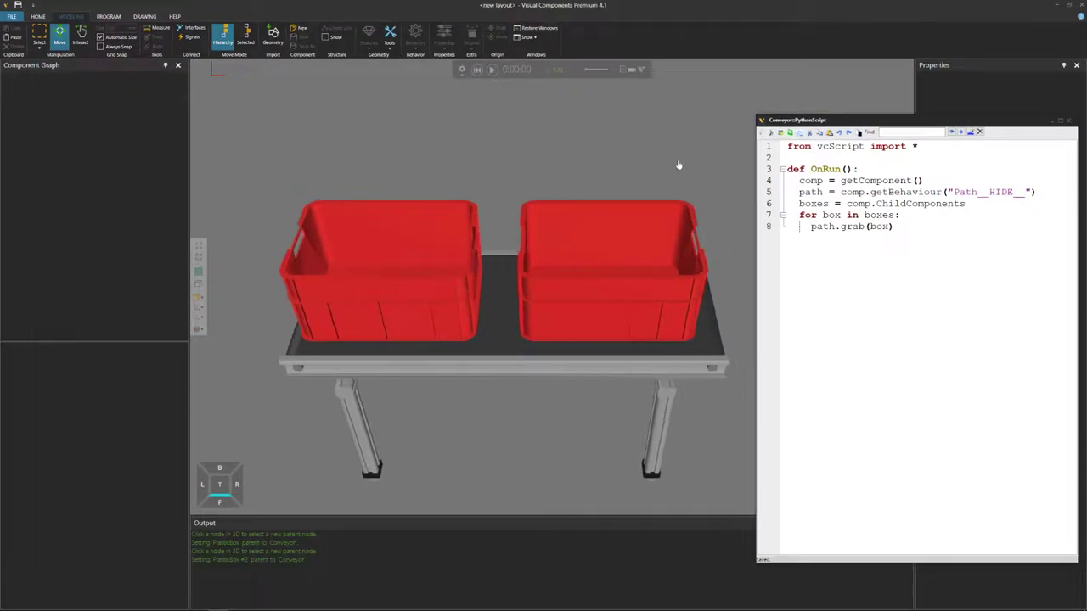
# Step: Run the simulation to check that the looped script moves both boxes, and reset it
pyautogui.moveTo(679, 165); pyautogui.dragTo(575, 155, button='middle')
pyautogui.scroll(-3, 598, 166)
pyautogui.click(492, 71)
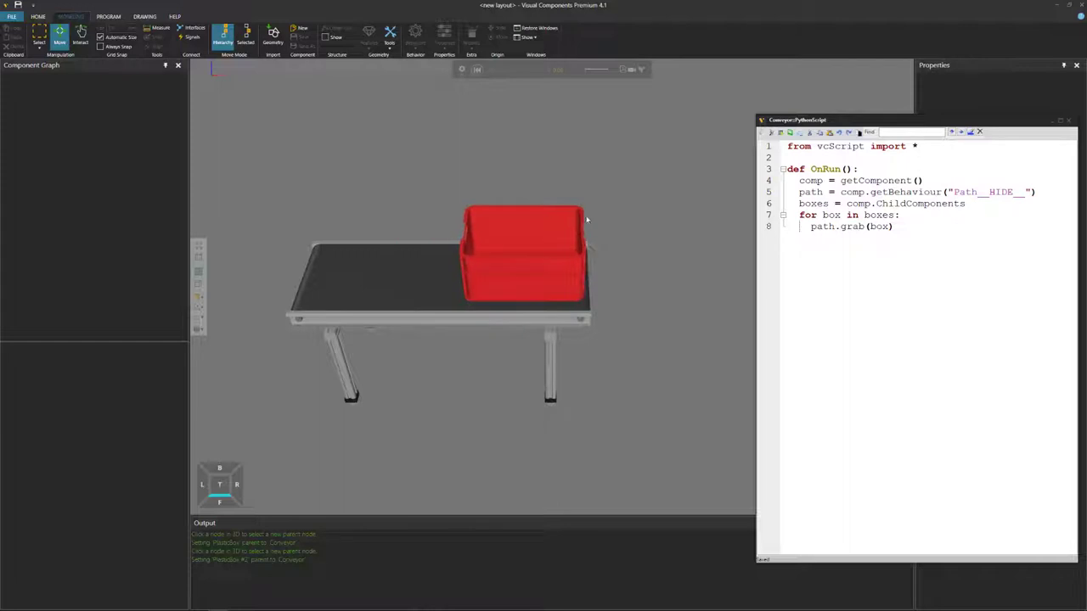
pyautogui.click(476, 69)
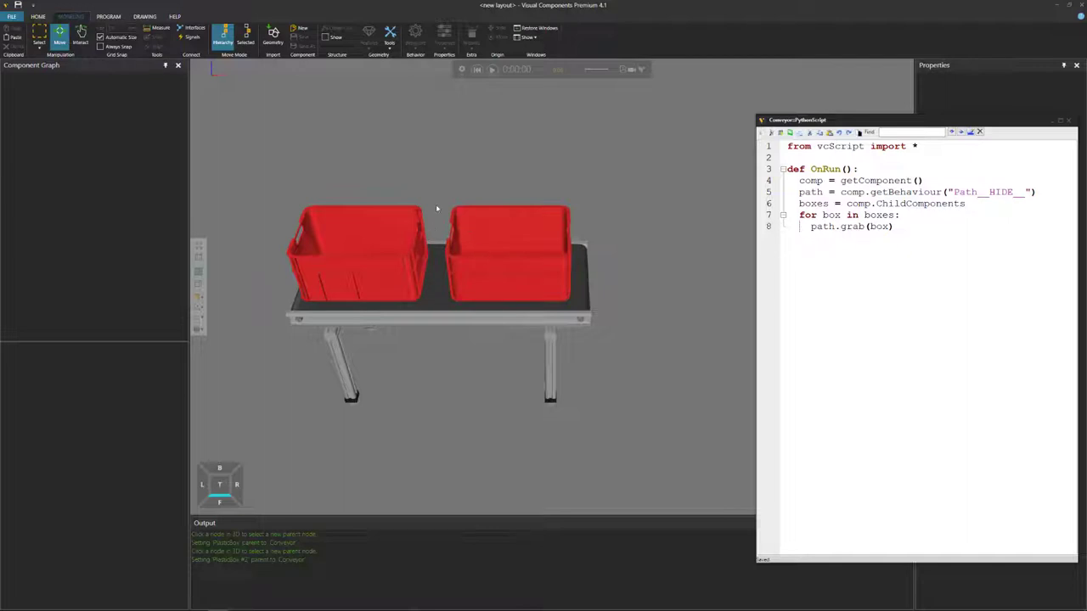
# Step: Try moving the conveyor with its attached boxes freehand using PnP, and undo the move
pyautogui.click(39, 16)
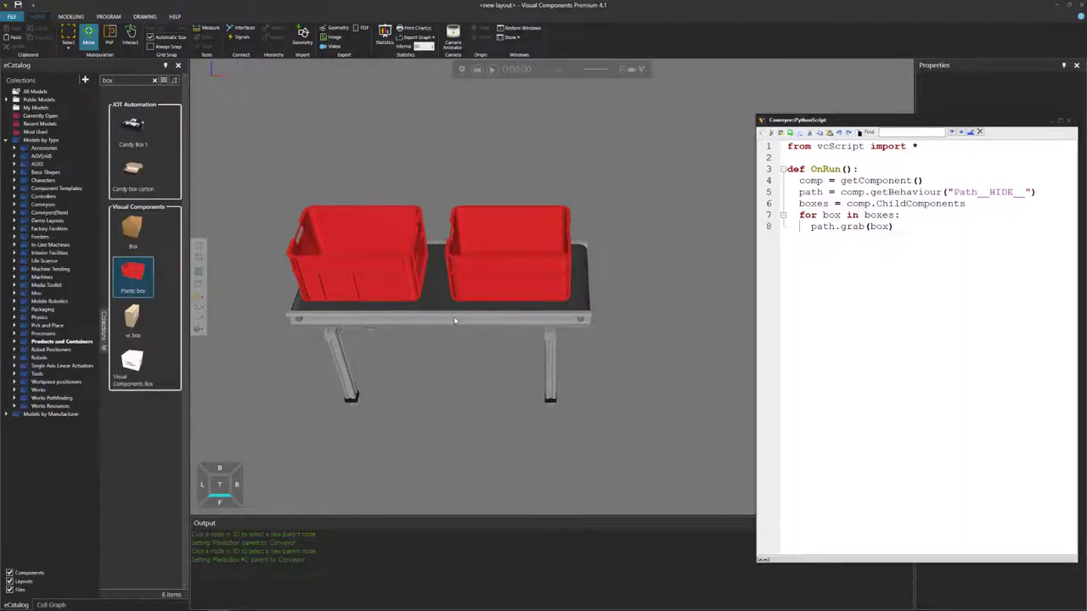
pyautogui.click(452, 321)
pyautogui.click(111, 37)
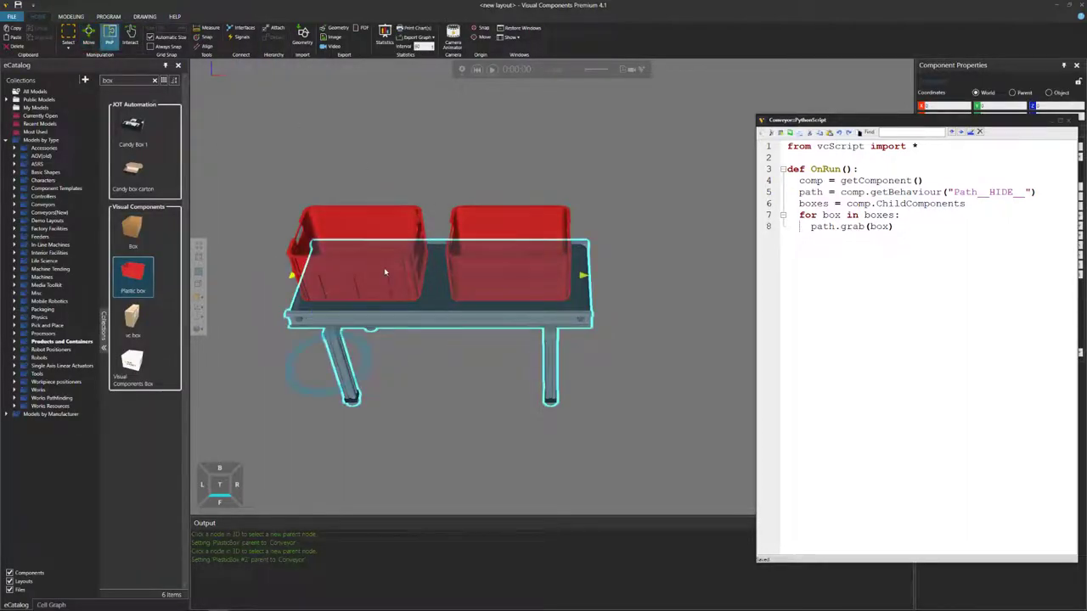
pyautogui.moveTo(424, 316); pyautogui.dragTo(452, 316)
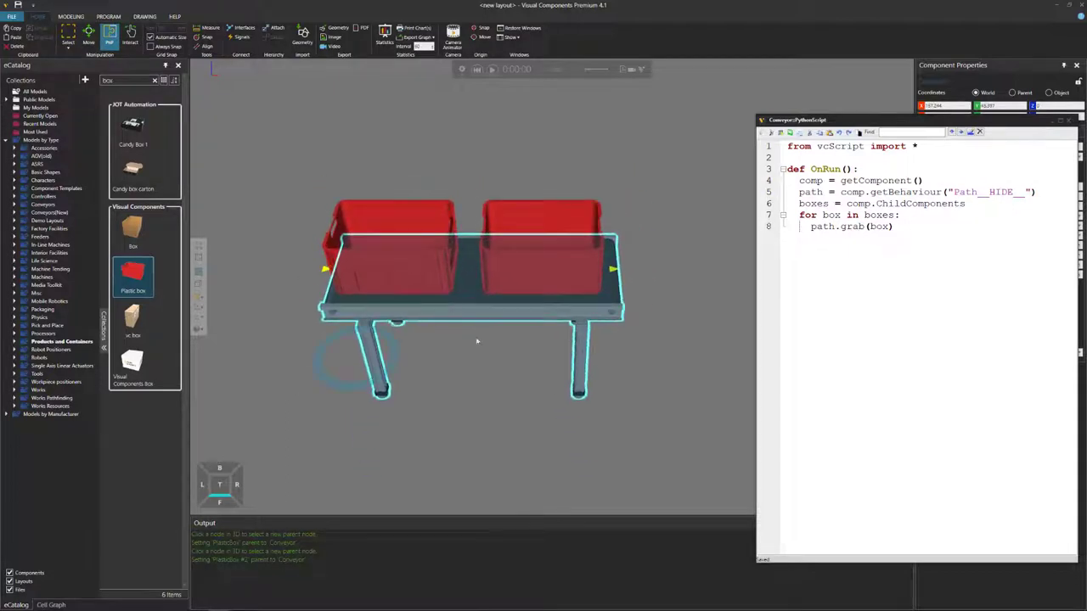
pyautogui.hotkey('ctrl', 'z')
pyautogui.click(680, 371)
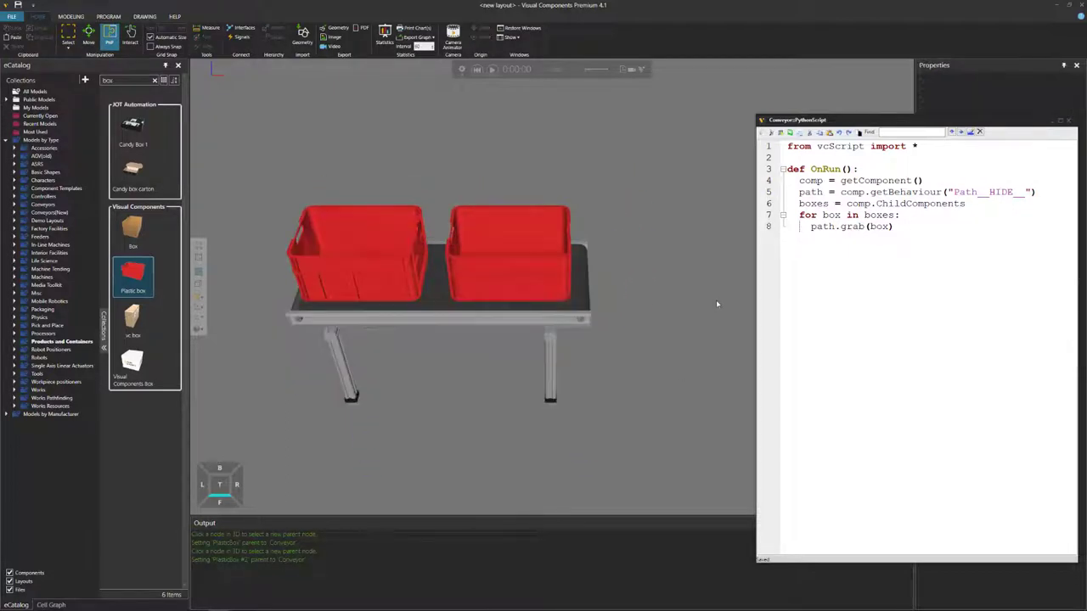
# Step: Minimize the script editor and clone the conveyor with its attached boxes, connecting the copy to the end of the original
pyautogui.click(1060, 120)
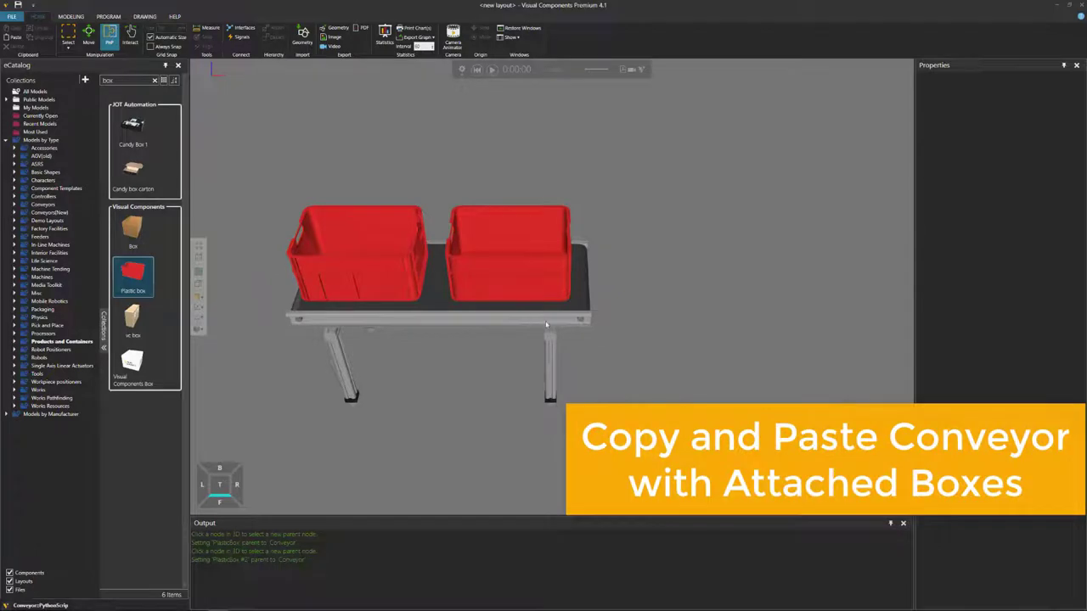
pyautogui.click(523, 317)
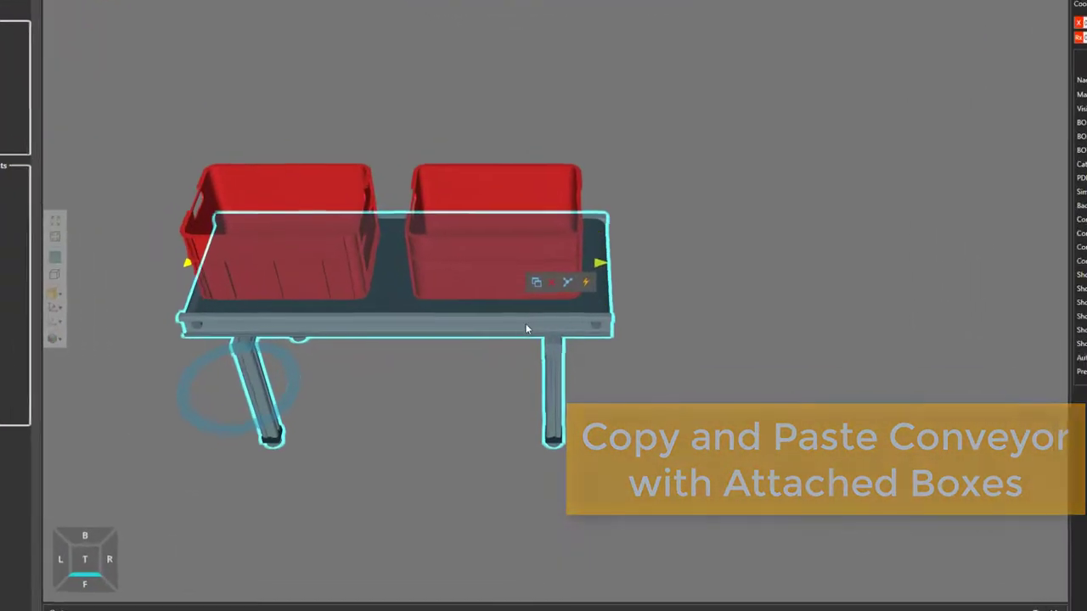
pyautogui.click(536, 278)
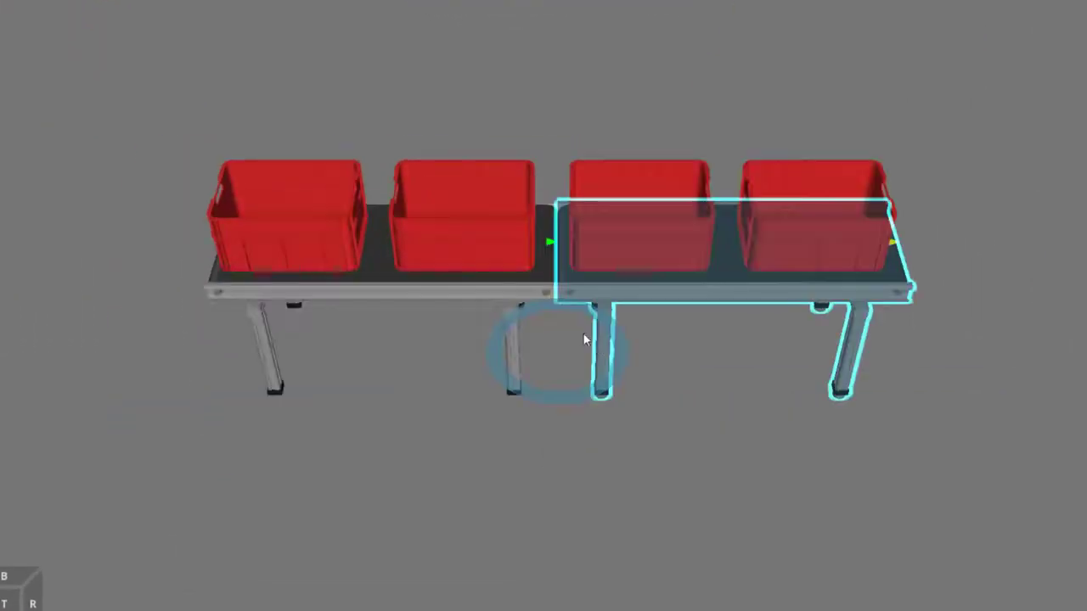
# Step: Run the simulation with the two connected conveyors and four boxes, and reset it
pyautogui.scroll(3, 605, 317)
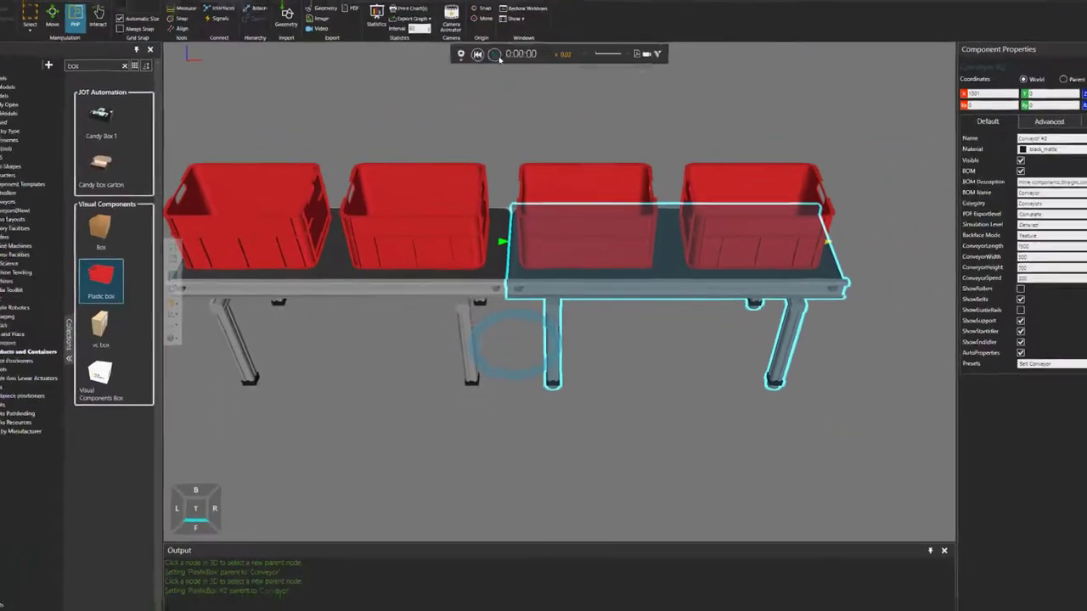
pyautogui.scroll(-3, 544, 118)
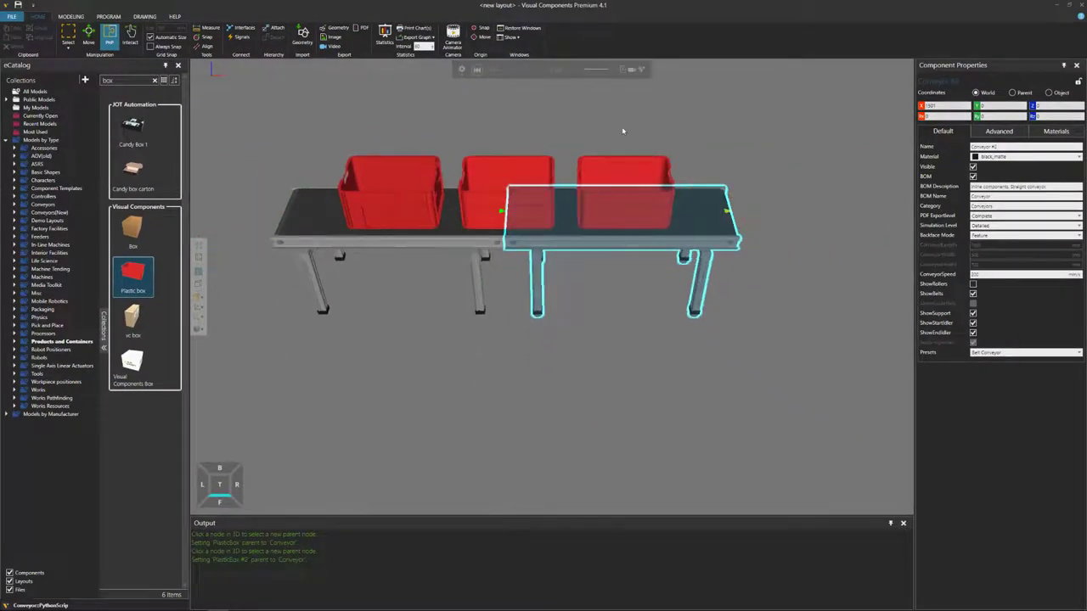
pyautogui.moveTo(728, 133); pyautogui.dragTo(688, 158, button='middle')
pyautogui.click(477, 69)
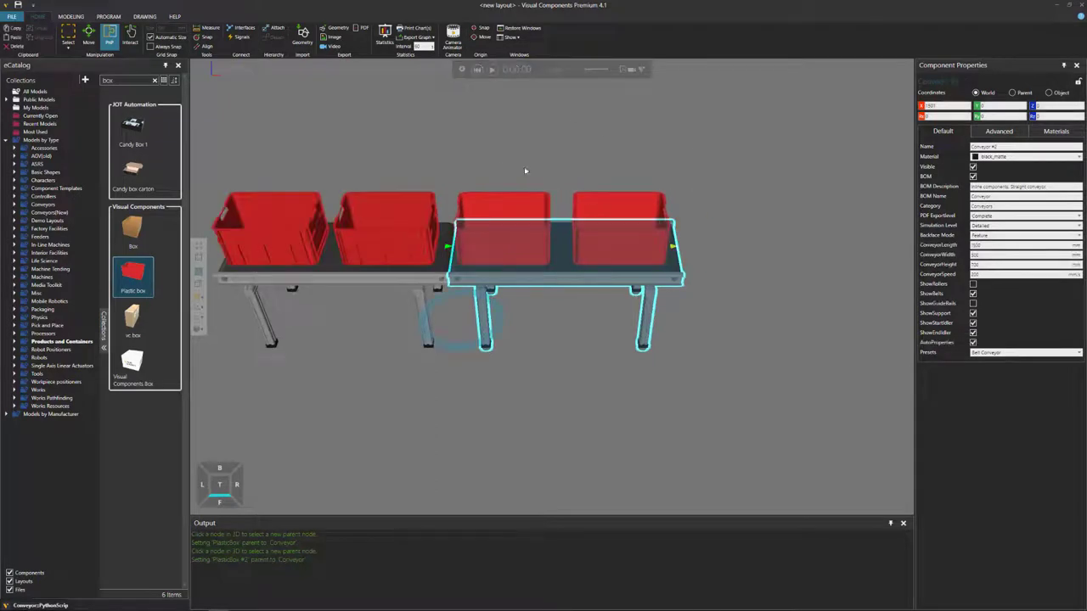
# Step: Add a Curve Conveyor from the Conveyors(New) collection and connect it to the free end of the second straight conveyor
pyautogui.scroll(-2, 606, 244)
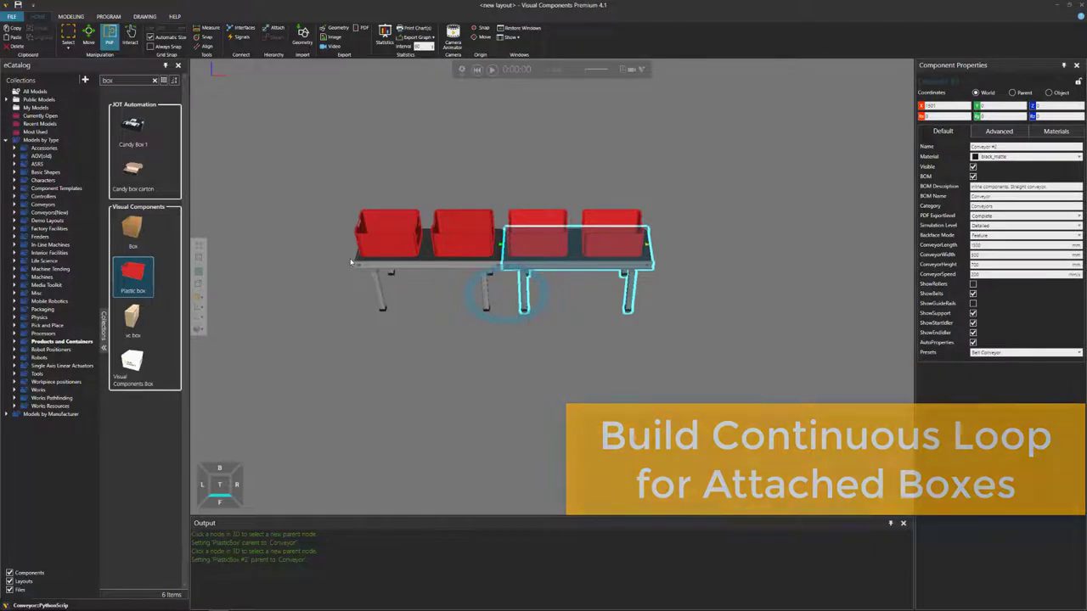
pyautogui.click(68, 213)
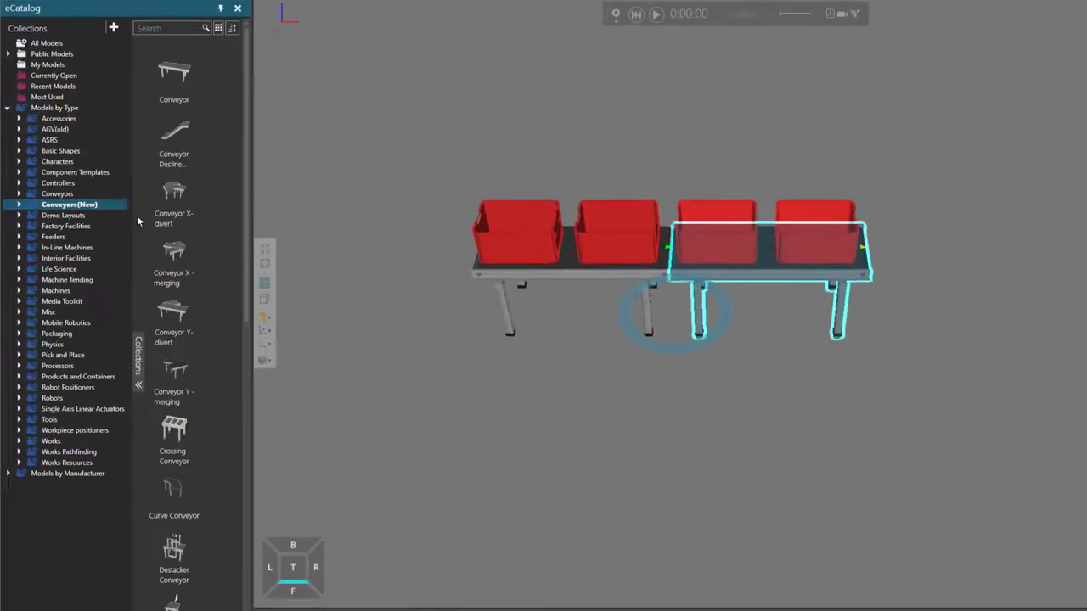
pyautogui.moveTo(245, 170); pyautogui.dragTo(239, 267)
pyautogui.moveTo(171, 253); pyautogui.dragTo(1056, 257)
pyautogui.scroll(3, 984, 255)
pyautogui.moveTo(1044, 220); pyautogui.dragTo(952, 233)
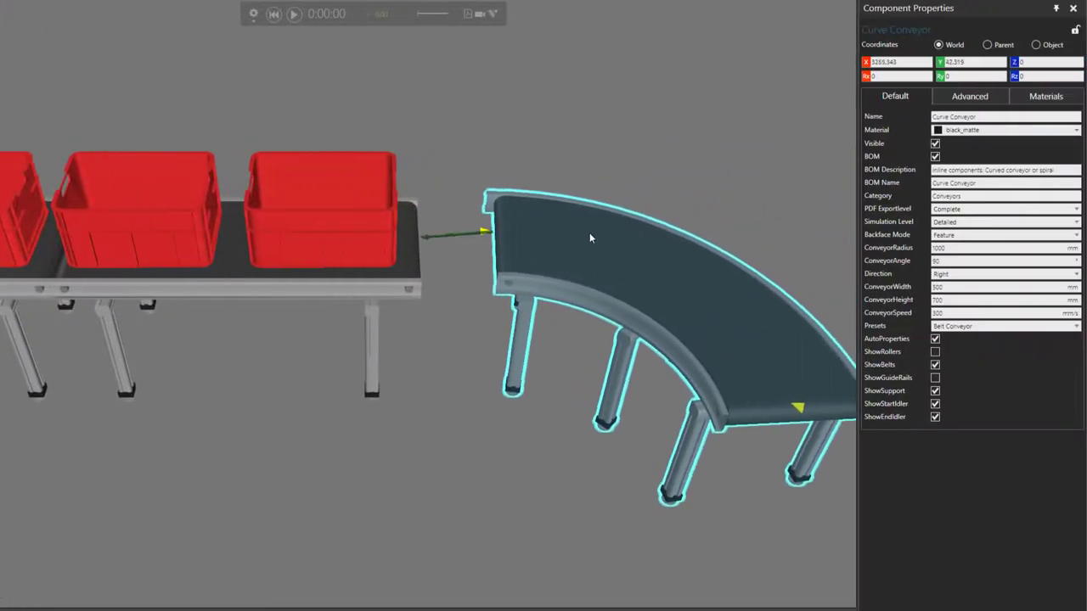
pyautogui.moveTo(589, 238); pyautogui.dragTo(424, 245)
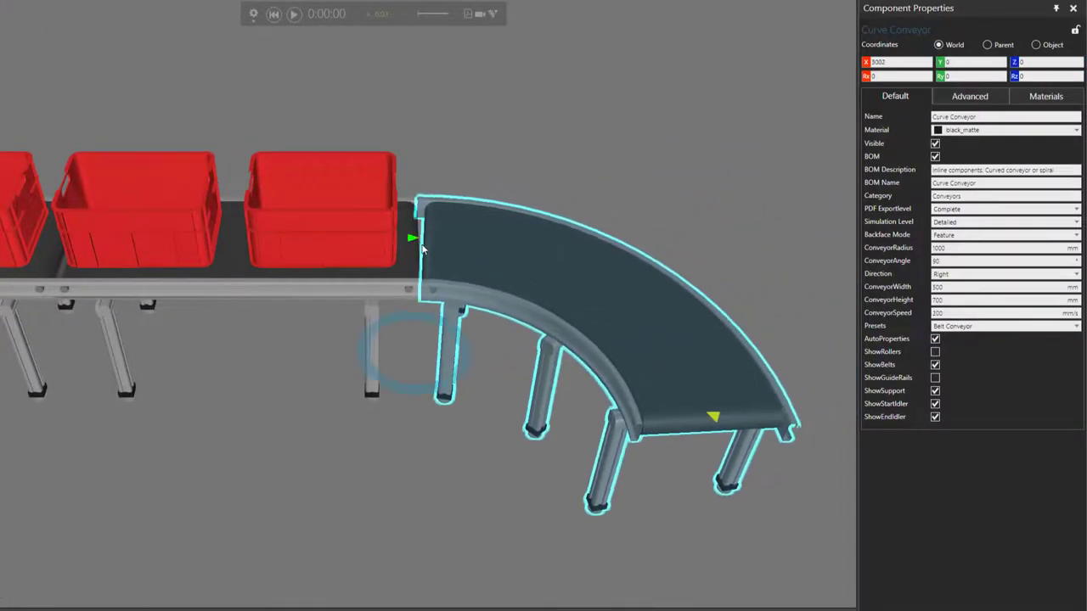
# Step: Set the curve conveyor's ConveyorAngle to 180 degrees so it forms a U-turn
pyautogui.moveTo(493, 430); pyautogui.dragTo(491, 442, button='right')
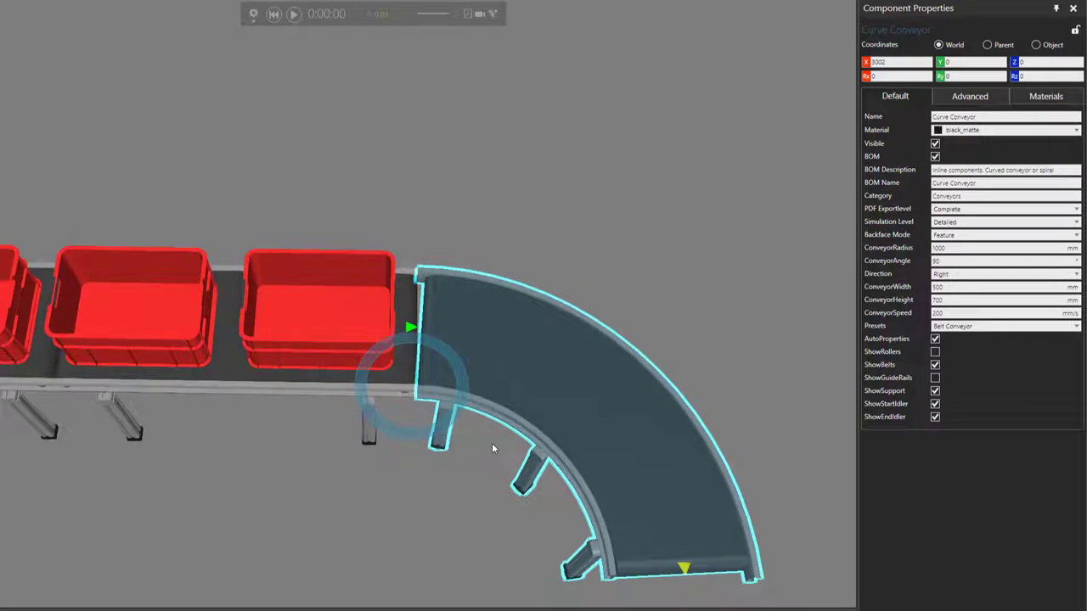
pyautogui.scroll(-3, 484, 446)
pyautogui.moveTo(477, 564); pyautogui.dragTo(456, 276, button='middle')
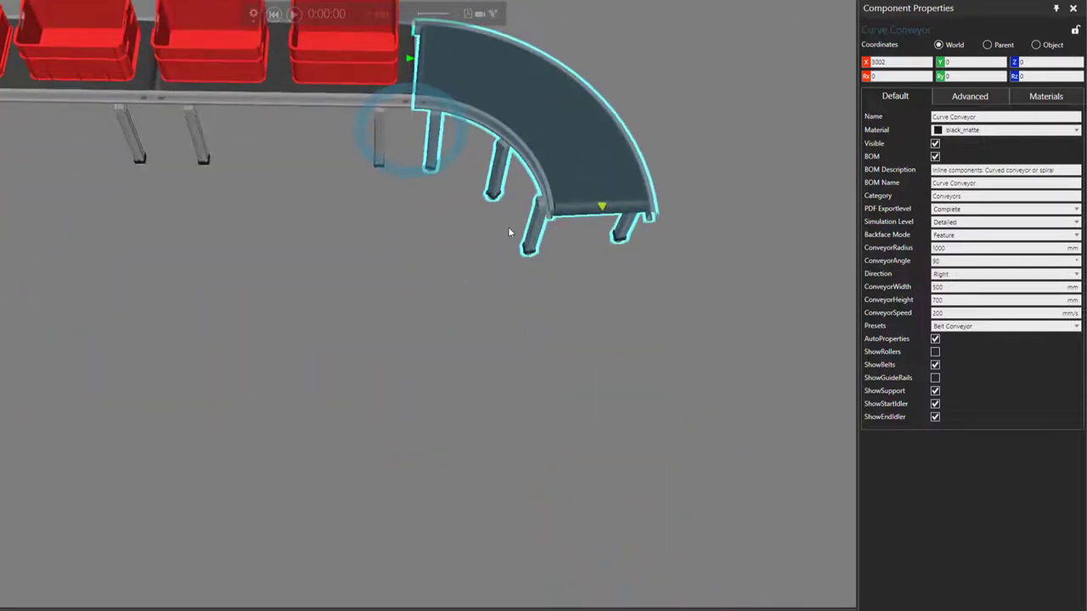
pyautogui.click(944, 261)
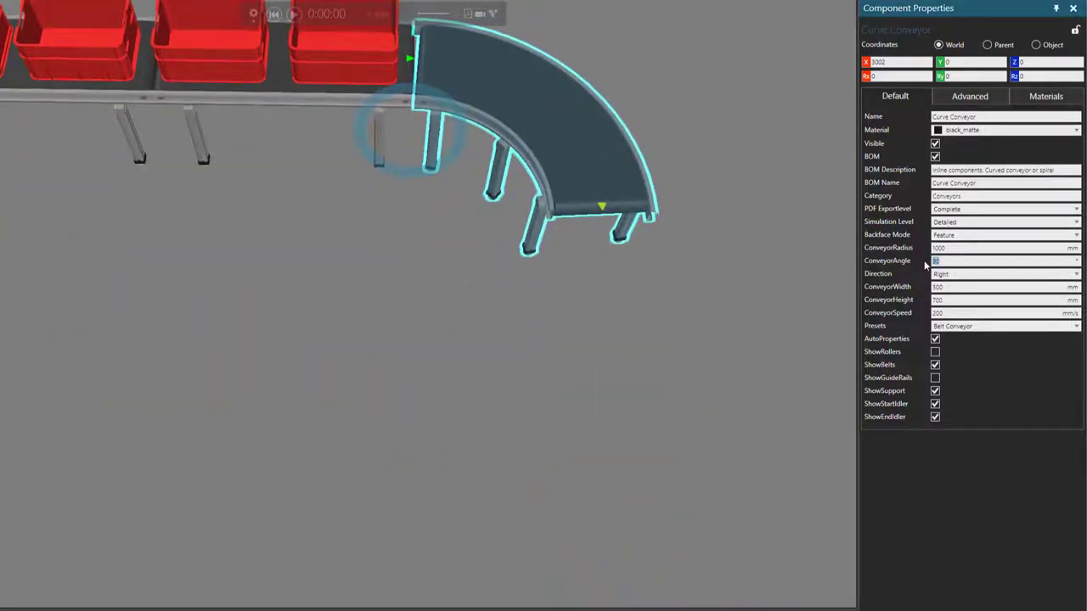
pyautogui.write('180')
pyautogui.press('Return')
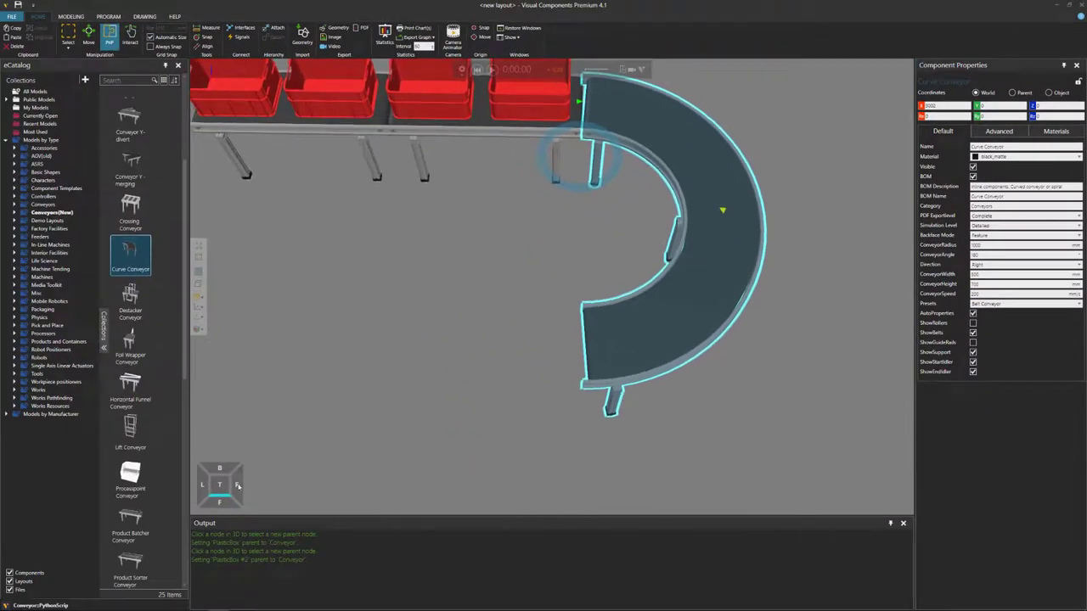
# Step: Select both straight conveyors with their attached boxes and duplicate them by copying and pasting
pyautogui.click(111, 515)
pyautogui.moveTo(392, 375); pyautogui.dragTo(443, 349, button='middle')
pyautogui.scroll(-3, 443, 349)
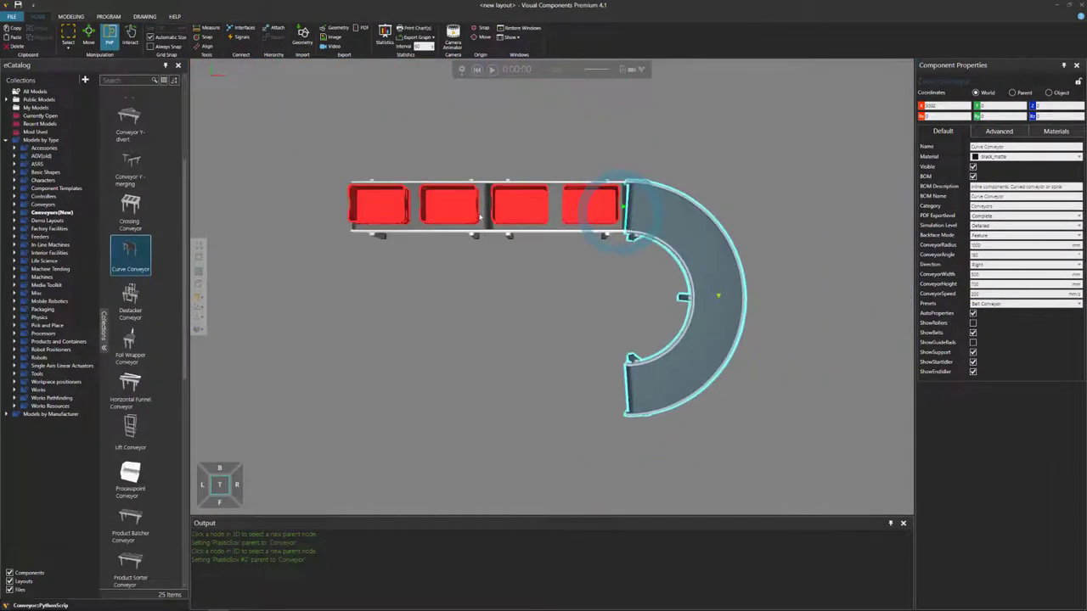
pyautogui.click(509, 235)
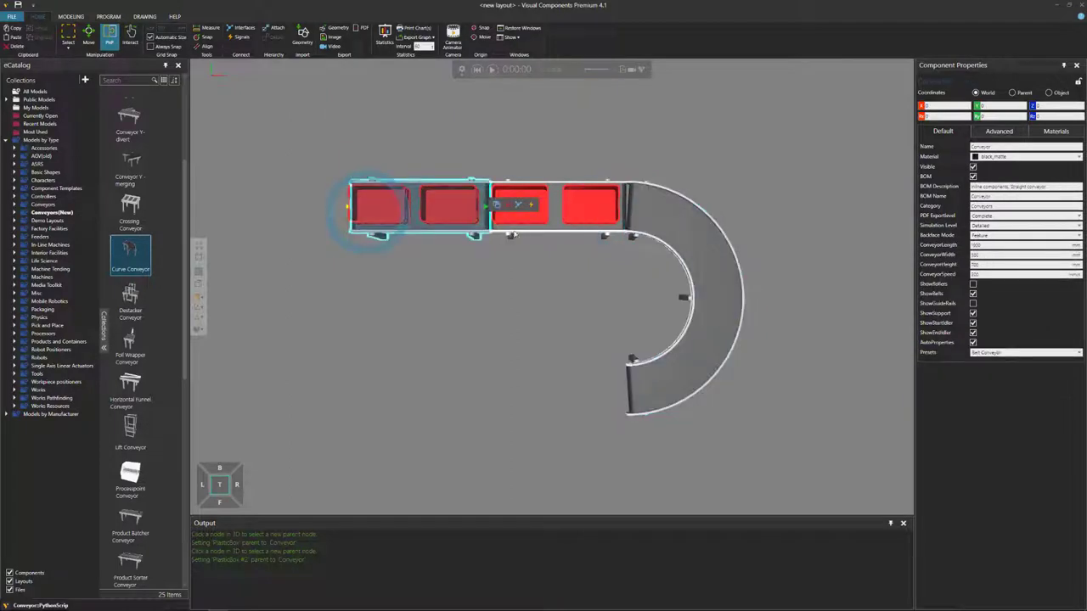
pyautogui.keyDown('ctrl'); pyautogui.click(537, 234); pyautogui.keyUp('ctrl')
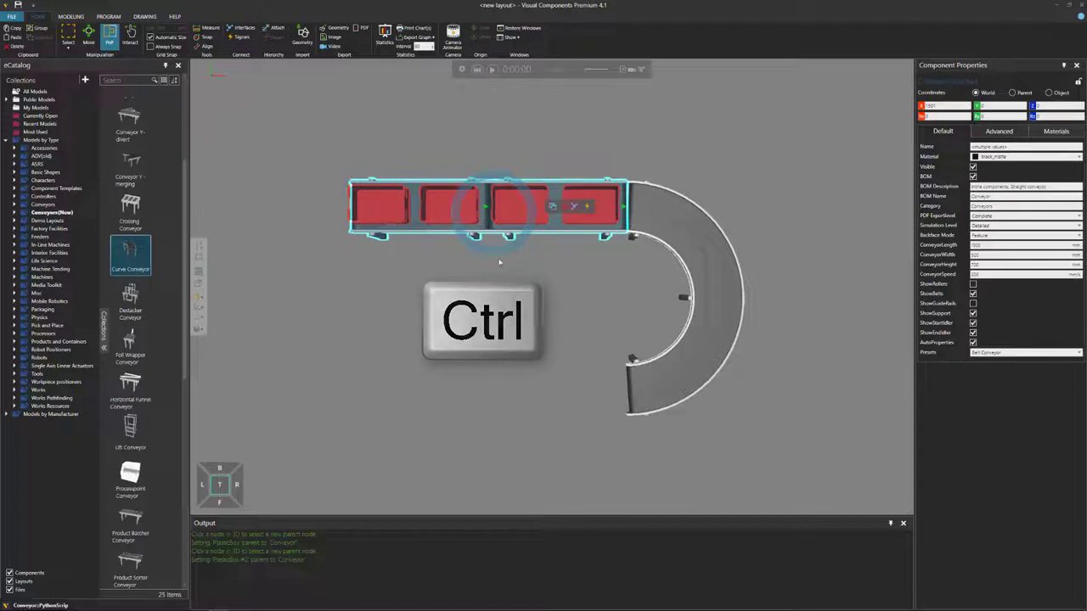
pyautogui.moveTo(532, 250); pyautogui.dragTo(593, 306, button='right')
pyautogui.hotkey('ctrl', 'c')
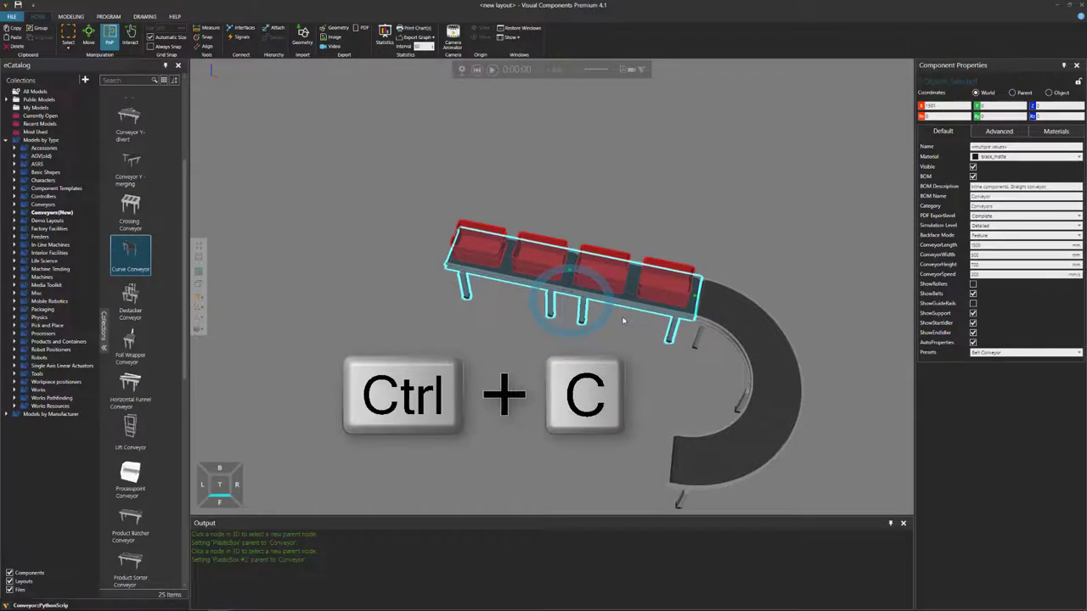
pyautogui.hotkey('ctrl', 'v')
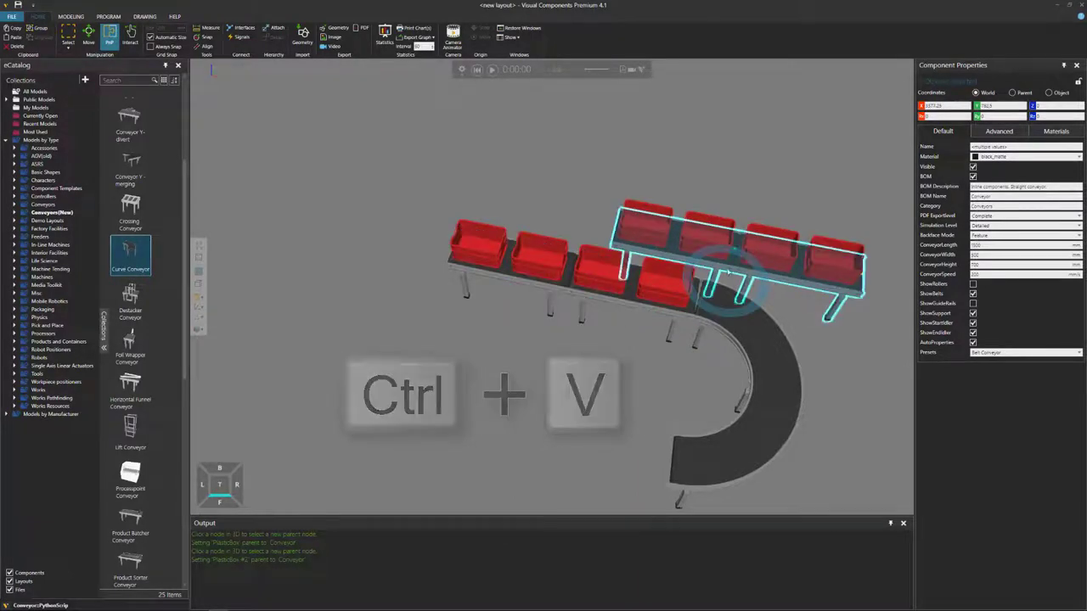
# Step: Connect the pasted pair of straight conveyors to the free outlet of the curve conveyor, parallel to the original pair
pyautogui.moveTo(786, 278); pyautogui.dragTo(693, 379)
pyautogui.scroll(5, 688, 407)
pyautogui.moveTo(684, 428); pyautogui.dragTo(575, 314, button='middle')
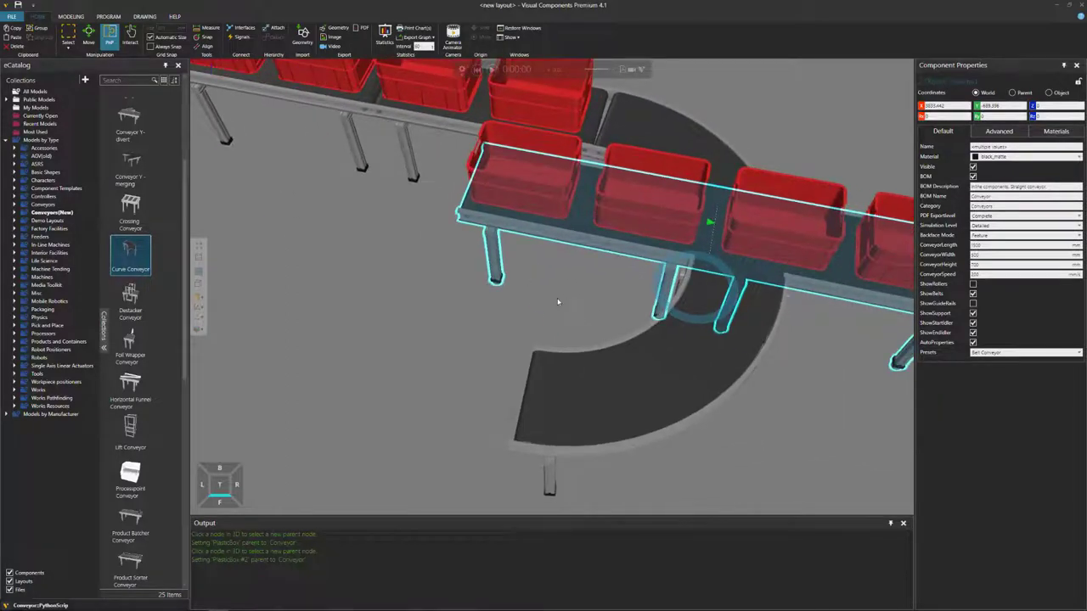
pyautogui.scroll(-3, 558, 297)
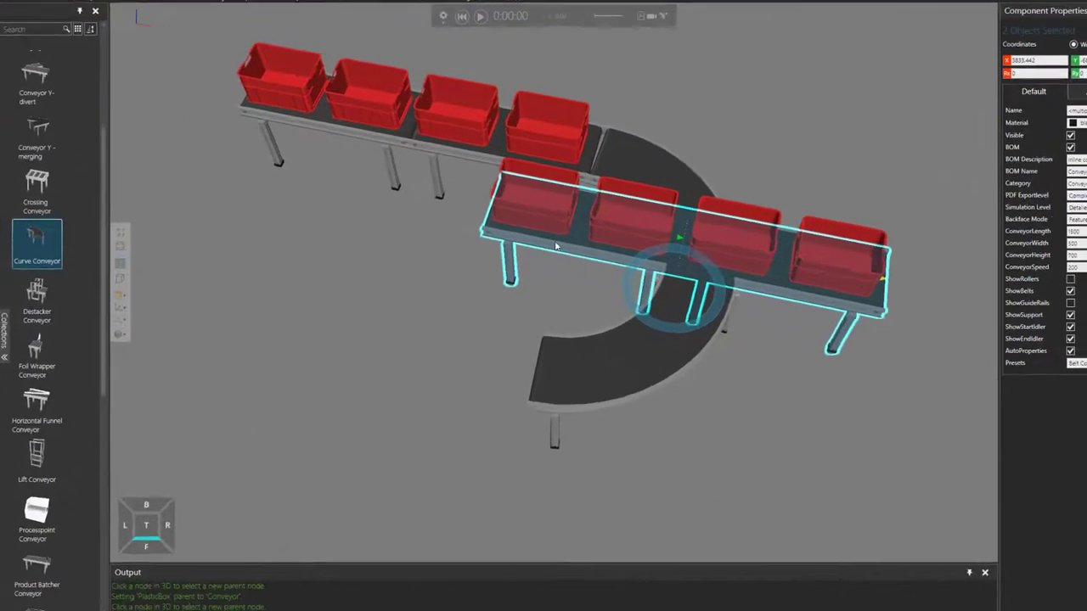
pyautogui.moveTo(551, 257); pyautogui.dragTo(611, 315)
pyautogui.scroll(3, 588, 315)
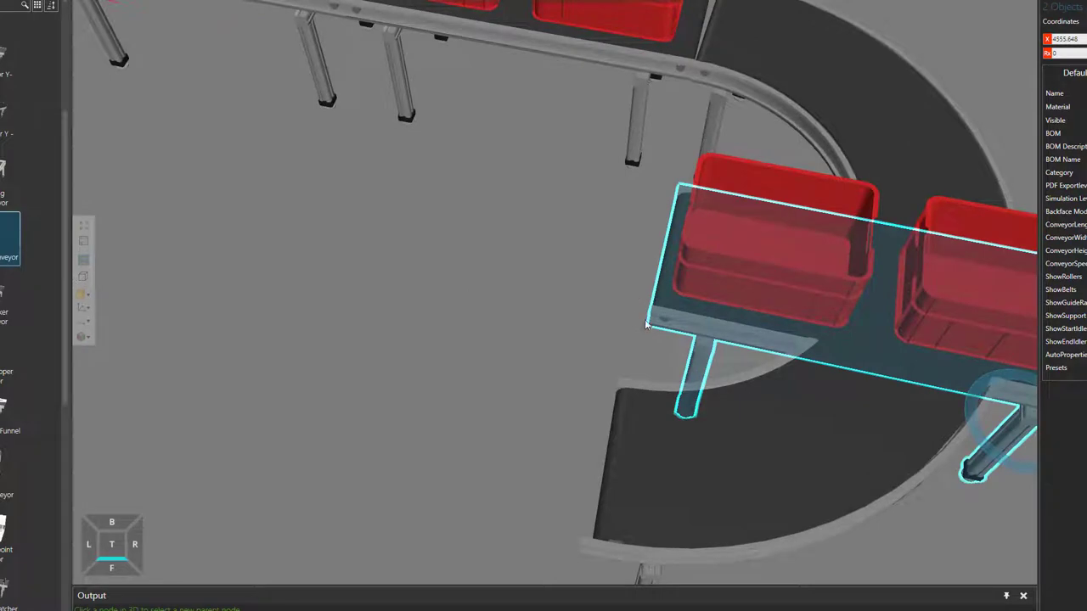
pyautogui.moveTo(681, 324); pyautogui.dragTo(638, 500)
pyautogui.scroll(-5, 553, 283)
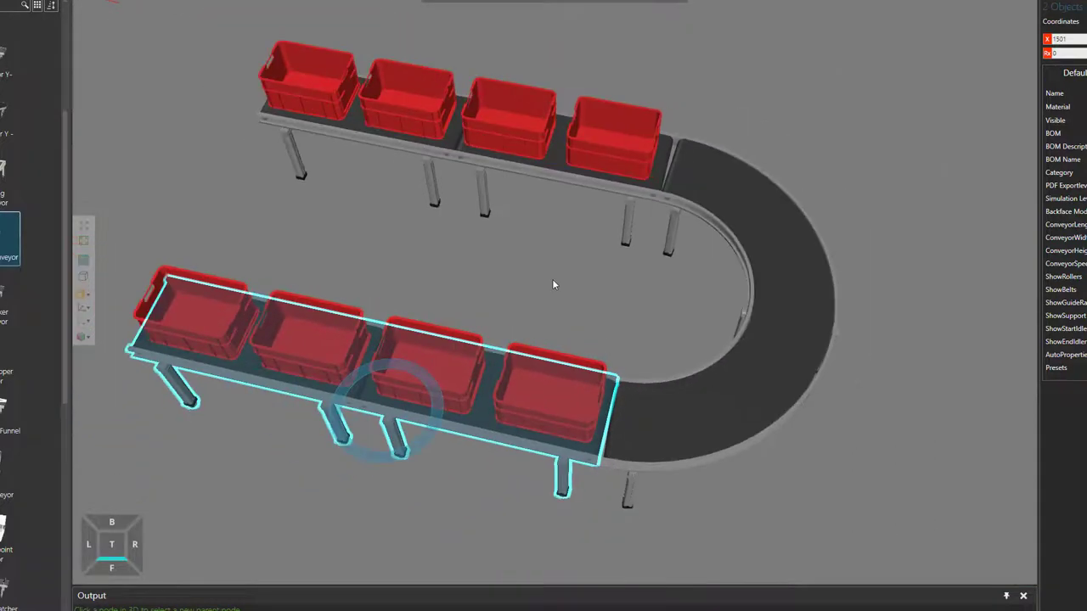
# Step: Clone the 180-degree curve conveyor and place the copy near the open end of the two straight rows
pyautogui.scroll(1, 574, 310)
pyautogui.moveTo(578, 311); pyautogui.dragTo(812, 308, button='right')
pyautogui.click(828, 280)
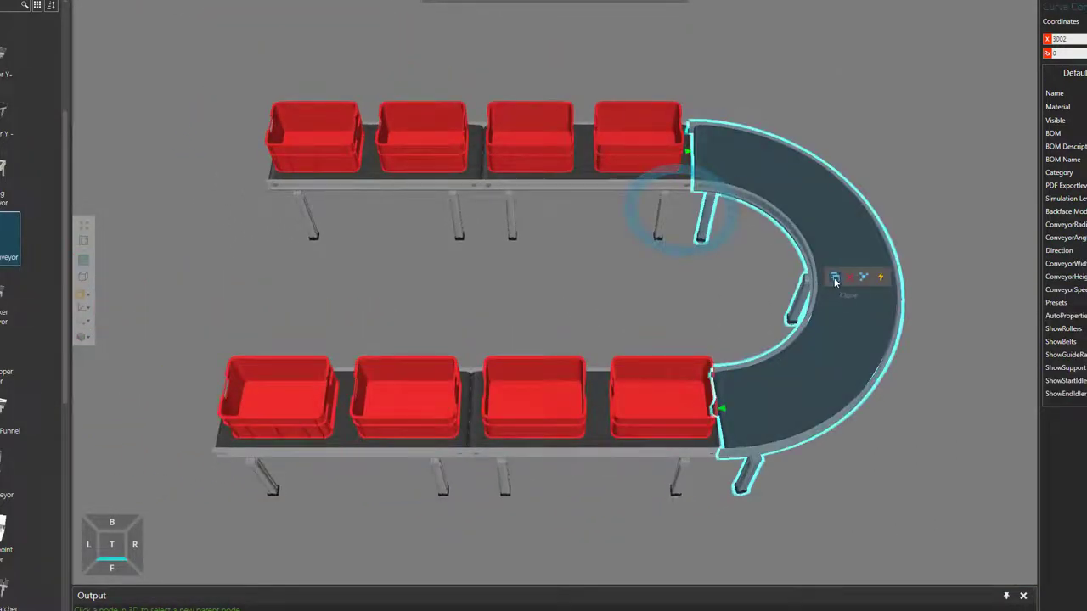
pyautogui.click(834, 278)
pyautogui.moveTo(982, 34); pyautogui.dragTo(432, 234)
pyautogui.moveTo(323, 277); pyautogui.dragTo(424, 265, button='right')
pyautogui.scroll(3, 424, 265)
pyautogui.moveTo(606, 273); pyautogui.dragTo(348, 460)
# Step: Connect the cloned curve conveyor to both straight rows to close the loop, and check both joints
pyautogui.moveTo(508, 230); pyautogui.dragTo(572, 201, button='right')
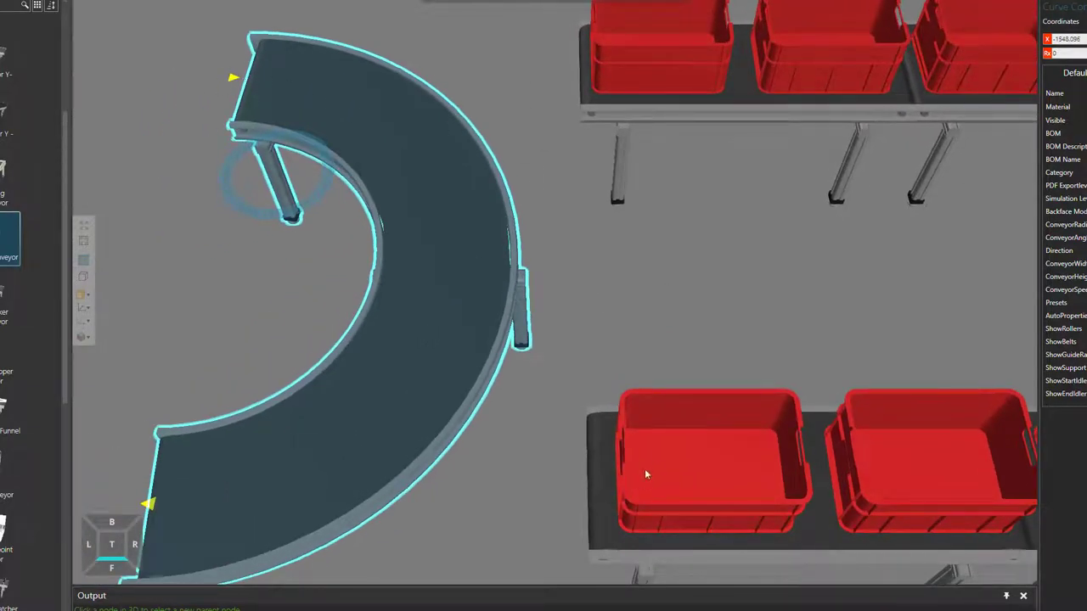
pyautogui.moveTo(388, 146); pyautogui.dragTo(558, 414)
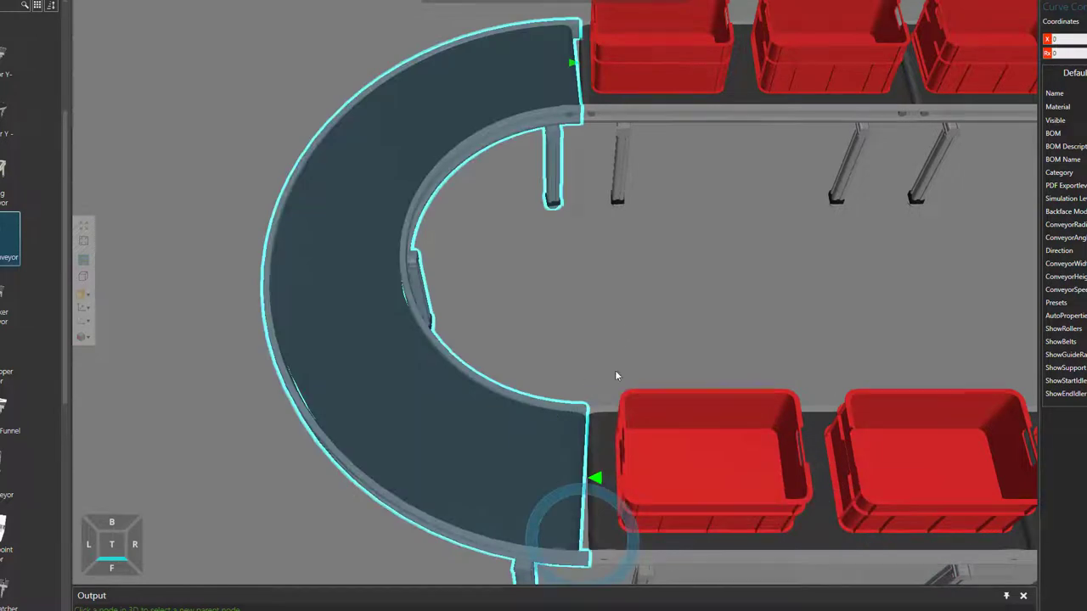
pyautogui.moveTo(630, 305); pyautogui.dragTo(585, 259, button='middle')
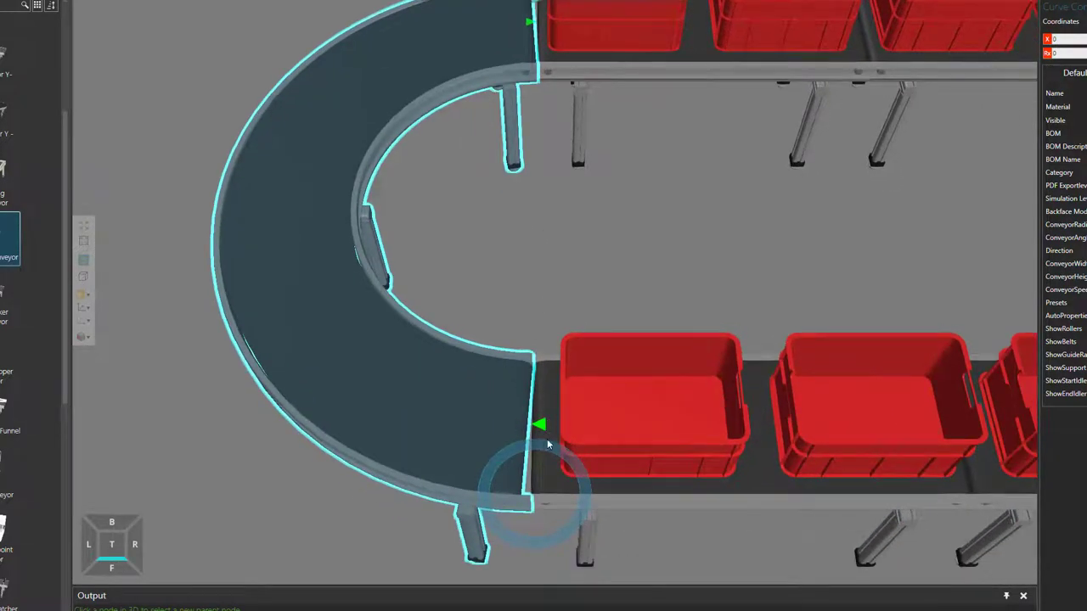
pyautogui.moveTo(607, 214); pyautogui.dragTo(553, 264, button='middle')
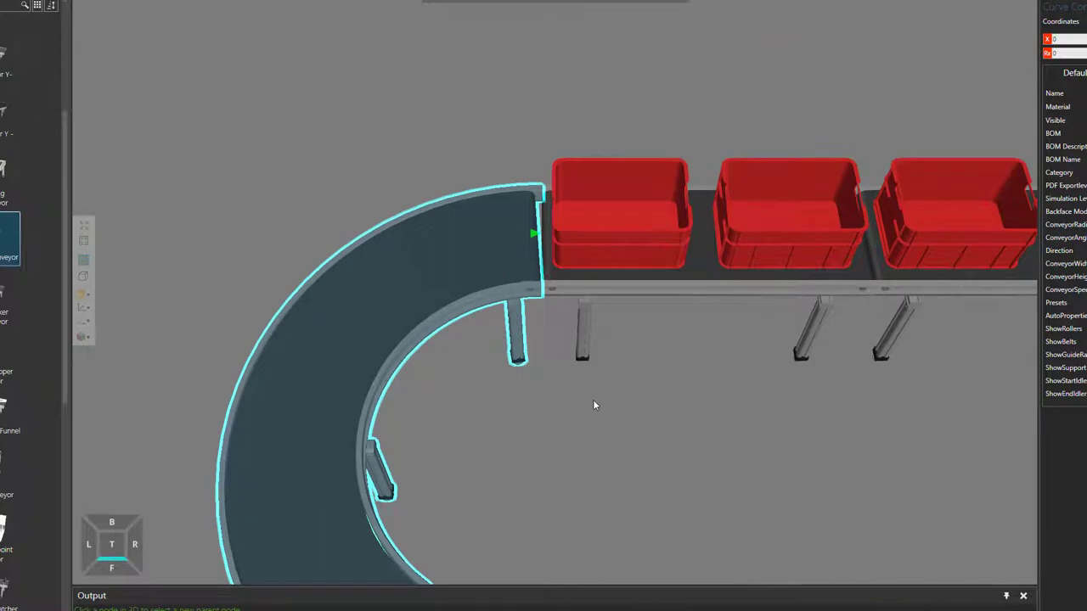
pyautogui.scroll(-5, 585, 313)
pyautogui.moveTo(463, 348)
pyautogui.mouseDown()
pyautogui.moveTo(335, 321)
pyautogui.moveTo(335, 331)
pyautogui.moveTo(458, 336)
pyautogui.mouseUp()
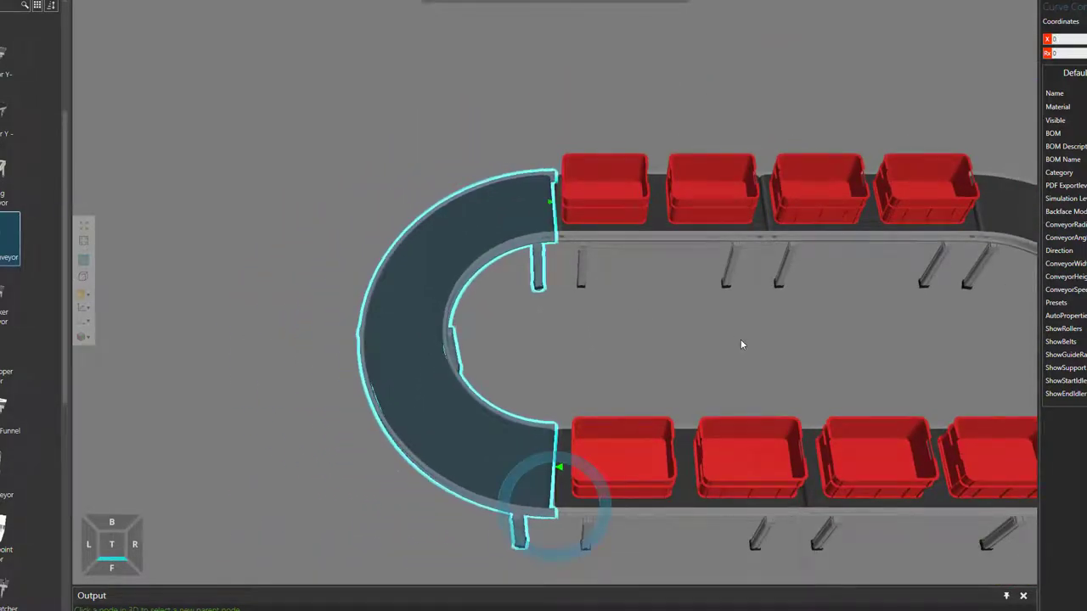
pyautogui.scroll(-5, 742, 344)
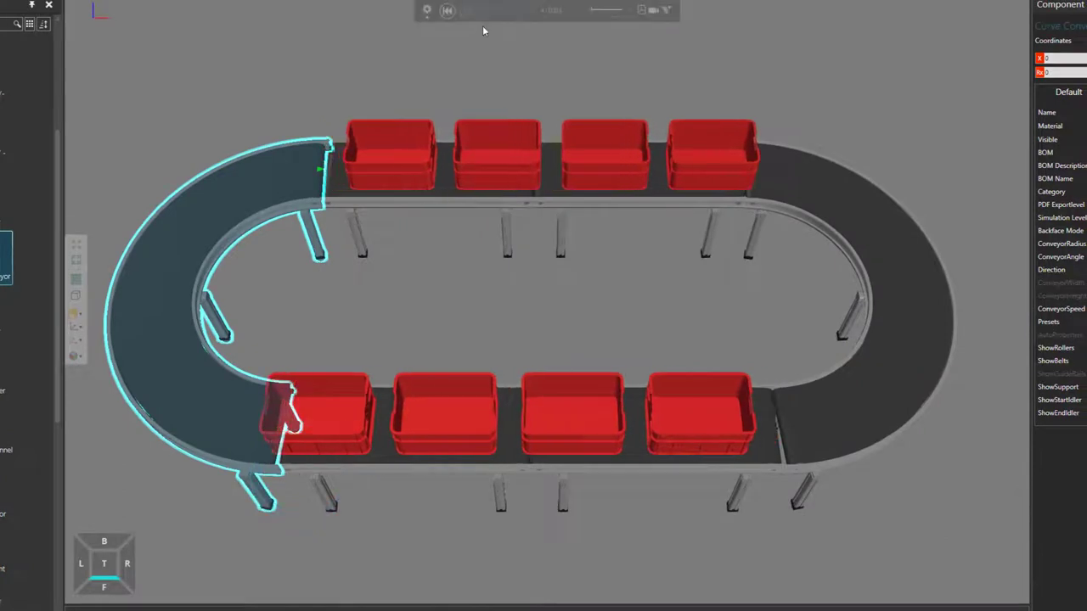
# Step: Run the simulation to check that the eight boxes travel around the closed loop, and reset it
pyautogui.scroll(-3, 482, 25)
pyautogui.moveTo(564, 46); pyautogui.dragTo(621, 102, button='middle')
pyautogui.click(599, 106)
pyautogui.scroll(2, 599, 107)
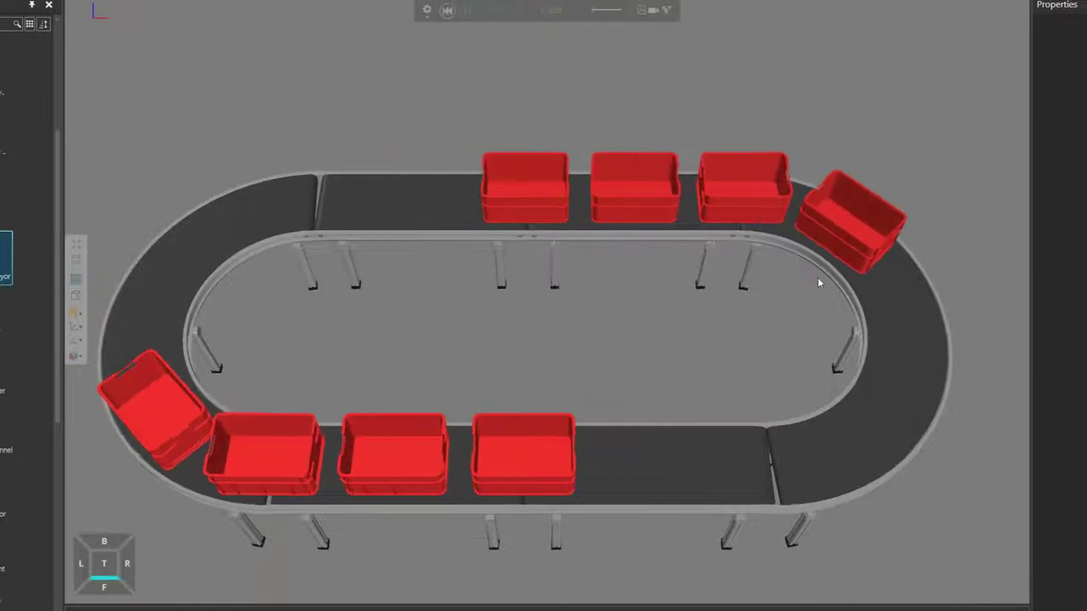
pyautogui.click(446, 11)
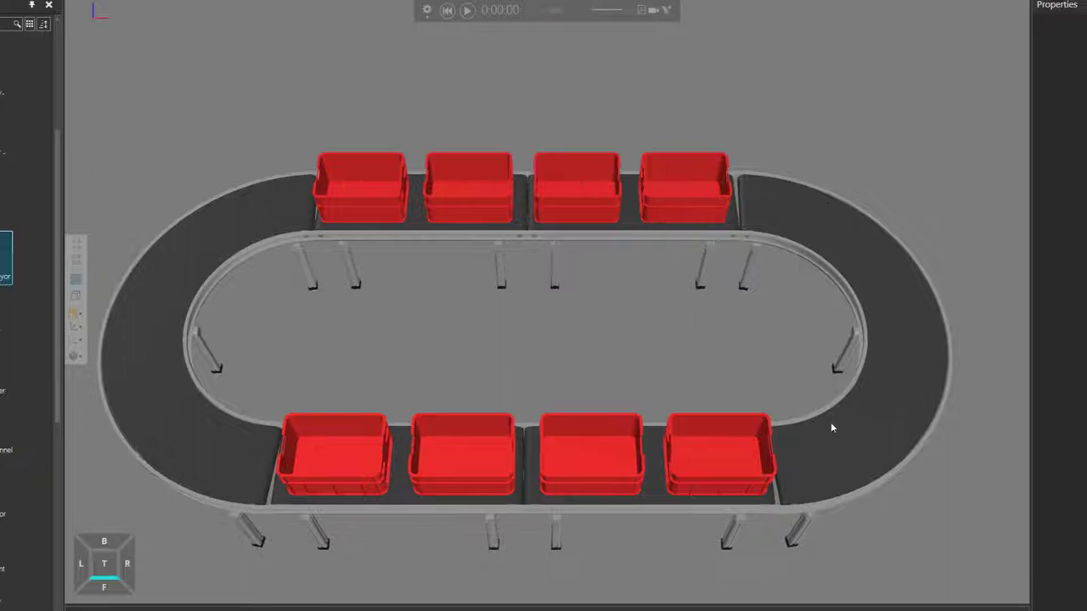
# Step: View one curve of the loop from above, run the simulation until four boxes lie on it, and pause at 0:00:15
pyautogui.click(104, 566)
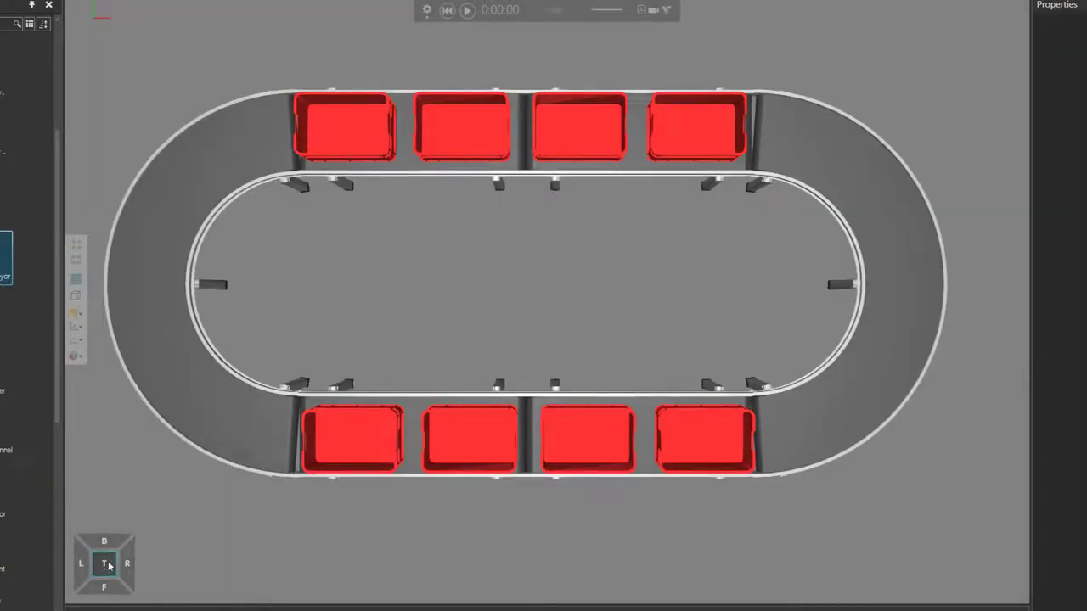
pyautogui.click(109, 567)
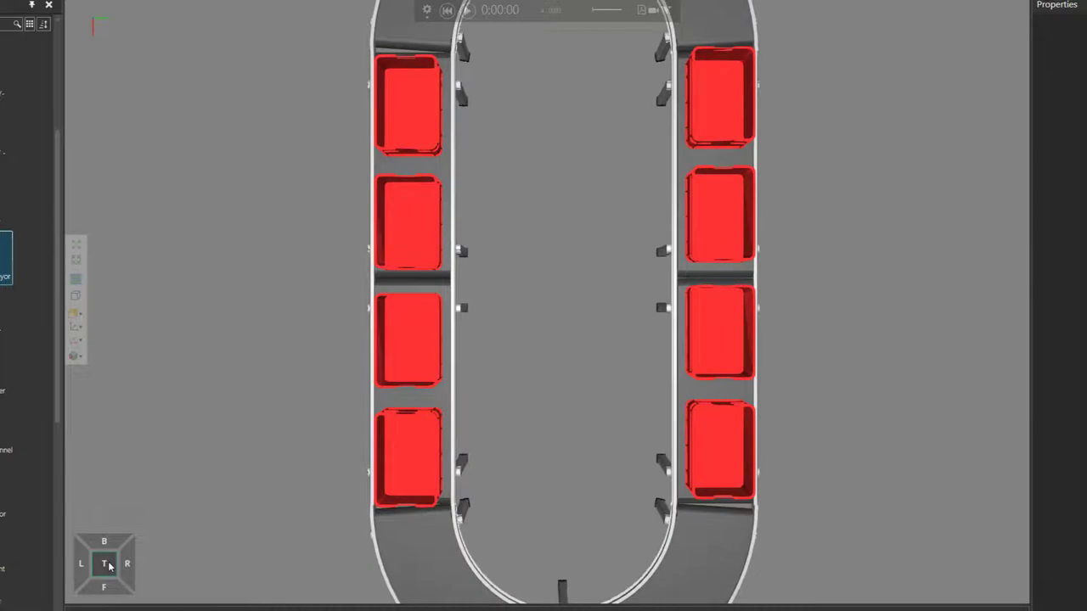
pyautogui.click(109, 566)
pyautogui.click(109, 566)
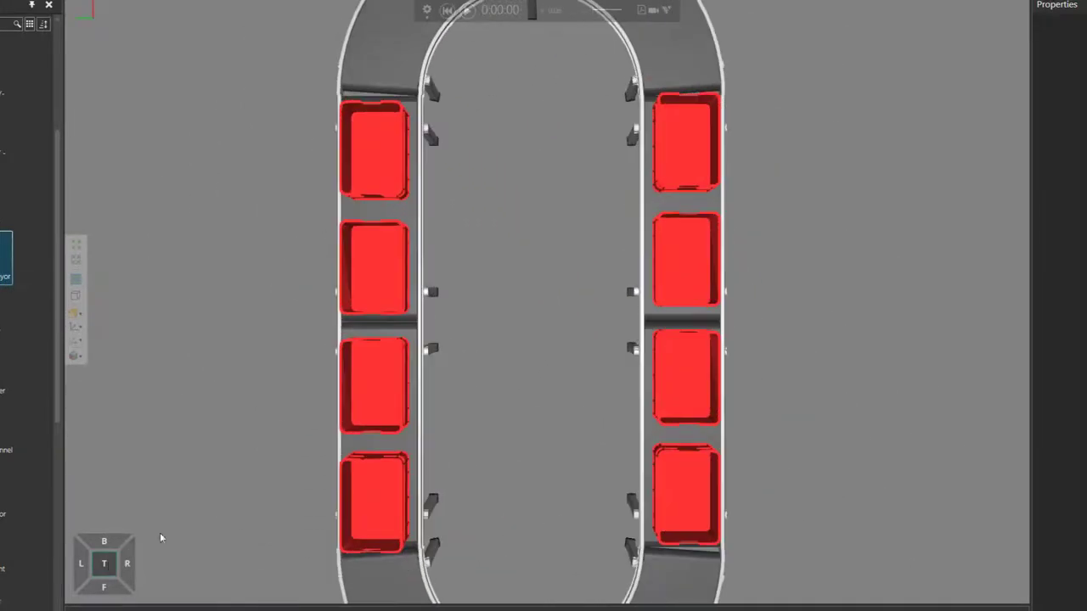
pyautogui.scroll(3, 551, 235)
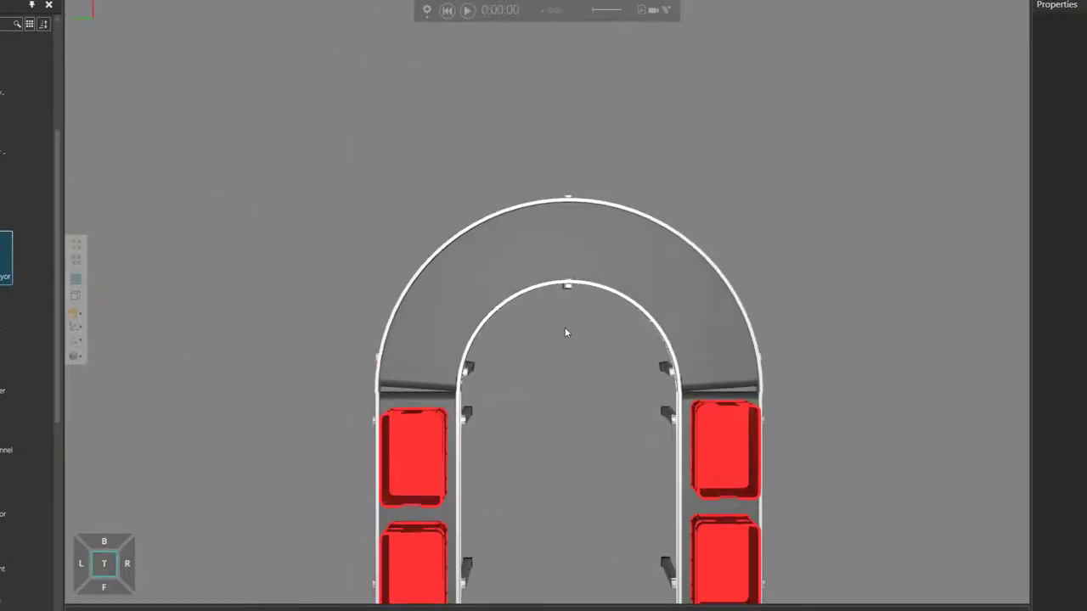
pyautogui.scroll(2, 564, 327)
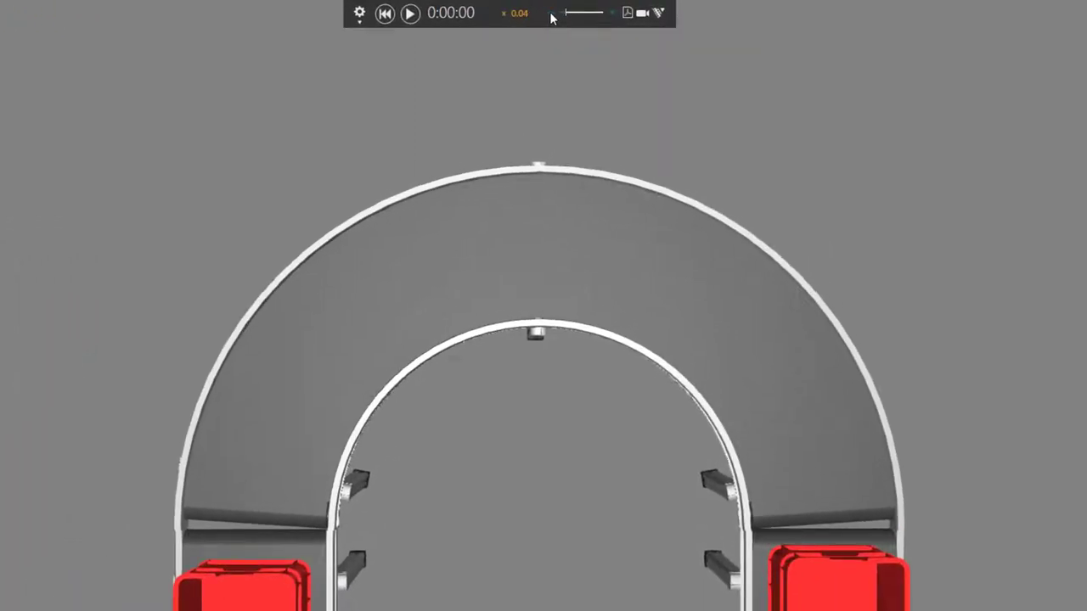
pyautogui.click(410, 13)
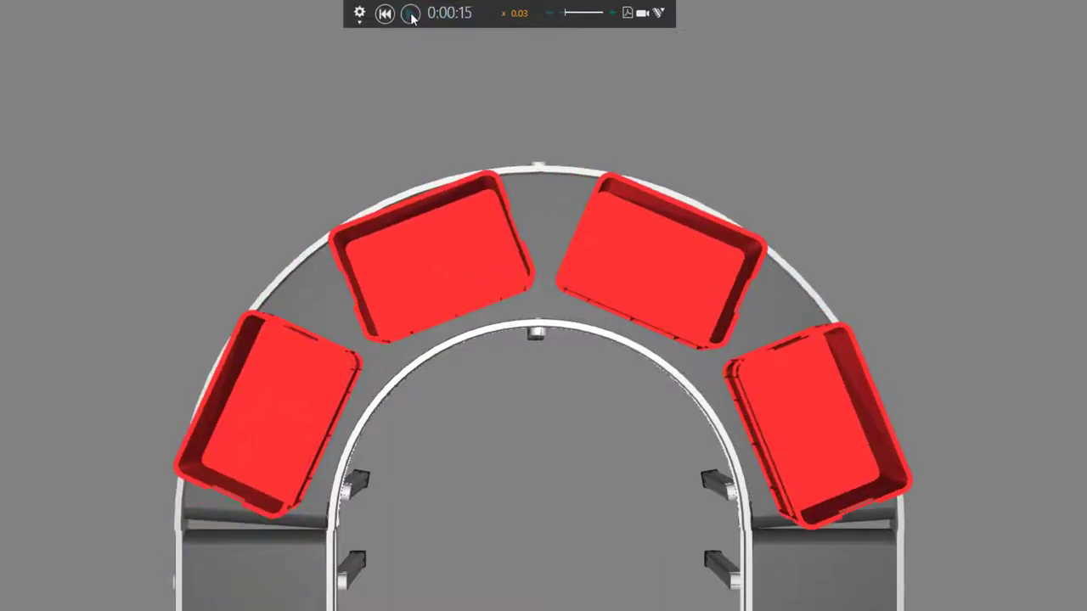
pyautogui.click(410, 14)
# Step: Clone the curve conveyor together with the four boxes currently on it
pyautogui.moveTo(619, 485); pyautogui.dragTo(616, 461, button='right')
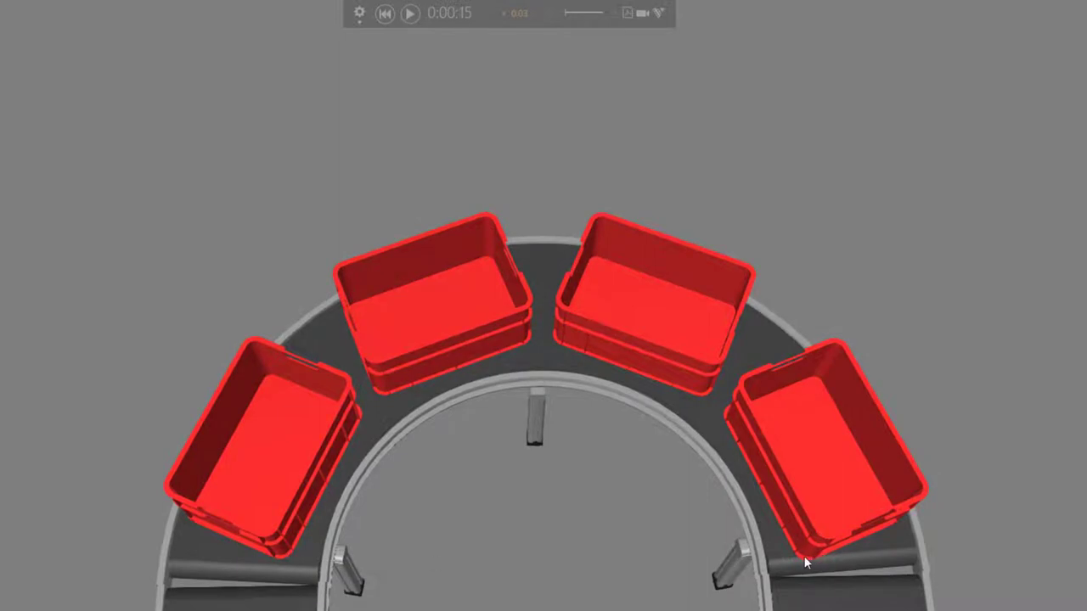
pyautogui.click(557, 375)
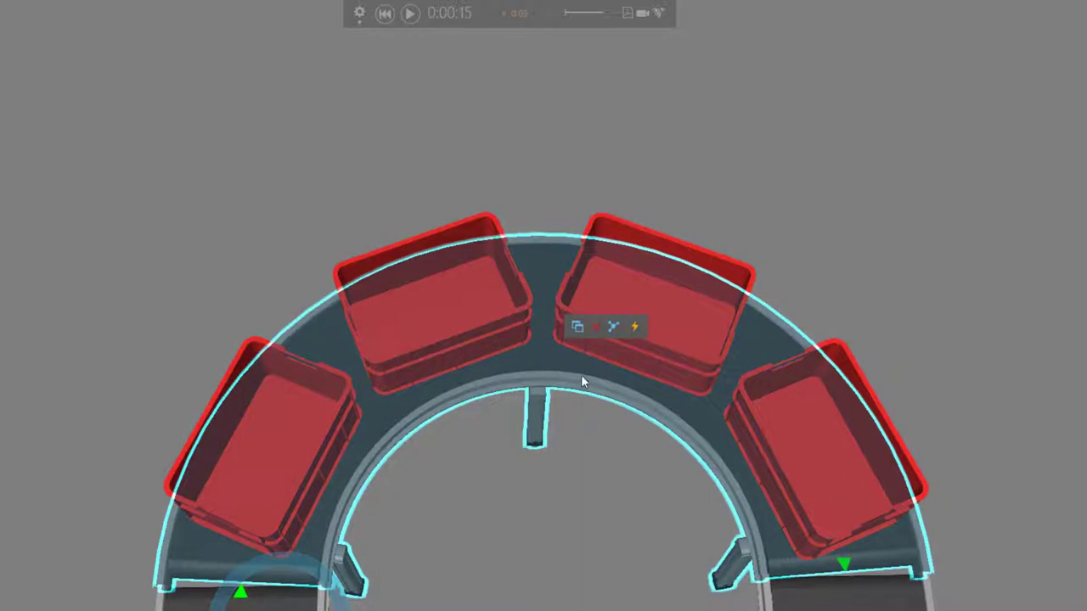
pyautogui.click(576, 327)
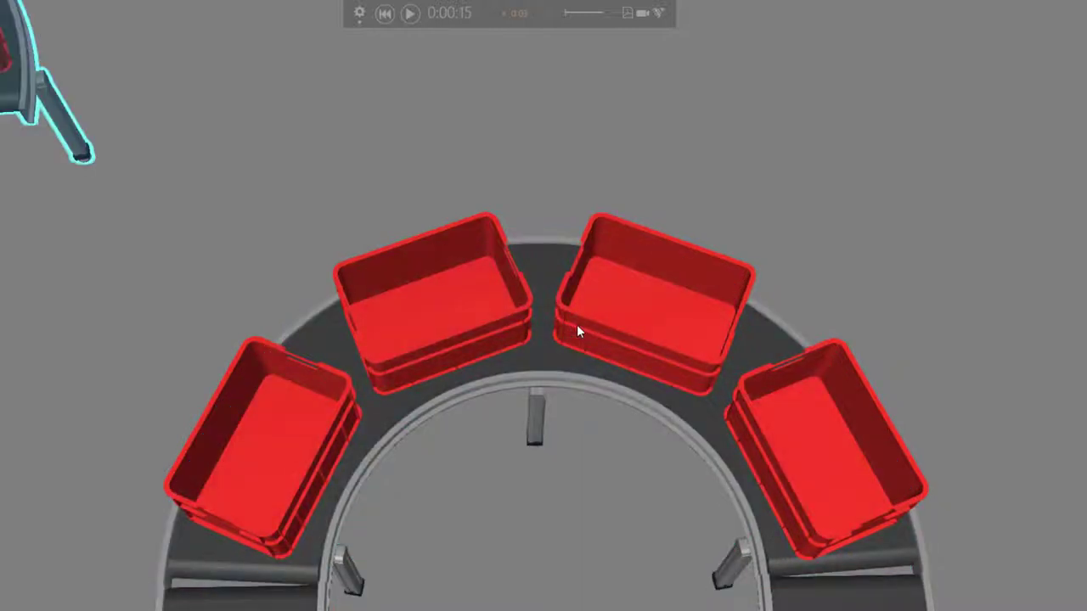
# Step: Compare the boxes on the original curve with those on the cloned curve conveyor, and reset the simulation
pyautogui.moveTo(296, 76); pyautogui.dragTo(562, 234, button='middle')
pyautogui.scroll(-3, 435, 164)
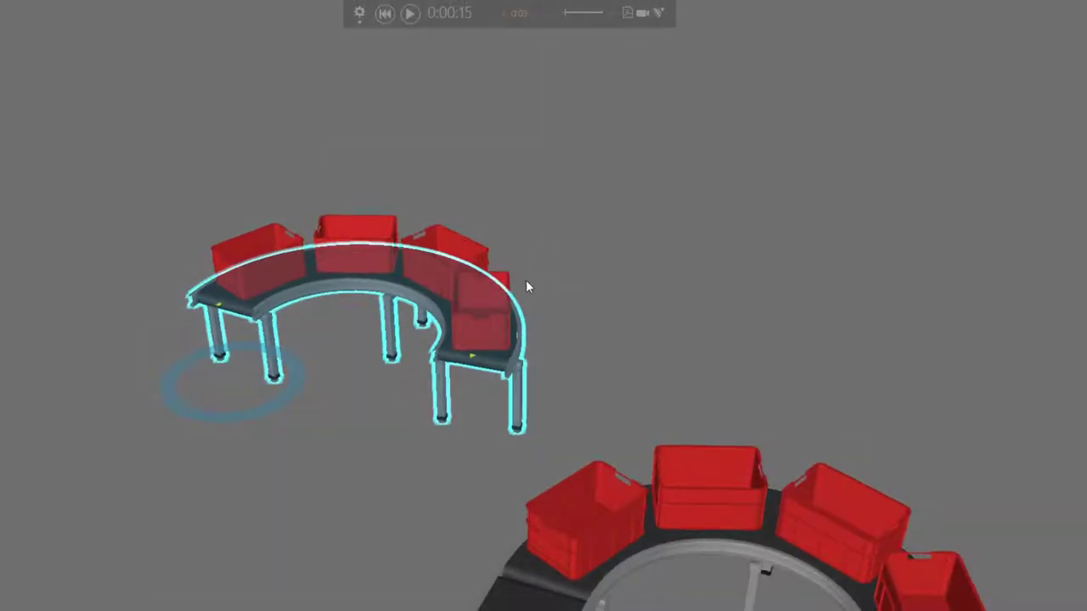
pyautogui.click(596, 522)
pyautogui.click(726, 492)
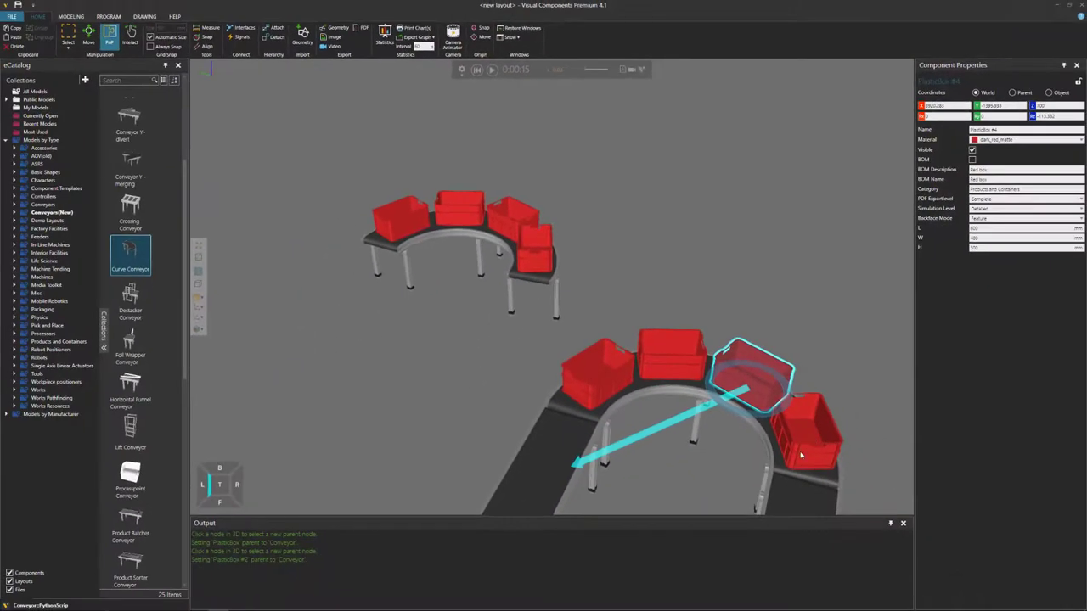
pyautogui.click(800, 456)
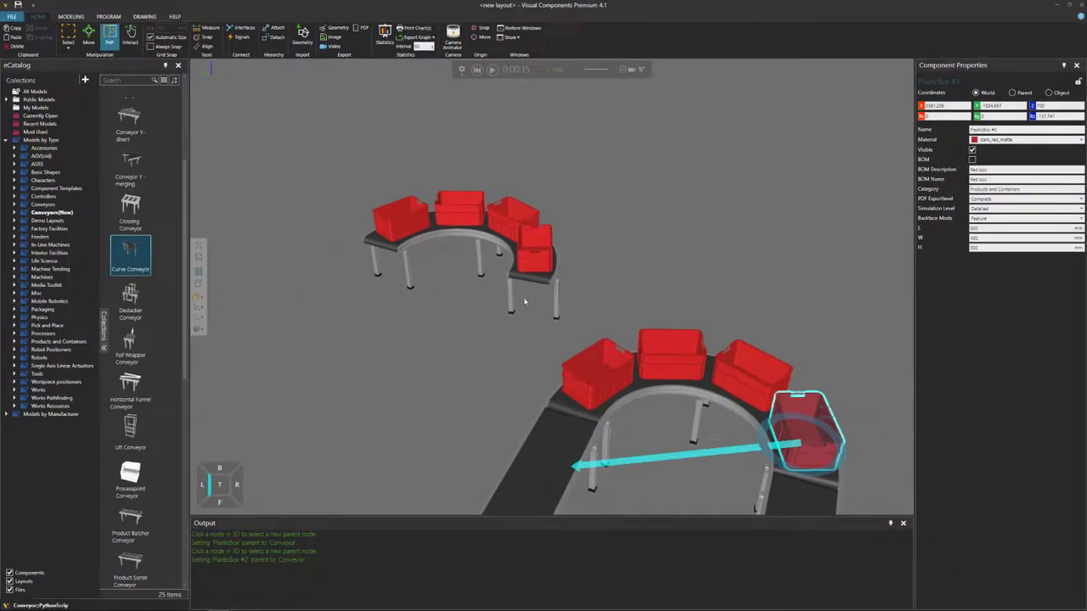
pyautogui.click(483, 234)
pyautogui.moveTo(606, 277); pyautogui.dragTo(580, 274, button='right')
pyautogui.scroll(-3, 580, 274)
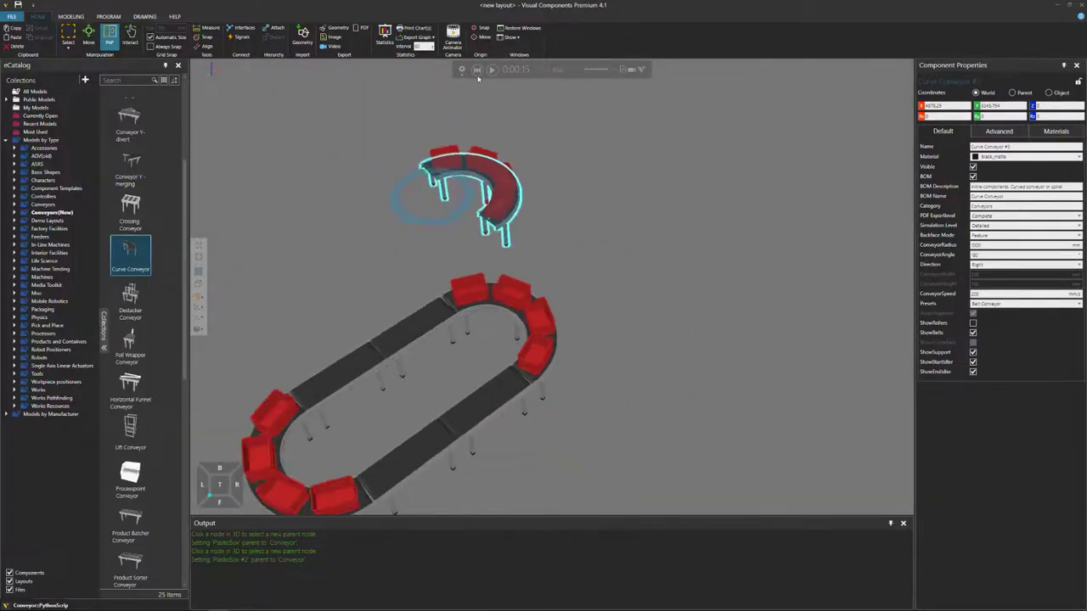
pyautogui.click(477, 68)
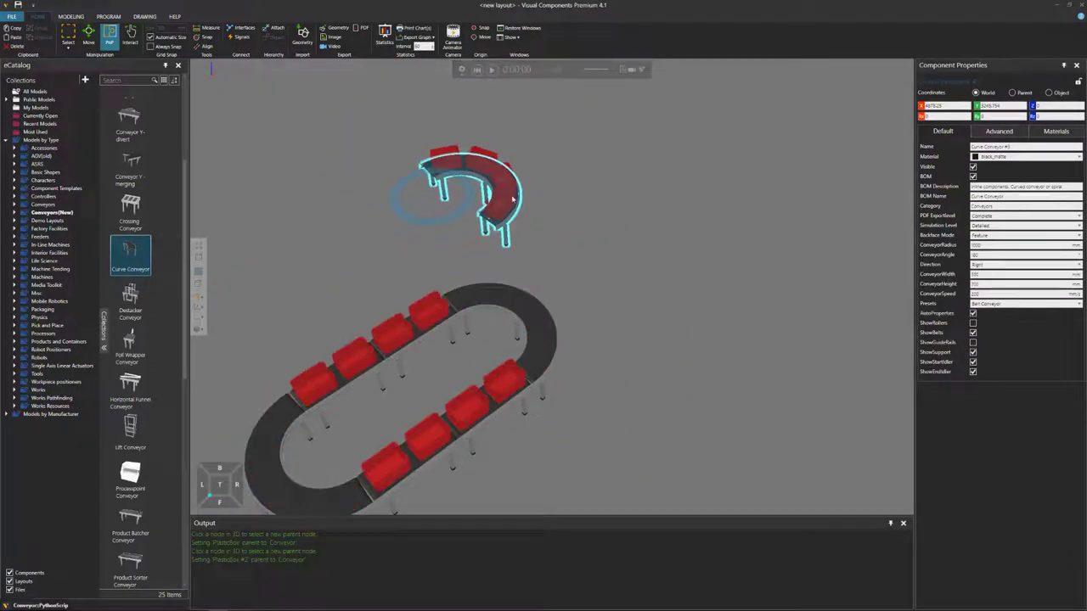
# Step: Delete the original empty curve conveyor at the end of the loop nearest the clone
pyautogui.moveTo(535, 282); pyautogui.dragTo(601, 308, button='right')
pyautogui.scroll(3, 601, 307)
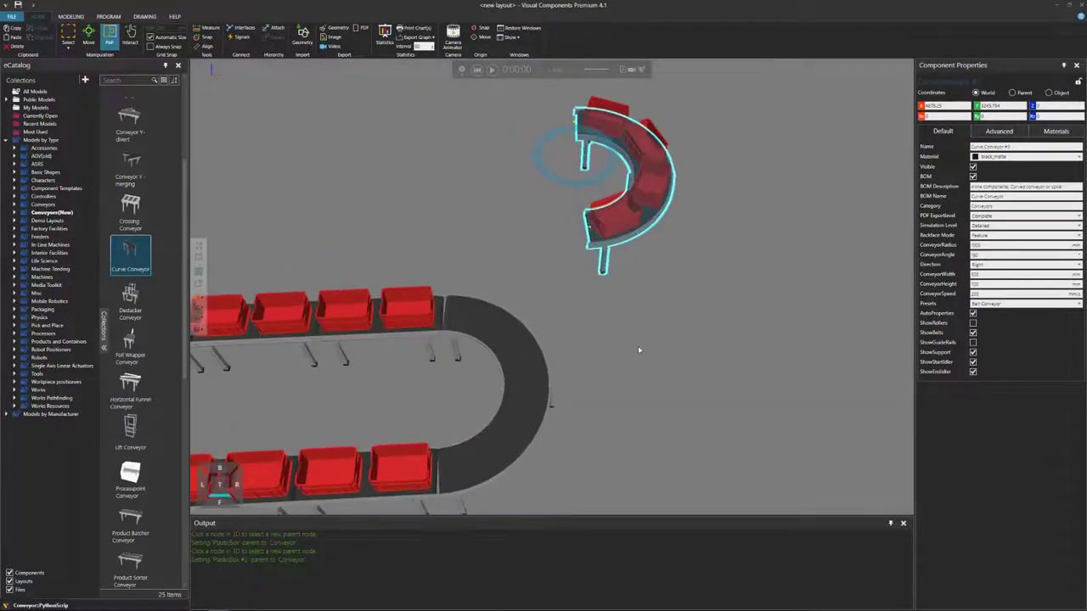
pyautogui.click(509, 351)
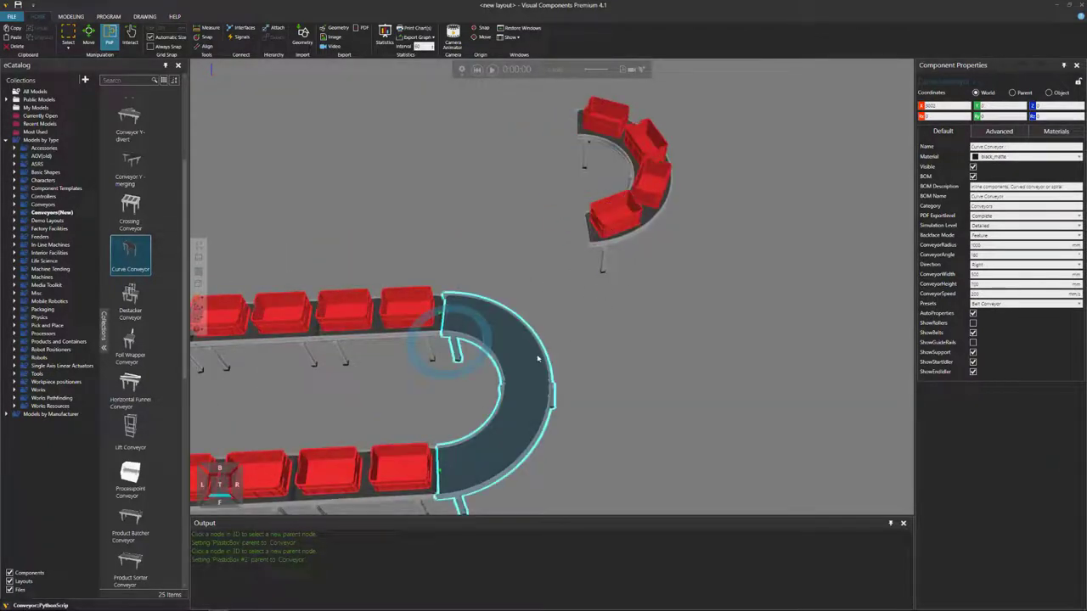
pyautogui.press('Delete')
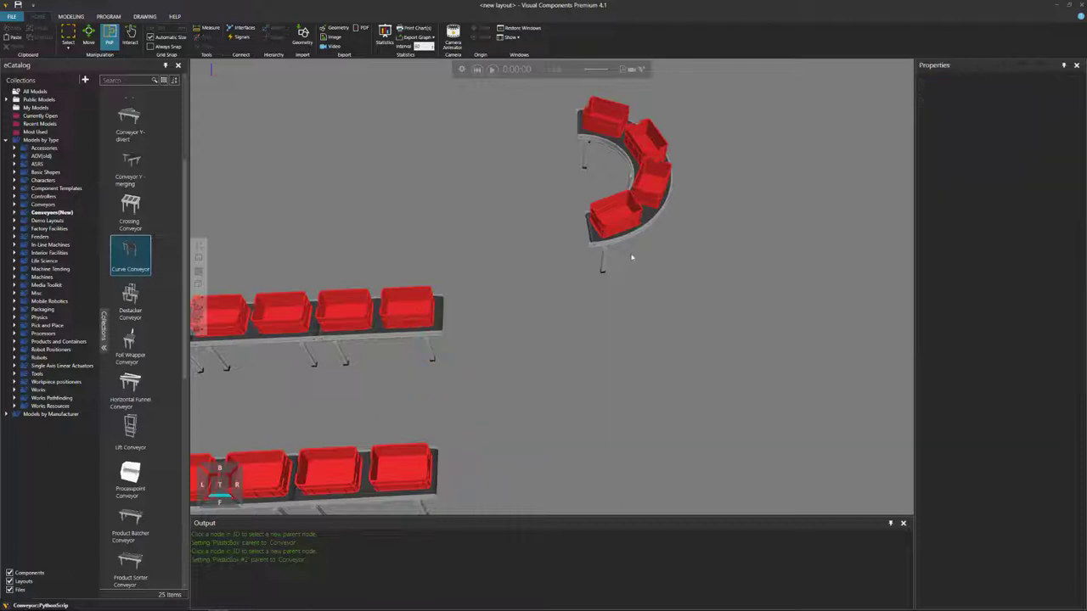
# Step: Move the cloned curve conveyor with its four boxes into the gap and connect it to both straight rows
pyautogui.click(638, 229)
pyautogui.moveTo(651, 226); pyautogui.dragTo(493, 354)
pyautogui.moveTo(511, 304); pyautogui.dragTo(529, 272, button='middle')
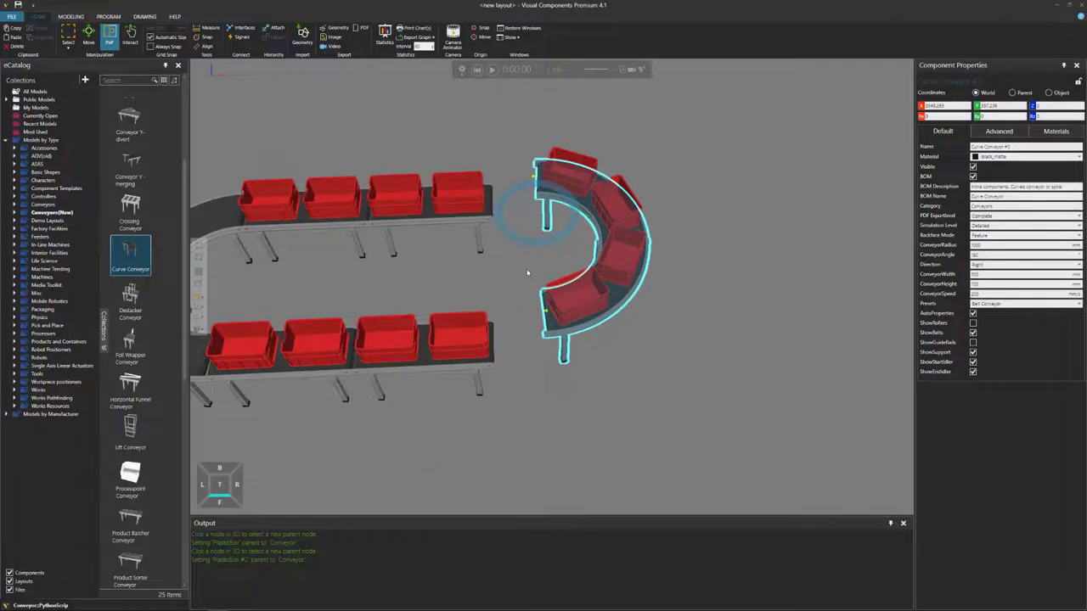
pyautogui.scroll(1, 529, 272)
pyautogui.moveTo(644, 316); pyautogui.dragTo(554, 297)
pyautogui.moveTo(510, 292); pyautogui.dragTo(587, 259, button='middle')
pyautogui.moveTo(238, 225); pyautogui.dragTo(352, 261, button='middle')
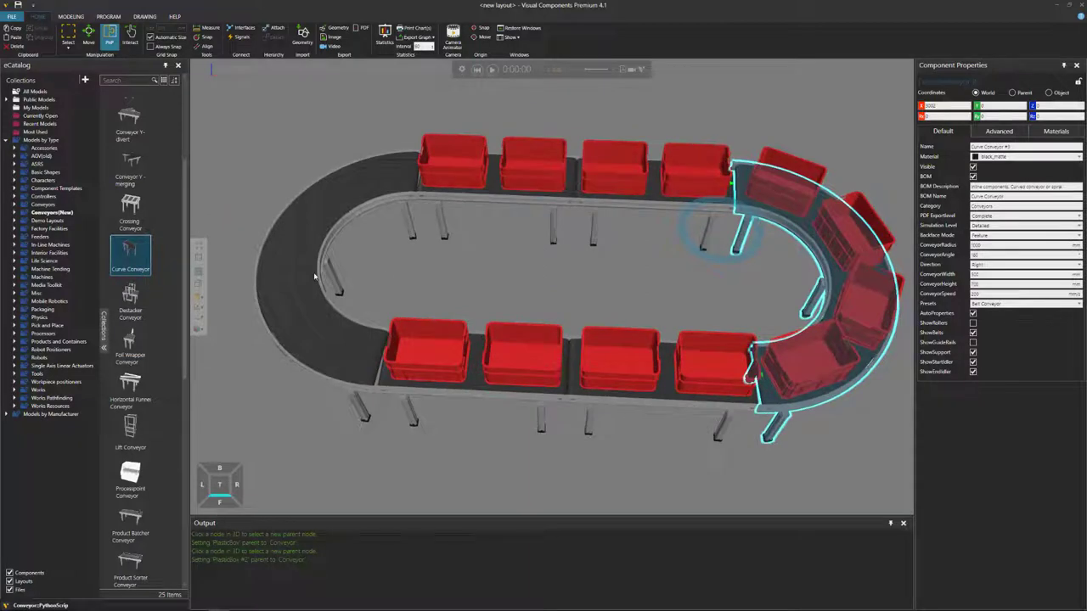
pyautogui.scroll(-1, 504, 301)
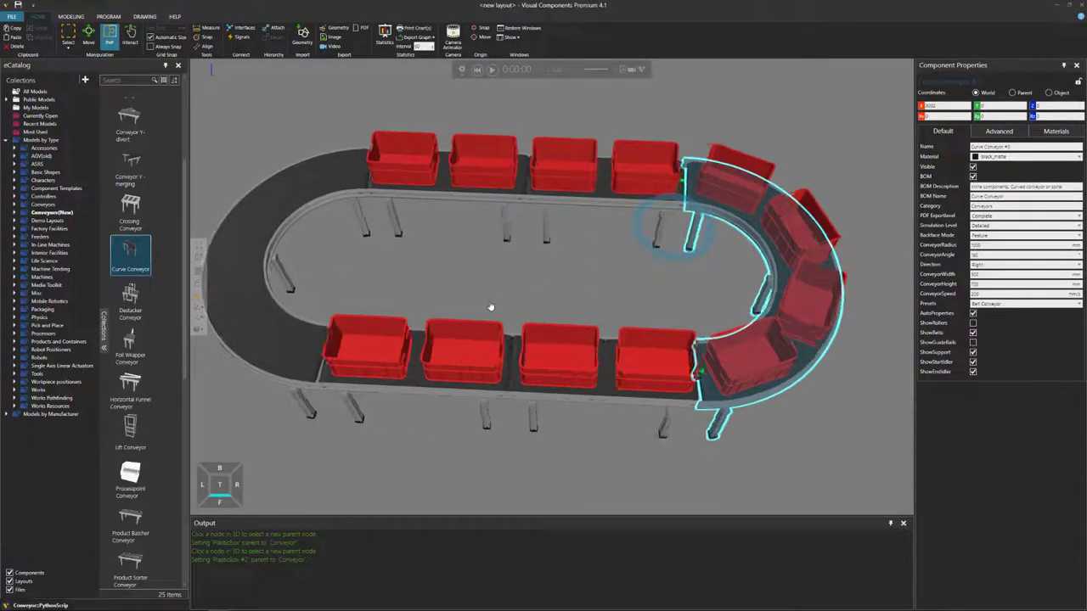
# Step: Run the simulation to check how the boxes on the newly connected curve behave, and clear the selection
pyautogui.scroll(5, 503, 301)
pyautogui.click(492, 69)
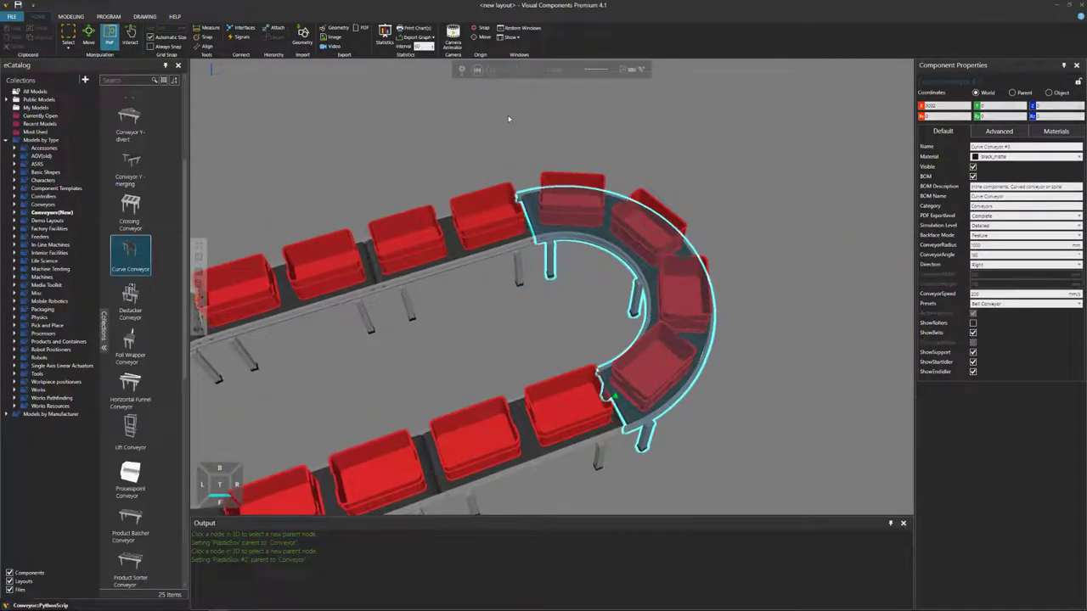
pyautogui.click(770, 258)
pyautogui.moveTo(770, 257); pyautogui.dragTo(776, 255, button='right')
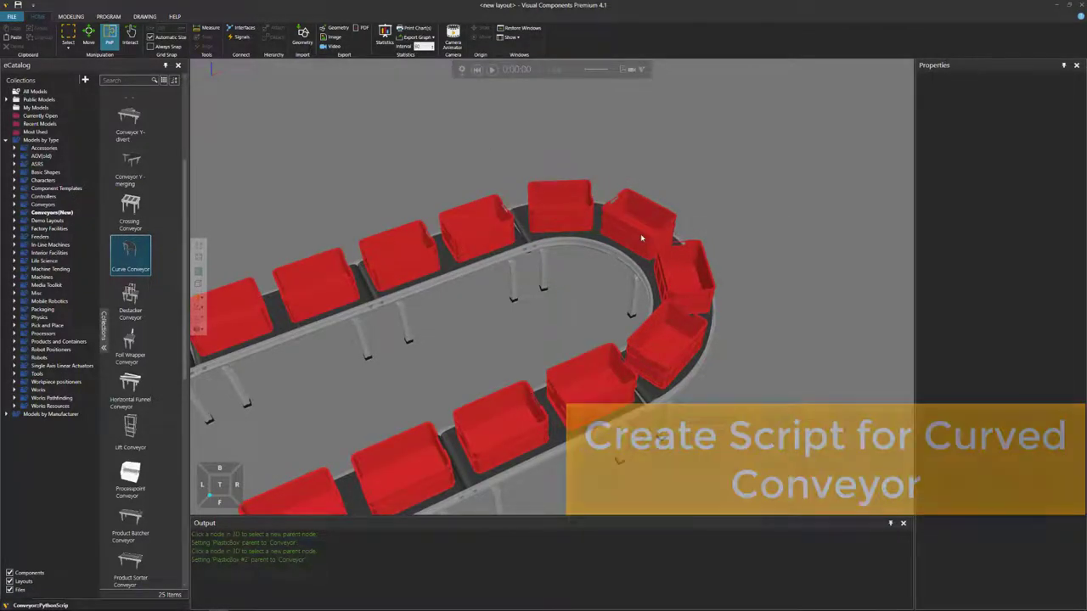
# Step: Open the PythonScript of the straight conveyor Conveyor #2 beside the curve and copy its entire code
pyautogui.click(498, 270)
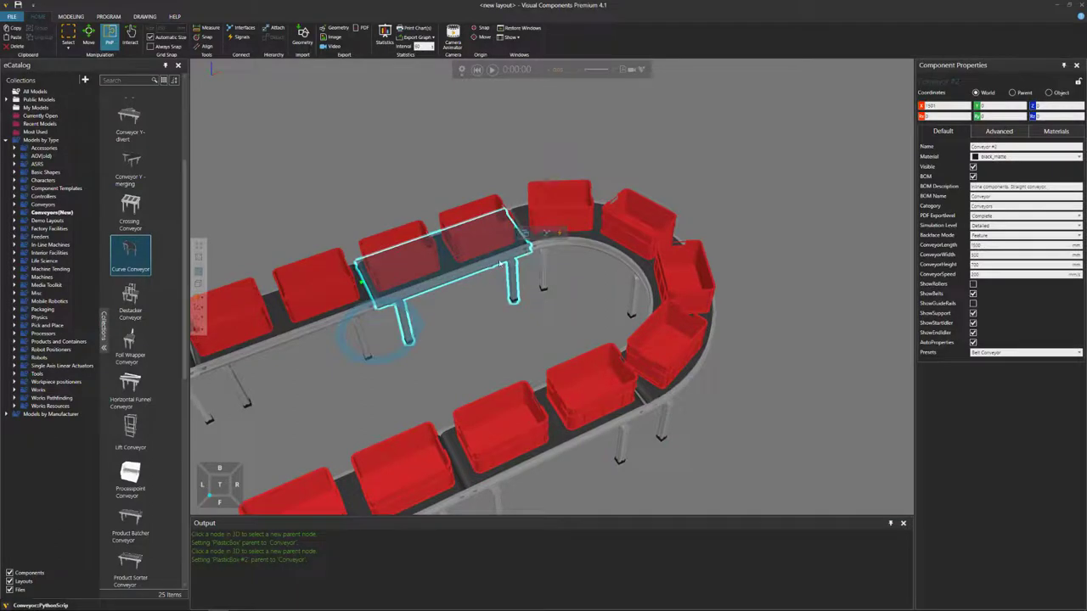
pyautogui.scroll(3, 484, 270)
pyautogui.scroll(1, 484, 270)
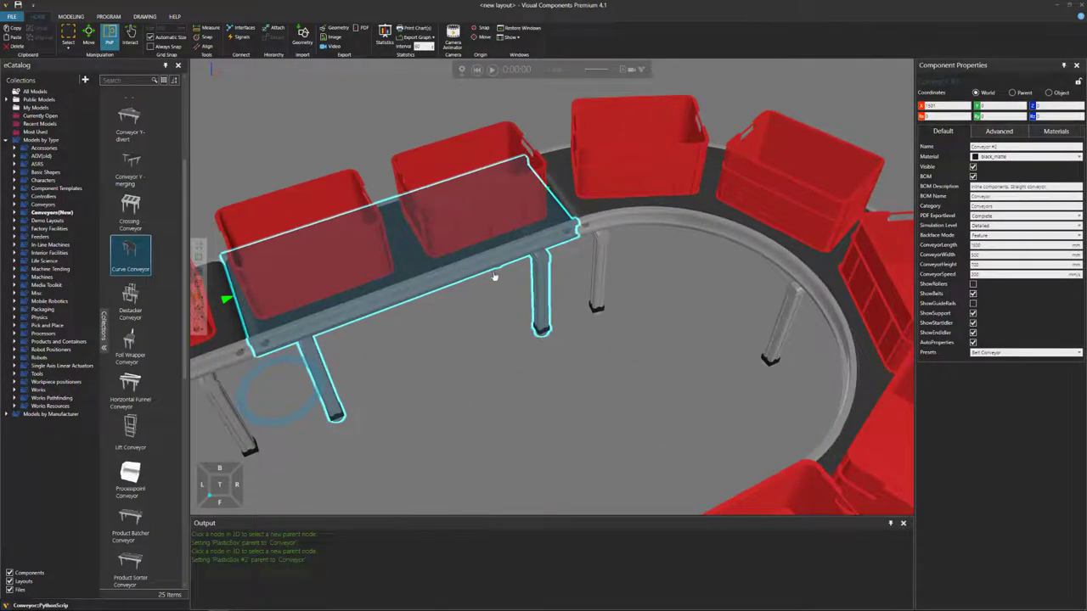
pyautogui.moveTo(474, 273); pyautogui.dragTo(542, 271, button='middle')
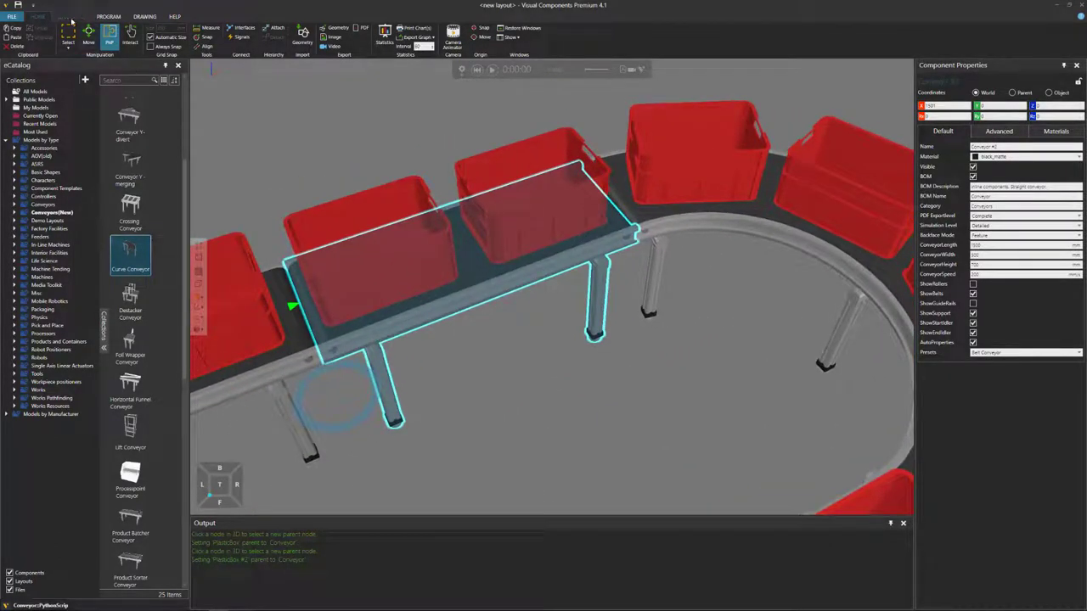
pyautogui.click(72, 17)
pyautogui.click(17, 93)
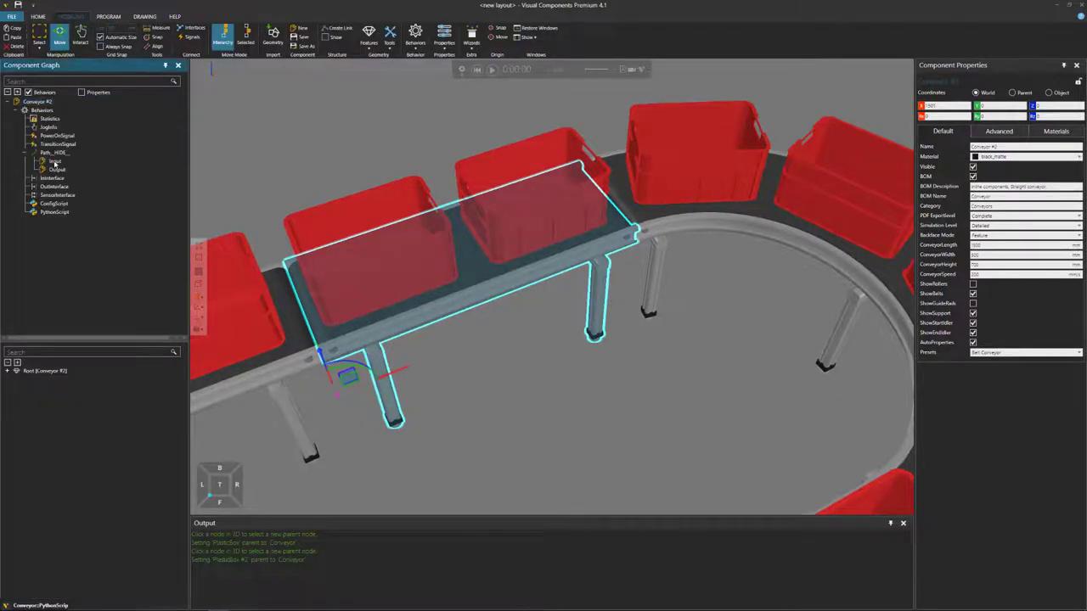
pyautogui.doubleClick(67, 212)
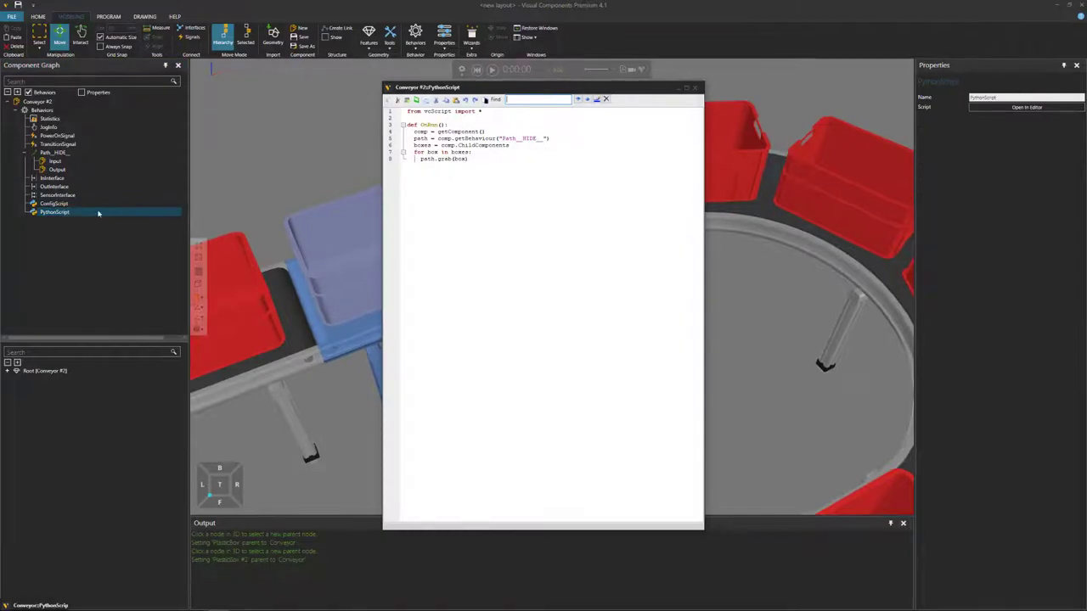
pyautogui.hotkey('ctrl', 'a')
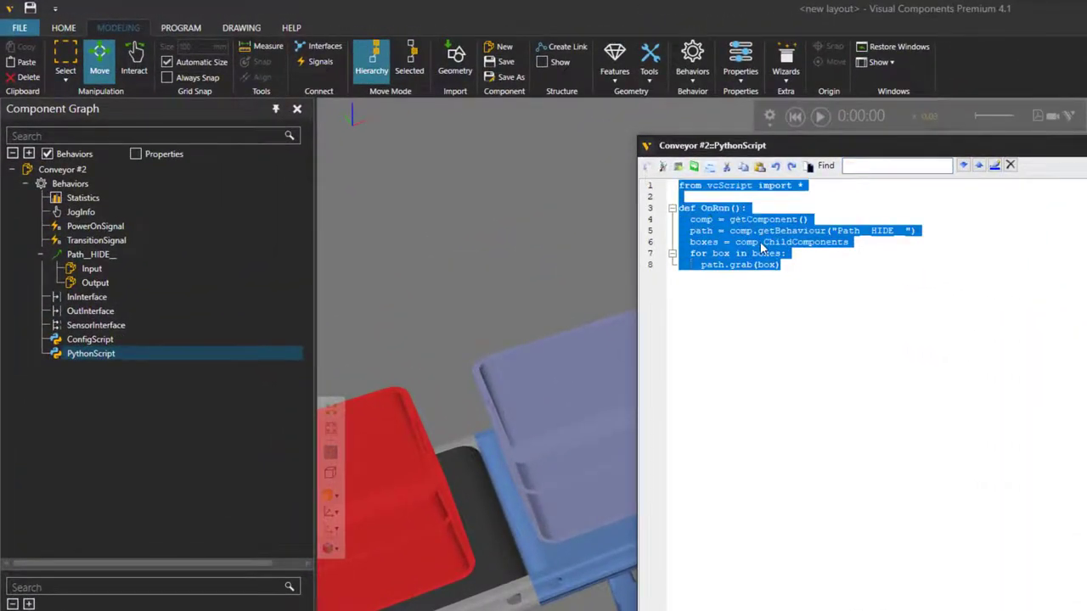
pyautogui.rightClick(755, 244)
pyautogui.click(813, 311)
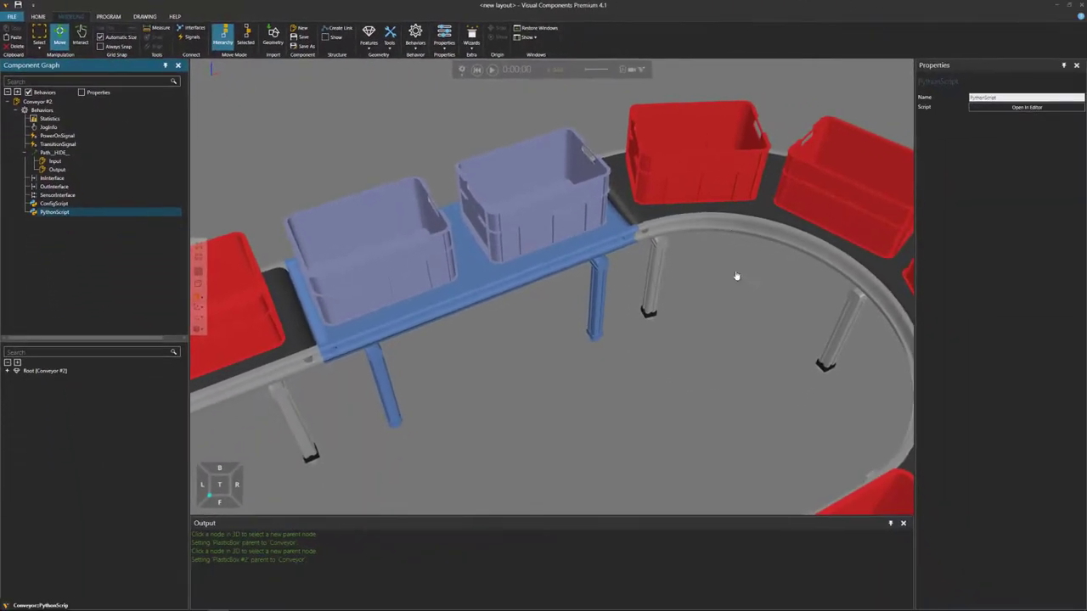
# Step: Add a Python Script behavior to the curve conveyor carrying the boxes and place its editor beside the component's behavior list
pyautogui.scroll(3, 658, 245)
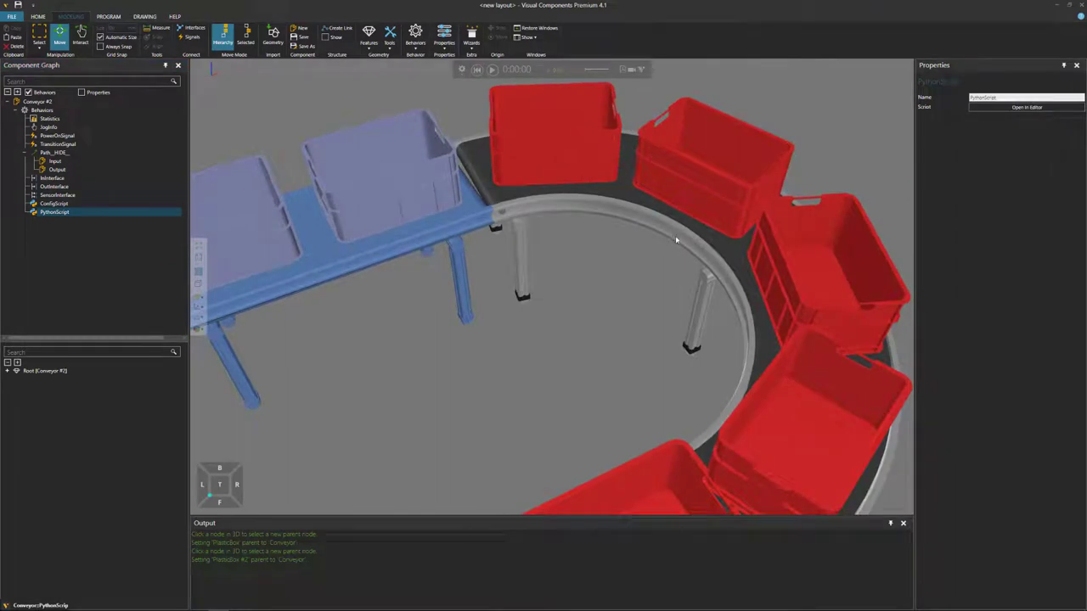
pyautogui.click(679, 243)
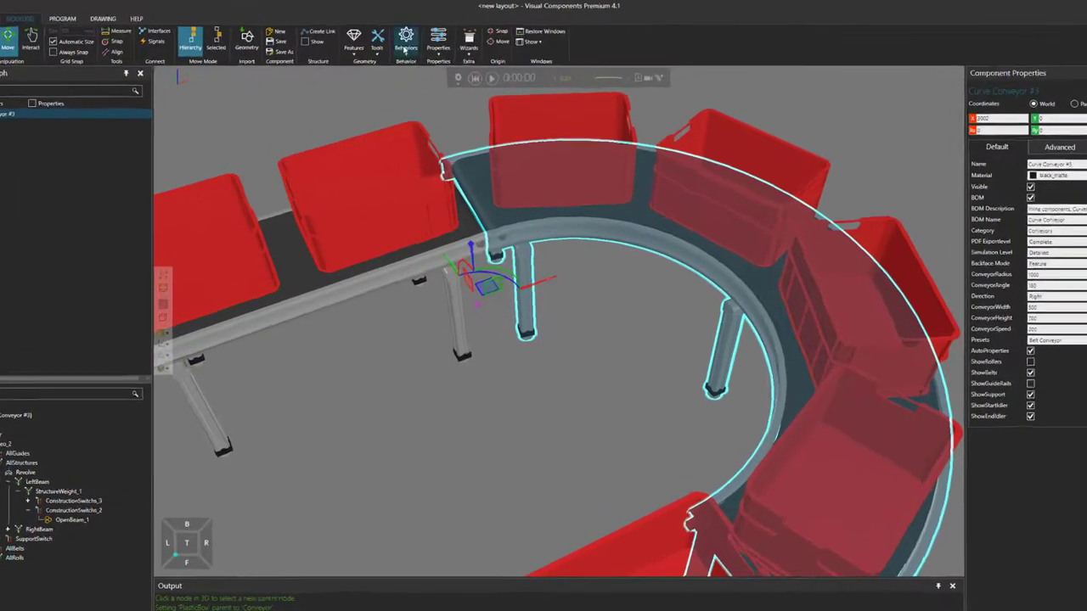
pyautogui.click(415, 35)
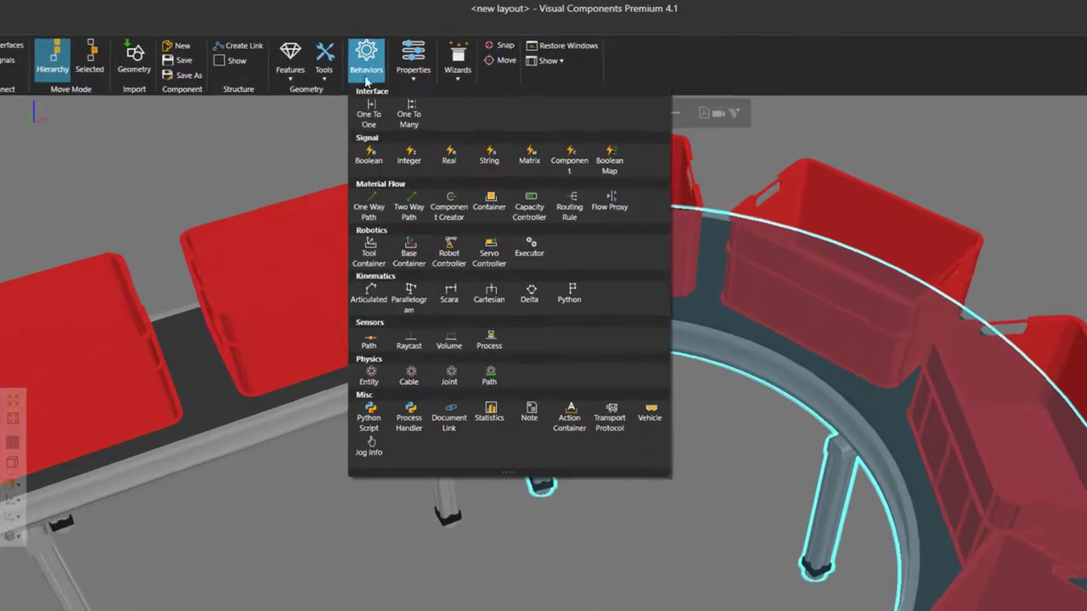
pyautogui.click(372, 423)
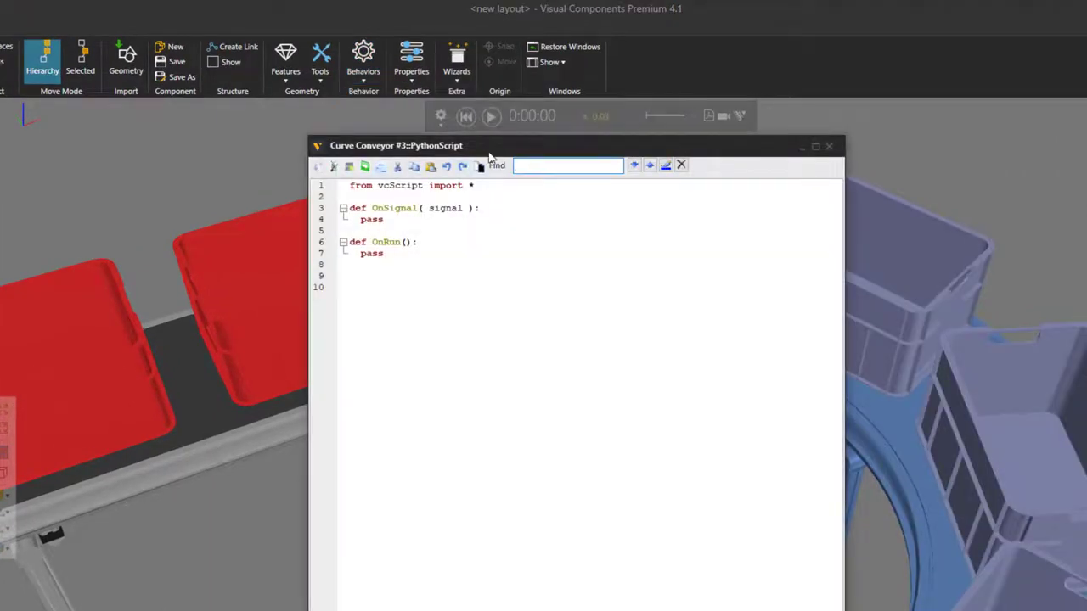
pyautogui.moveTo(489, 158); pyautogui.dragTo(178, 126)
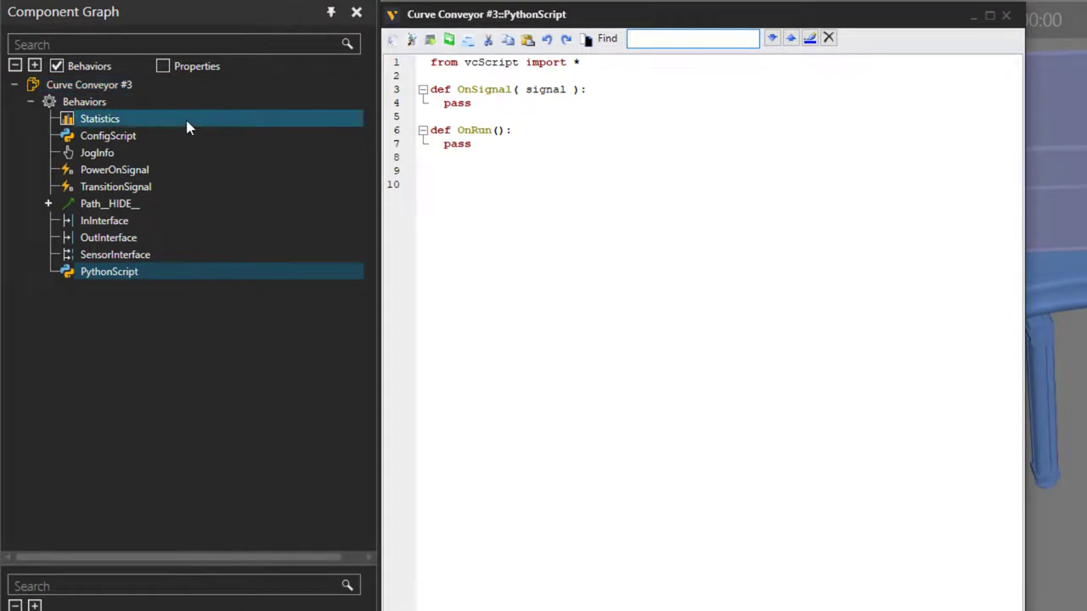
# Step: Enlarge the script text and replace the curve conveyor's default code with the copied box-grabbing OnRun code
pyautogui.click(719, 240)
pyautogui.keyDown('ctrl'); pyautogui.scroll(3, 718, 240); pyautogui.keyUp('ctrl')
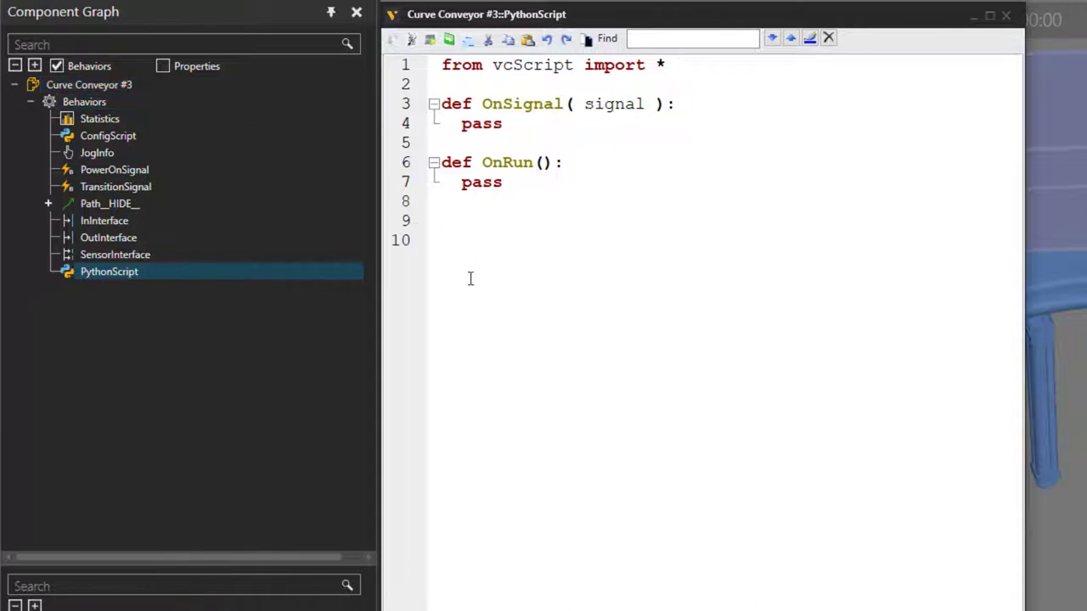
pyautogui.moveTo(466, 246); pyautogui.dragTo(427, 54)
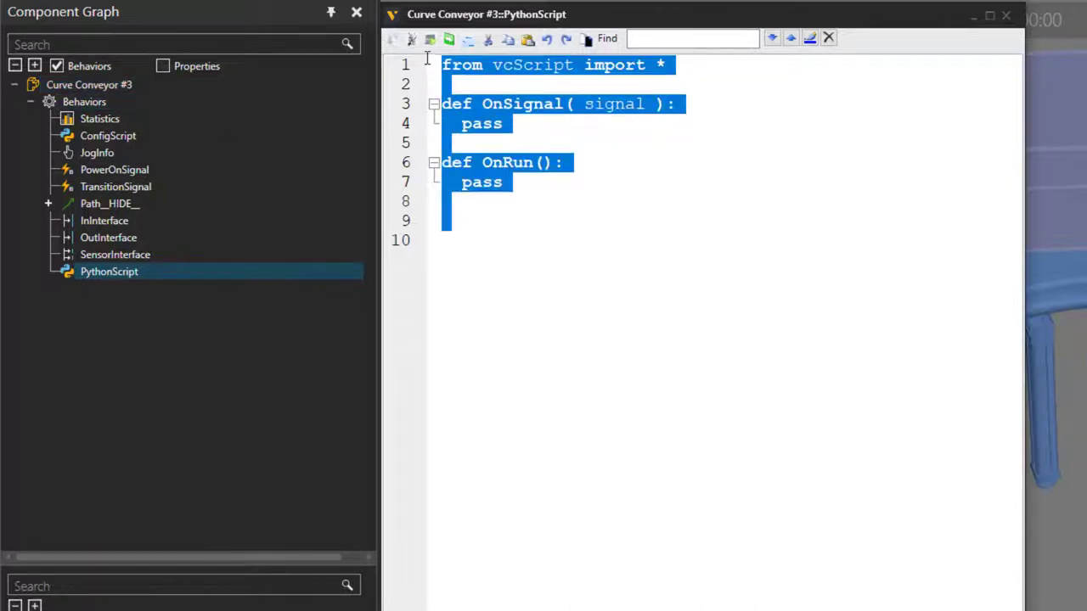
pyautogui.rightClick(492, 125)
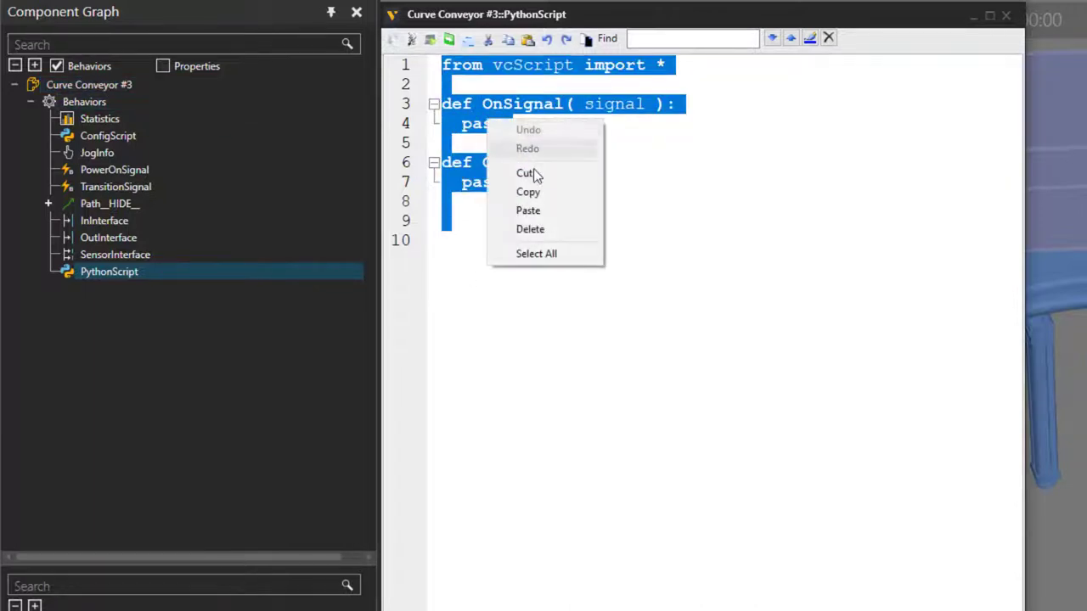
pyautogui.click(558, 210)
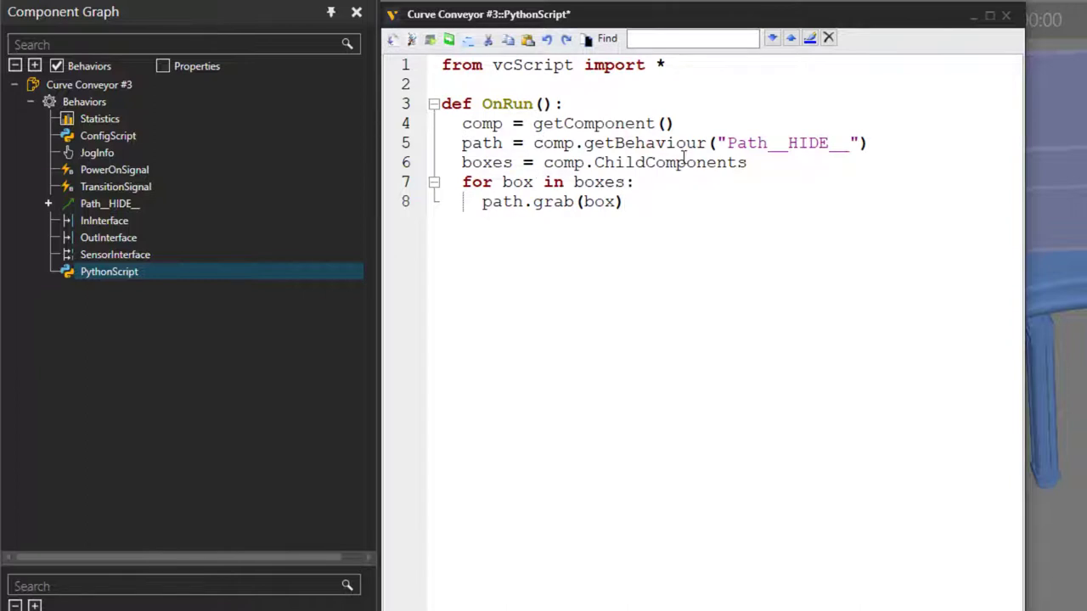
# Step: Check the path name Path__HIDE__ in the script against the curve conveyor's behaviors, then save the script and close its editor
pyautogui.moveTo(850, 143); pyautogui.dragTo(728, 144)
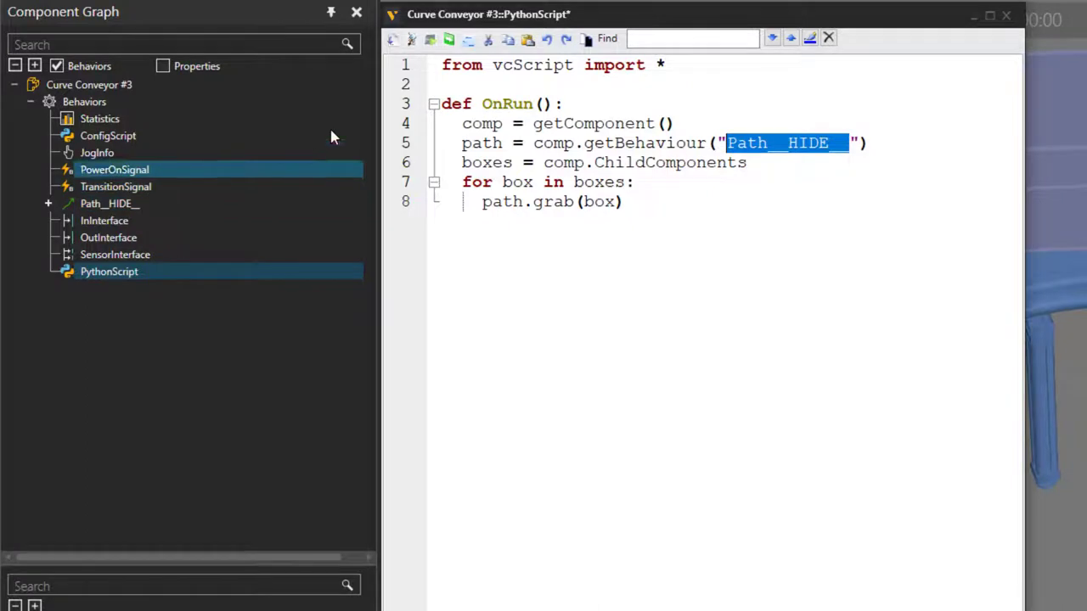
pyautogui.click(393, 40)
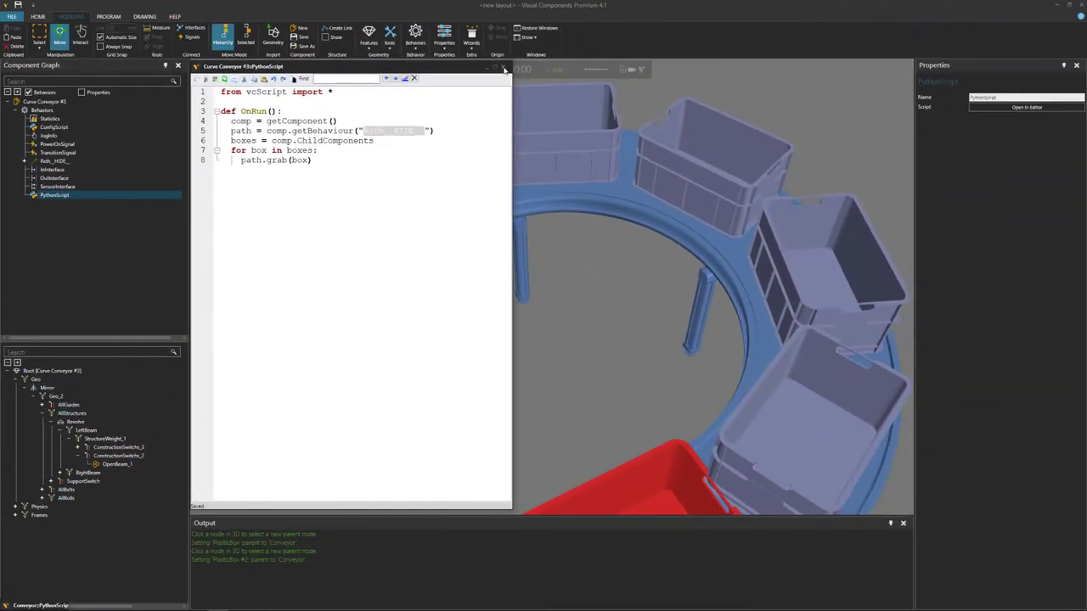
pyautogui.click(504, 68)
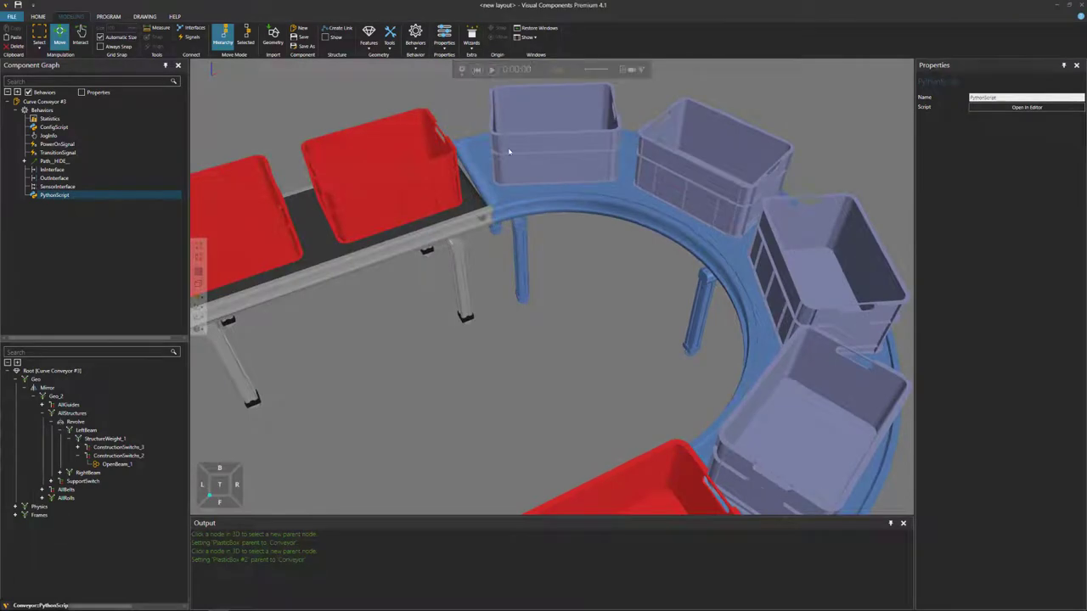
# Step: Return from modeling to the layout workspace and view the box-loaded curve of the loop from the top
pyautogui.scroll(-5, 528, 226)
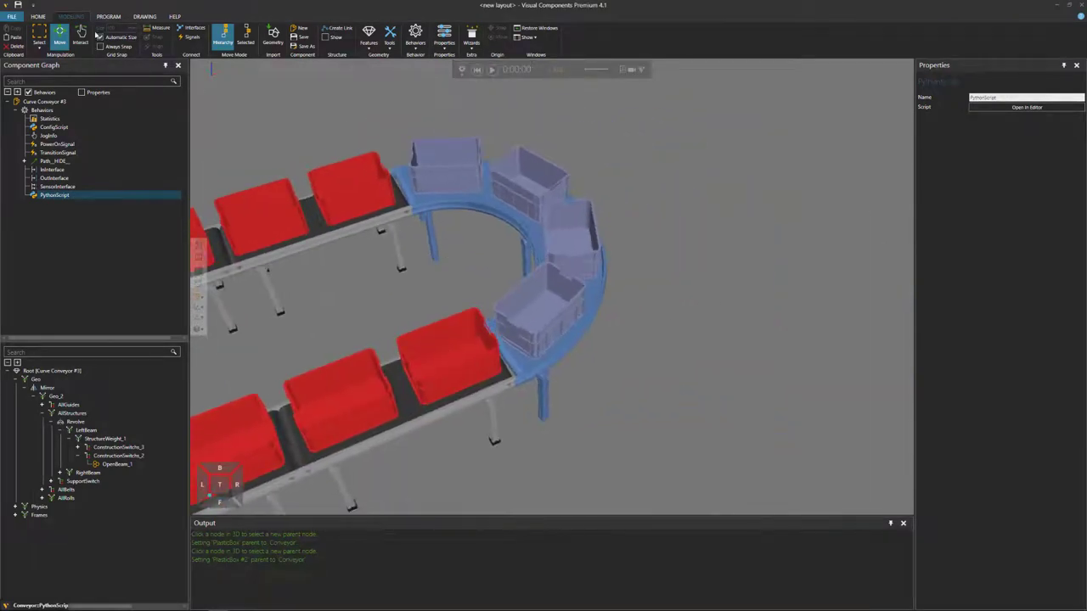
pyautogui.click(101, 37)
pyautogui.moveTo(449, 124); pyautogui.dragTo(589, 260, button='right')
pyautogui.click(591, 260)
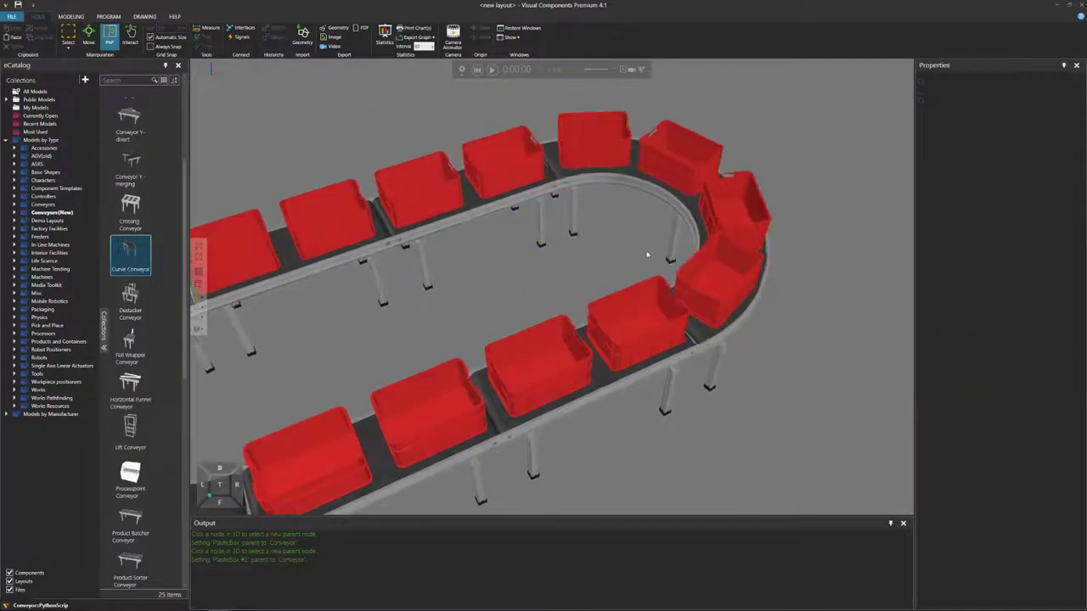
pyautogui.moveTo(713, 255); pyautogui.dragTo(632, 257, button='right')
pyautogui.click(219, 485)
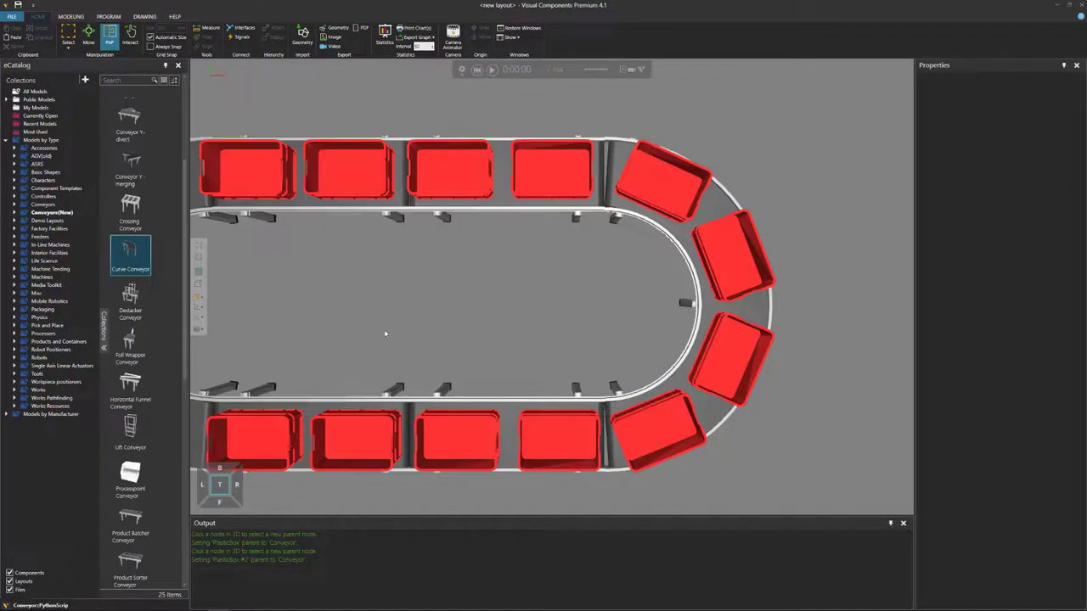
# Step: Delete the empty curve conveyor at the box-free end of the loop
pyautogui.scroll(-2, 483, 301)
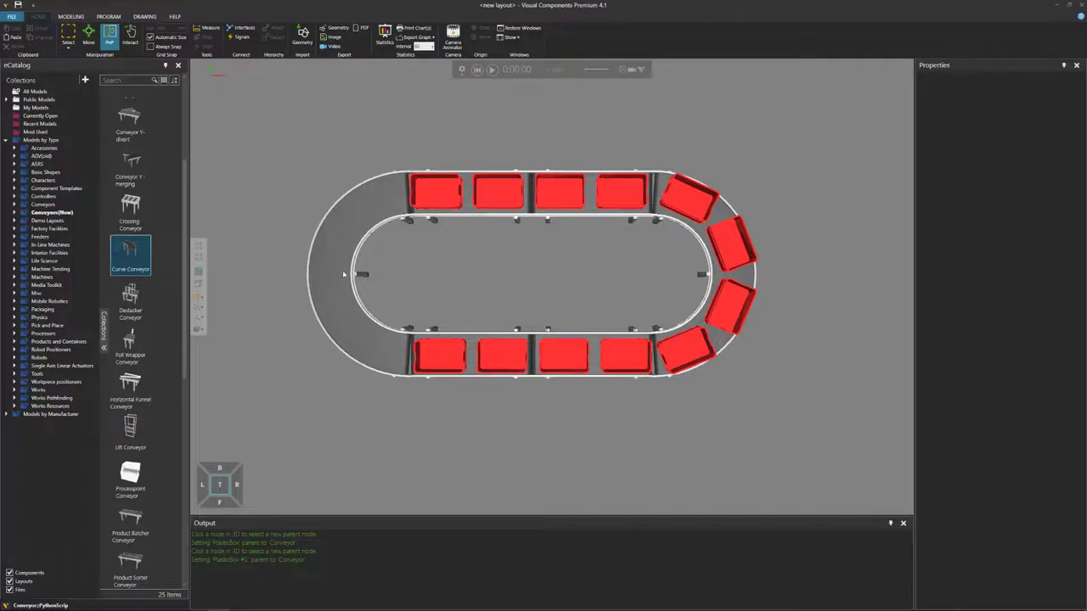
pyautogui.click(343, 280)
pyautogui.press('Delete')
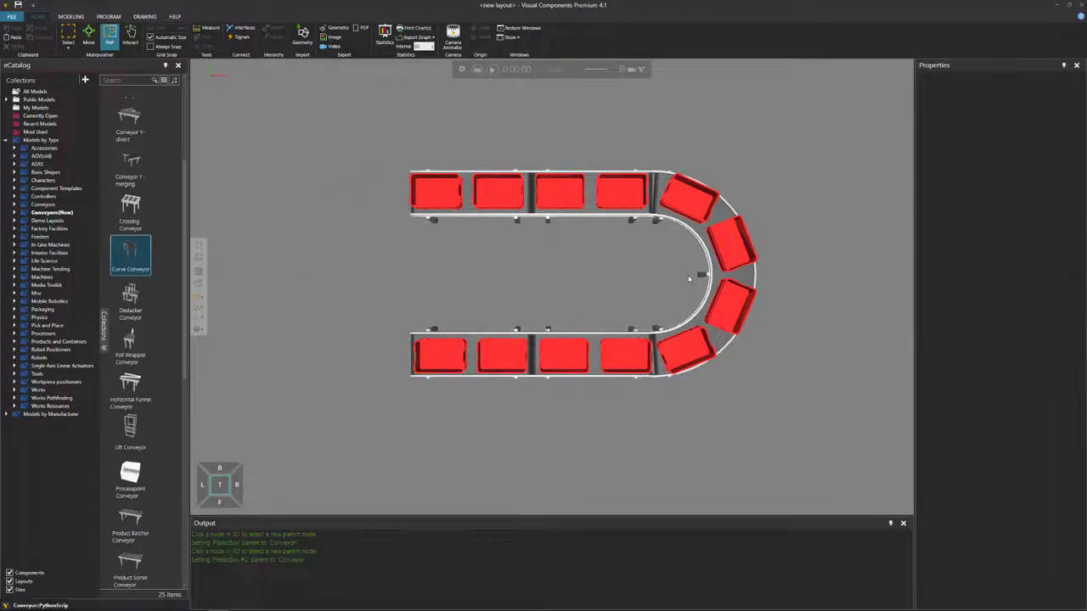
# Step: Duplicate the box-loaded curve conveyor and connect the copy to the open ends of the straight conveyors to close the loop
pyautogui.click(713, 268)
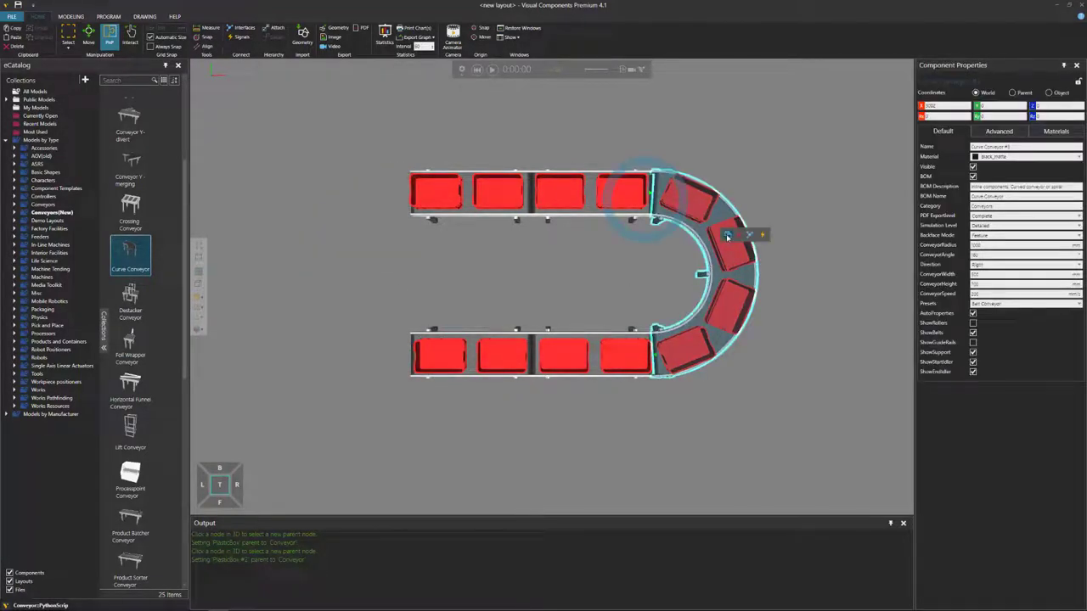
pyautogui.click(728, 234)
pyautogui.moveTo(828, 100); pyautogui.dragTo(411, 424)
pyautogui.scroll(3, 411, 303)
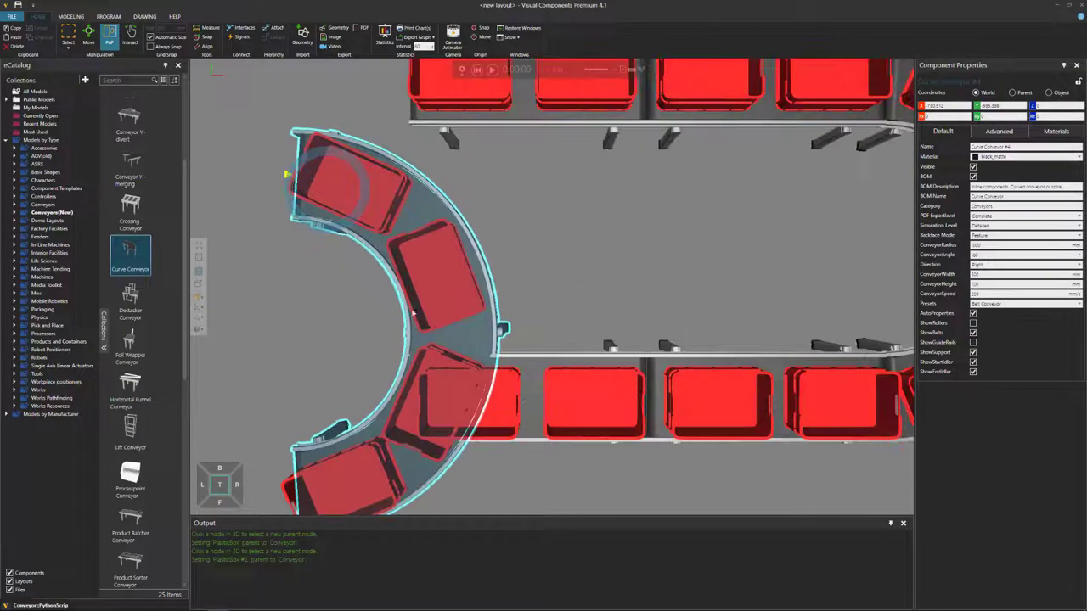
pyautogui.moveTo(574, 278); pyautogui.dragTo(657, 343, button='middle')
pyautogui.moveTo(567, 262); pyautogui.dragTo(639, 460)
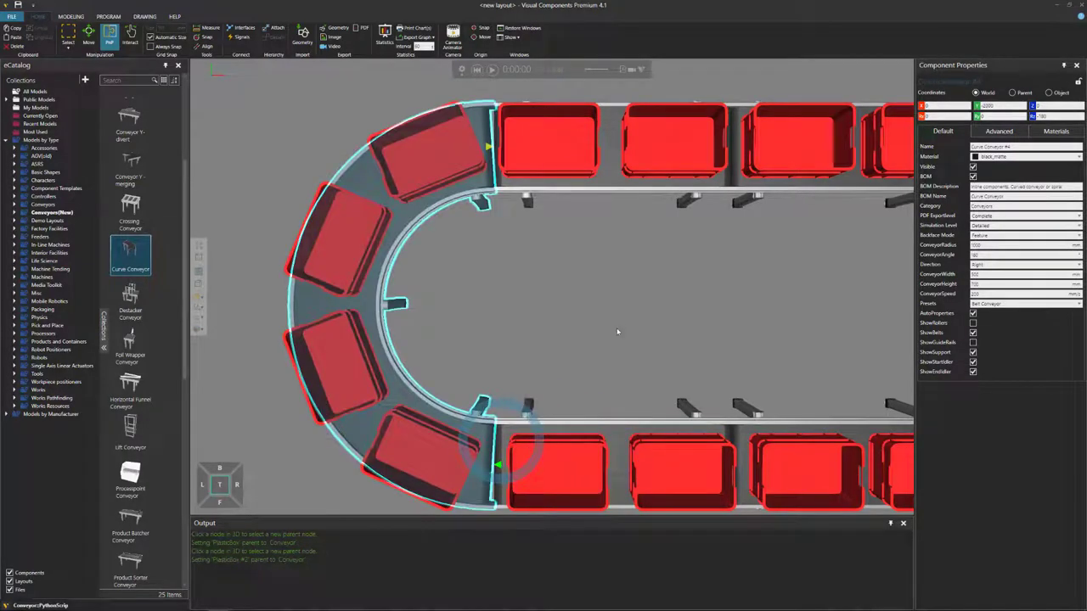
pyautogui.scroll(-5, 607, 310)
pyautogui.moveTo(412, 279)
pyautogui.mouseDown()
pyautogui.moveTo(334, 279)
pyautogui.moveTo(423, 278)
pyautogui.moveTo(412, 277)
pyautogui.mouseUp()
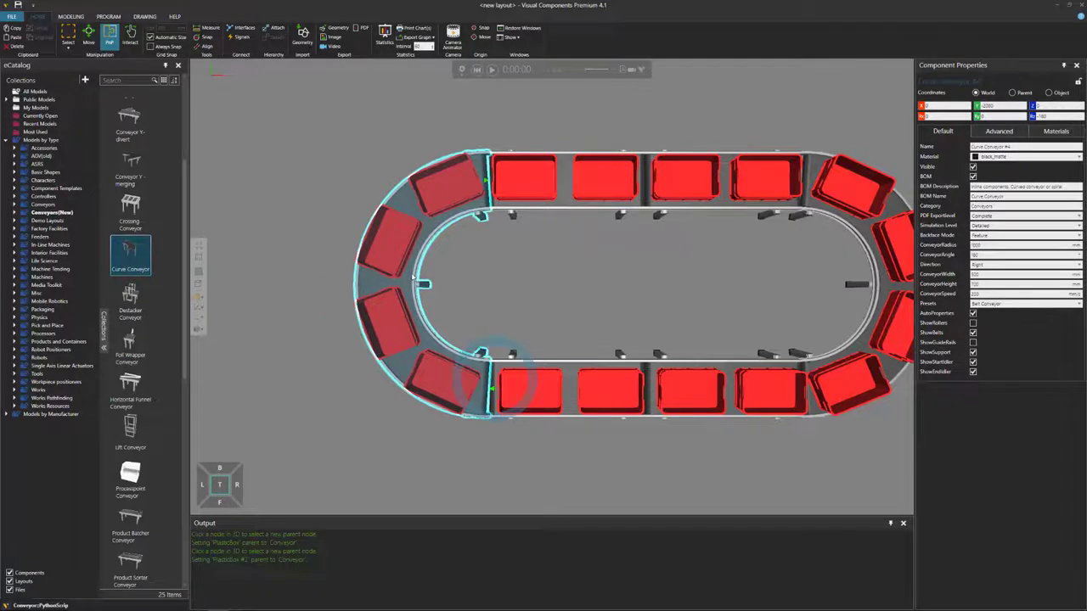
pyautogui.scroll(3, 541, 305)
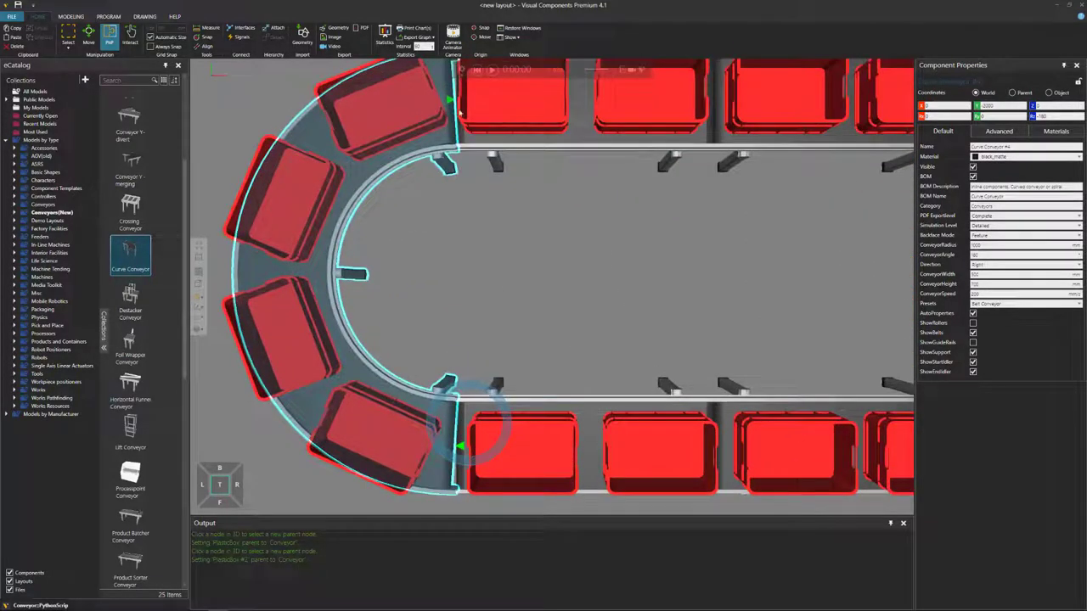
pyautogui.scroll(-3, 507, 235)
pyautogui.moveTo(601, 271); pyautogui.dragTo(575, 256, button='middle')
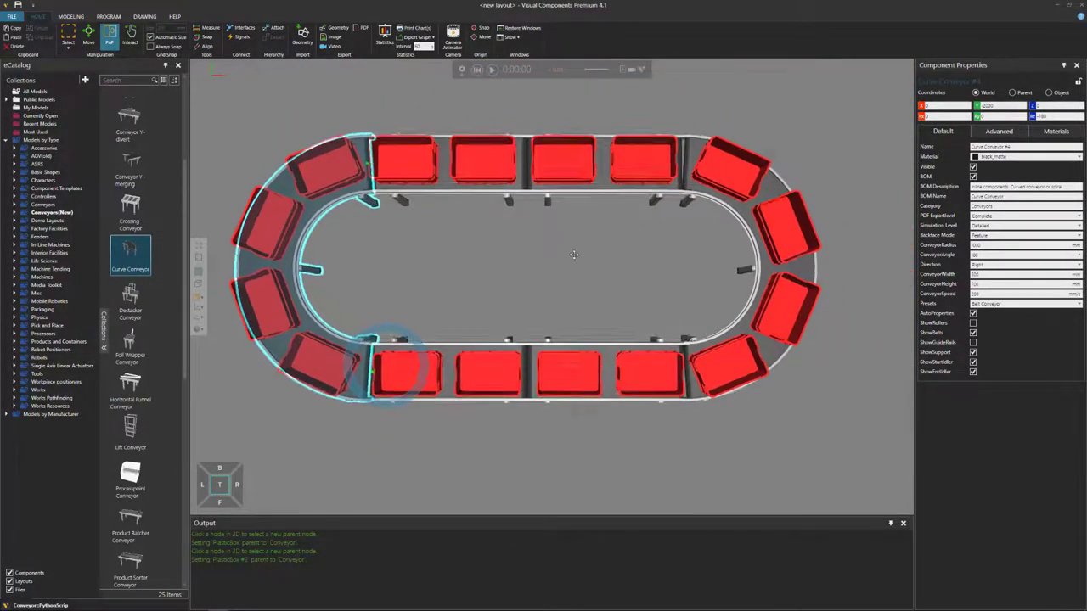
pyautogui.moveTo(575, 256); pyautogui.dragTo(576, 249, button='right')
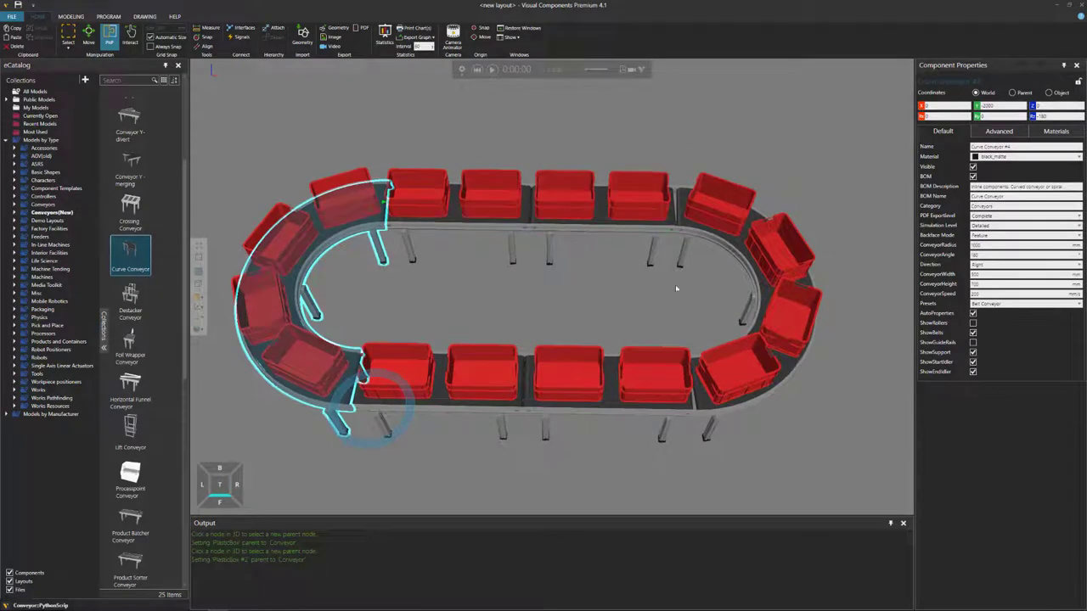
# Step: Select both curve conveyors together and set their preset to TwinBelt Conveyor
pyautogui.keyDown('ctrl'); pyautogui.click(760, 295); pyautogui.keyUp('ctrl')
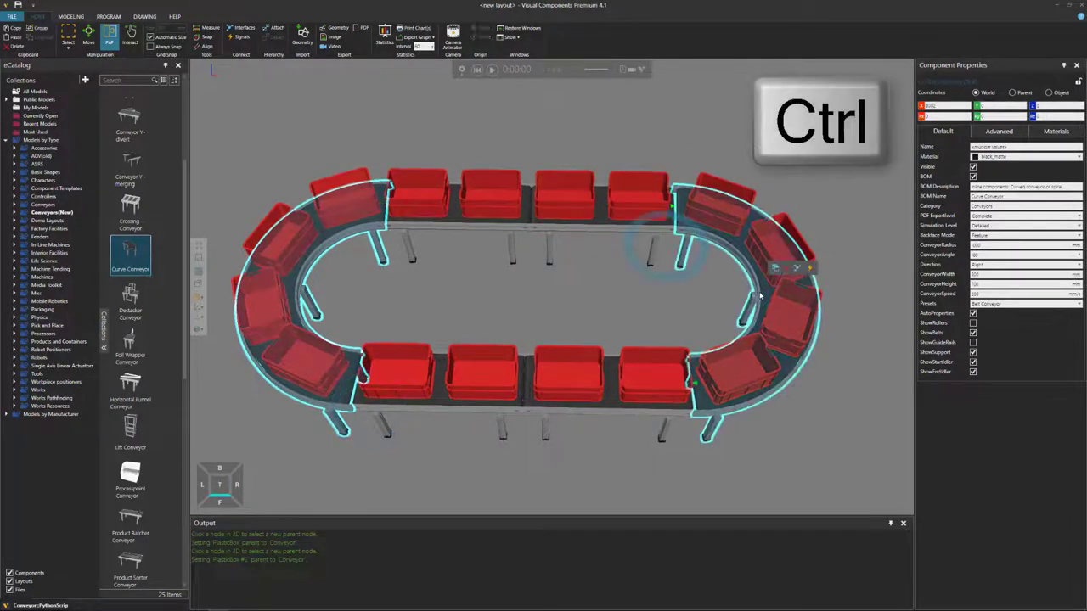
pyautogui.click(992, 304)
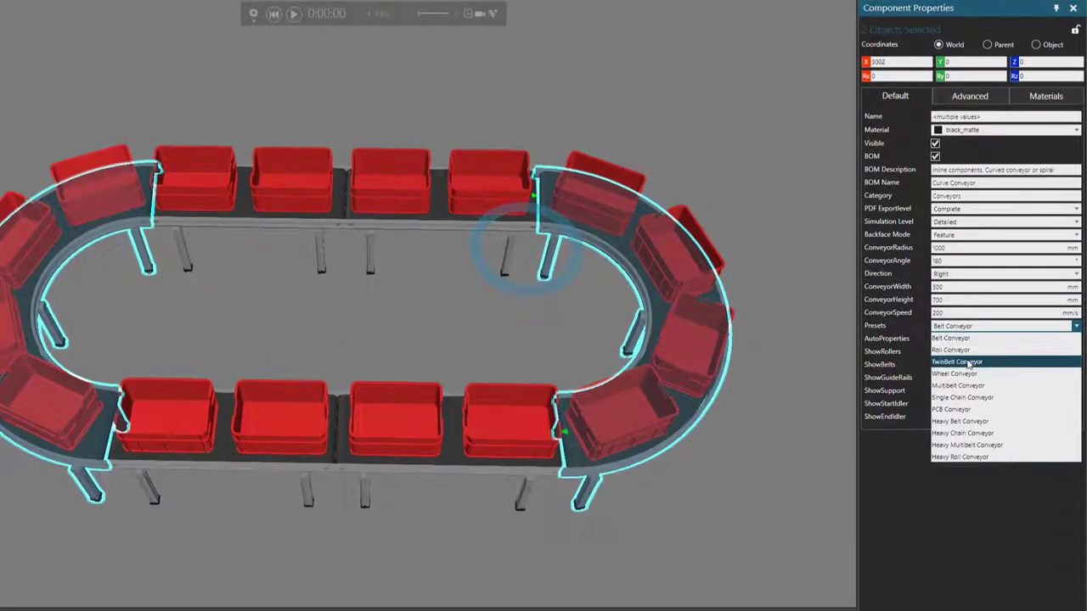
pyautogui.click(968, 363)
pyautogui.moveTo(770, 389)
pyautogui.mouseDown(button='right')
pyautogui.moveTo(750, 371)
pyautogui.moveTo(766, 385)
pyautogui.mouseUp(button='right')
pyautogui.scroll(3, 684, 425)
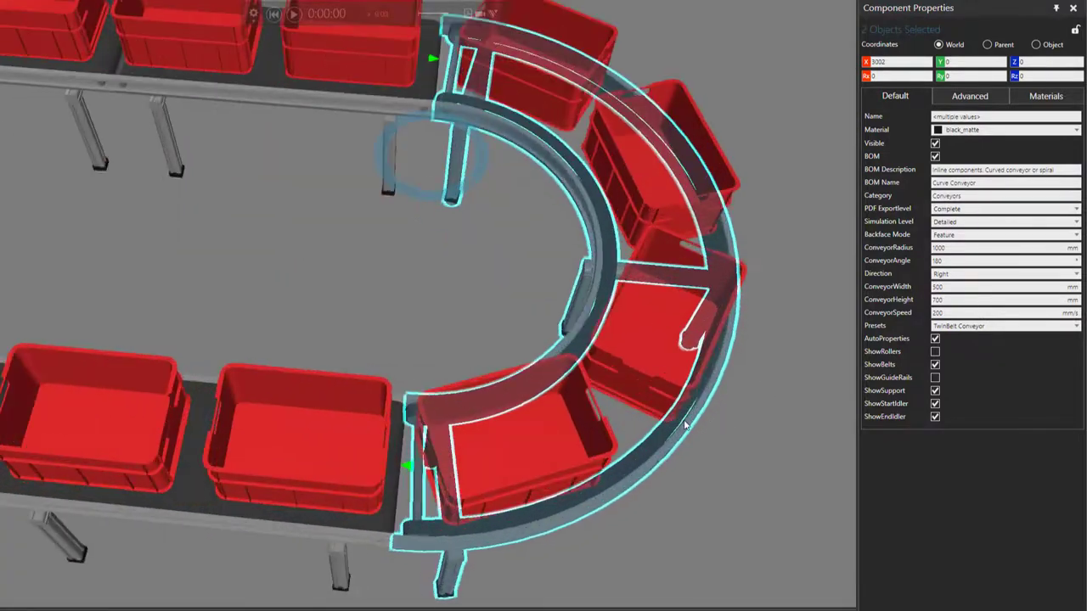
# Step: Change the preset of both selected curve conveyors to Multibelt Conveyor
pyautogui.click(947, 327)
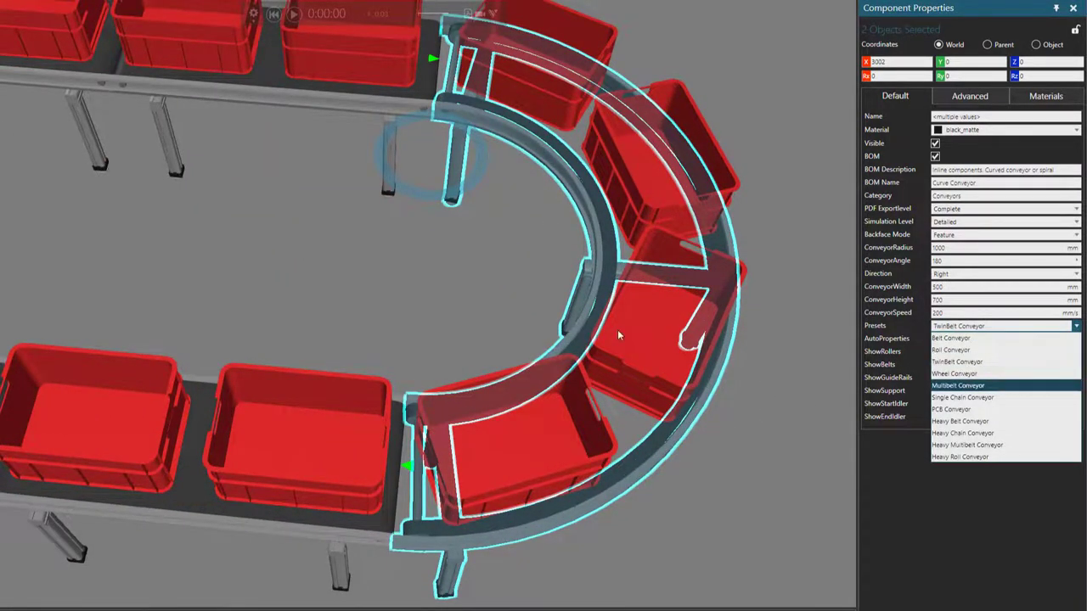
pyautogui.scroll(-3, 332, 301)
pyautogui.moveTo(153, 287); pyautogui.dragTo(374, 326, button='middle')
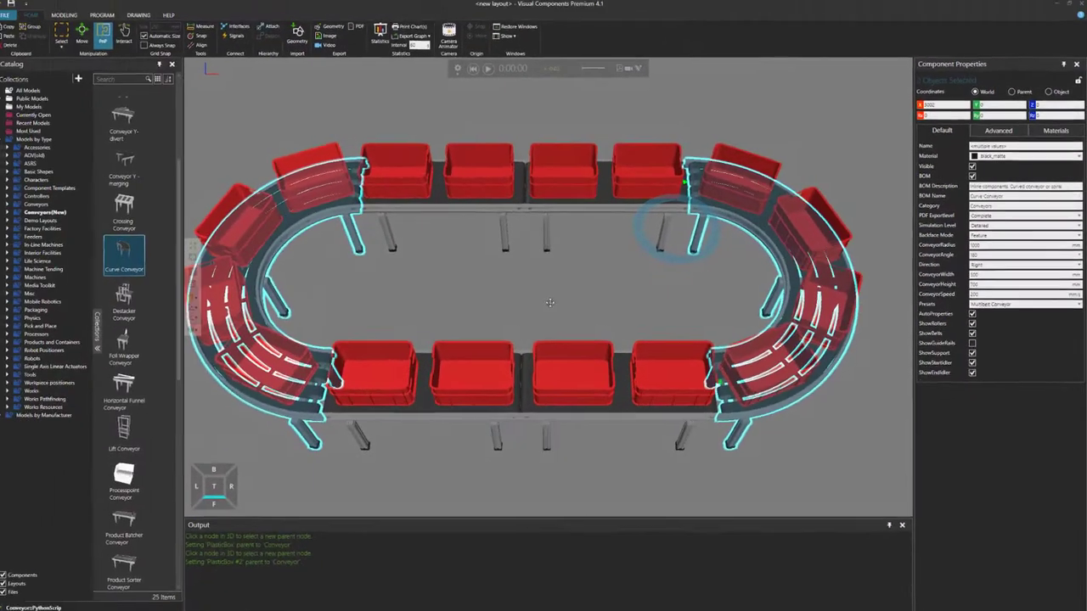
# Step: Run the simulation to watch the boxes circulate around the closed loop, and reset it
pyautogui.click(503, 101)
pyautogui.click(493, 69)
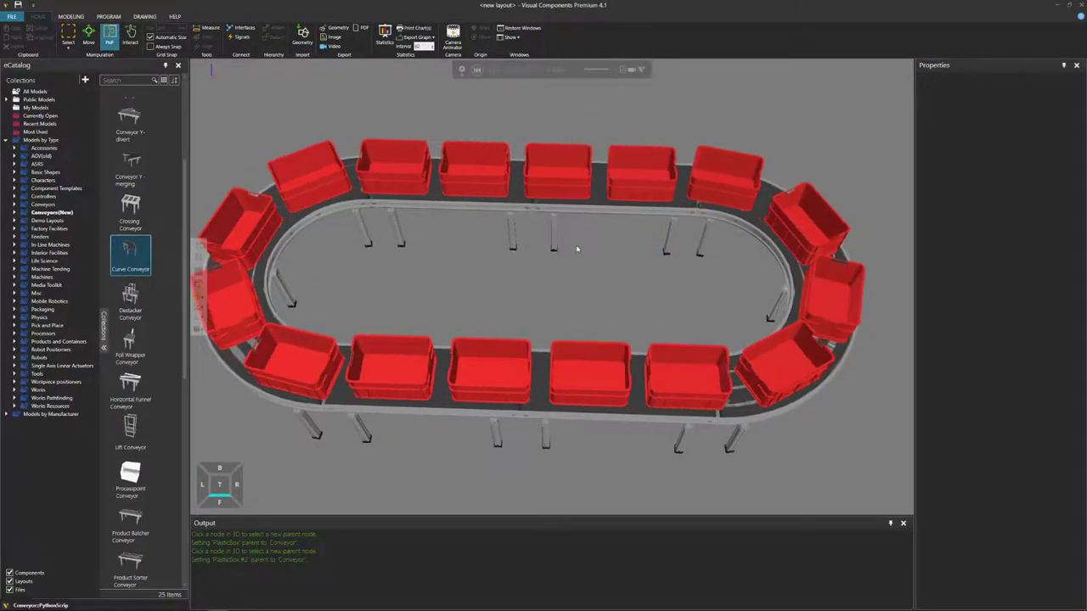
pyautogui.scroll(-2, 577, 248)
pyautogui.moveTo(570, 258); pyautogui.dragTo(586, 266, button='middle')
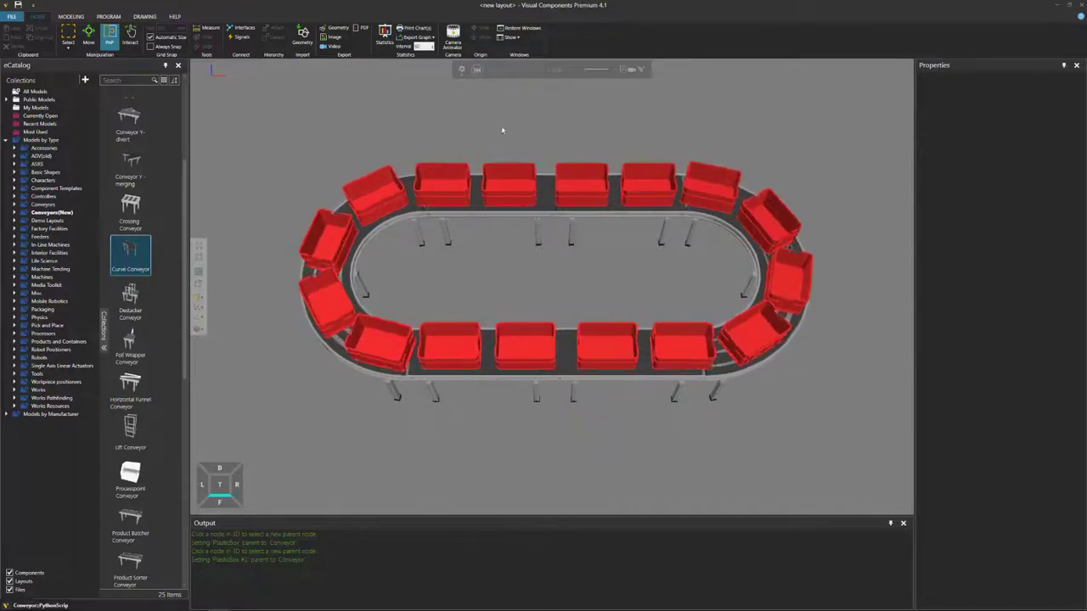
pyautogui.click(478, 70)
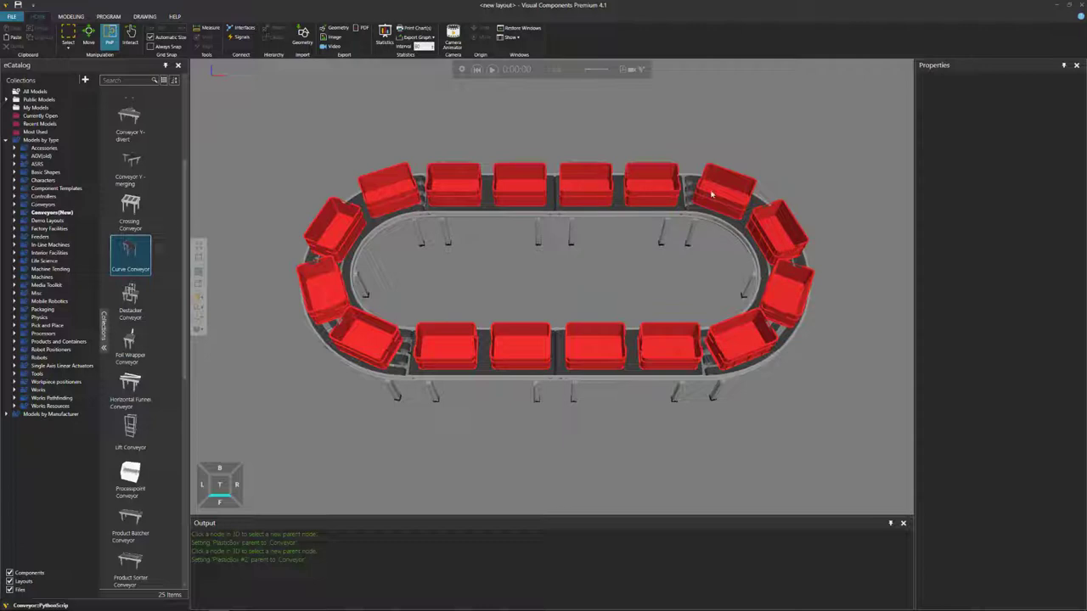
# Step: Select a plastic box on the far straight conveyor and close the minimized Python script editor
pyautogui.click(523, 203)
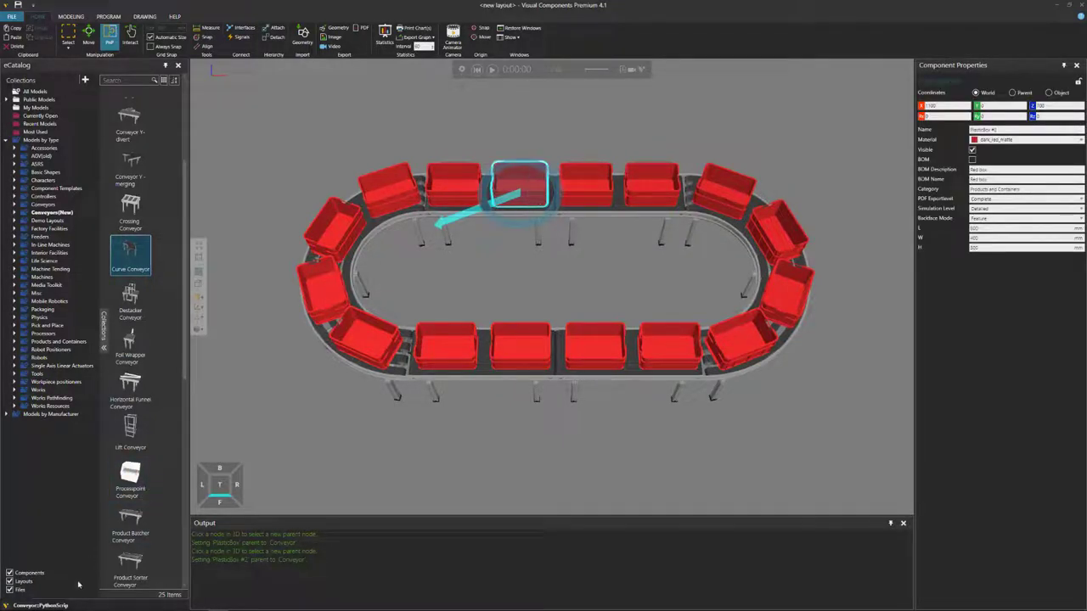
pyautogui.rightClick(63, 608)
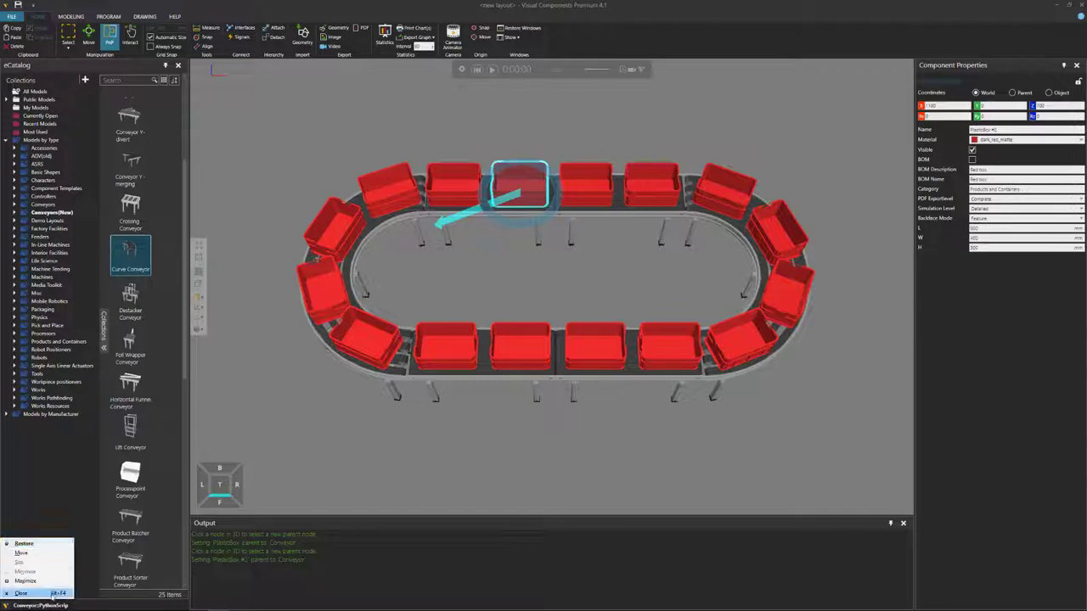
pyautogui.click(55, 593)
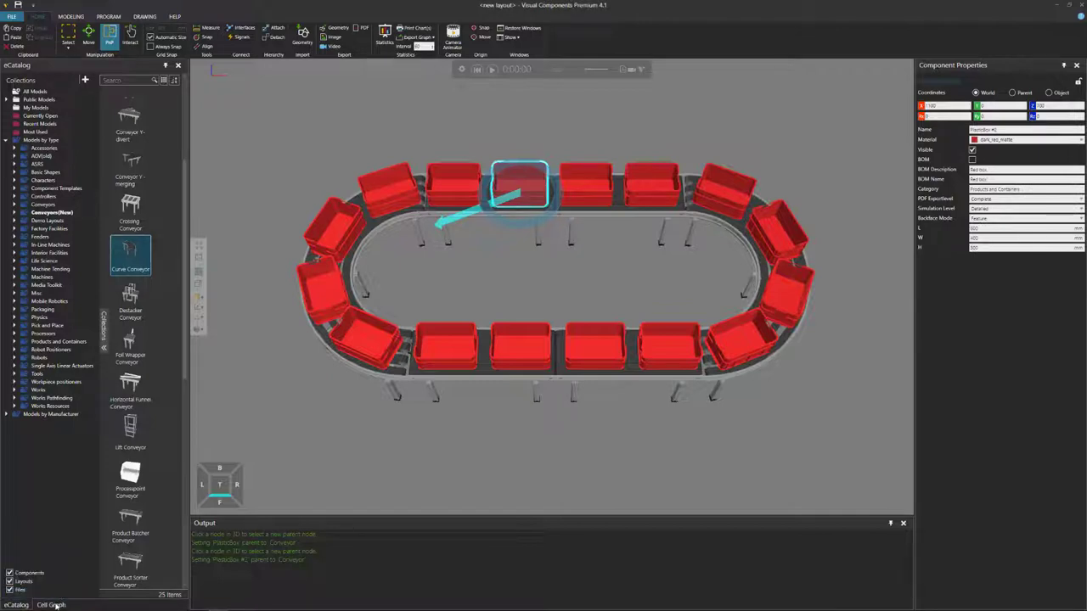
# Step: Select the whole Products and Containers category in the cell graph and delete all its plastic boxes
pyautogui.click(51, 605)
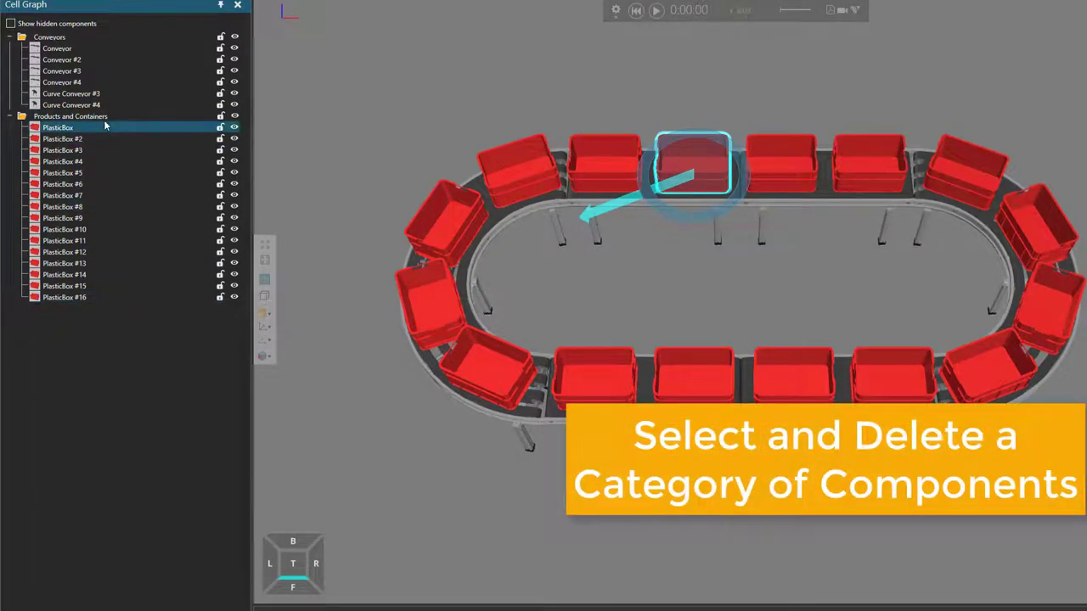
pyautogui.click(98, 120)
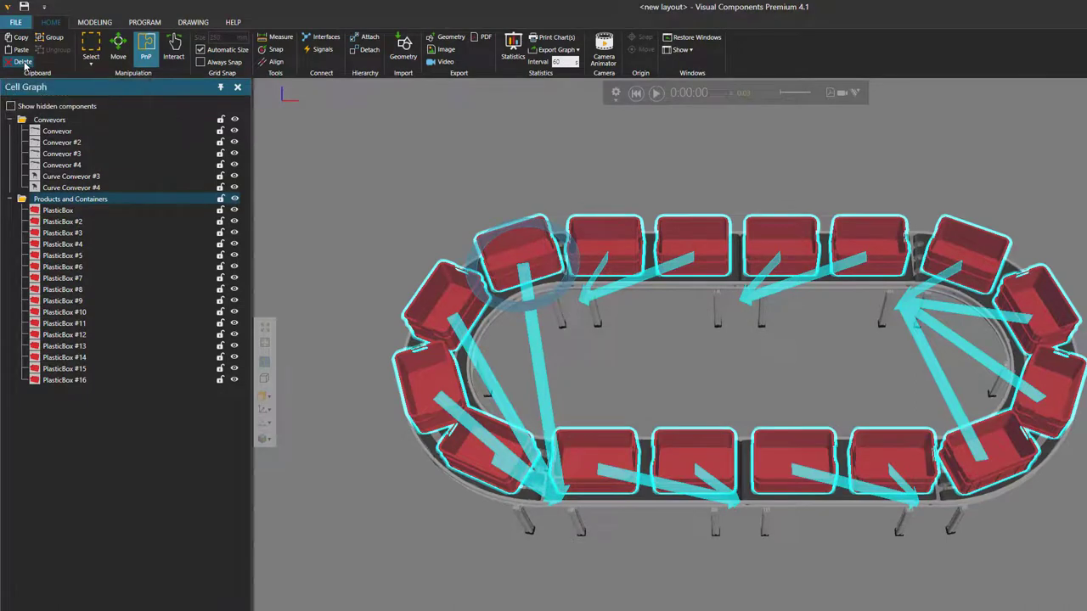
pyautogui.click(23, 63)
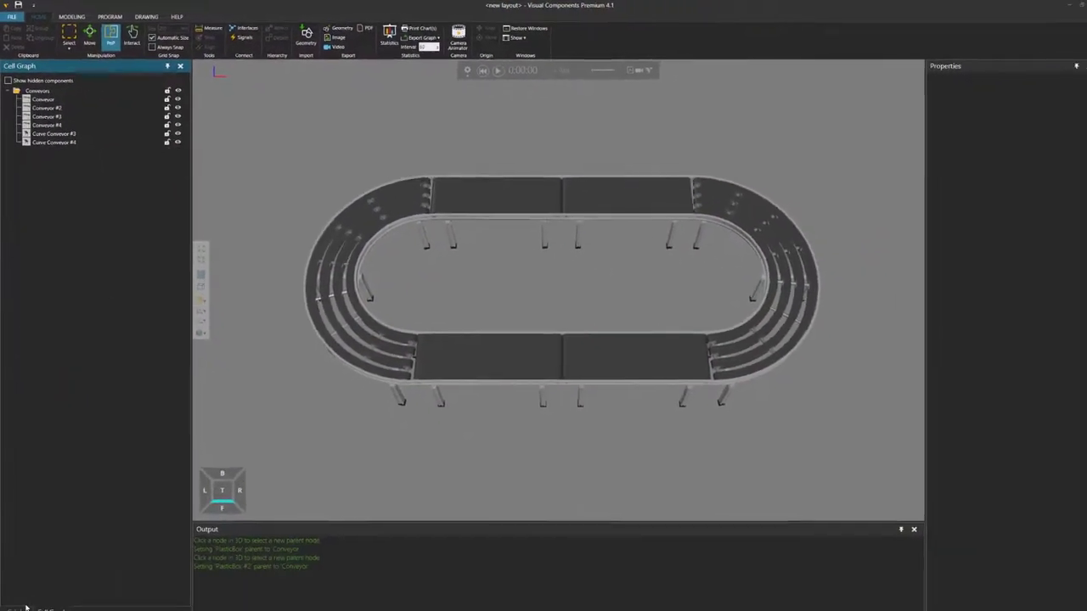
# Step: Add a Block Geo from the Basic Shapes collection to the open floor inside the conveyor loop
pyautogui.click(23, 610)
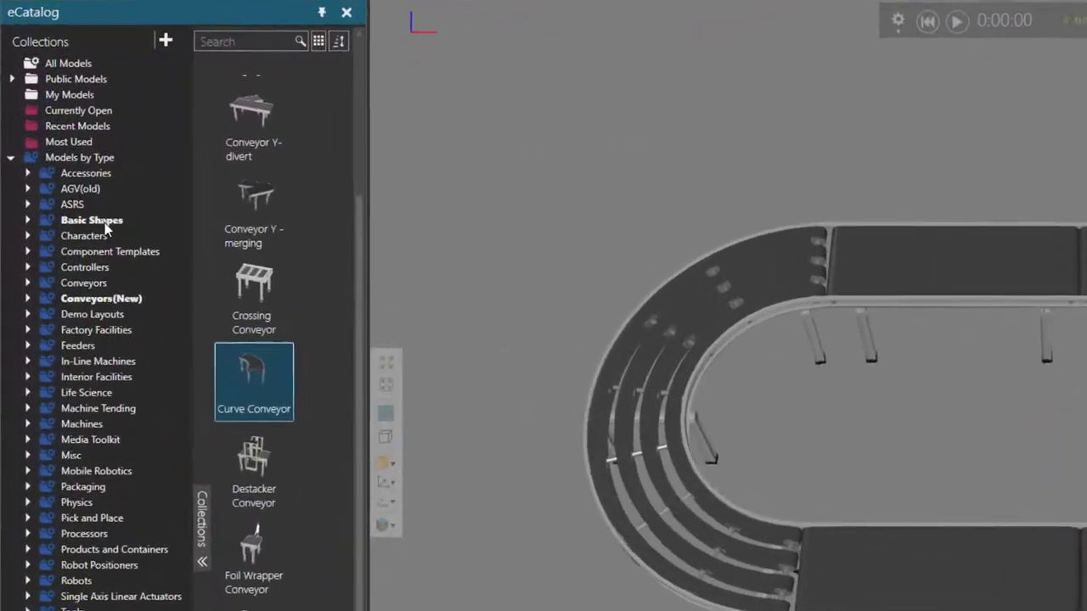
pyautogui.click(57, 175)
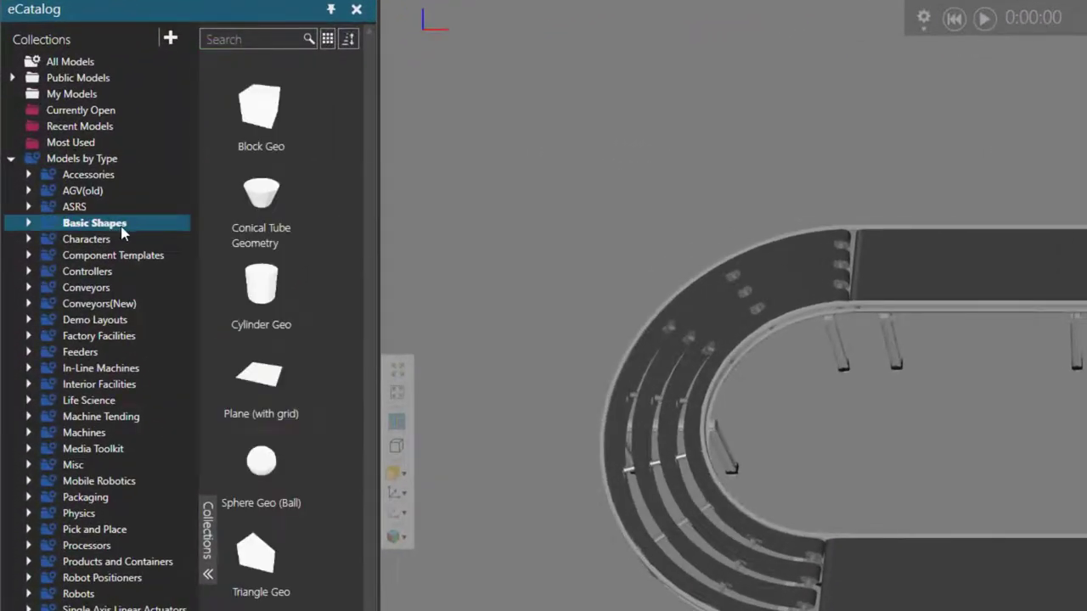
pyautogui.moveTo(257, 110); pyautogui.dragTo(854, 326)
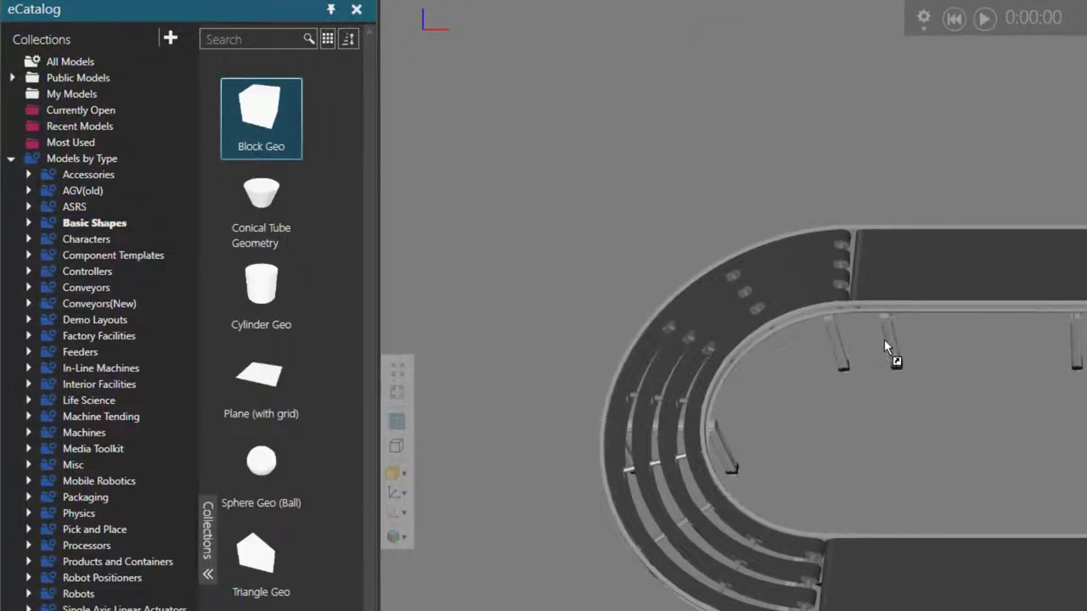
pyautogui.moveTo(1023, 414); pyautogui.dragTo(1024, 414)
pyautogui.scroll(8, 1023, 416)
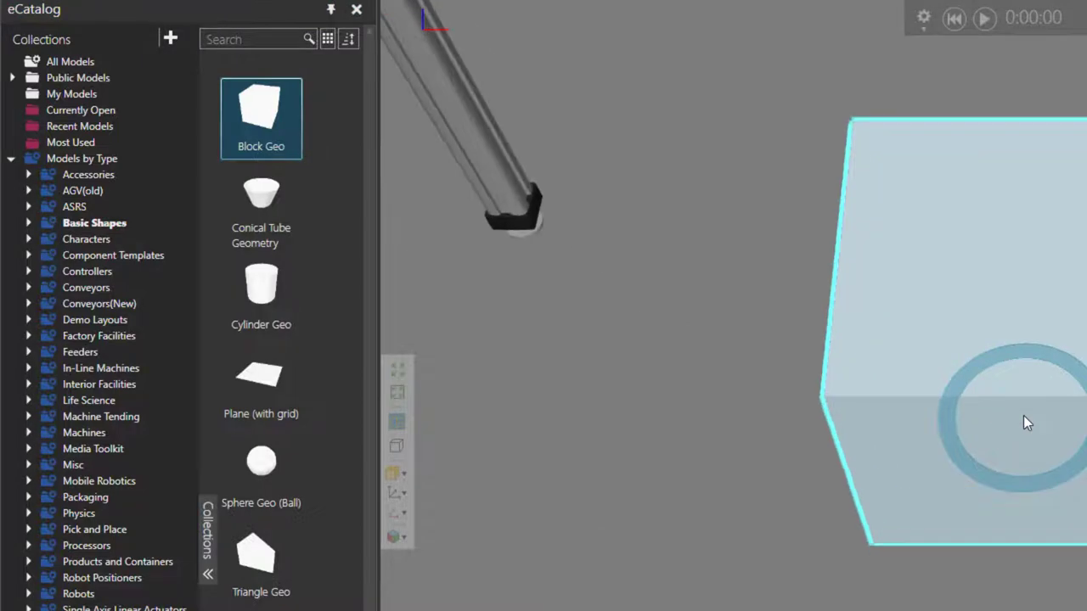
pyautogui.scroll(-8, 1023, 415)
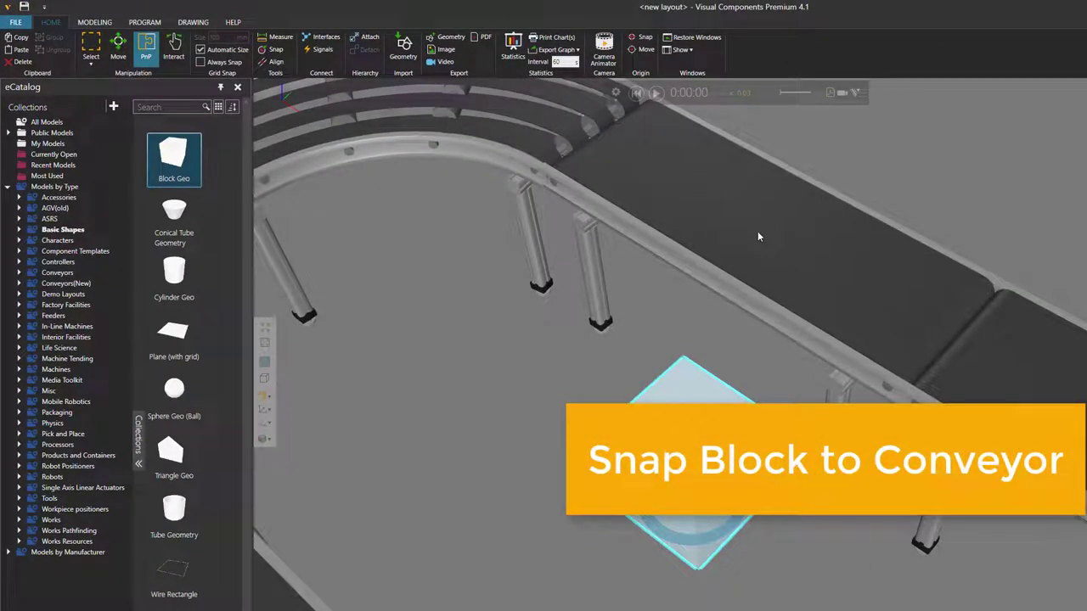
# Step: Snap the block onto the centre of a straight conveyor's top belt face at X 750, Y 0, Z 700
pyautogui.click(273, 48)
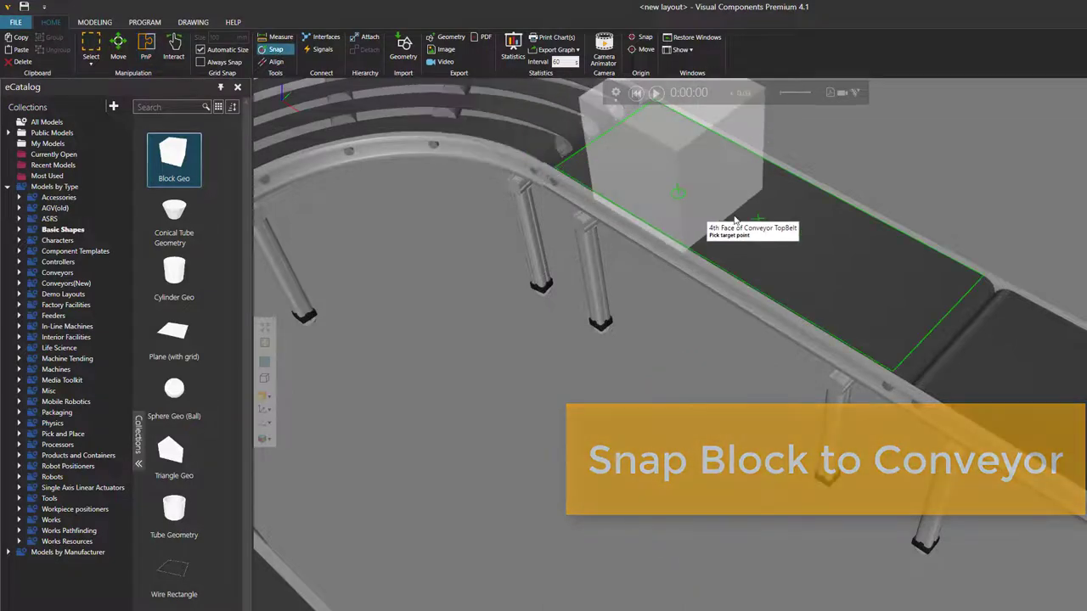
pyautogui.click(761, 217)
pyautogui.scroll(4, 978, 313)
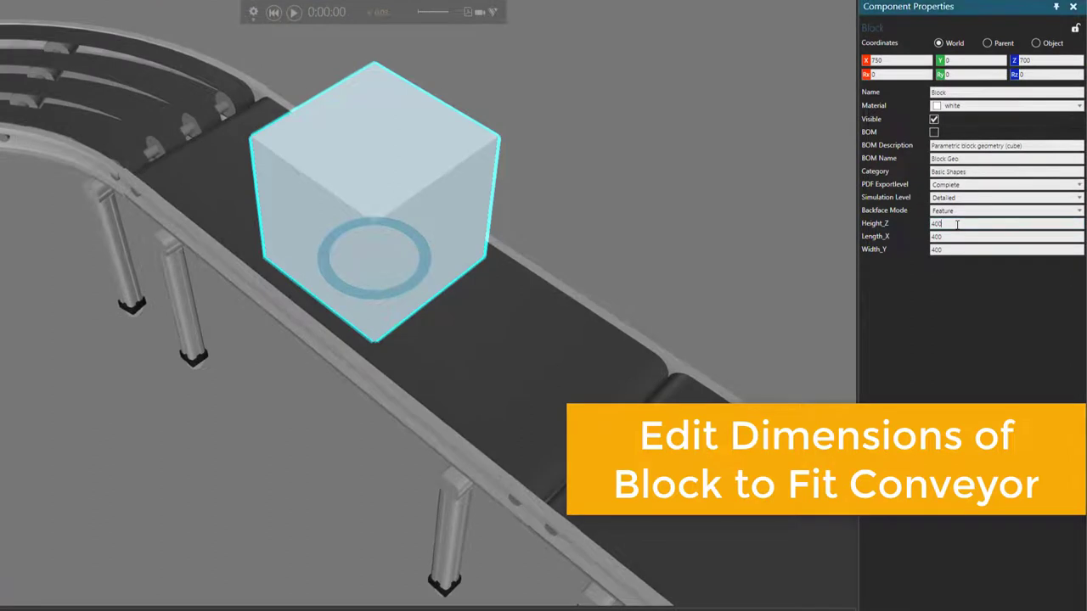
# Step: Resize the block to fit the conveyor with Height_Z 10 and Width_Y 500
pyautogui.doubleClick(957, 224)
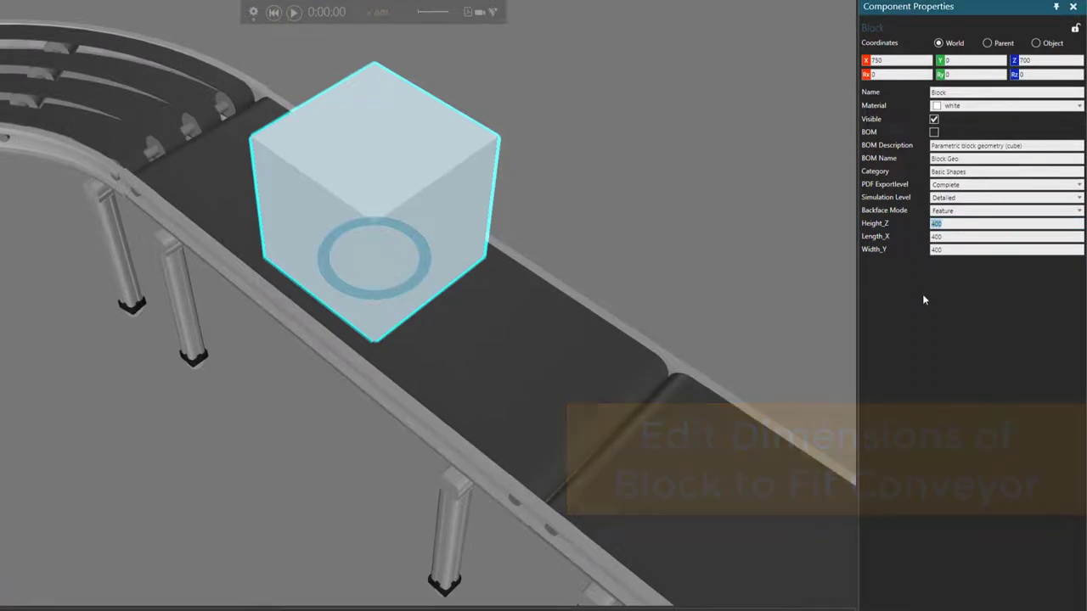
pyautogui.write('10')
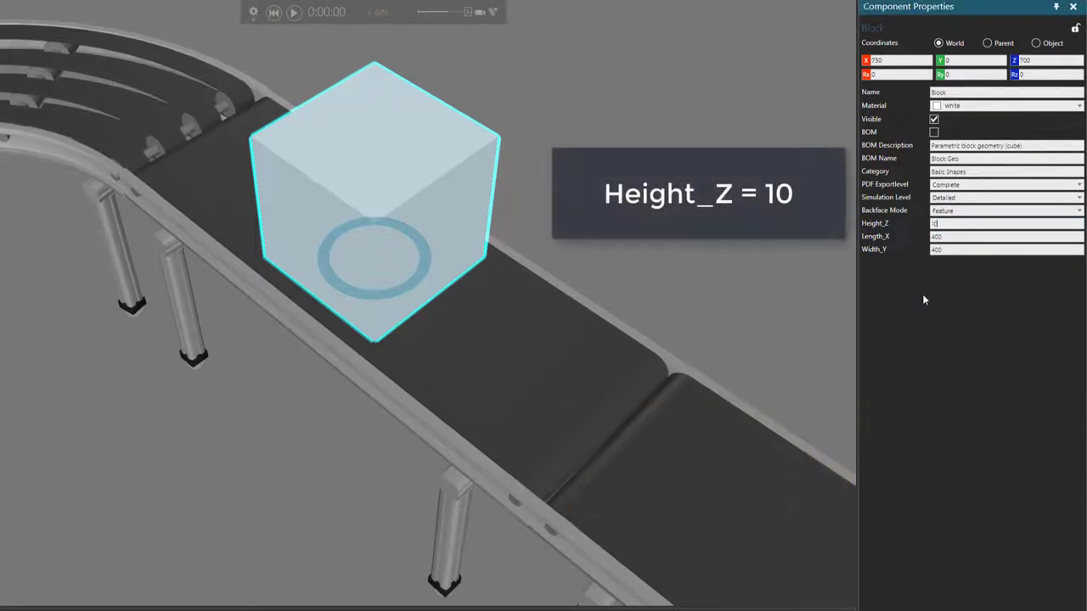
pyautogui.press('Return')
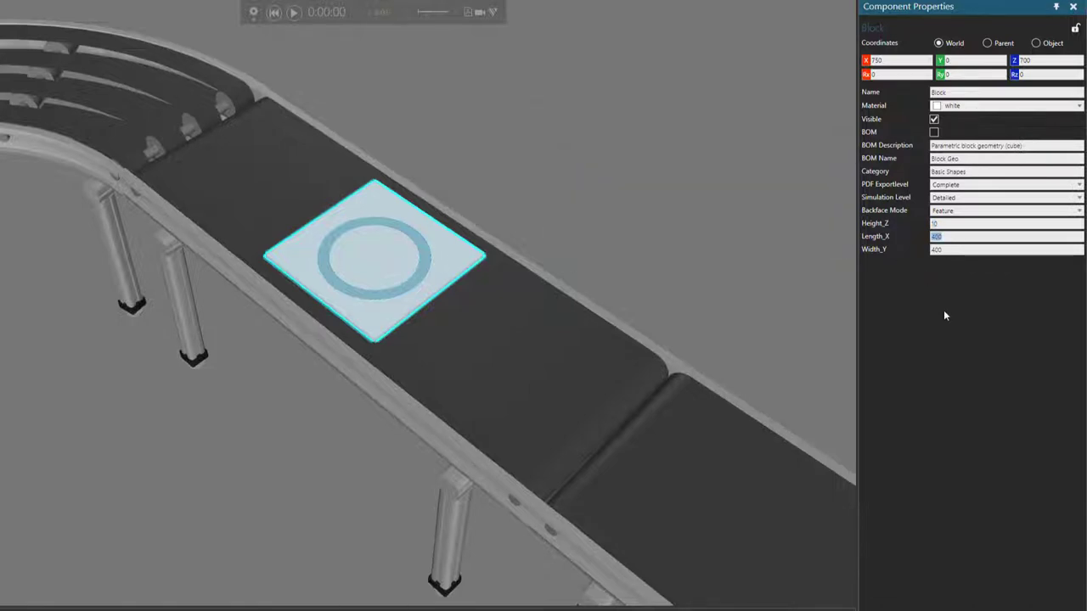
pyautogui.doubleClick(951, 249)
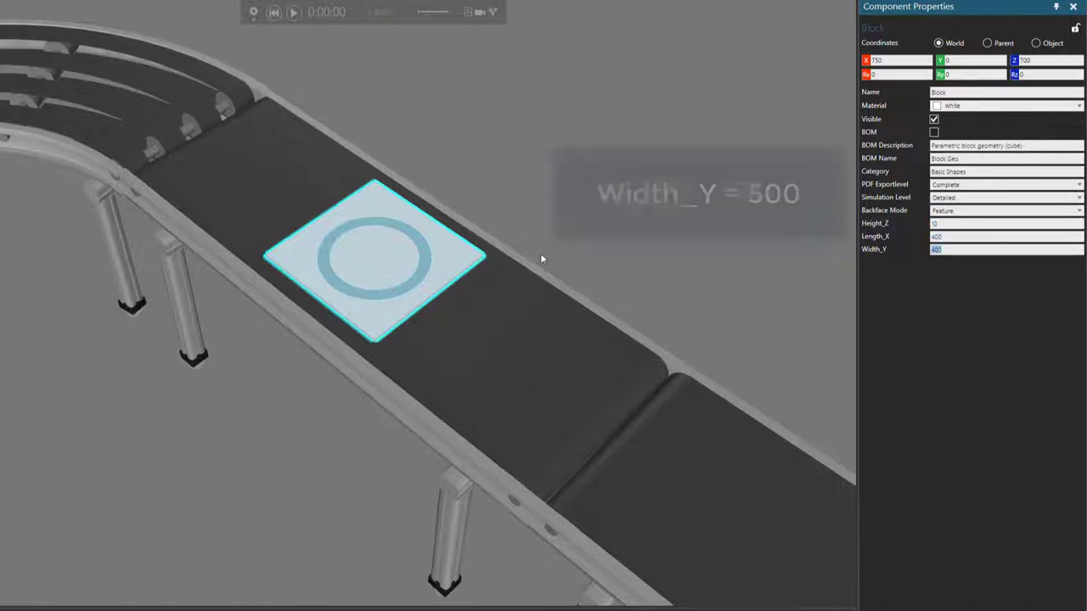
pyautogui.write('500')
pyautogui.press('Return')
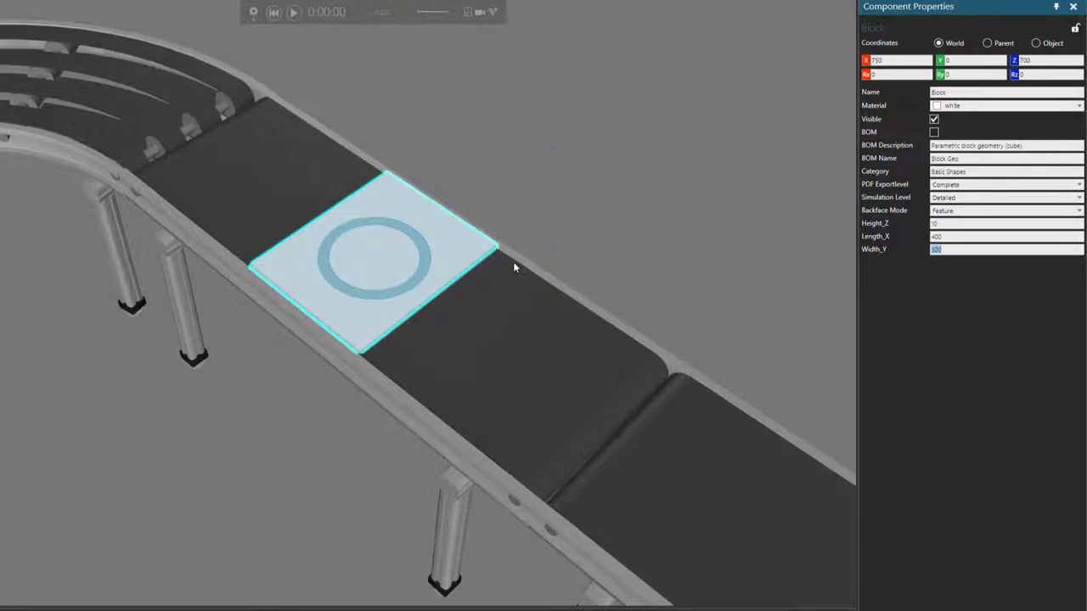
# Step: Create a link in the block component and snap its origin to the midpoint of the plate's side edge at Y 250, Z 710
pyautogui.moveTo(485, 254); pyautogui.dragTo(491, 287, button='right')
pyautogui.scroll(3, 491, 287)
pyautogui.moveTo(521, 331); pyautogui.dragTo(521, 331, button='right')
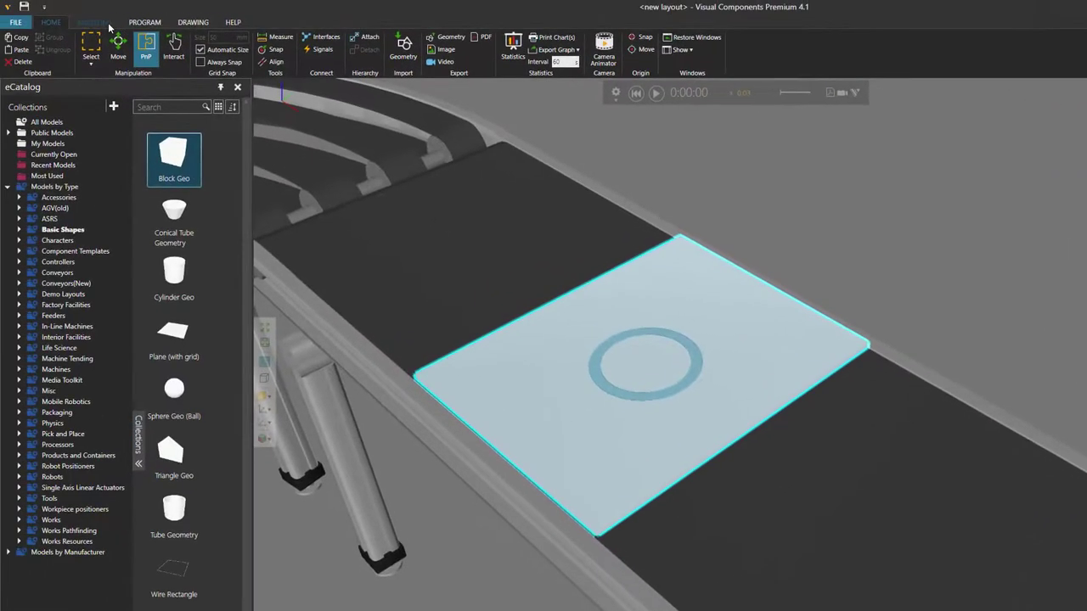
pyautogui.click(104, 24)
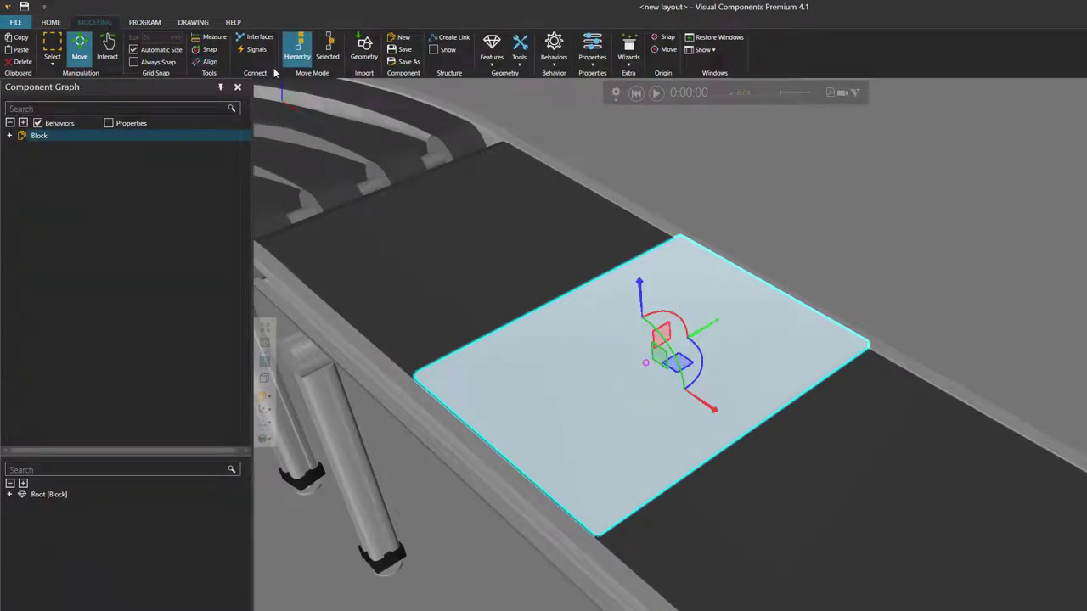
pyautogui.click(448, 37)
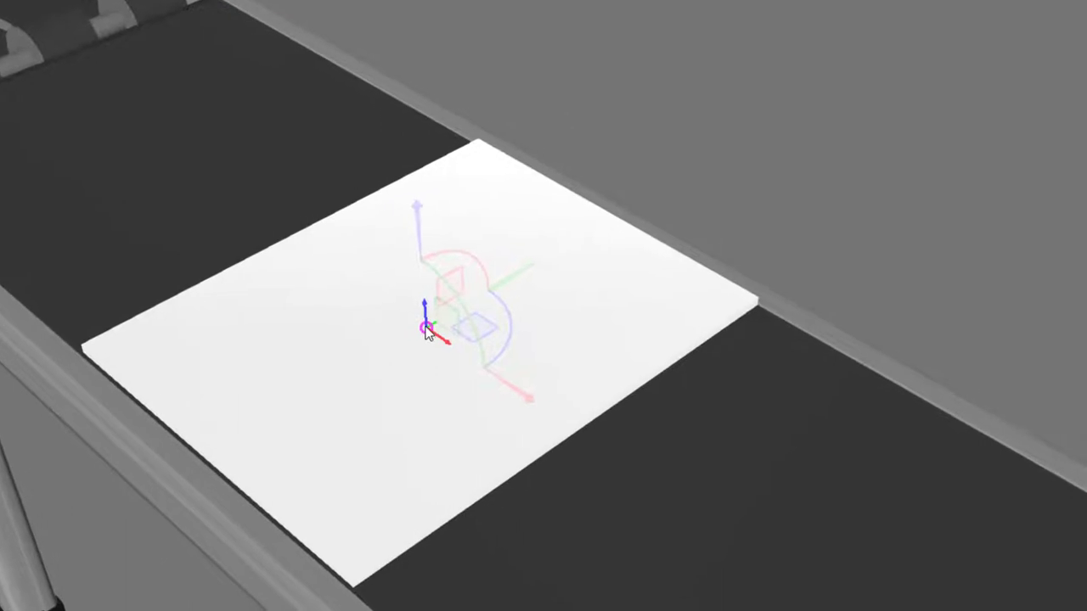
pyautogui.moveTo(647, 362); pyautogui.dragTo(681, 327)
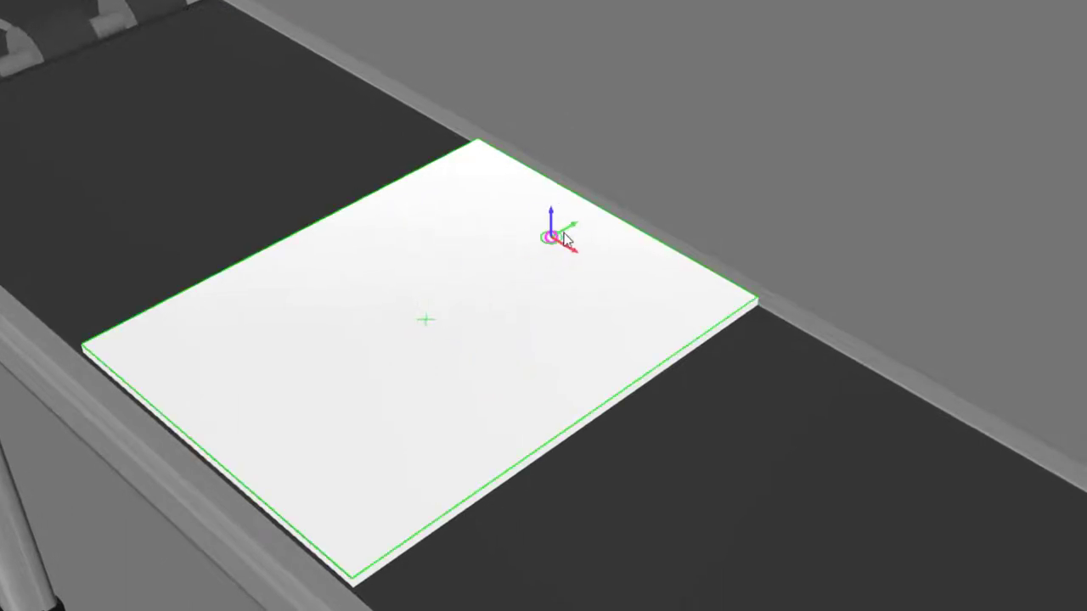
pyautogui.click(608, 212)
pyautogui.scroll(4, 612, 214)
pyautogui.moveTo(749, 240); pyautogui.dragTo(592, 247, button='right')
pyautogui.scroll(-4, 592, 246)
pyautogui.moveTo(651, 367); pyautogui.dragTo(702, 378, button='right')
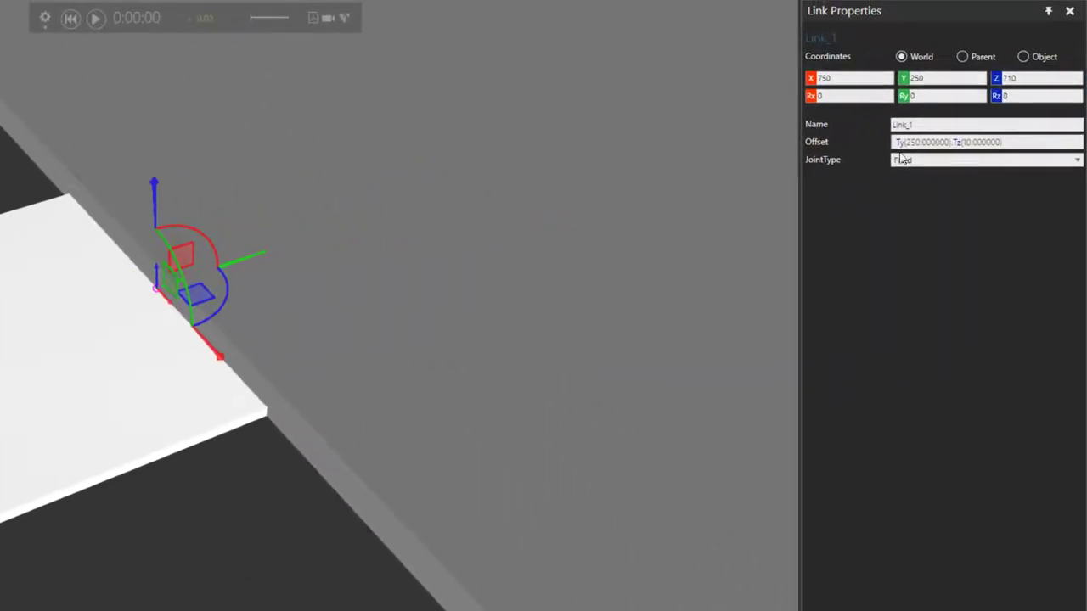
# Step: Rotate the new link's origin -90 degrees about the Z axis so its X axis points across the plate
pyautogui.moveTo(1011, 142); pyautogui.dragTo(952, 143)
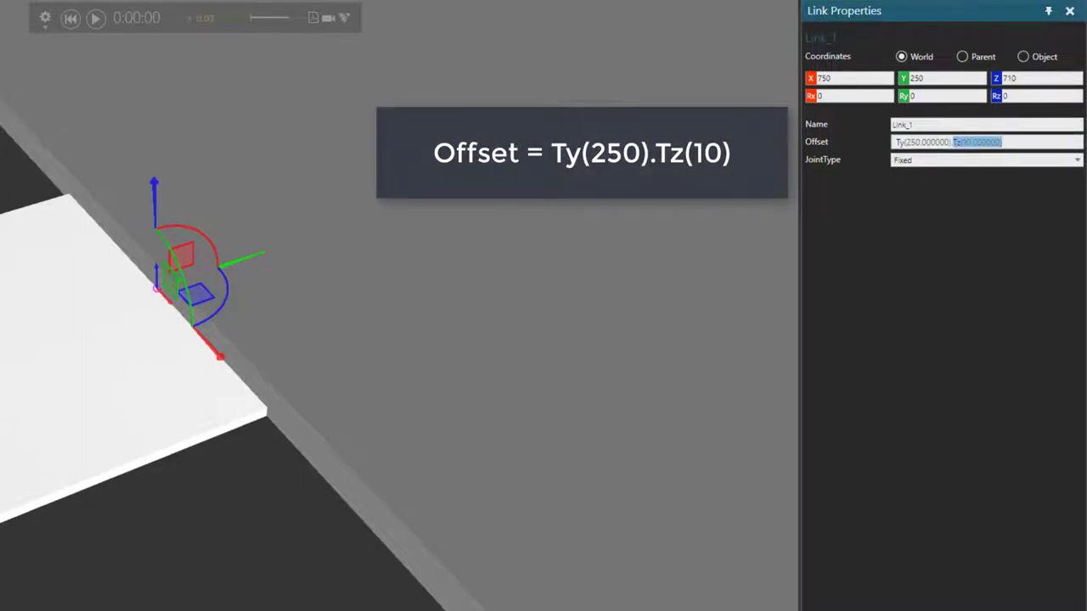
pyautogui.click(954, 142)
pyautogui.moveTo(953, 142); pyautogui.dragTo(898, 144)
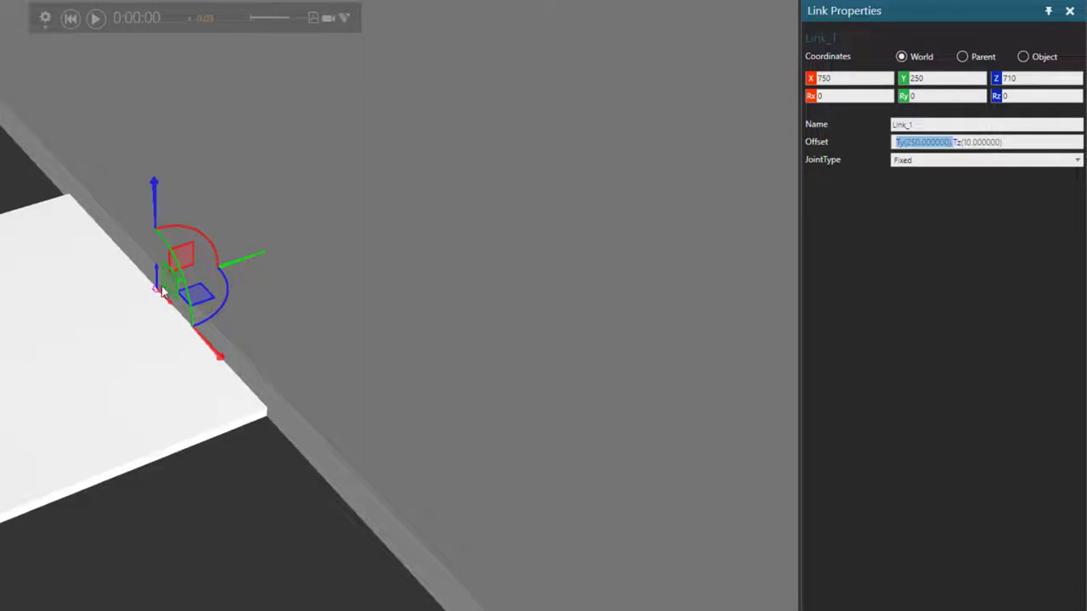
pyautogui.moveTo(229, 296); pyautogui.dragTo(141, 327)
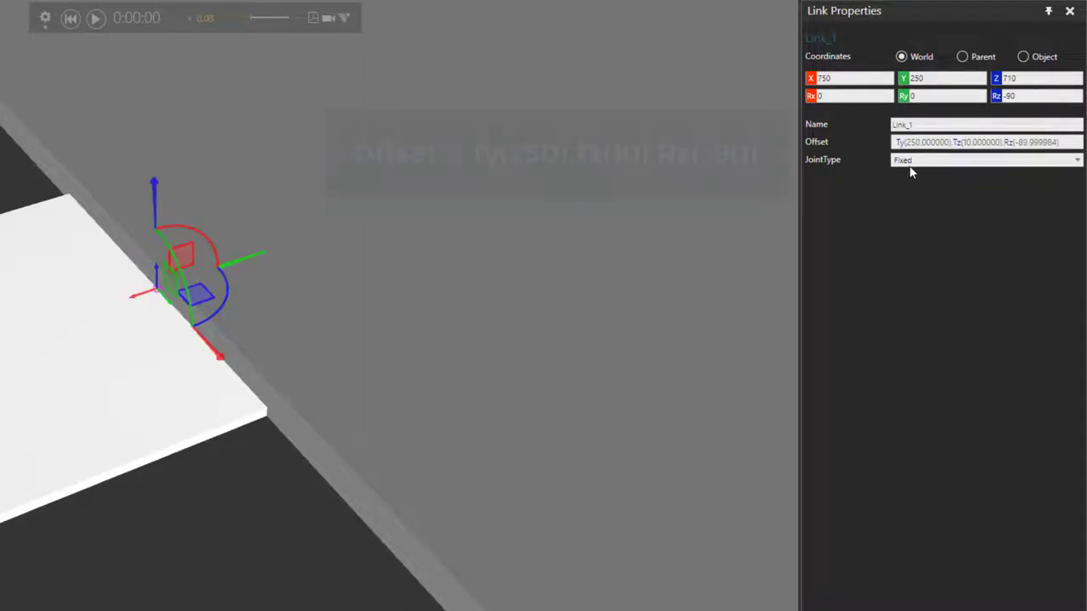
# Step: Simplify the link's Offset expression to Ty(250).Tz(10).Rz(-90)
pyautogui.click(1069, 142)
pyautogui.moveTo(1073, 143); pyautogui.dragTo(871, 155)
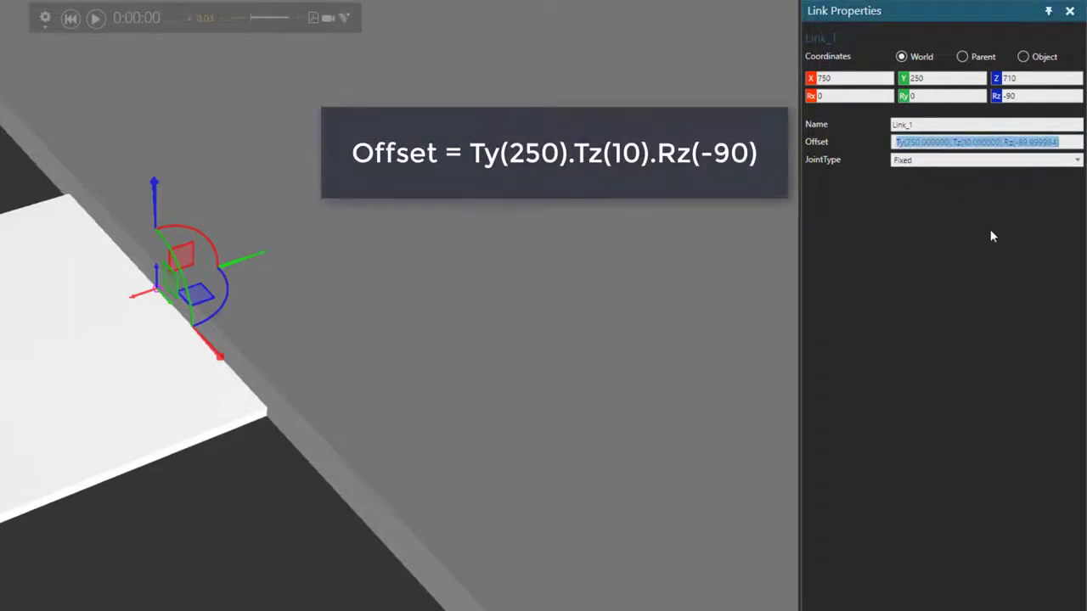
pyautogui.click(1062, 142)
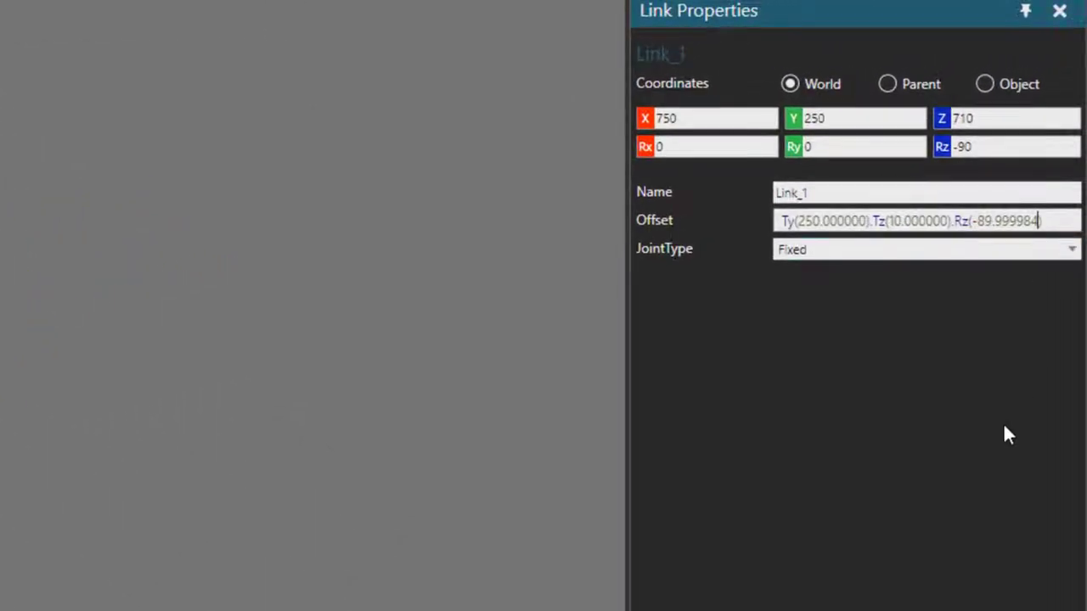
pyautogui.press('BackSpace')
pyautogui.press('BackSpace')
pyautogui.press('BackSpace')
pyautogui.press('BackSpace')
pyautogui.press('BackSpace')
pyautogui.press('BackSpace')
pyautogui.press('BackSpace')
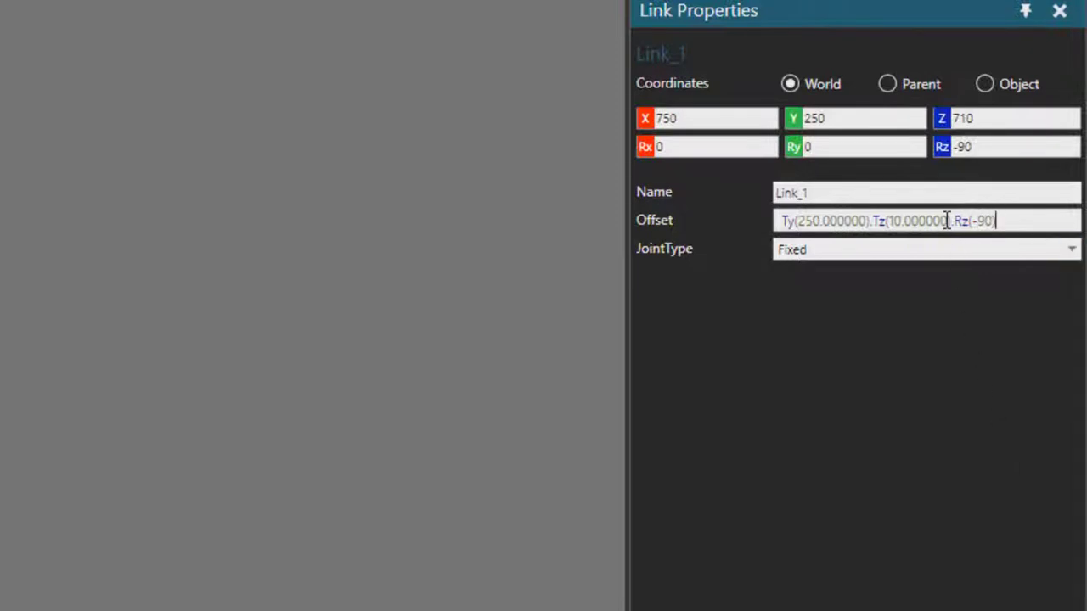
pyautogui.press('BackSpace')
pyautogui.press('BackSpace')
pyautogui.press('BackSpace')
pyautogui.press('BackSpace')
pyautogui.press('BackSpace')
pyautogui.press('BackSpace')
pyautogui.press('BackSpace')
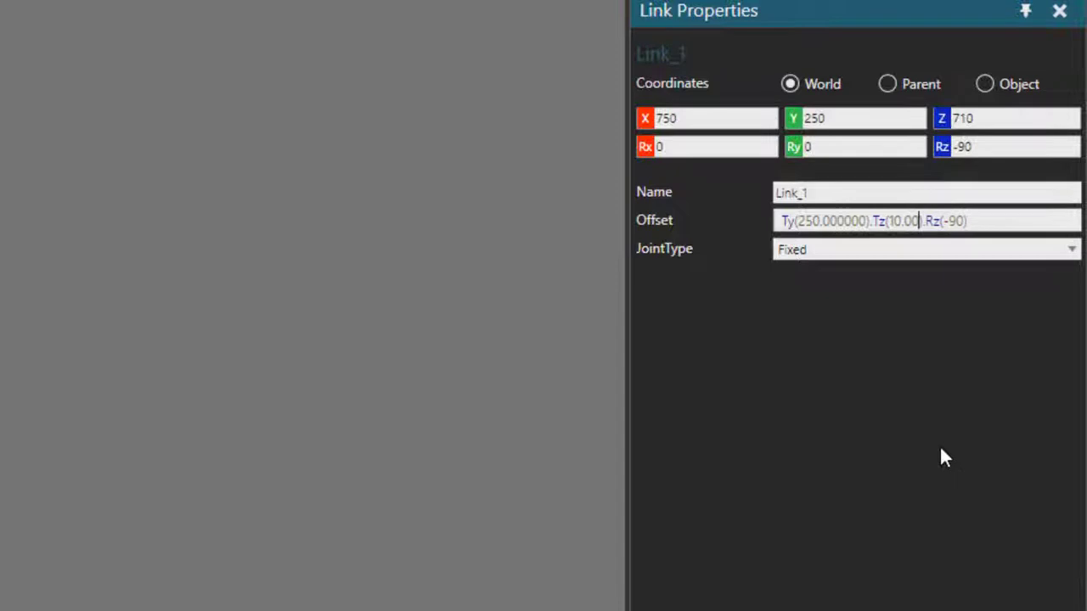
pyautogui.press('BackSpace')
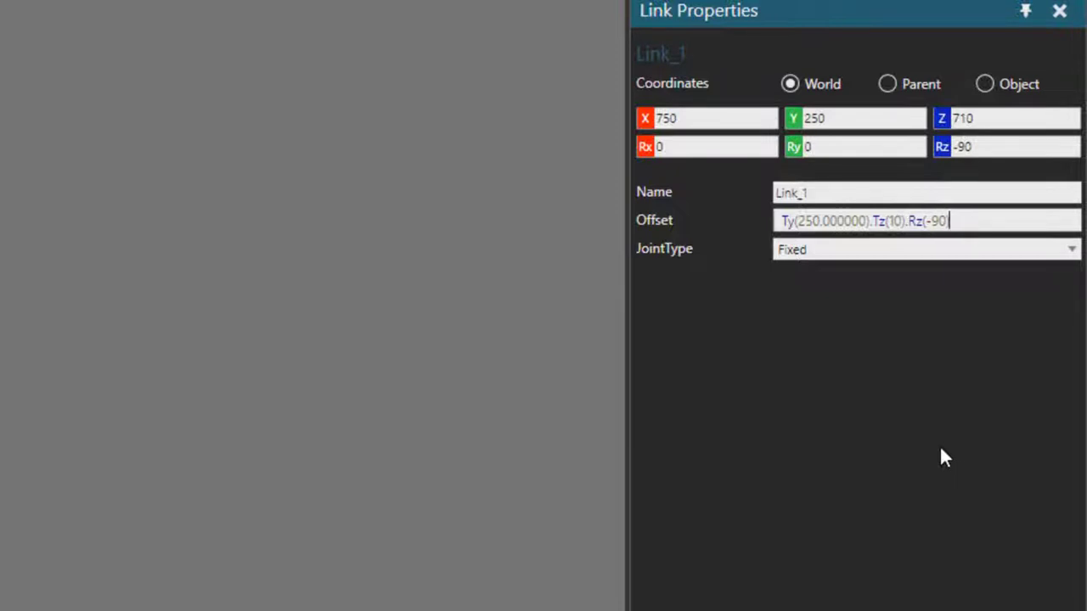
pyautogui.click(912, 221)
pyautogui.press('Left')
pyautogui.press('Left')
pyautogui.press('Left')
pyautogui.press('Left')
pyautogui.press('Left')
pyautogui.press('Left')
pyautogui.press('BackSpace')
pyautogui.press('BackSpace')
pyautogui.press('BackSpace')
pyautogui.press('BackSpace')
pyautogui.press('BackSpace')
pyautogui.press('BackSpace')
pyautogui.press('BackSpace')
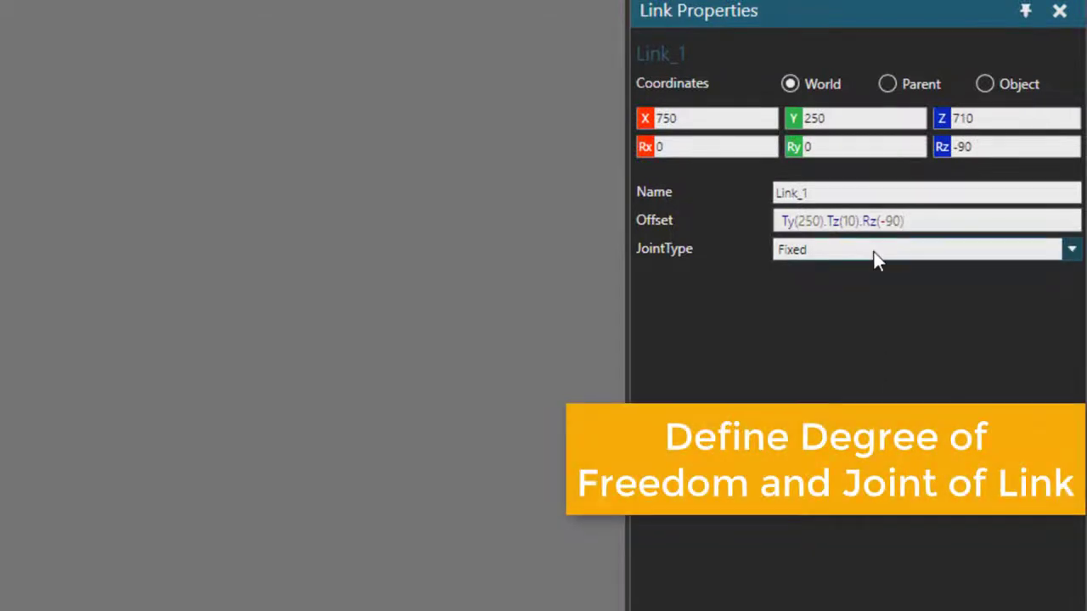
# Step: Set the link's joint type to Translational with +X as its axis
pyautogui.click(877, 260)
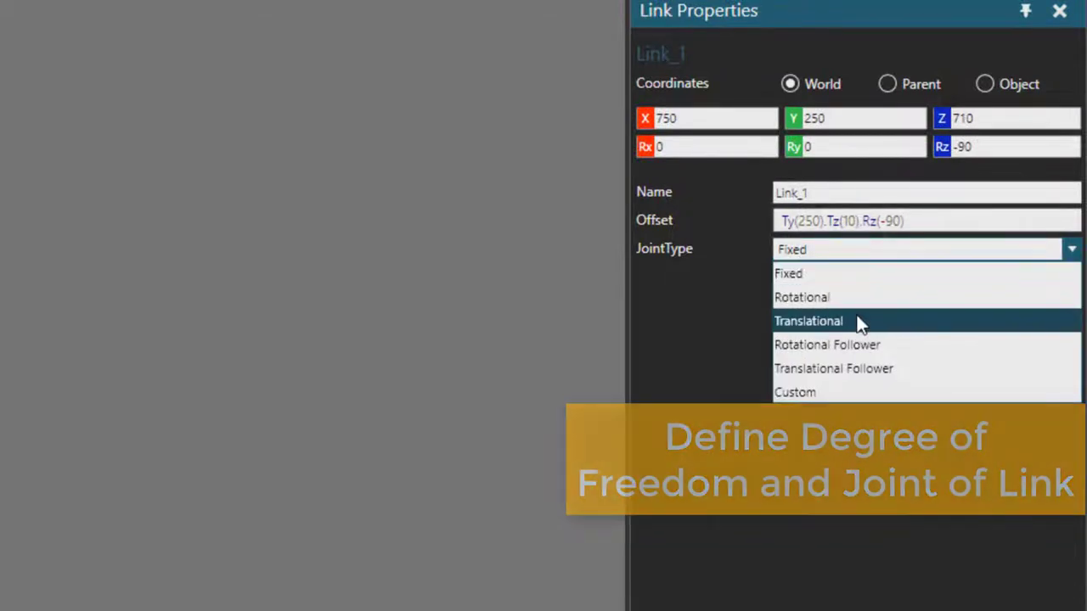
pyautogui.click(857, 320)
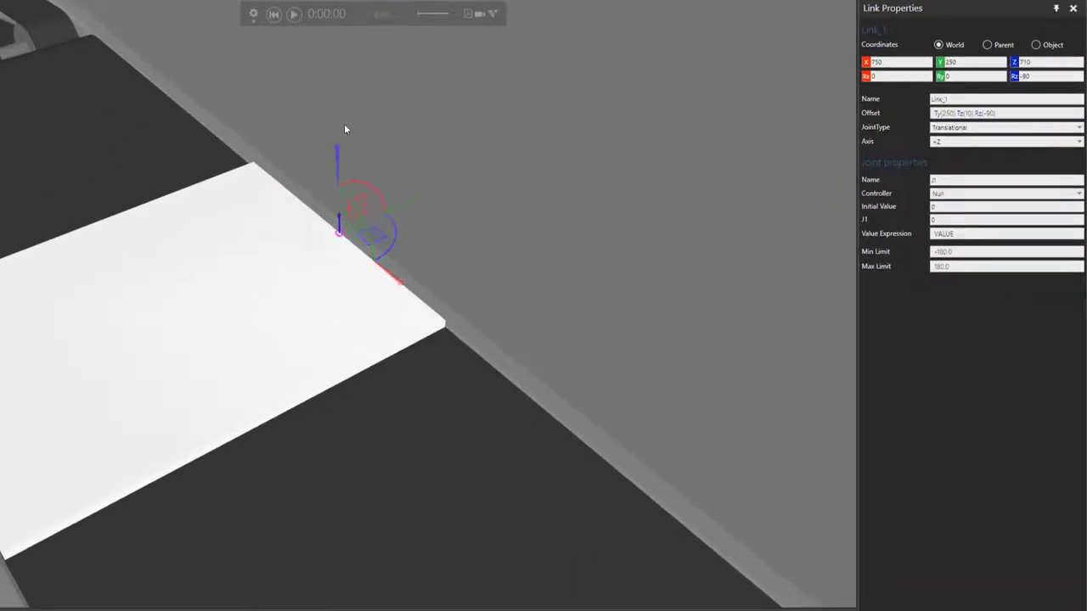
pyautogui.scroll(-5, 535, 234)
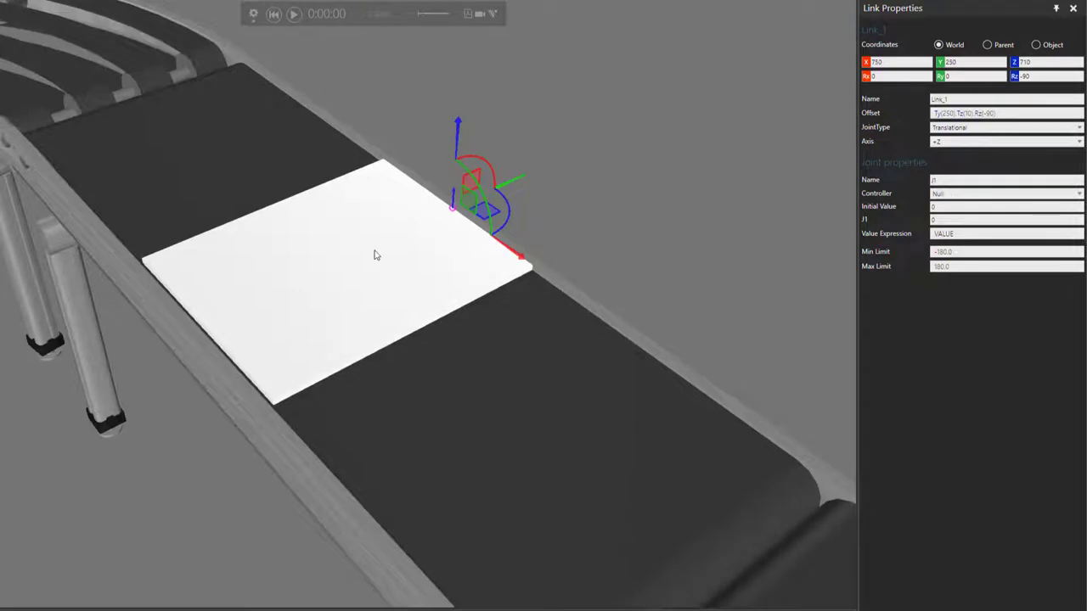
pyautogui.click(955, 144)
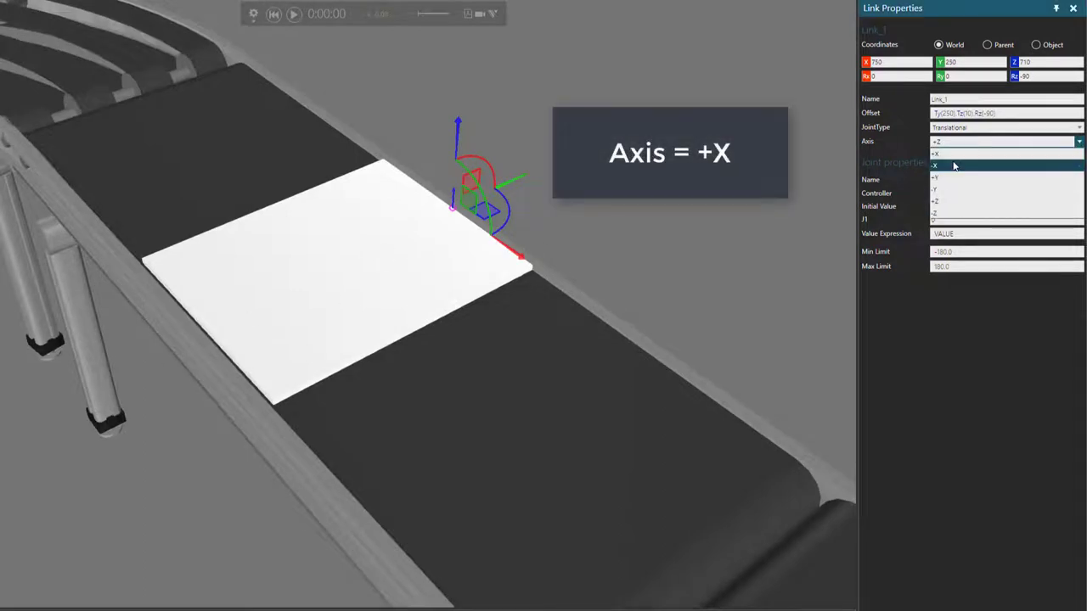
pyautogui.click(953, 158)
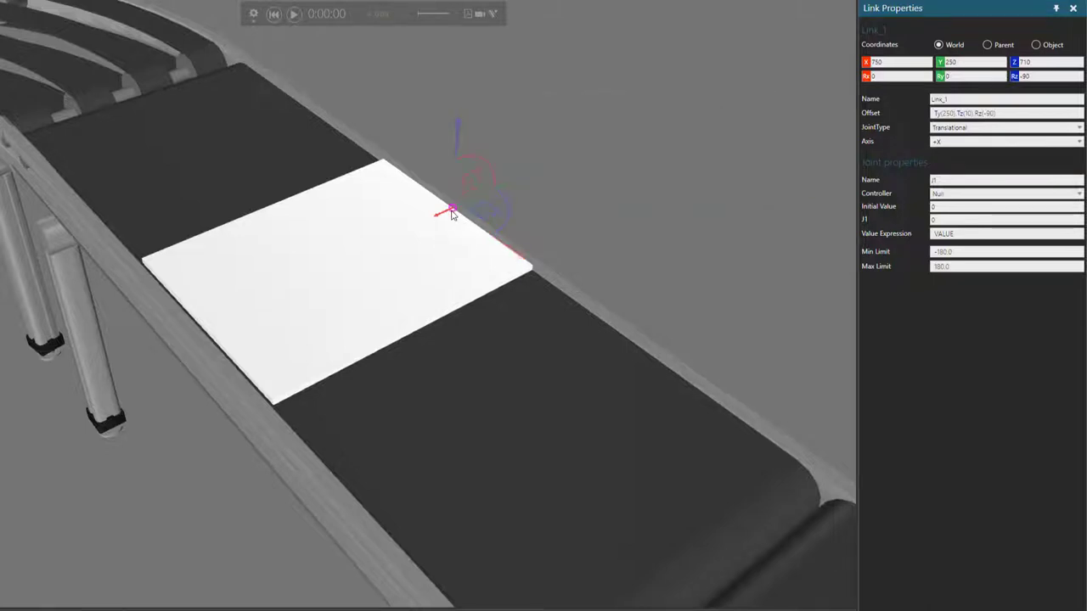
# Step: Switch the link's coordinate reference to Object so it uses the link's own coordinate system
pyautogui.scroll(3, 450, 212)
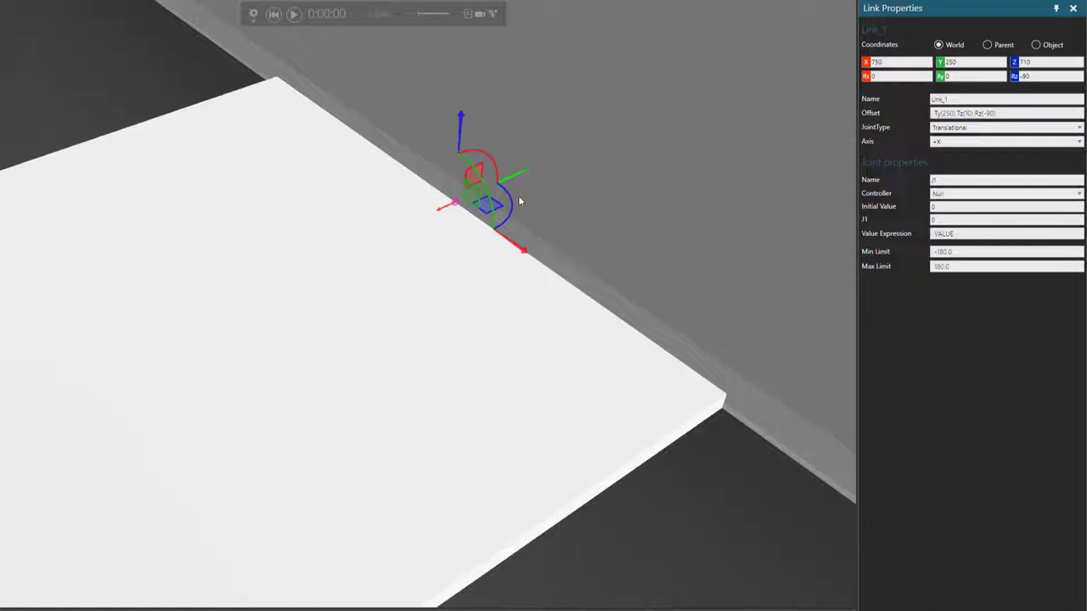
pyautogui.click(1037, 45)
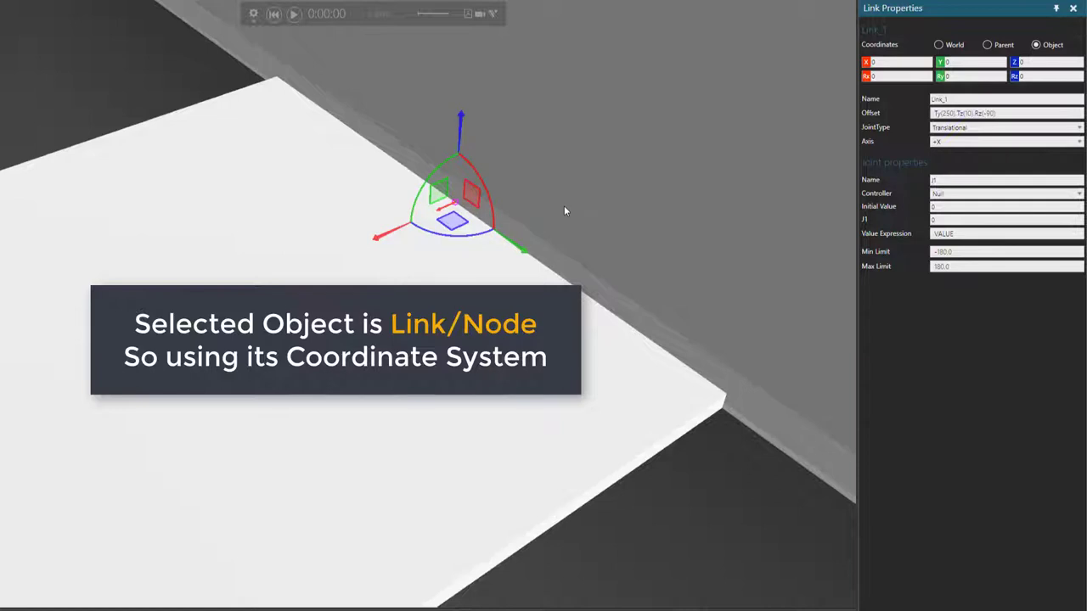
pyautogui.scroll(-3, 569, 206)
pyautogui.moveTo(584, 187); pyautogui.dragTo(594, 246, button='middle')
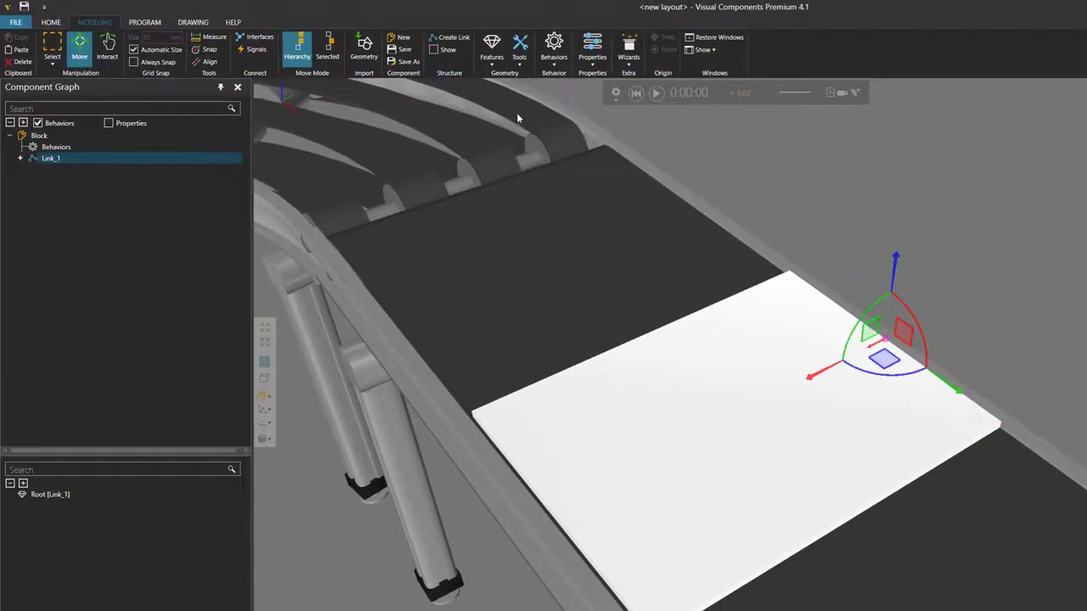
# Step: Add a primitive Box feature to the link with Length 50 and Width 500
pyautogui.click(491, 48)
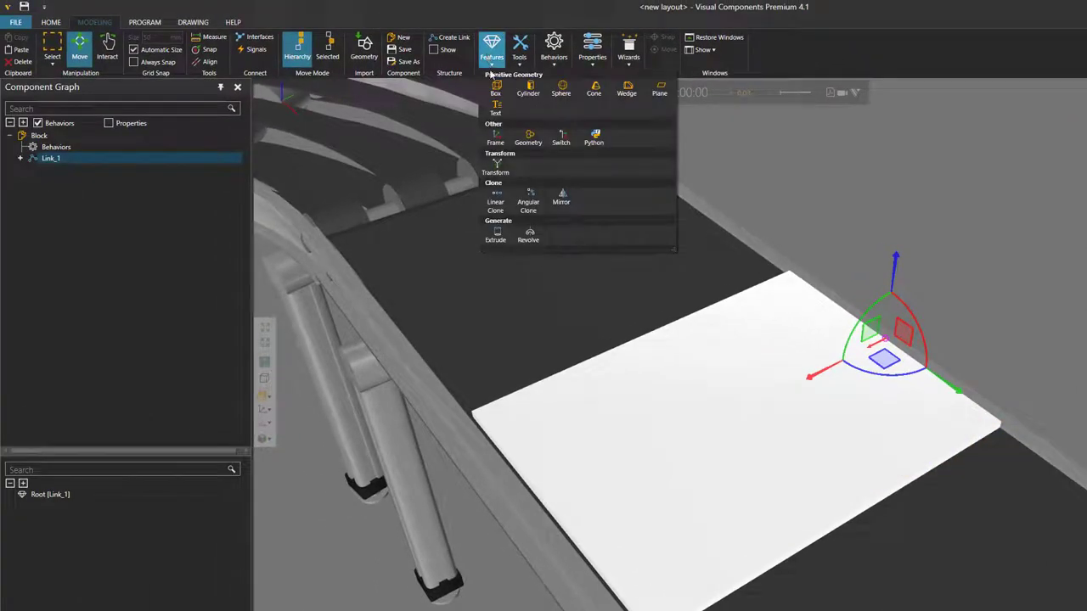
pyautogui.click(496, 88)
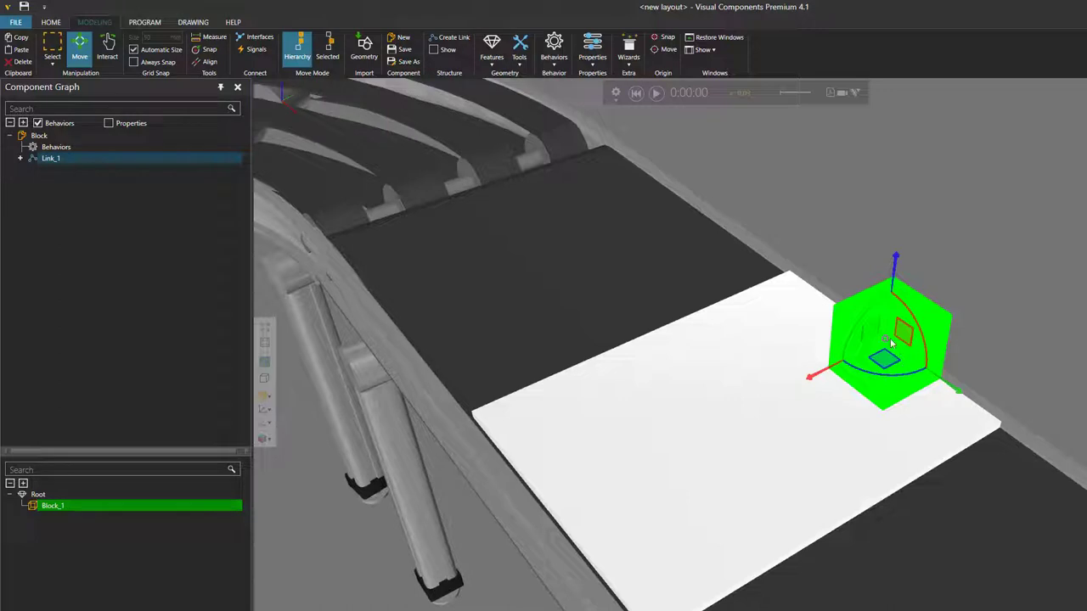
pyautogui.scroll(3, 905, 338)
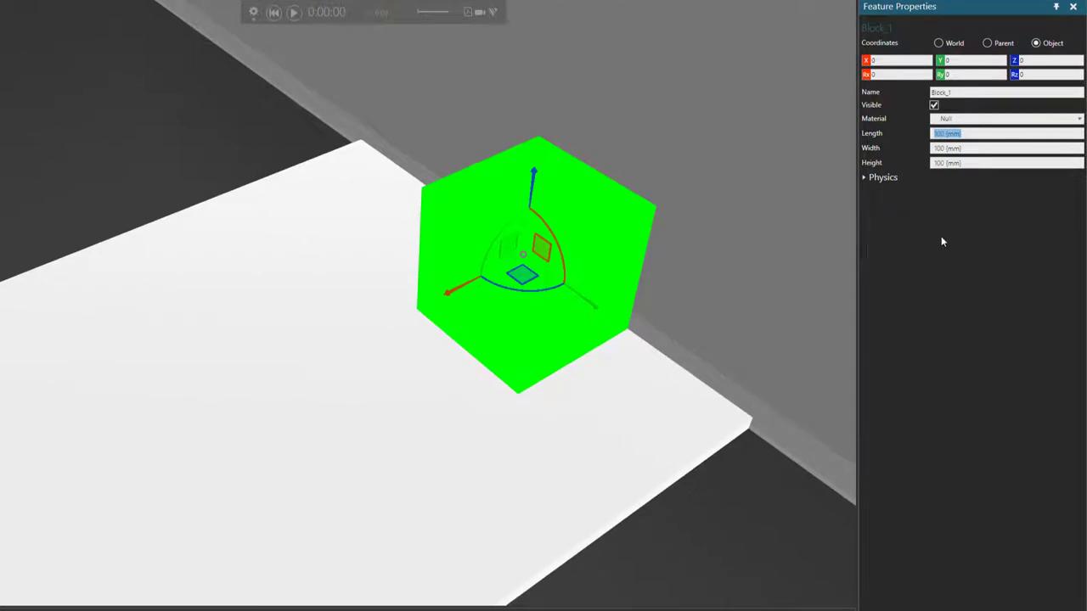
pyautogui.write('500')
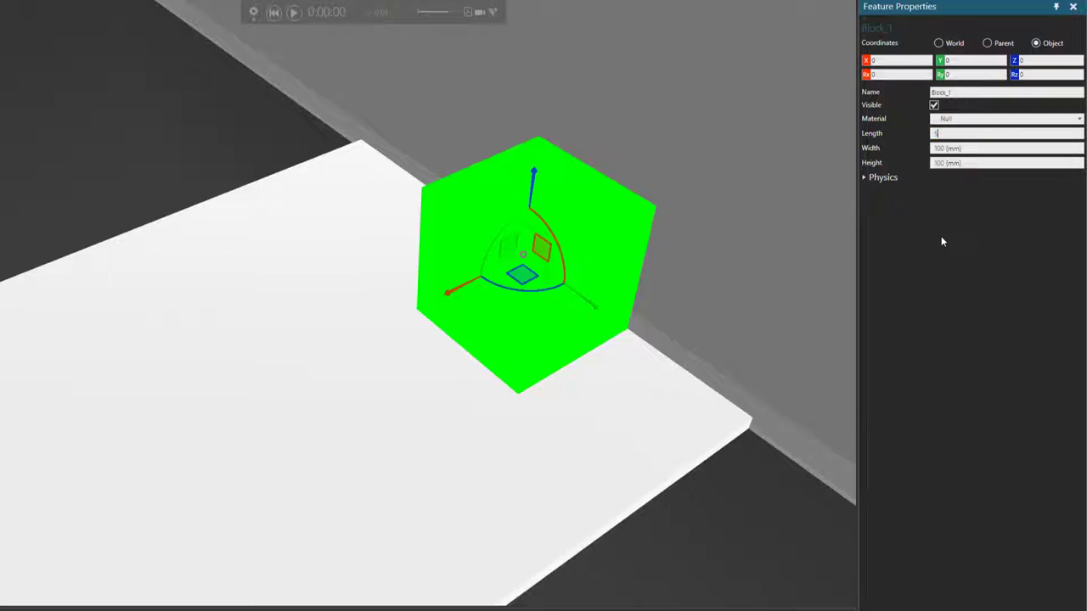
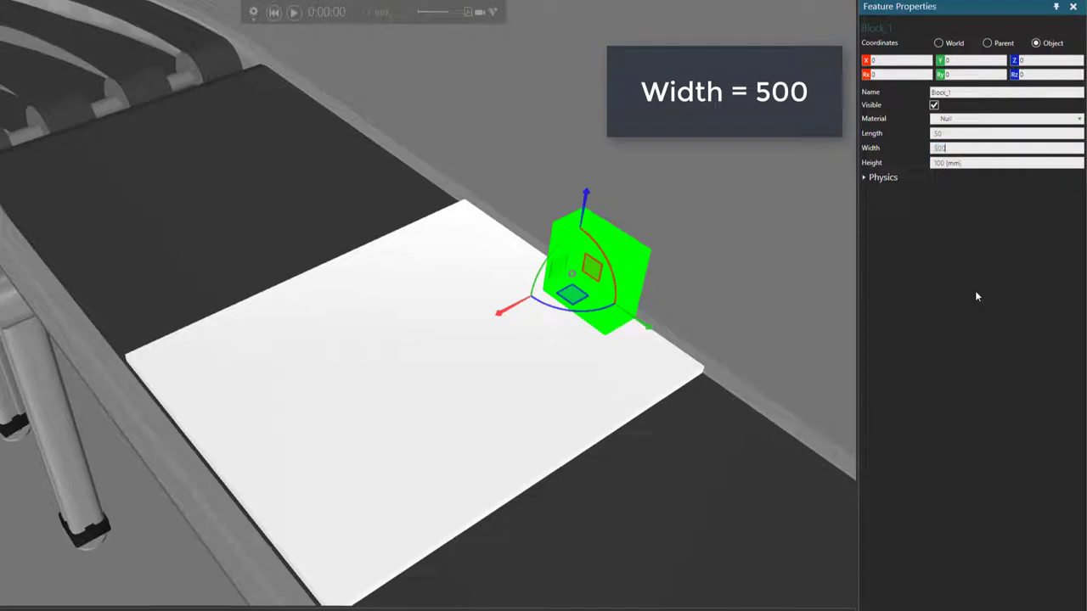
# Step: Change the 3D view's render mode to Face edges shaded
pyautogui.moveTo(680, 223); pyautogui.dragTo(721, 224, button='right')
pyautogui.moveTo(651, 238); pyautogui.dragTo(708, 298, button='right')
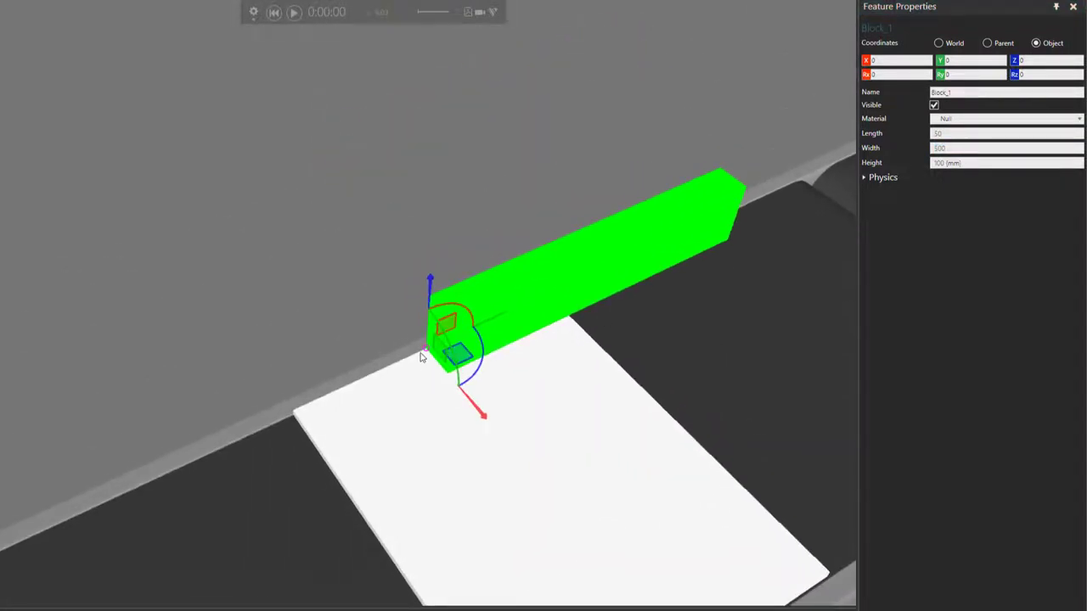
pyautogui.scroll(2, 377, 393)
pyautogui.moveTo(210, 474); pyautogui.dragTo(239, 455, button='right')
pyautogui.scroll(4, 233, 456)
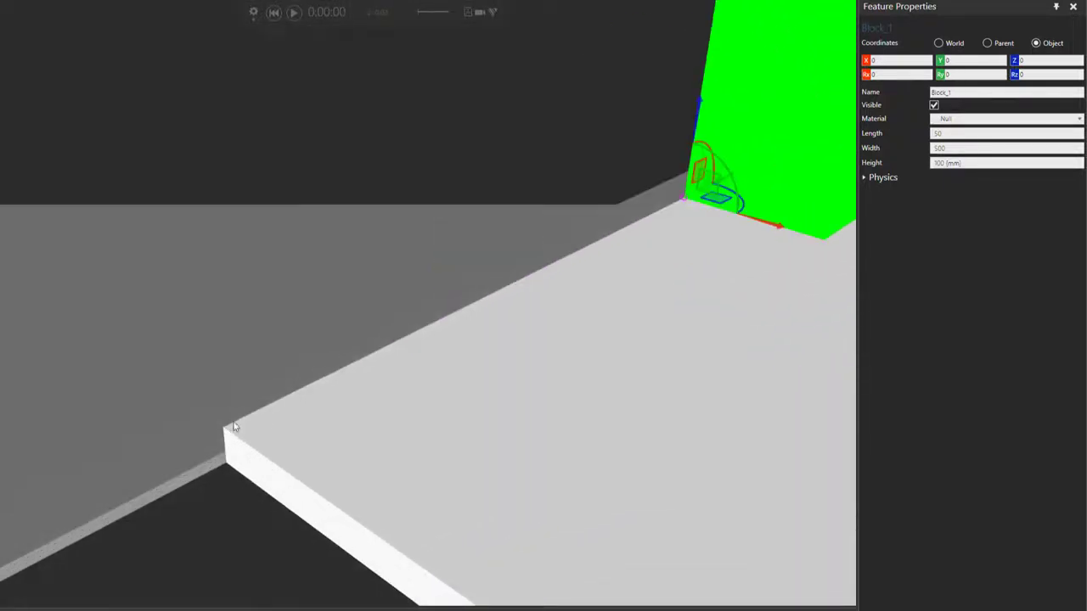
pyautogui.scroll(-3, 365, 398)
pyautogui.scroll(2, 450, 389)
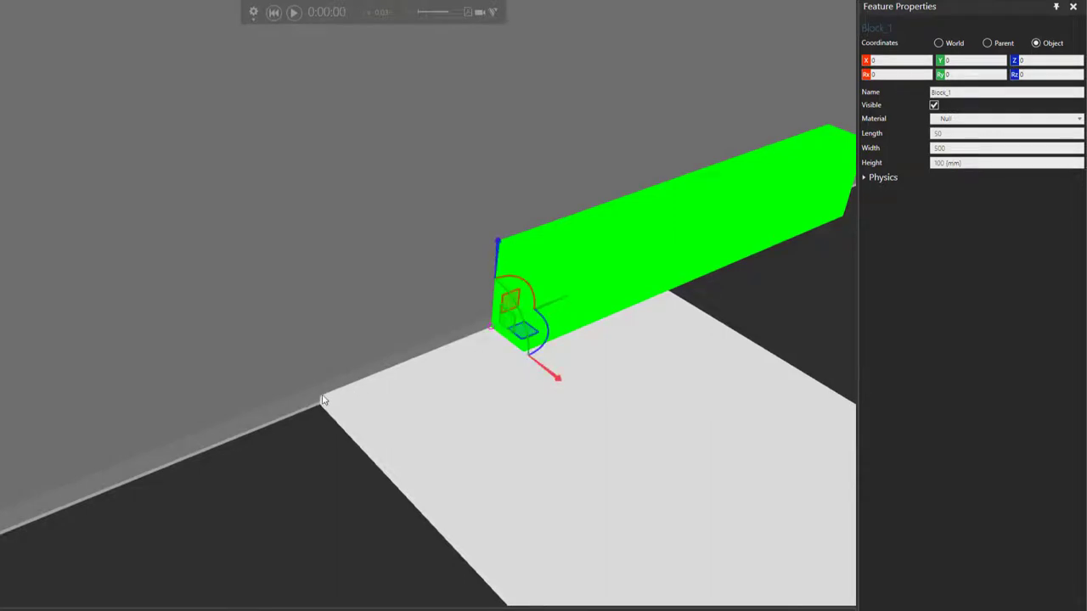
pyautogui.moveTo(547, 304); pyautogui.dragTo(538, 355)
pyautogui.scroll(2, 333, 344)
pyautogui.scroll(1, 333, 344)
pyautogui.click(75, 316)
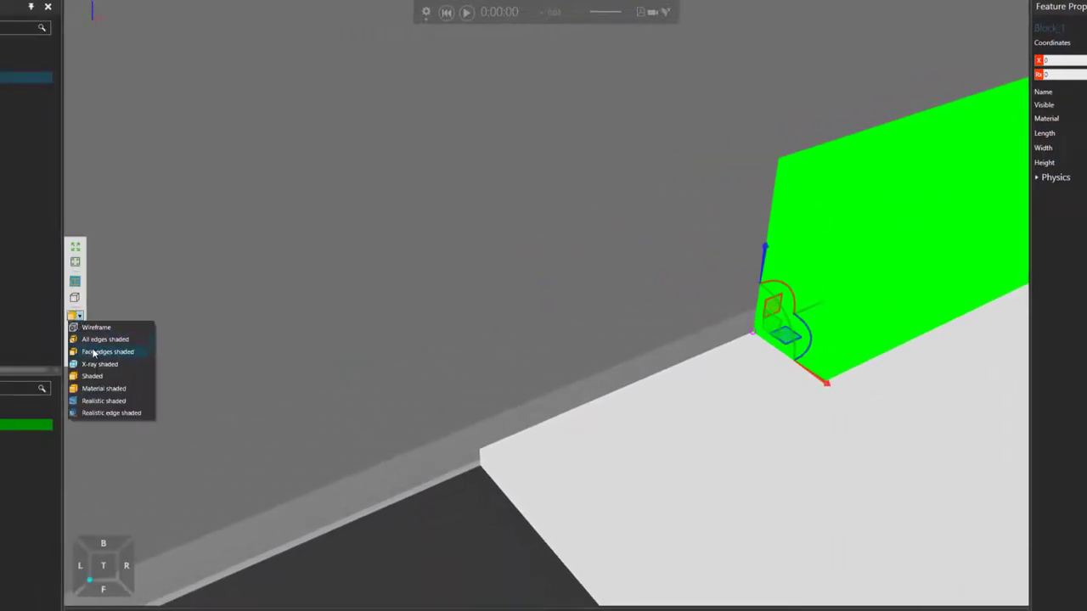
pyautogui.click(91, 351)
# Step: Move the box feature along its Y axis so its origin meets the end corner of the plate's side edge
pyautogui.scroll(2, 500, 406)
pyautogui.moveTo(441, 411); pyautogui.dragTo(430, 358, button='right')
pyautogui.moveTo(493, 308); pyautogui.dragTo(379, 330, button='middle')
pyautogui.scroll(-3, 478, 335)
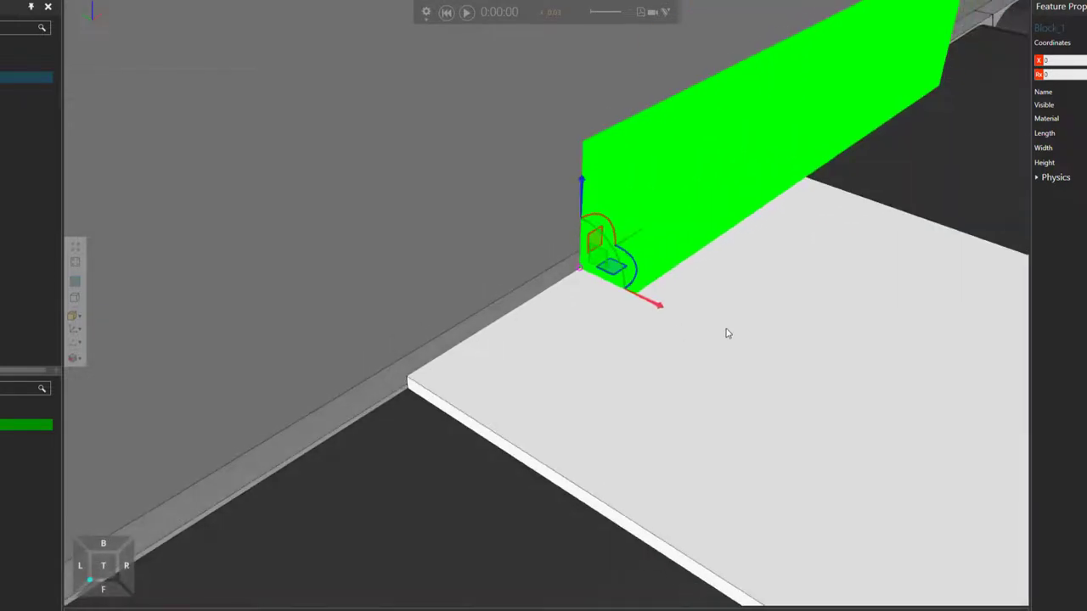
pyautogui.moveTo(644, 244); pyautogui.dragTo(643, 507)
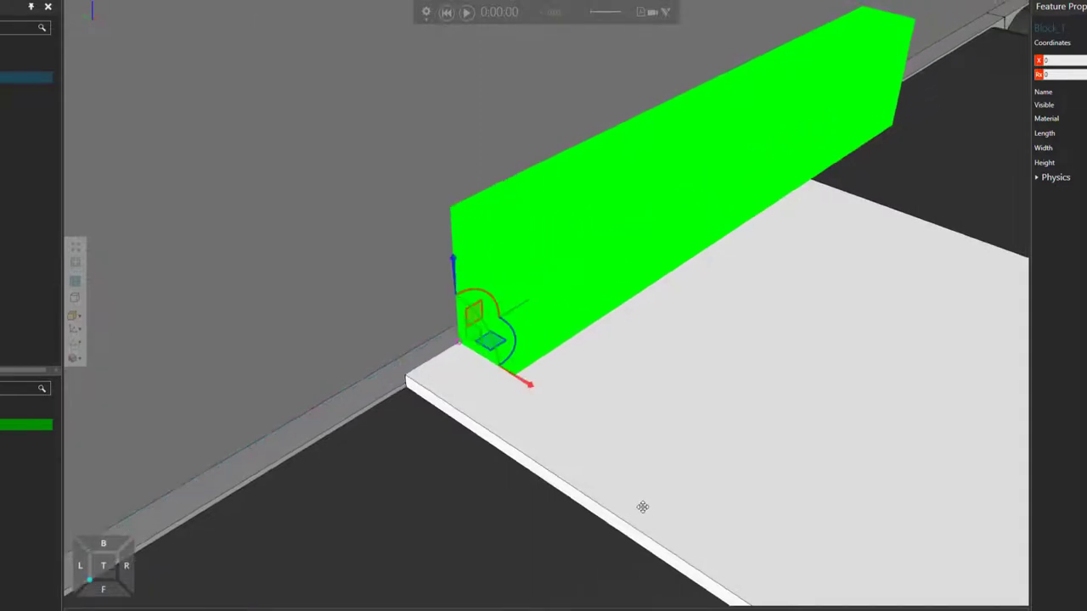
pyautogui.moveTo(643, 507); pyautogui.dragTo(519, 505, button='right')
pyautogui.moveTo(465, 534); pyautogui.dragTo(513, 308, button='right')
pyautogui.moveTo(512, 307); pyautogui.dragTo(503, 415)
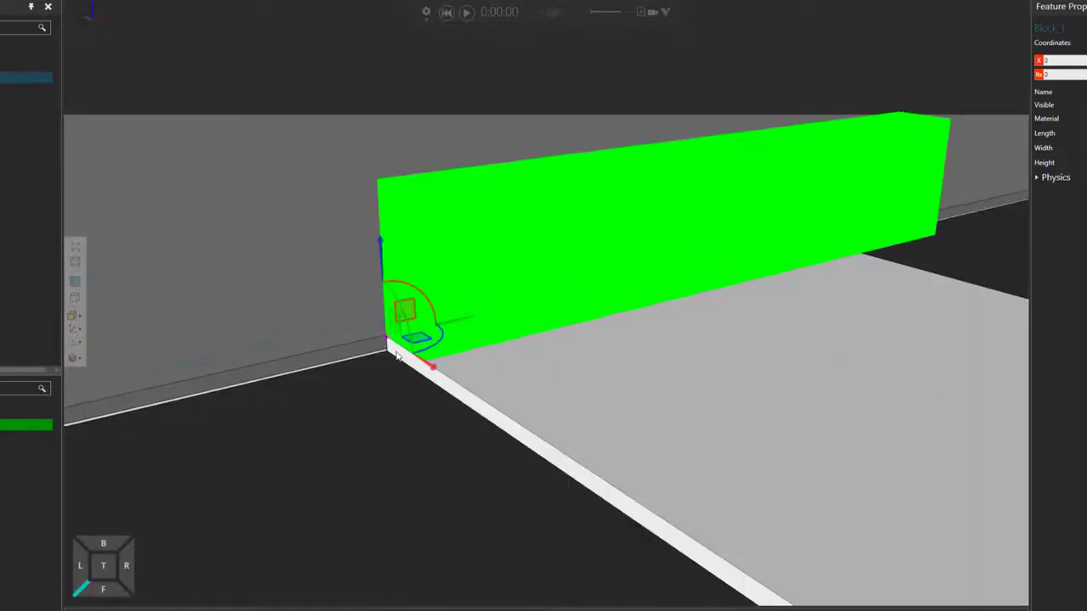
pyautogui.scroll(5, 374, 352)
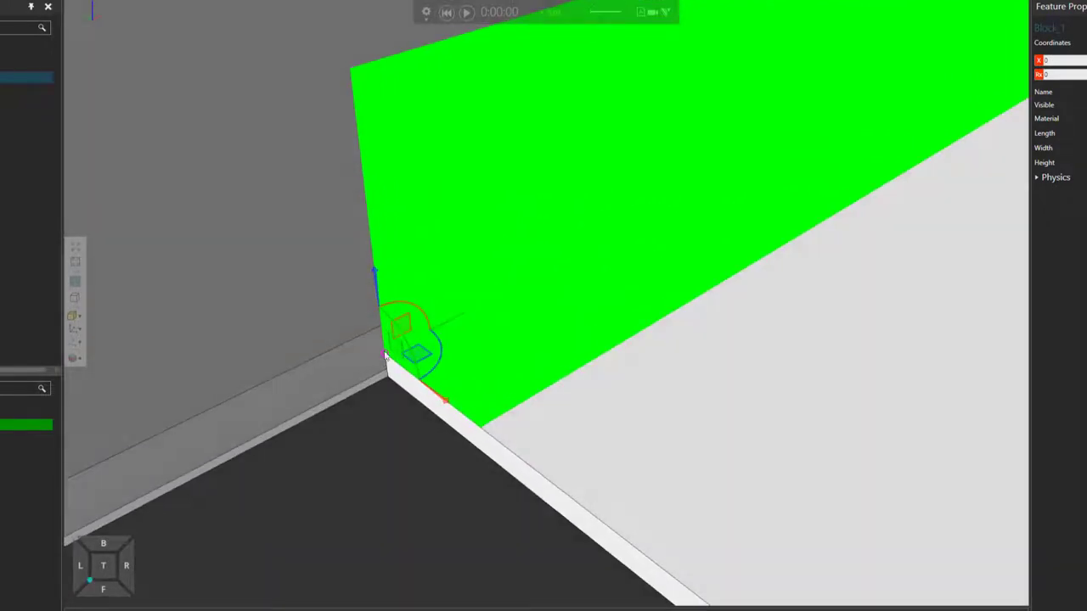
# Step: Snap the box feature to the plate's top end corner so it sits flush with the side edge
pyautogui.moveTo(399, 349); pyautogui.dragTo(404, 364, button='right')
pyautogui.moveTo(441, 331); pyautogui.dragTo(621, 189)
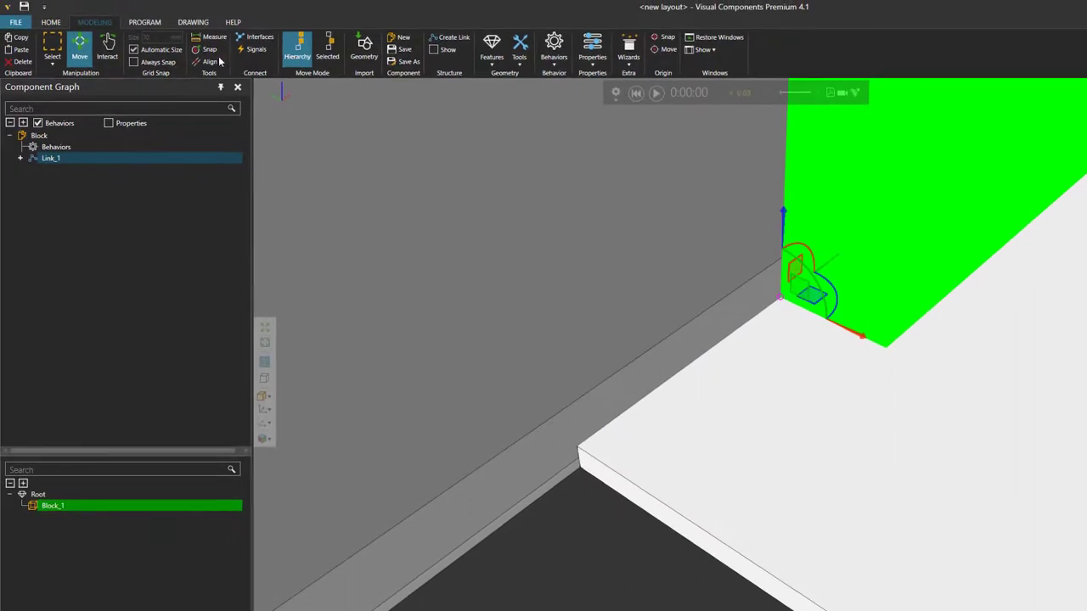
pyautogui.click(204, 48)
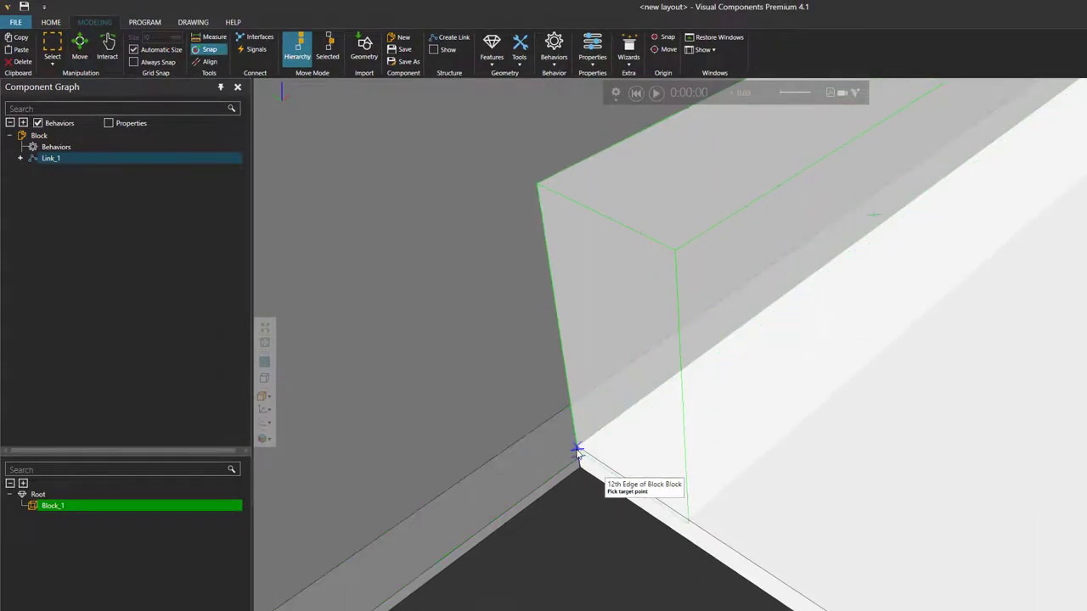
pyautogui.click(576, 448)
# Step: Set the box feature's width to 400 so it matches the plate's side
pyautogui.scroll(-3, 576, 450)
pyautogui.moveTo(1053, 284); pyautogui.dragTo(1032, 287, button='right')
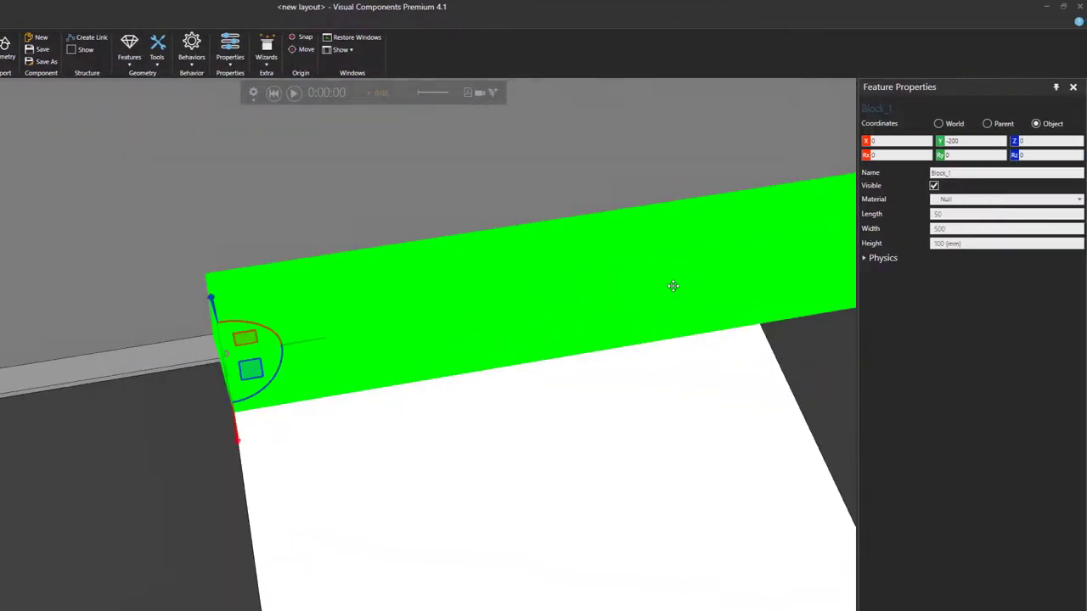
pyautogui.moveTo(671, 286); pyautogui.dragTo(701, 265, button='right')
pyautogui.scroll(-4, 700, 300)
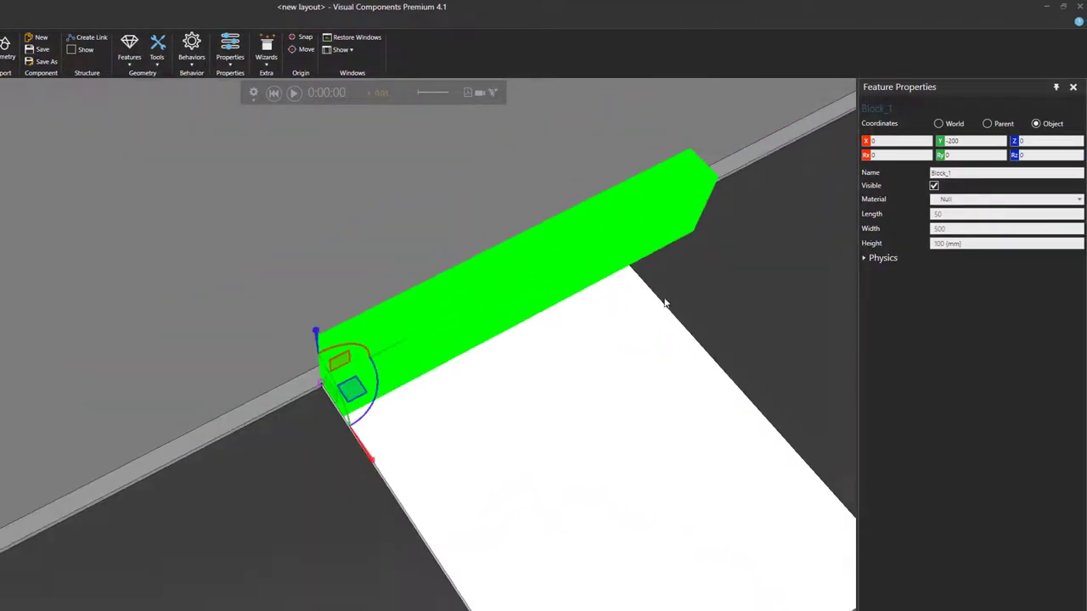
pyautogui.doubleClick(939, 229)
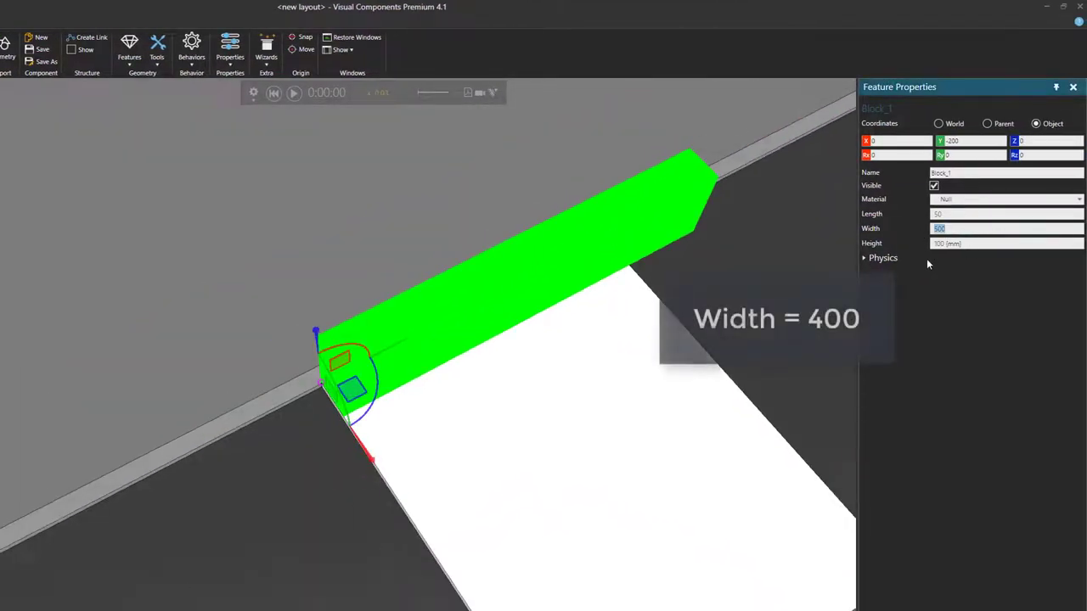
pyautogui.write('400')
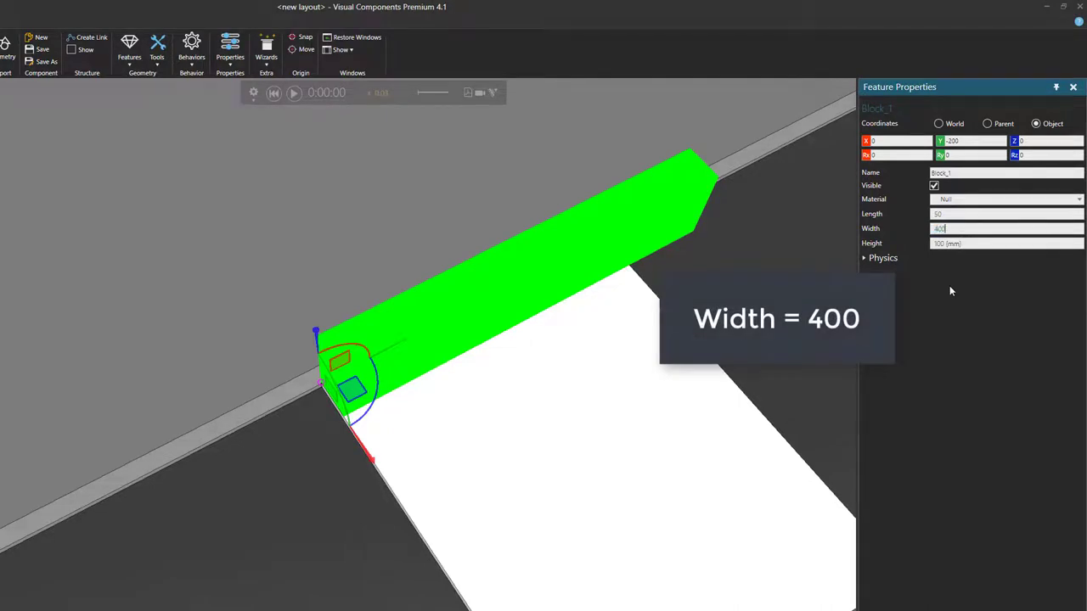
pyautogui.press('Return')
pyautogui.moveTo(642, 363); pyautogui.dragTo(643, 351, button='right')
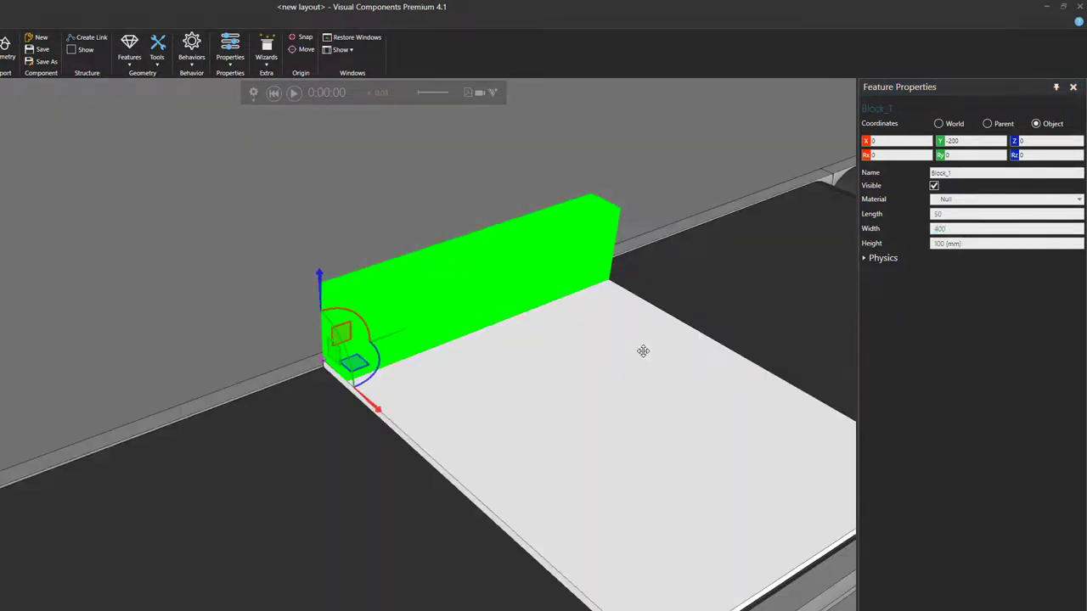
# Step: Assign the pink_matte material to the box feature and deselect it
pyautogui.click(964, 201)
pyautogui.scroll(-15, 974, 271)
pyautogui.scroll(10, 974, 271)
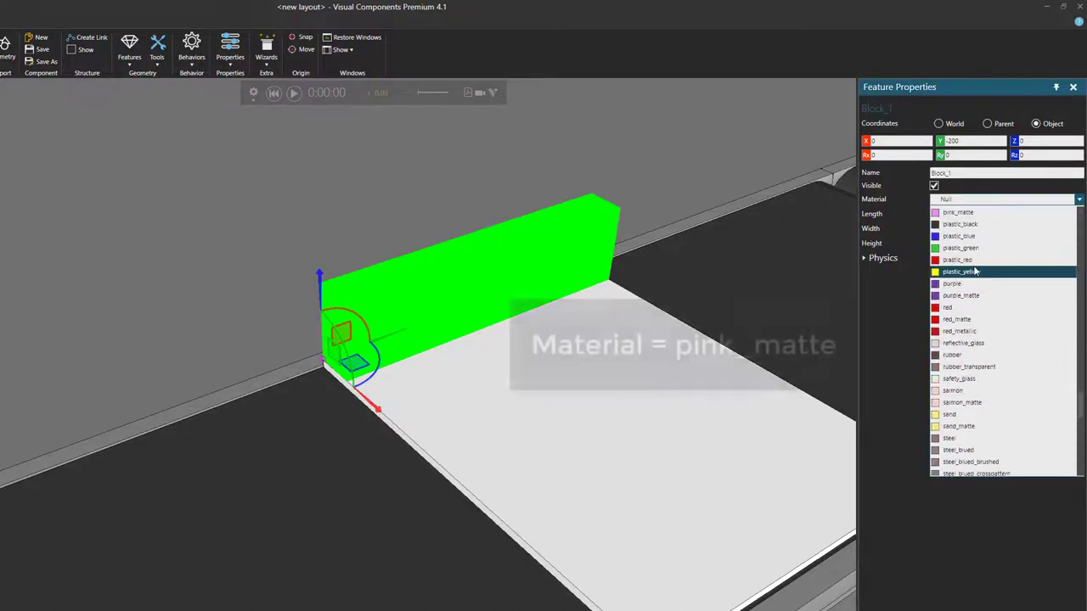
pyautogui.click(964, 216)
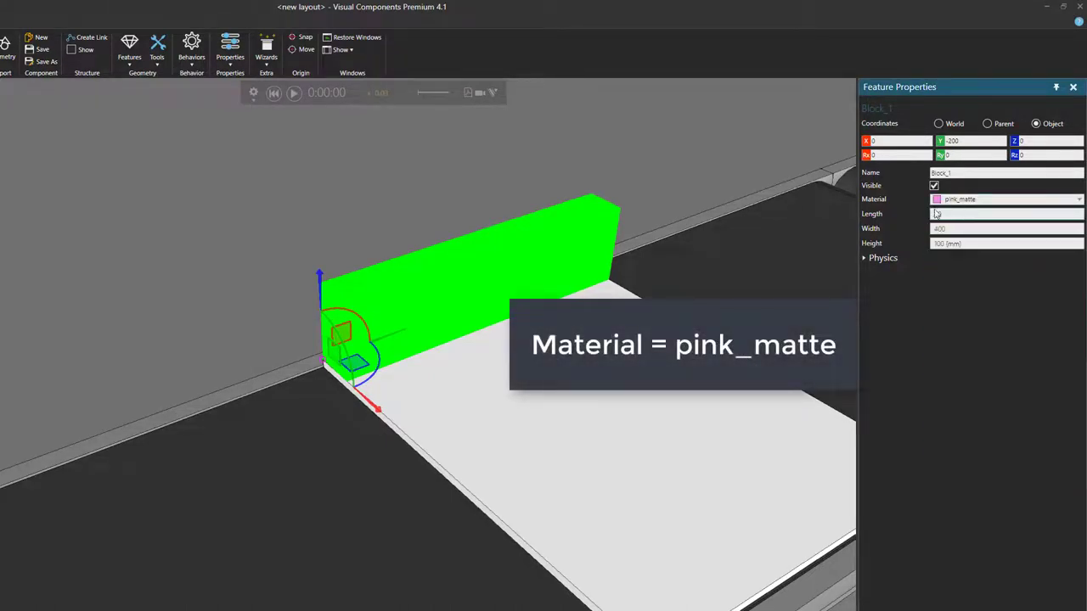
pyautogui.click(595, 174)
# Step: Test the pusher's translational joint by jogging the pink box across the plate
pyautogui.moveTo(620, 440); pyautogui.dragTo(637, 437, button='right')
pyautogui.moveTo(663, 449); pyautogui.dragTo(480, 408, button='middle')
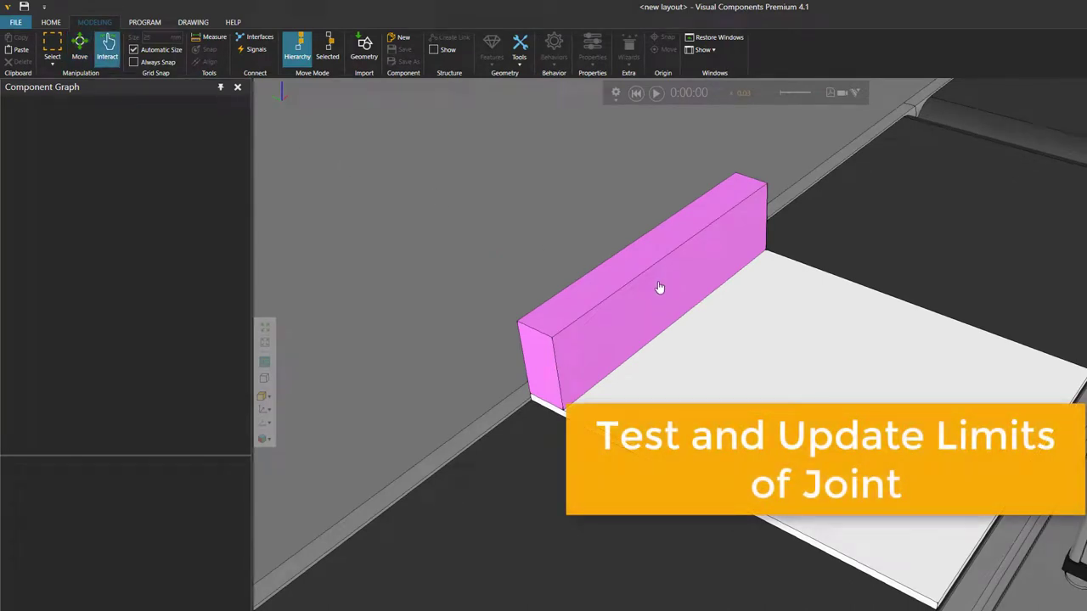
pyautogui.moveTo(650, 291); pyautogui.dragTo(722, 360)
pyautogui.moveTo(631, 109); pyautogui.dragTo(648, 243)
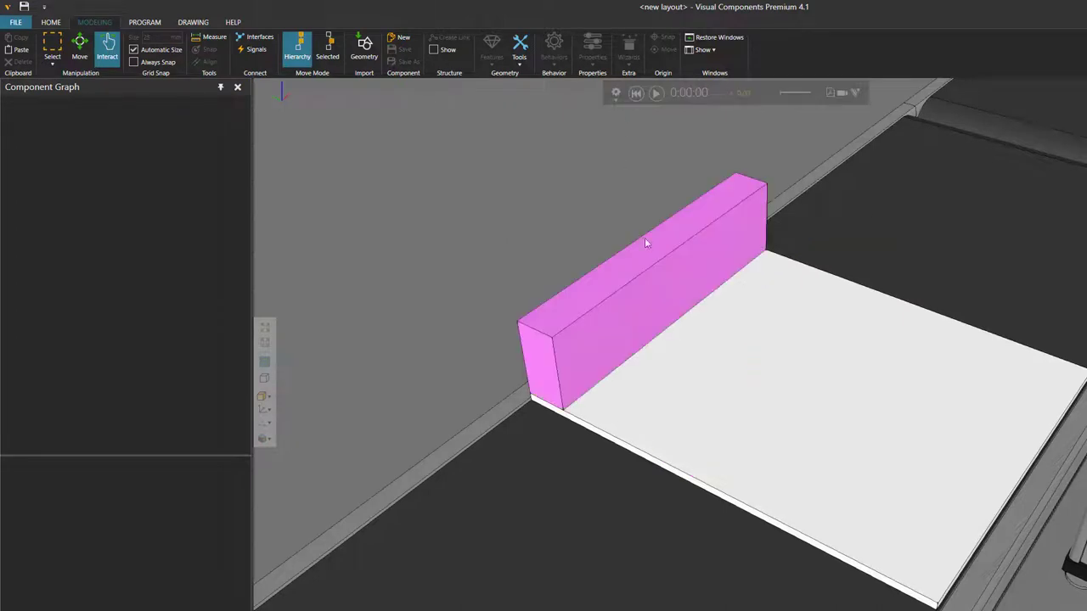
# Step: Set the pusher link's joint limits to a minimum of 0 and a maximum of 450
pyautogui.click(684, 274)
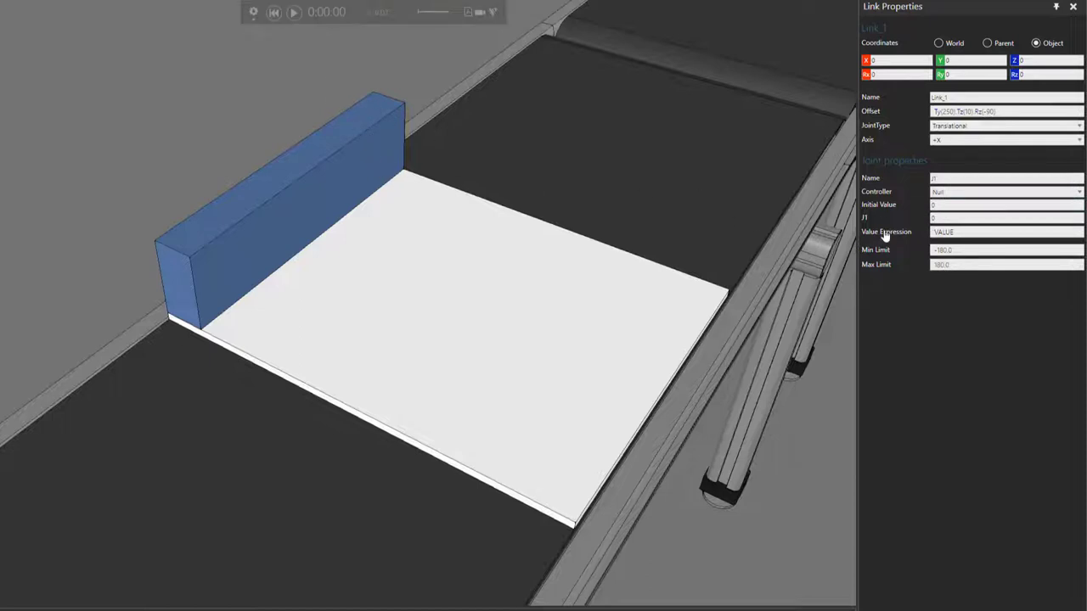
pyautogui.click(946, 251)
pyautogui.write('0')
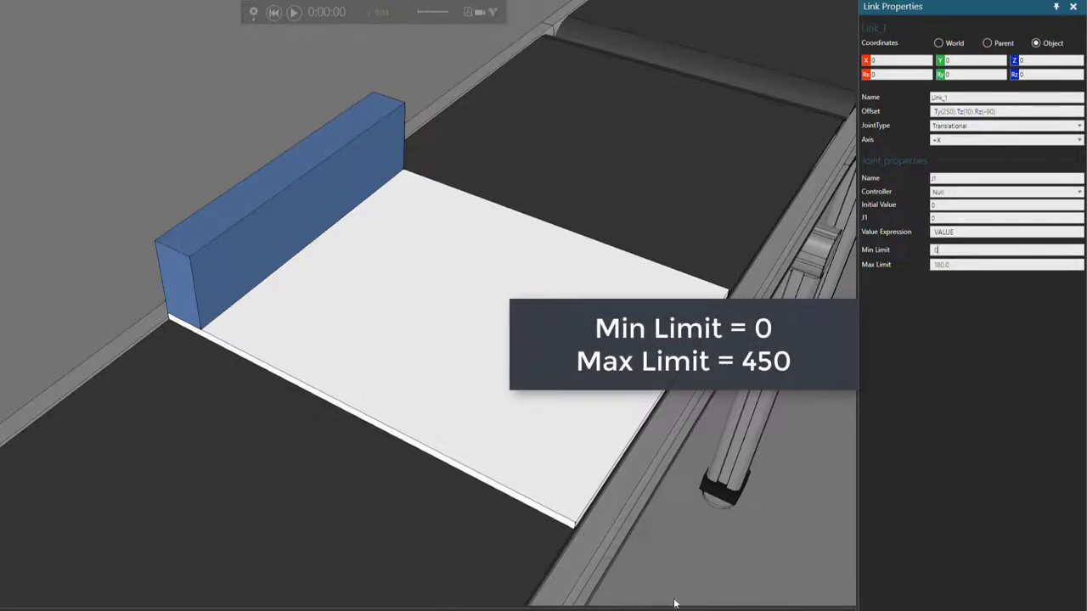
pyautogui.press('Return')
pyautogui.write('450')
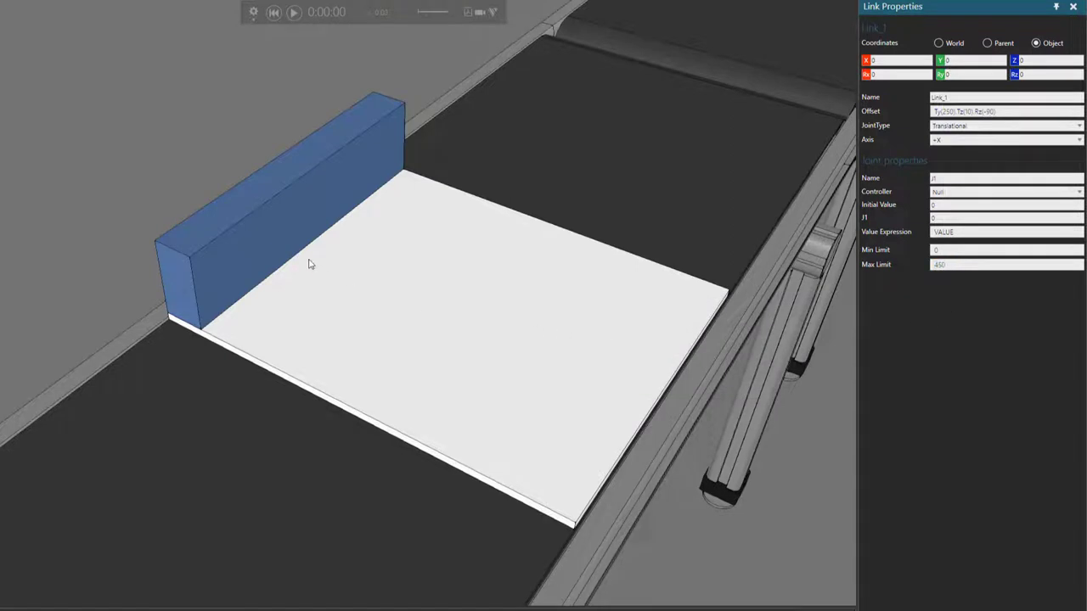
# Step: Jog the pusher across the plate to test the joint limits, and reset the simulation
pyautogui.moveTo(281, 233); pyautogui.dragTo(566, 295)
pyautogui.click(274, 13)
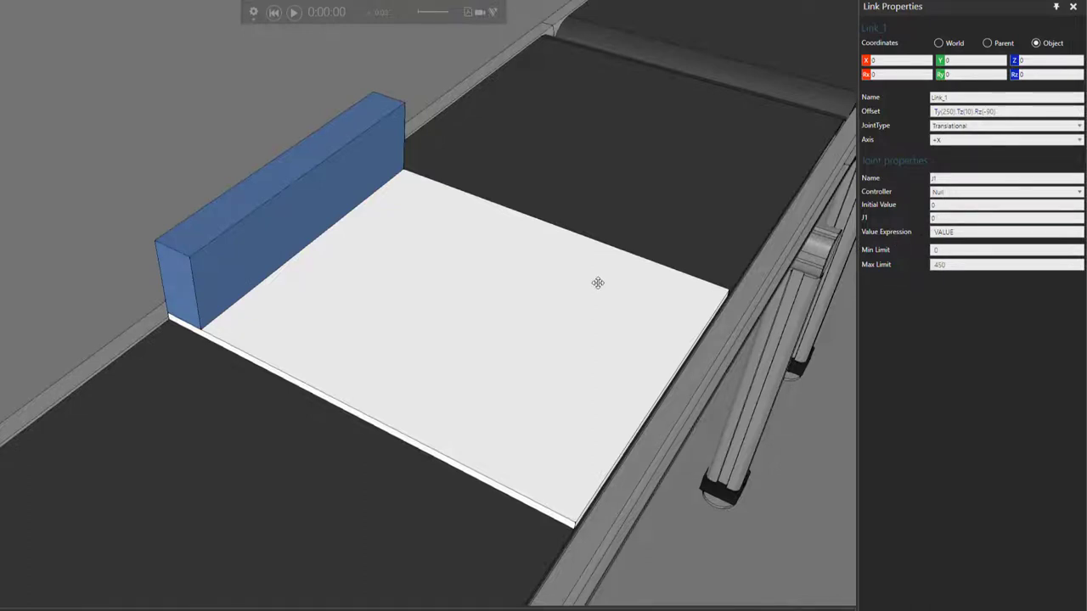
pyautogui.moveTo(599, 288); pyautogui.dragTo(437, 286, button='right')
pyautogui.scroll(-1, 358, 268)
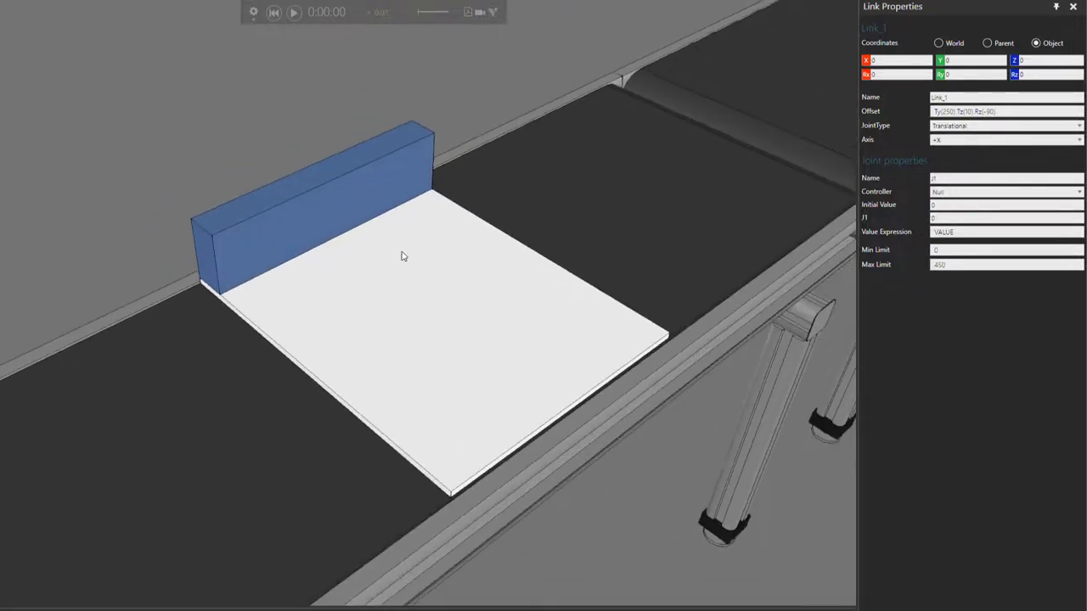
# Step: Assign a new servo controller to the pusher link's joint
pyautogui.click(987, 196)
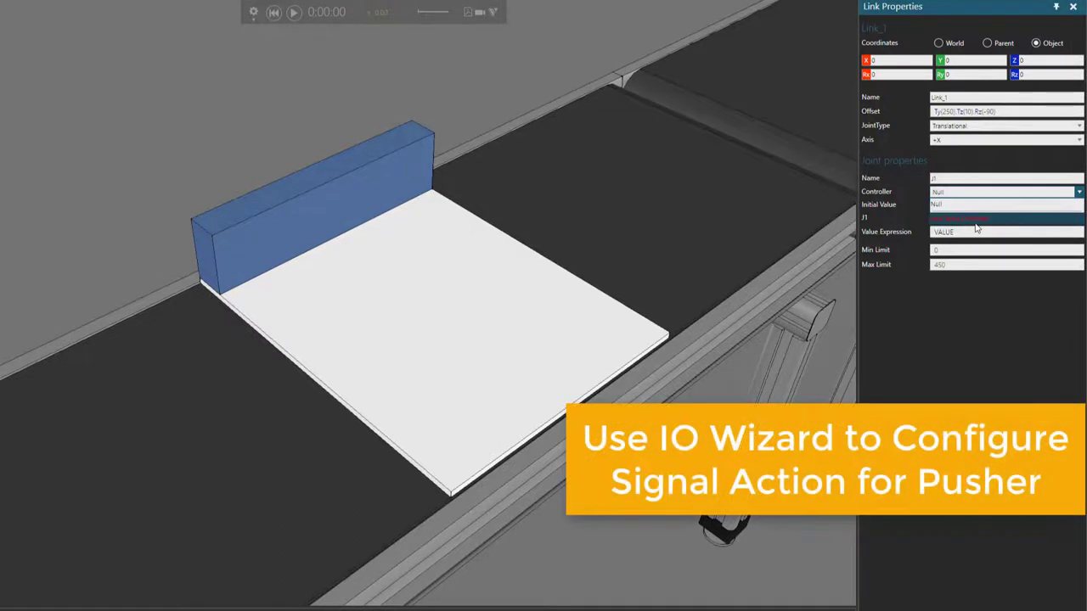
pyautogui.click(966, 223)
pyautogui.moveTo(580, 200); pyautogui.dragTo(589, 204, button='right')
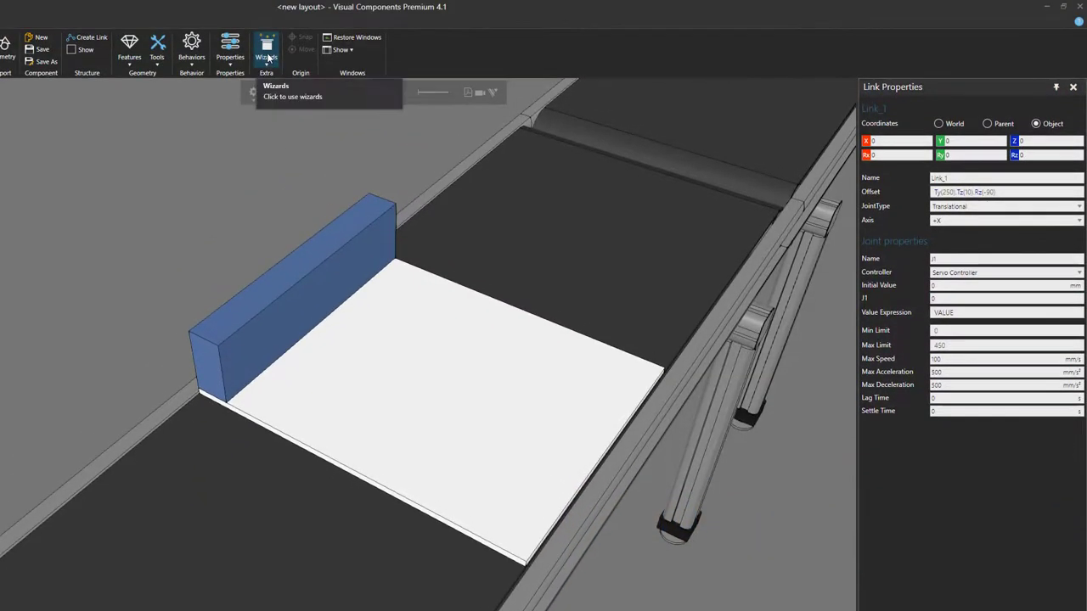
# Step: Open the IO-Control wizard for the block and widen its panel to show the full field names
pyautogui.click(267, 57)
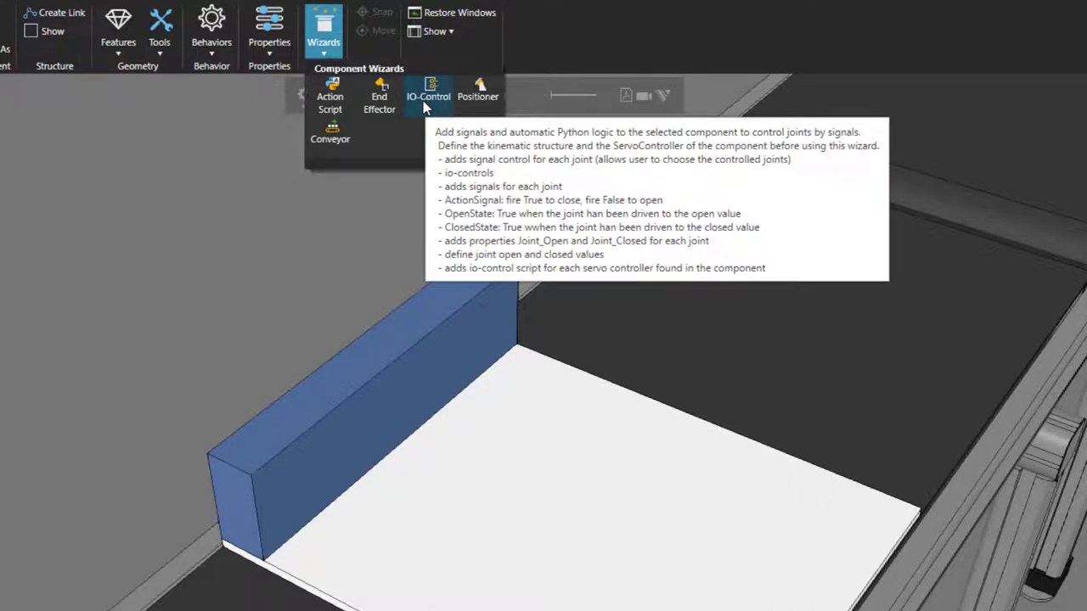
pyautogui.click(423, 100)
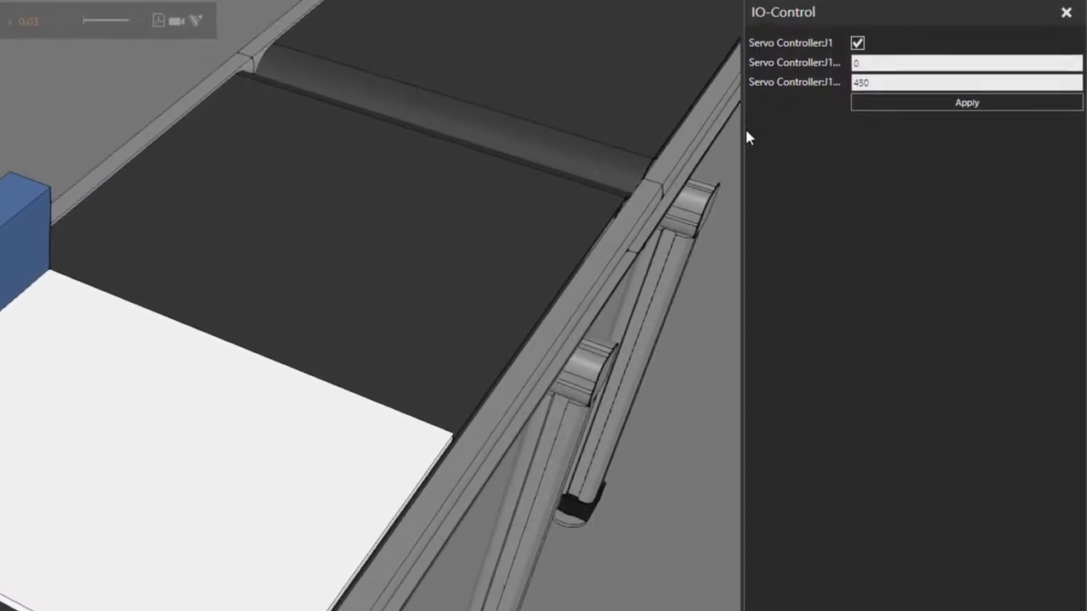
pyautogui.moveTo(744, 133); pyautogui.dragTo(605, 136)
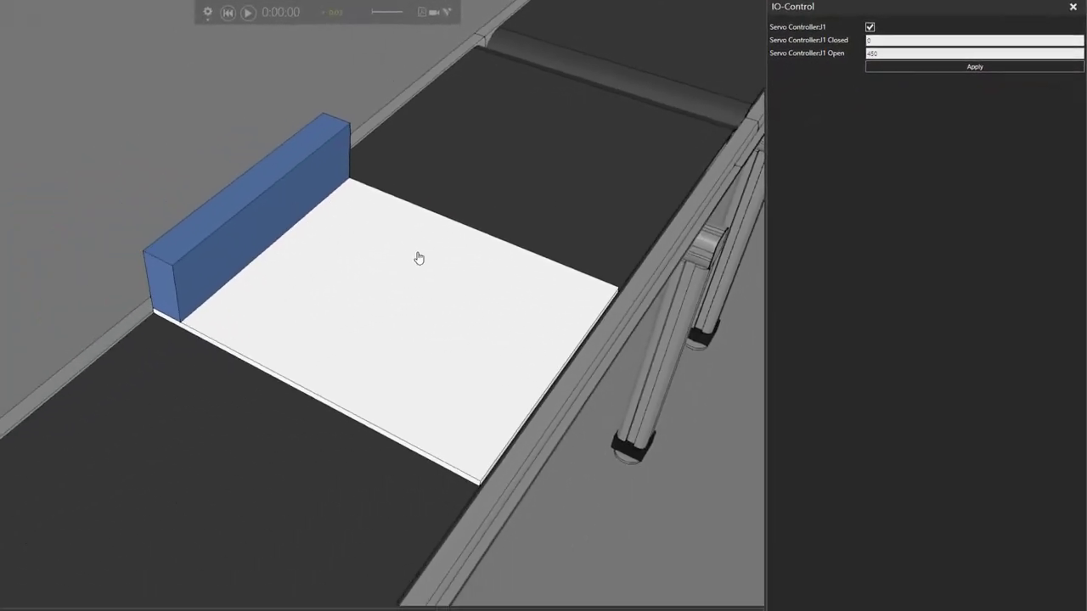
# Step: Check the pusher's travel directions by jogging the joint, and reset the simulation
pyautogui.click(418, 259)
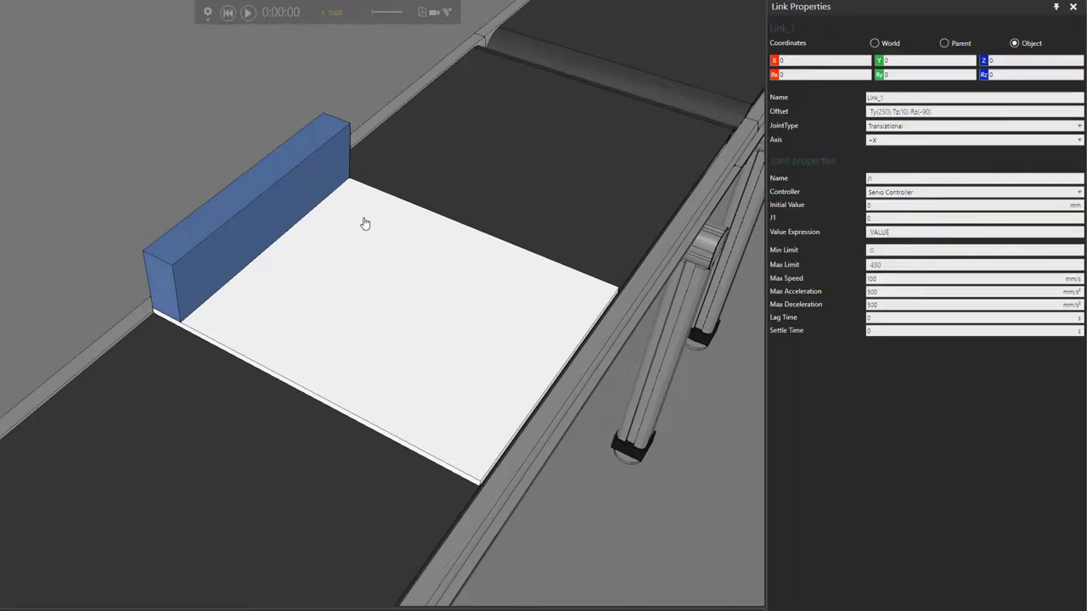
pyautogui.moveTo(253, 194); pyautogui.dragTo(292, 212)
pyautogui.moveTo(328, 256); pyautogui.dragTo(371, 261)
pyautogui.click(227, 13)
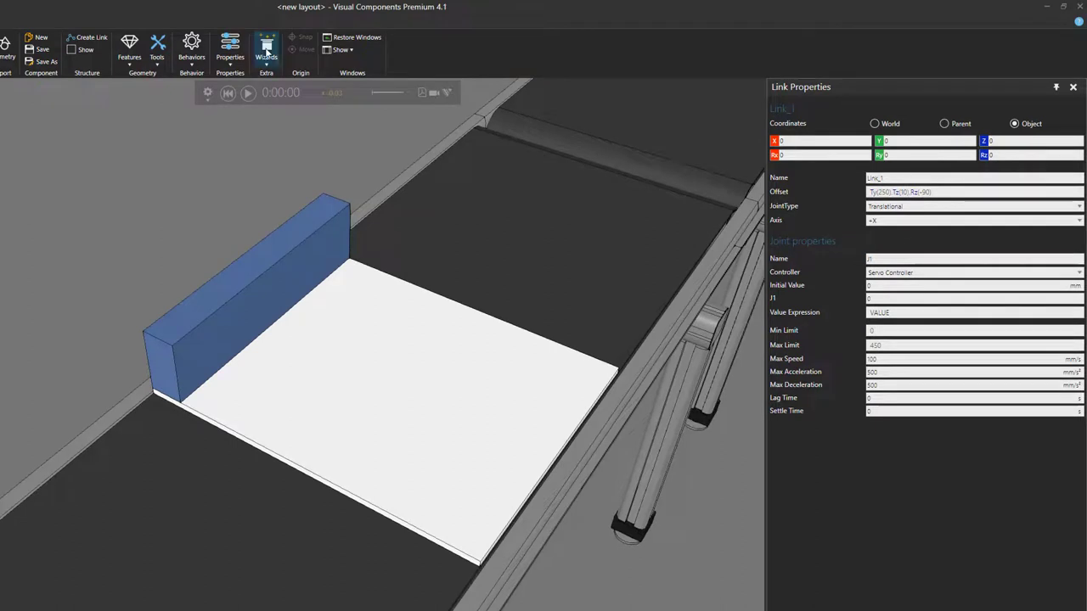
# Step: Reopen the IO-Control wizard and set the Servo Controller J1 Closed value to 450
pyautogui.click(266, 51)
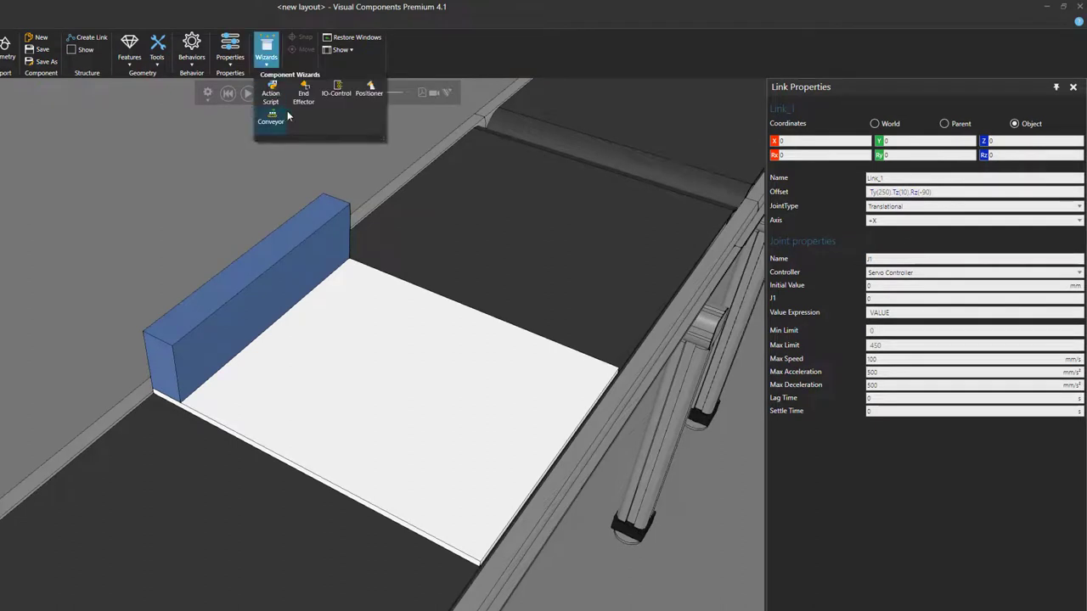
pyautogui.click(339, 96)
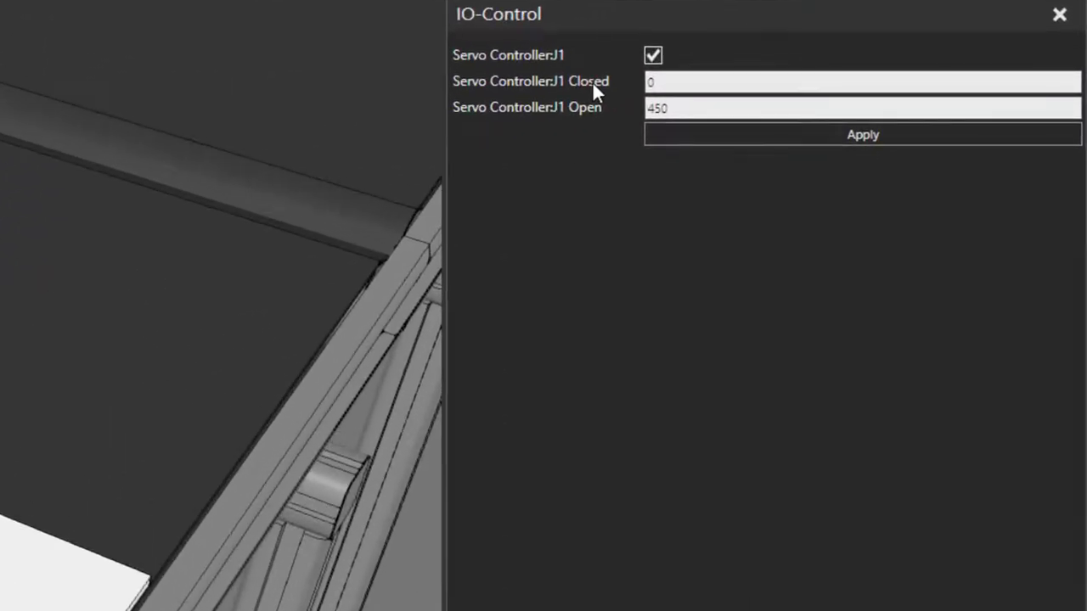
pyautogui.click(675, 109)
pyautogui.moveTo(685, 81); pyautogui.dragTo(613, 75)
pyautogui.write('450')
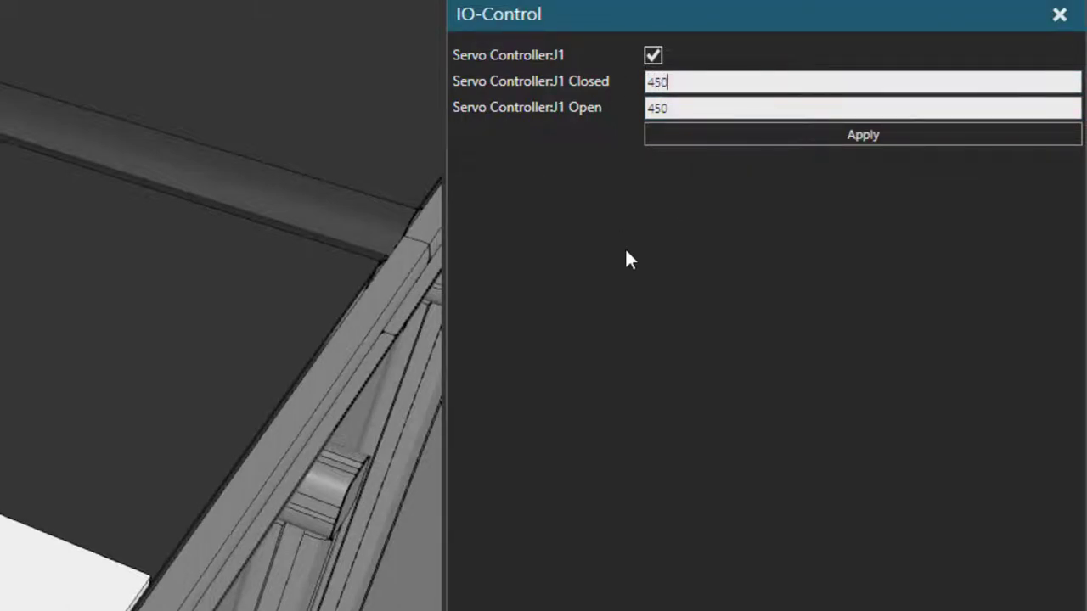
pyautogui.hotkey('ctrl', 'a')
# Step: Set the Servo Controller J1 Open value to 0, apply the IO-Control wizard and close it
pyautogui.click(658, 108)
pyautogui.hotkey('ctrl', 'a')
pyautogui.write('0')
pyautogui.hotkey('ctrl', 'a')
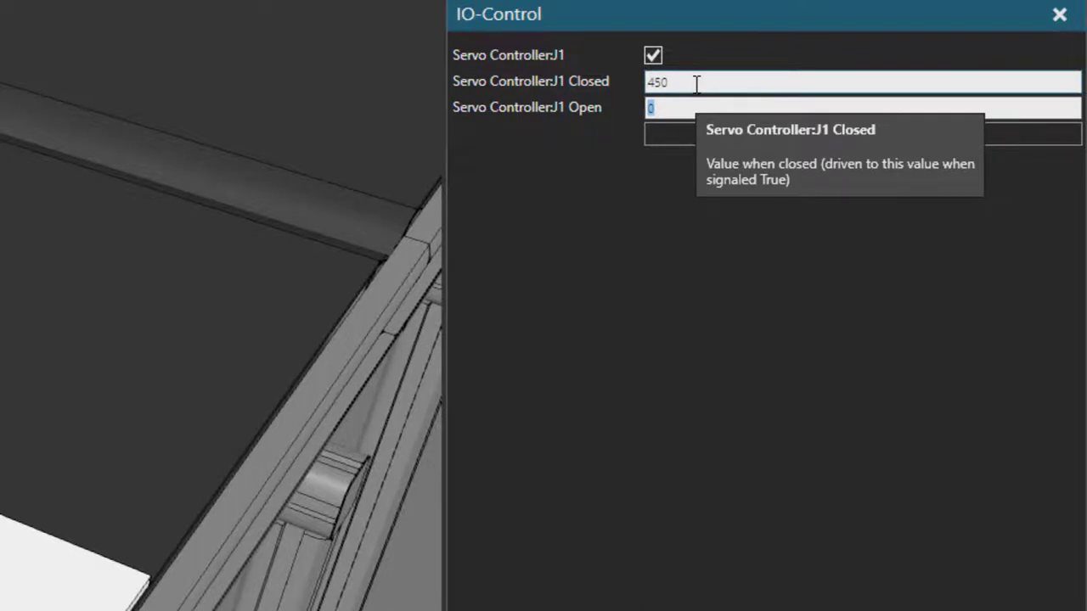
pyautogui.click(682, 137)
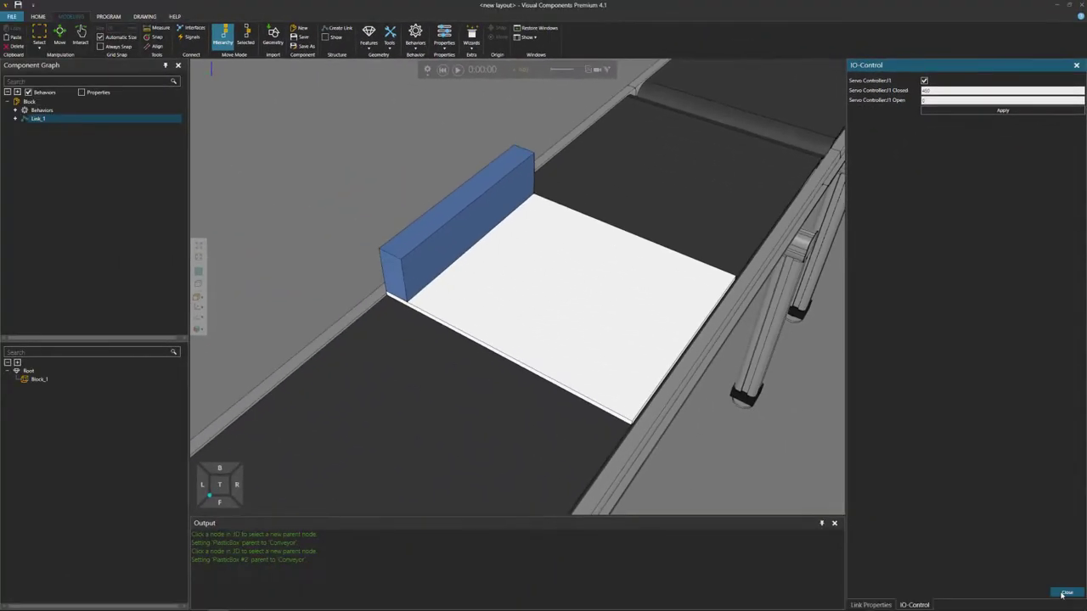
pyautogui.click(1064, 593)
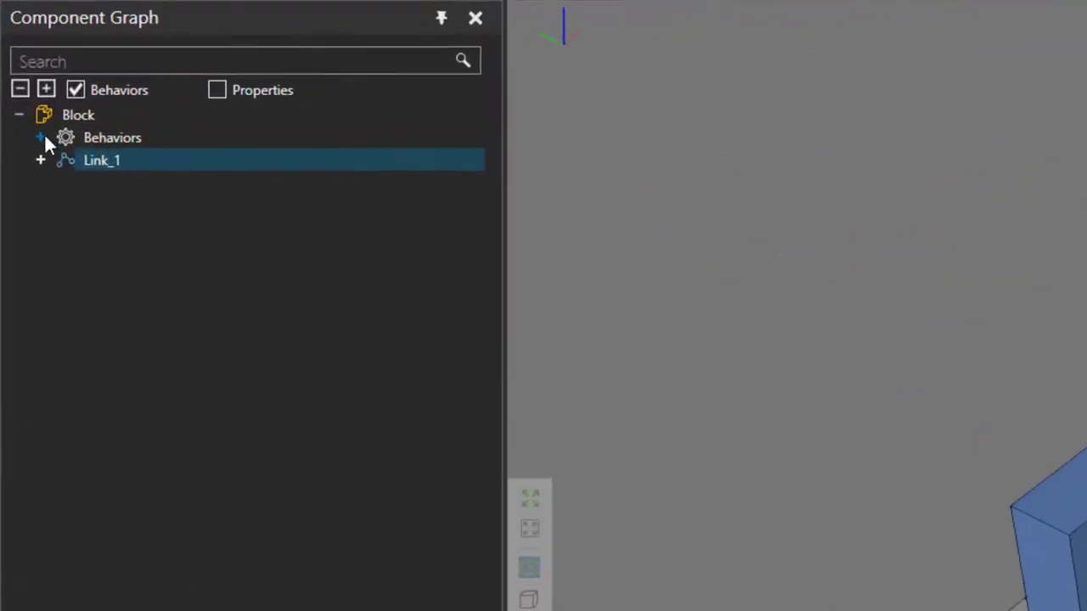
# Step: Expand the block's behaviors and inspect the Servo Controller and its Servo Controller_Script
pyautogui.click(40, 138)
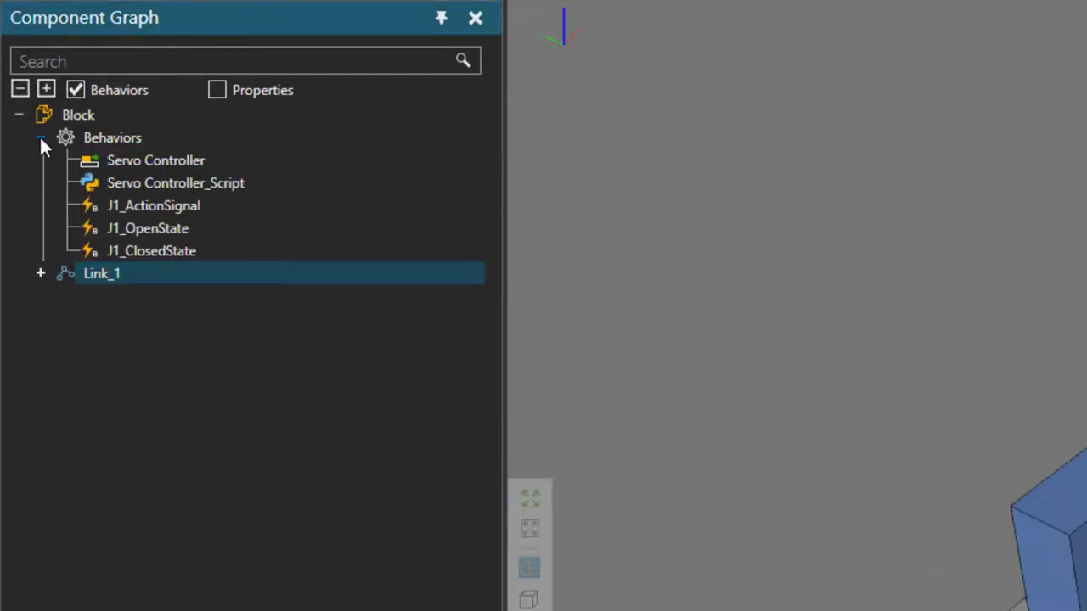
pyautogui.click(165, 163)
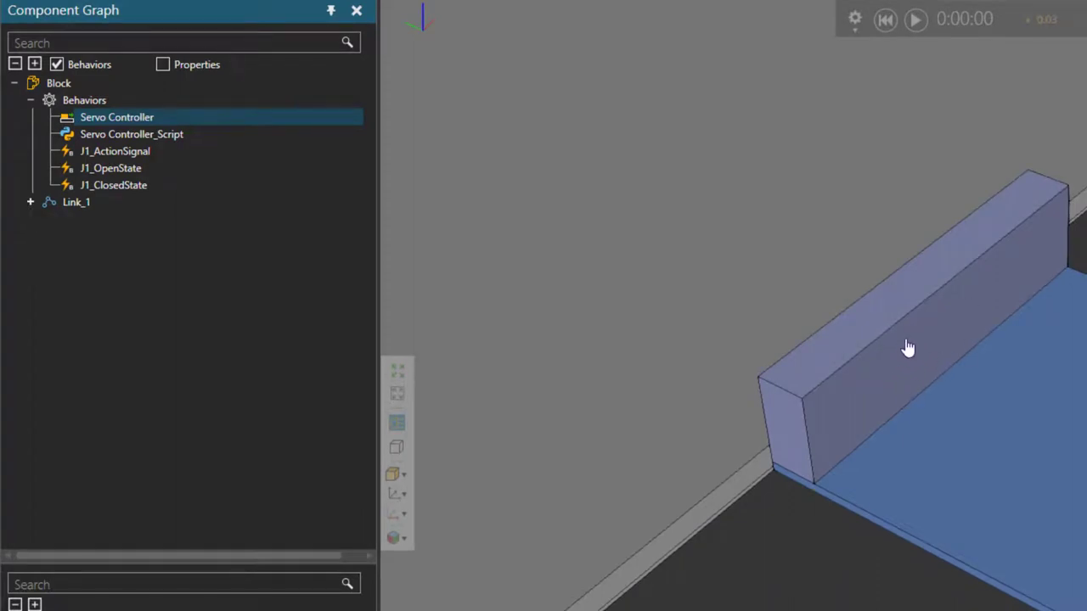
pyautogui.keyDown('ctrl'); pyautogui.click(152, 138); pyautogui.keyUp('ctrl')
pyautogui.click(153, 139)
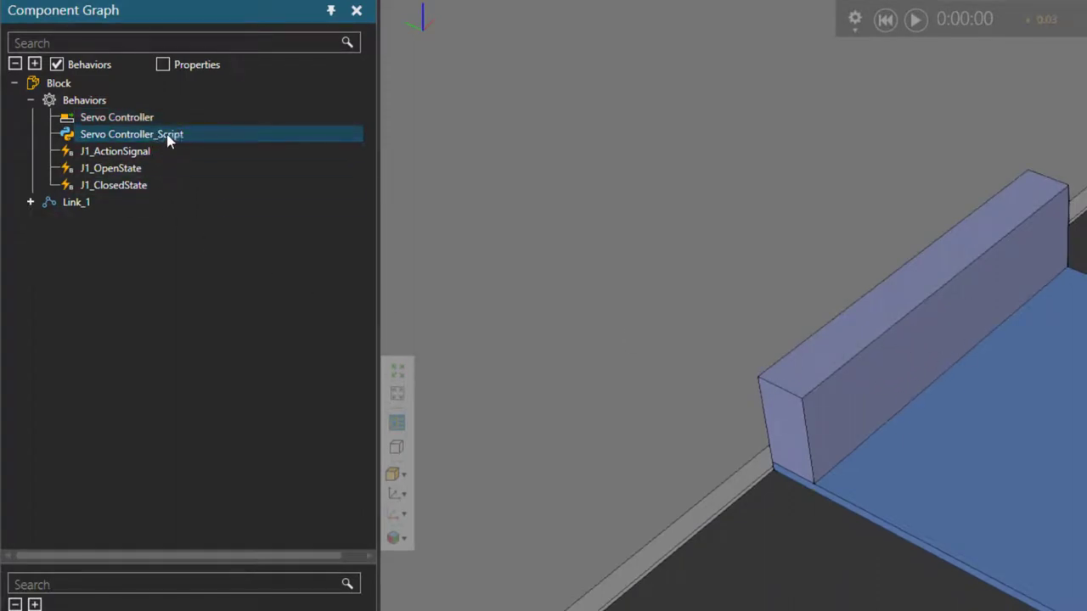
# Step: Examine the J1_ActionSignal, J1_OpenState and J1_ClosedState signals among the block's behaviors
pyautogui.keyDown('ctrl'); pyautogui.click(127, 154); pyautogui.keyUp('ctrl')
pyautogui.click(128, 154)
pyautogui.keyDown('ctrl'); pyautogui.click(135, 186); pyautogui.keyUp('ctrl')
pyautogui.keyDown('ctrl'); pyautogui.click(135, 185); pyautogui.keyUp('ctrl')
pyautogui.keyDown('ctrl'); pyautogui.click(134, 168); pyautogui.keyUp('ctrl')
pyautogui.click(140, 153)
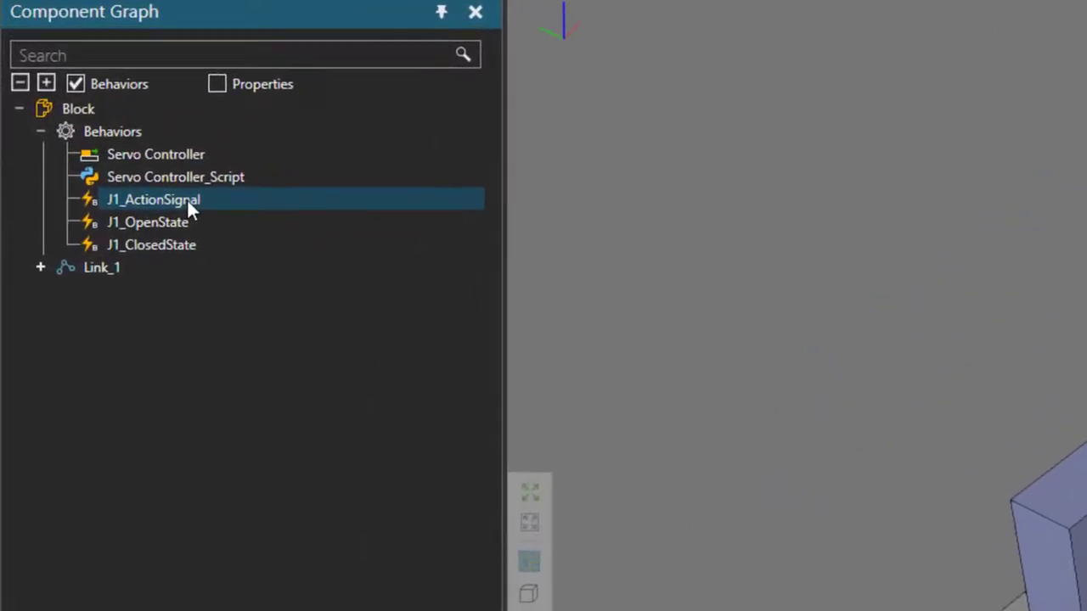
pyautogui.click(166, 222)
pyautogui.keyDown('shift'); pyautogui.click(175, 242); pyautogui.keyUp('shift')
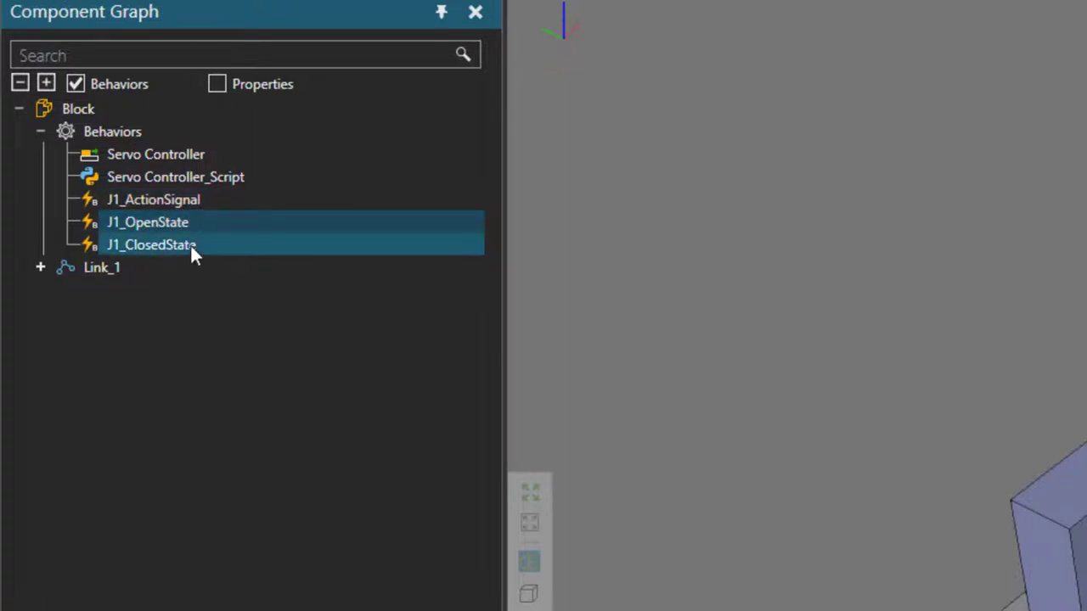
pyautogui.click(178, 245)
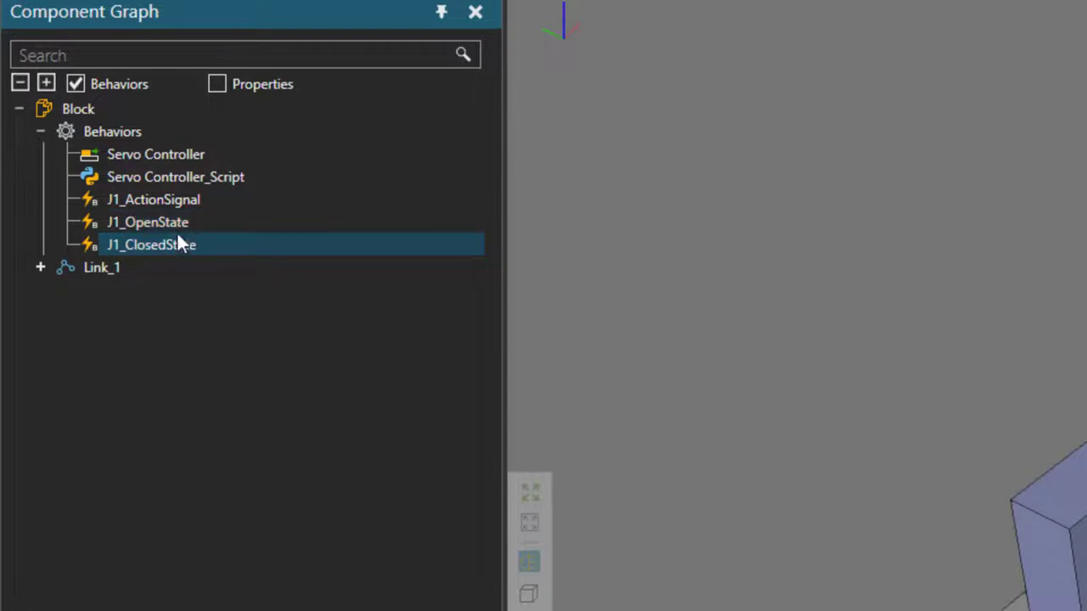
# Step: Inspect the Servo Controller_Script behavior and display the block's signal connections
pyautogui.doubleClick(197, 177)
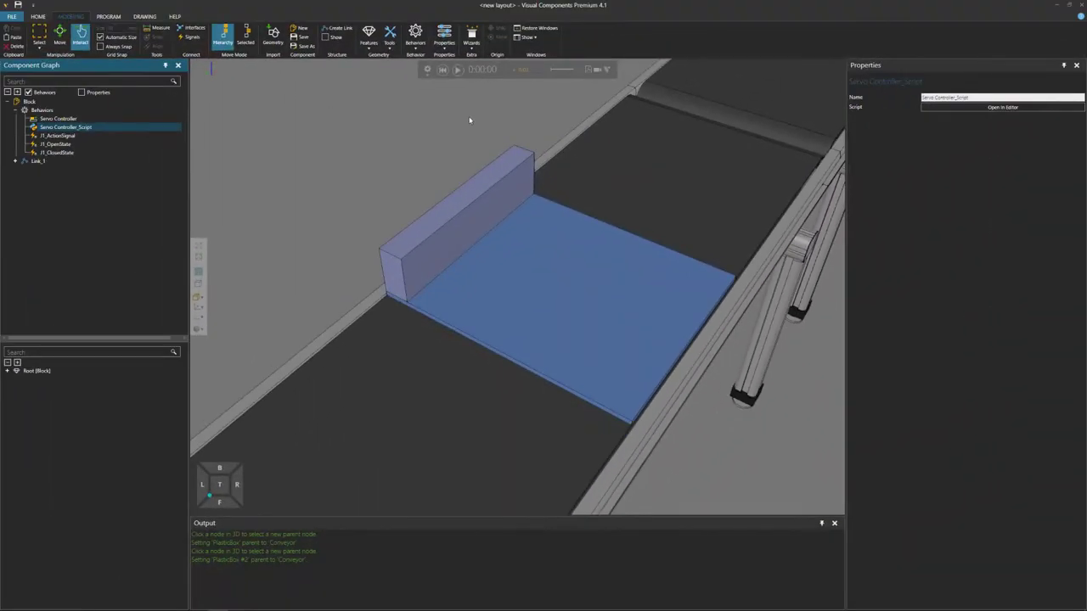
pyautogui.scroll(-3, 454, 123)
pyautogui.moveTo(694, 278); pyautogui.dragTo(698, 340, button='right')
pyautogui.scroll(-2, 655, 320)
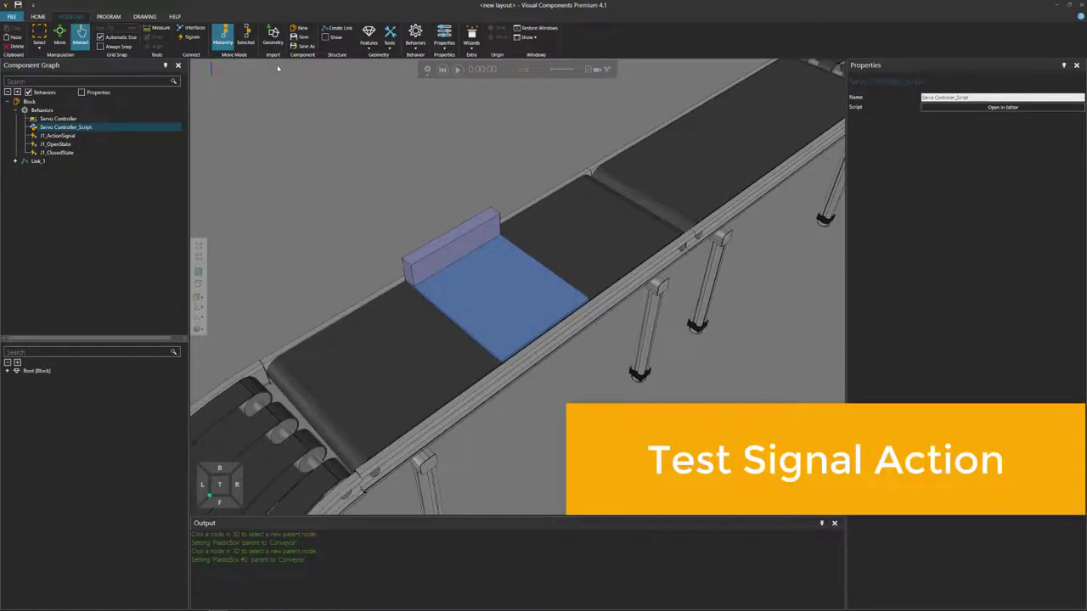
pyautogui.click(190, 38)
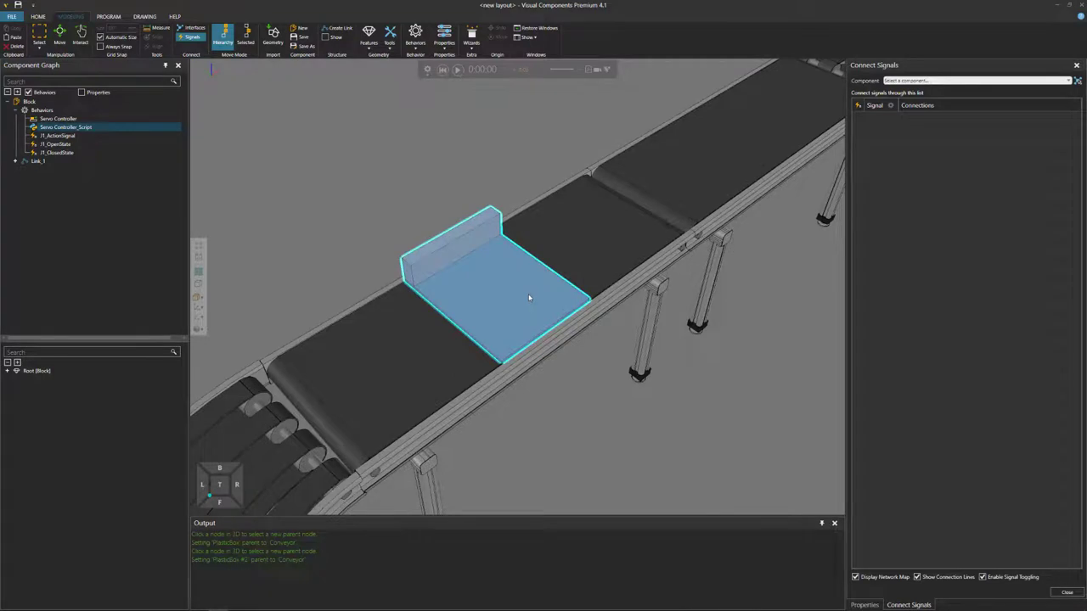
pyautogui.click(529, 298)
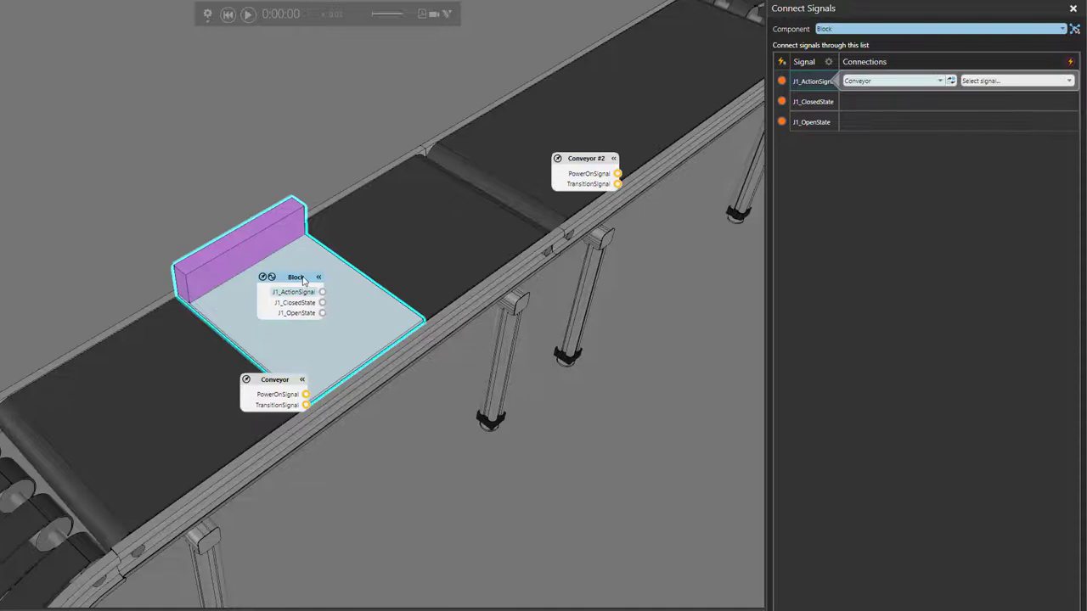
# Step: Test the pusher by switching J1_ActionSignal on and off while simulating, and reset the simulation before closing the signal connections
pyautogui.click(248, 15)
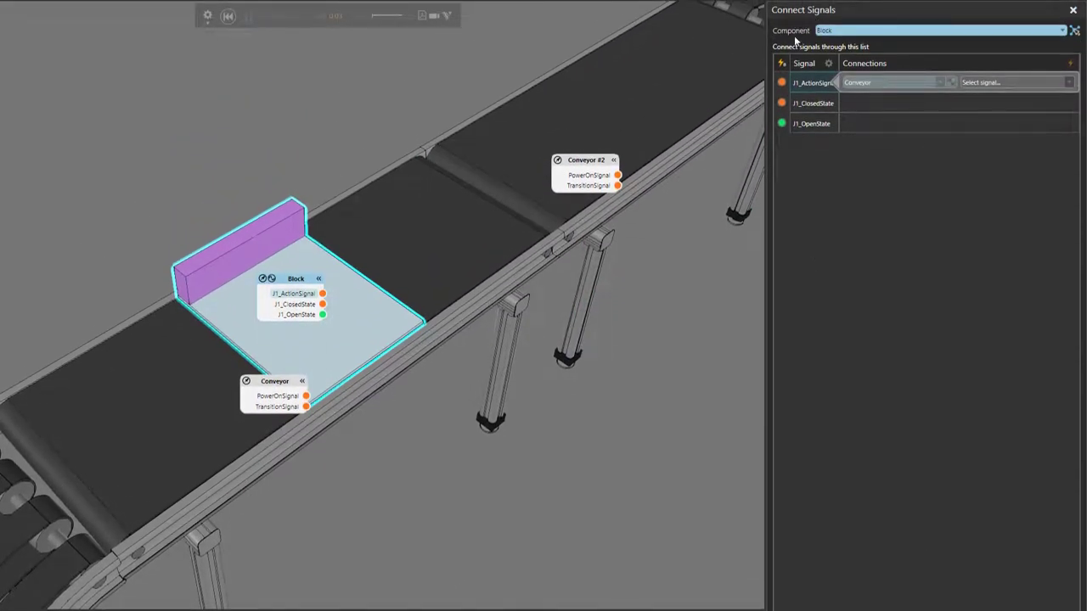
pyautogui.click(782, 83)
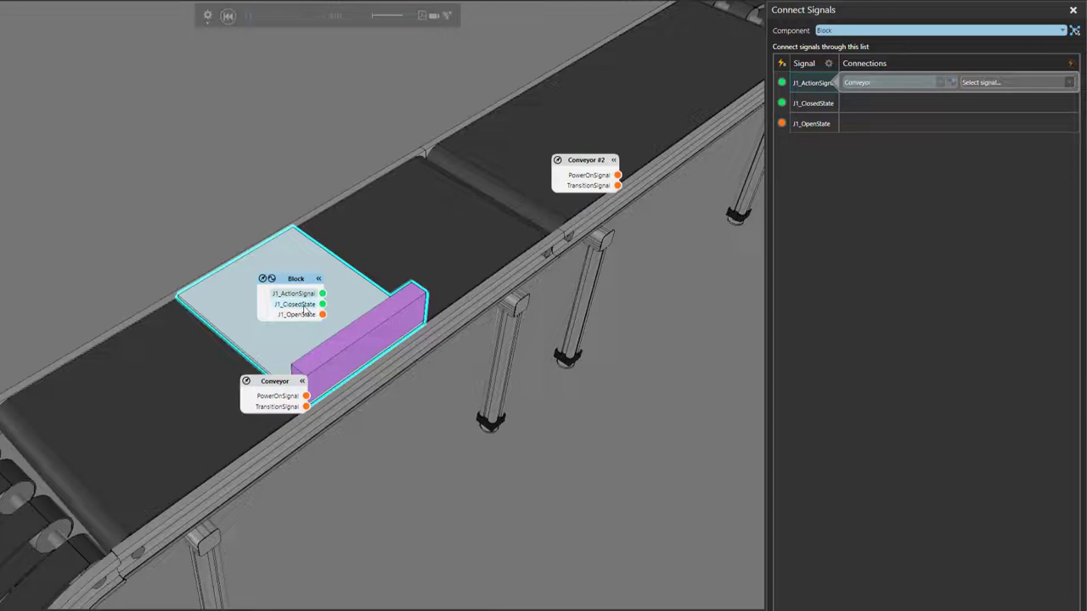
pyautogui.click(782, 83)
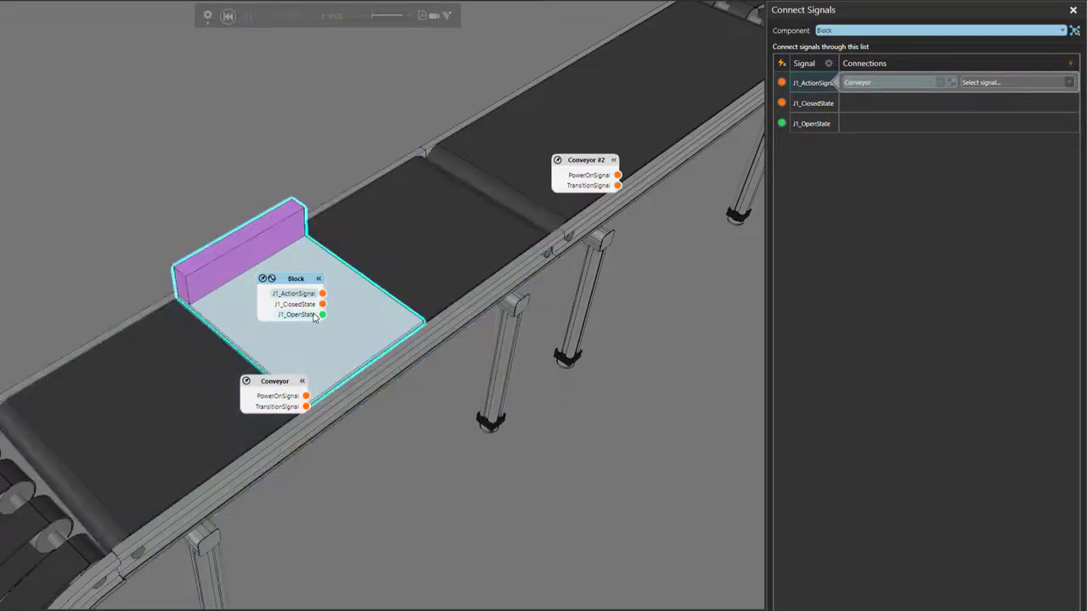
pyautogui.scroll(-2, 302, 153)
pyautogui.moveTo(525, 388); pyautogui.dragTo(529, 398, button='right')
pyautogui.moveTo(529, 399); pyautogui.dragTo(438, 400, button='middle')
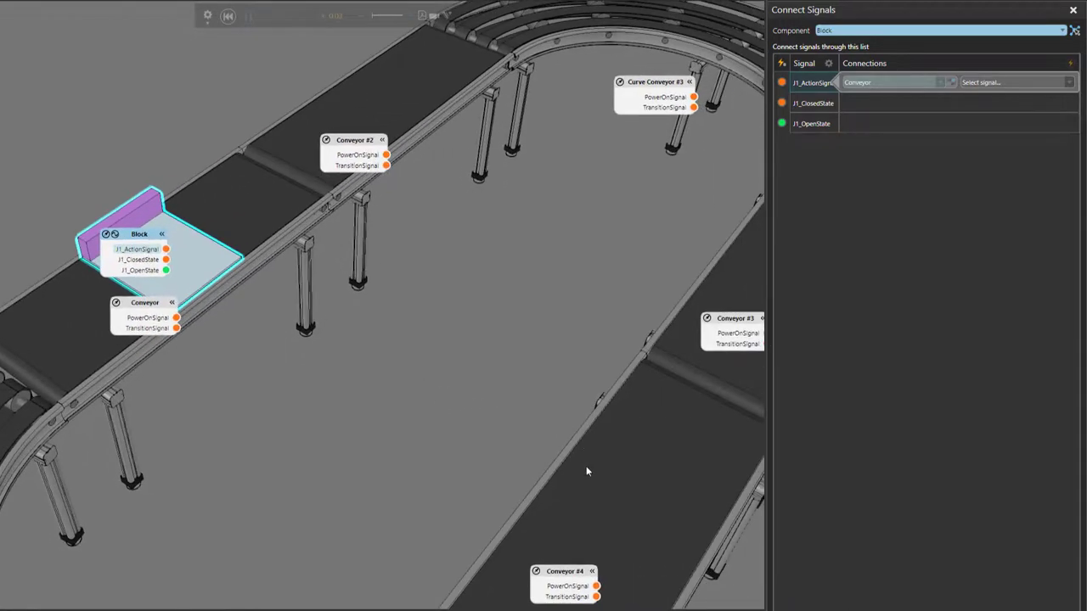
pyautogui.moveTo(485, 392); pyautogui.dragTo(454, 355, button='right')
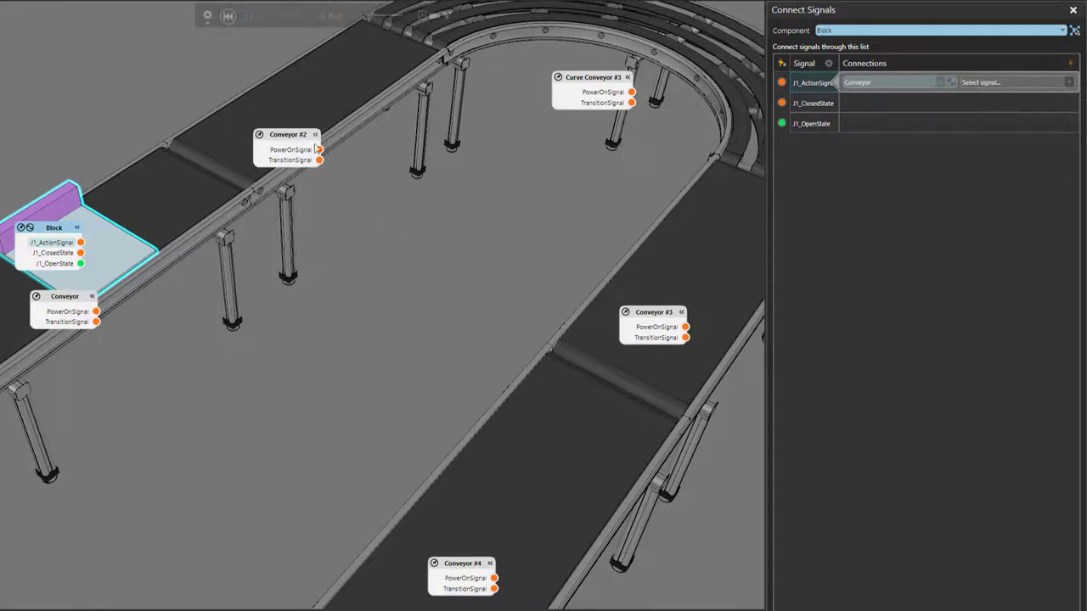
pyautogui.click(227, 18)
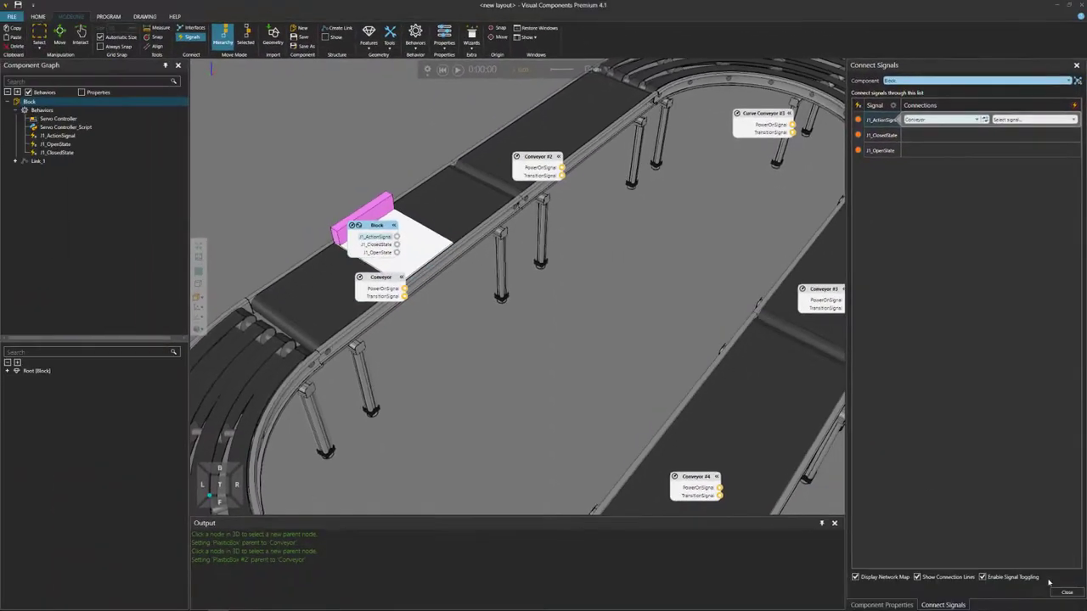
pyautogui.click(1064, 594)
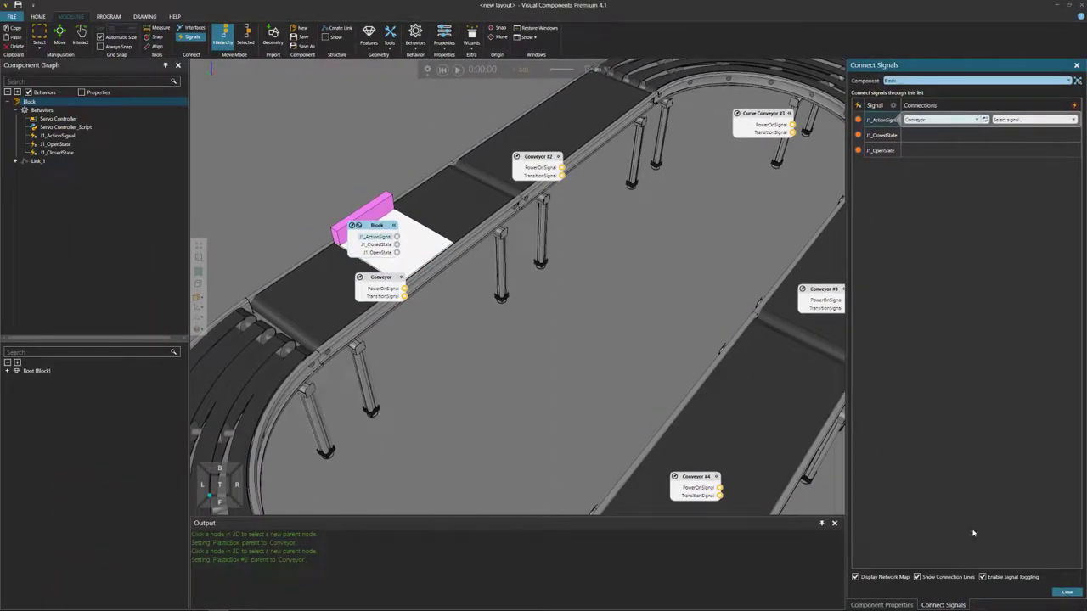
# Step: Rename the block component as Push Tray
pyautogui.moveTo(612, 358)
pyautogui.mouseDown(button='right')
pyautogui.moveTo(584, 344)
pyautogui.moveTo(647, 352)
pyautogui.moveTo(608, 327)
pyautogui.moveTo(616, 360)
pyautogui.mouseUp(button='right')
pyautogui.scroll(2, 608, 327)
pyautogui.scroll(-3, 617, 360)
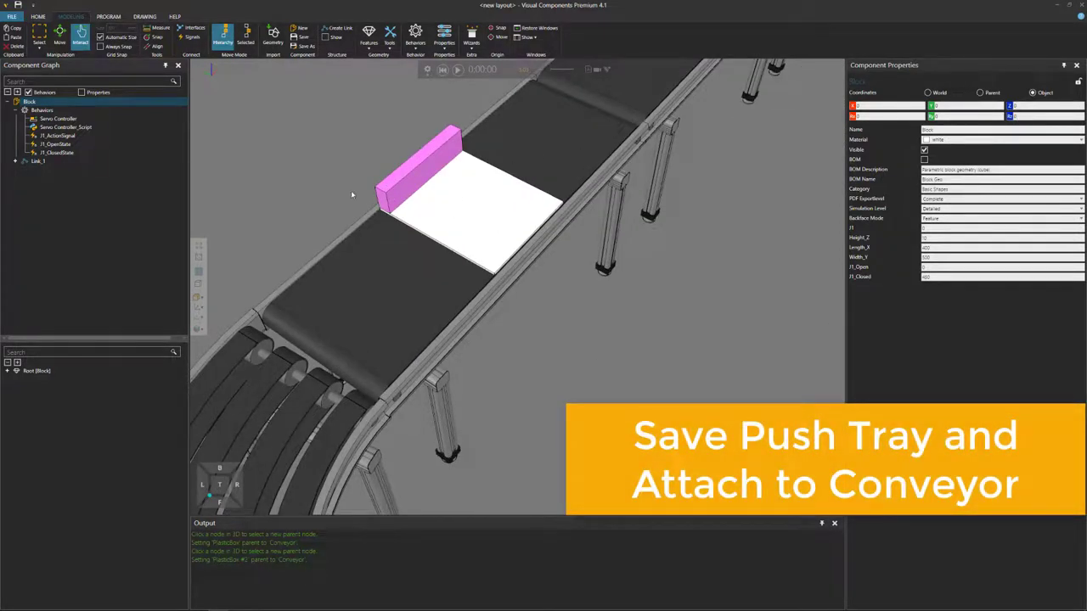
pyautogui.doubleClick(28, 102)
pyautogui.doubleClick(28, 102)
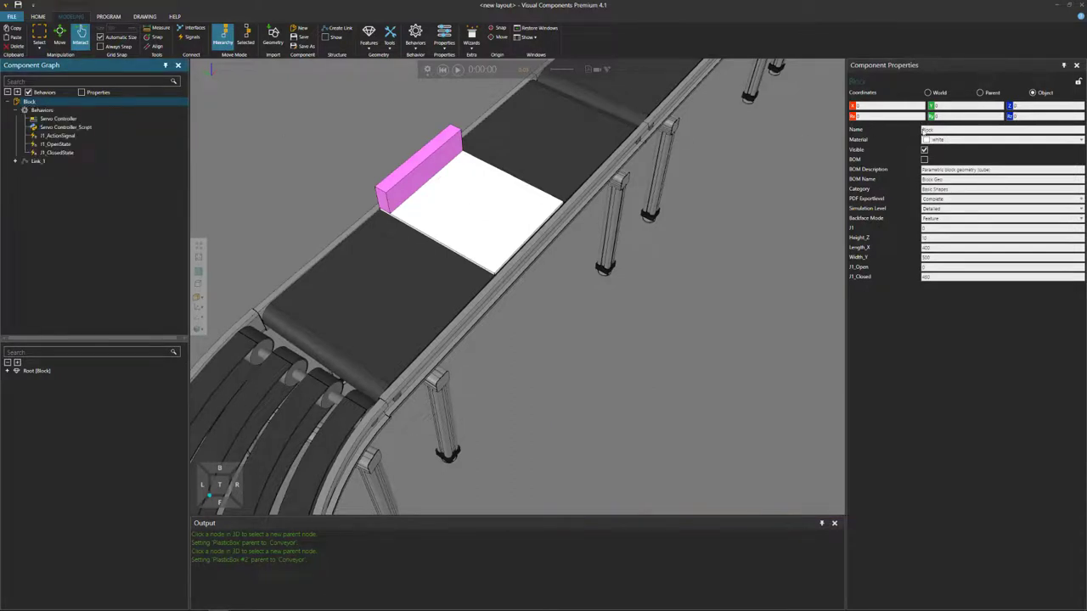
pyautogui.click(923, 129)
pyautogui.write('Push Tray')
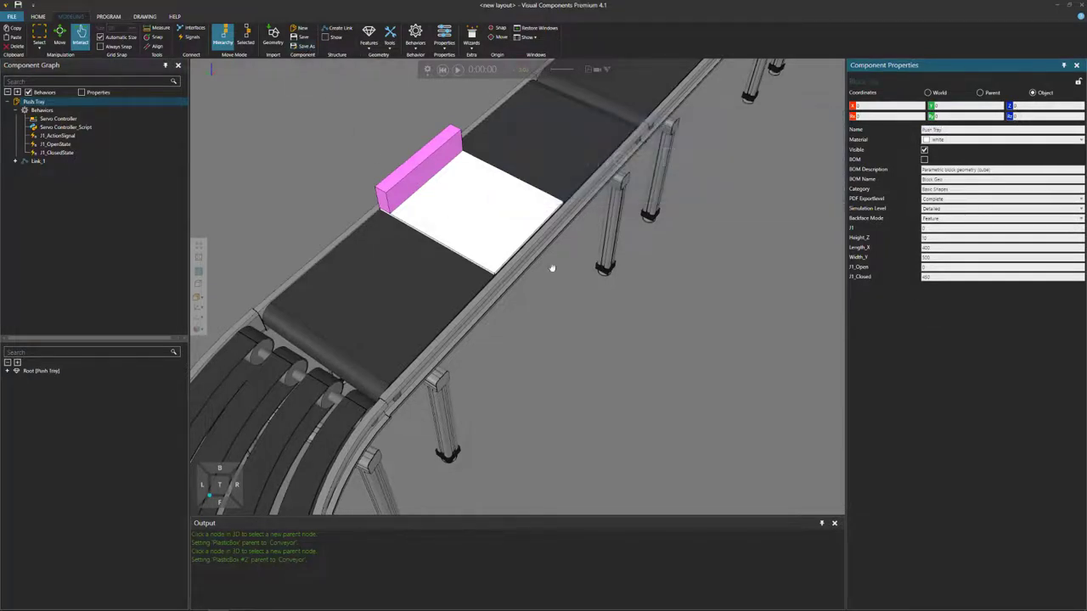
# Step: Attach the Push Tray to the straight conveyor it rests on
pyautogui.moveTo(447, 212); pyautogui.dragTo(593, 287, button='right')
pyautogui.scroll(-3, 601, 301)
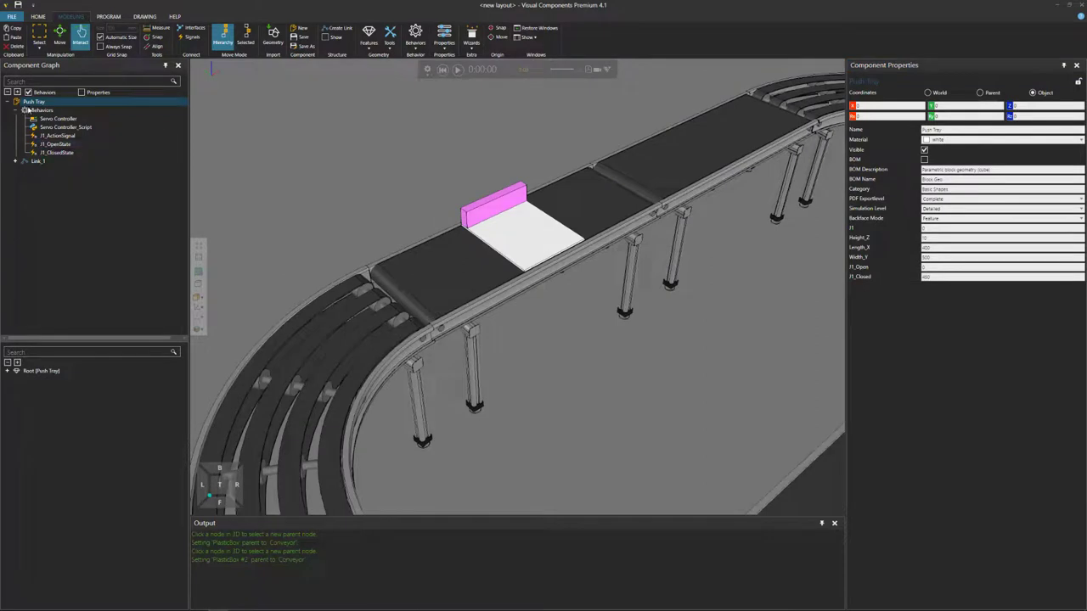
pyautogui.click(30, 105)
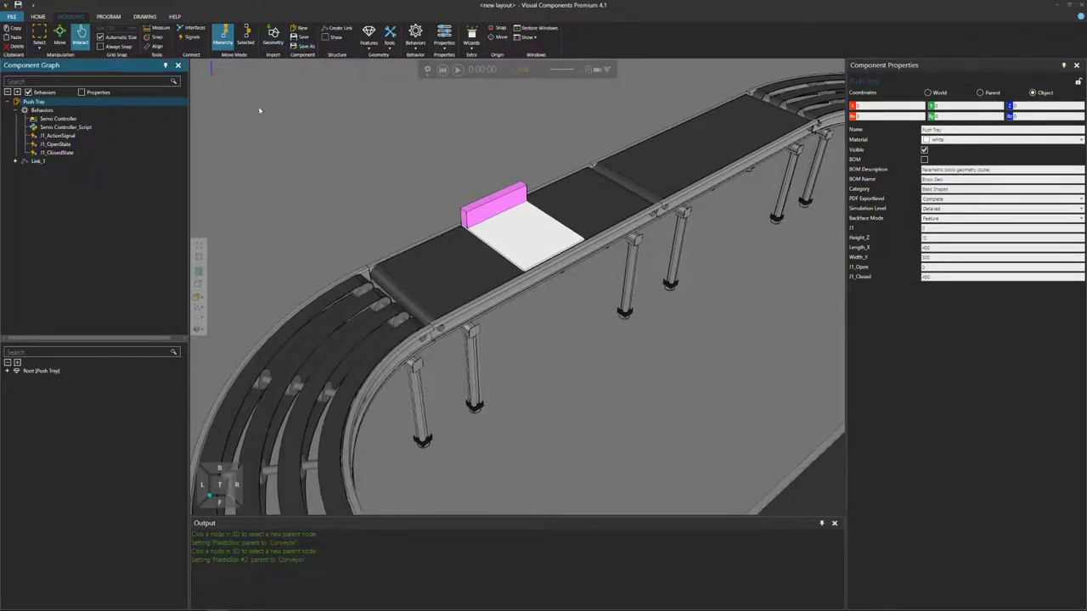
pyautogui.click(38, 16)
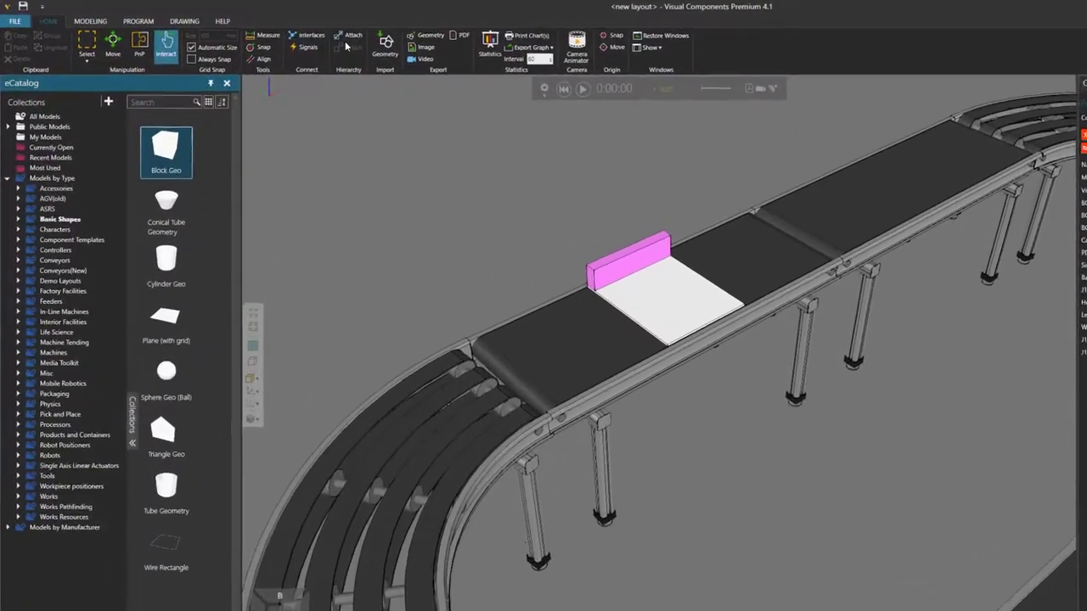
pyautogui.click(349, 37)
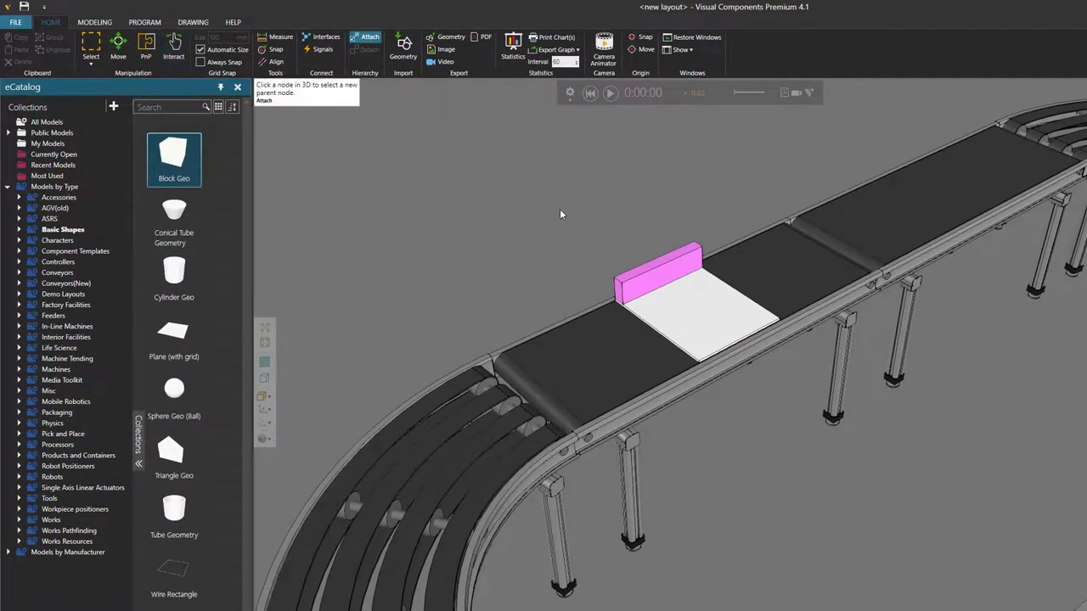
pyautogui.click(627, 366)
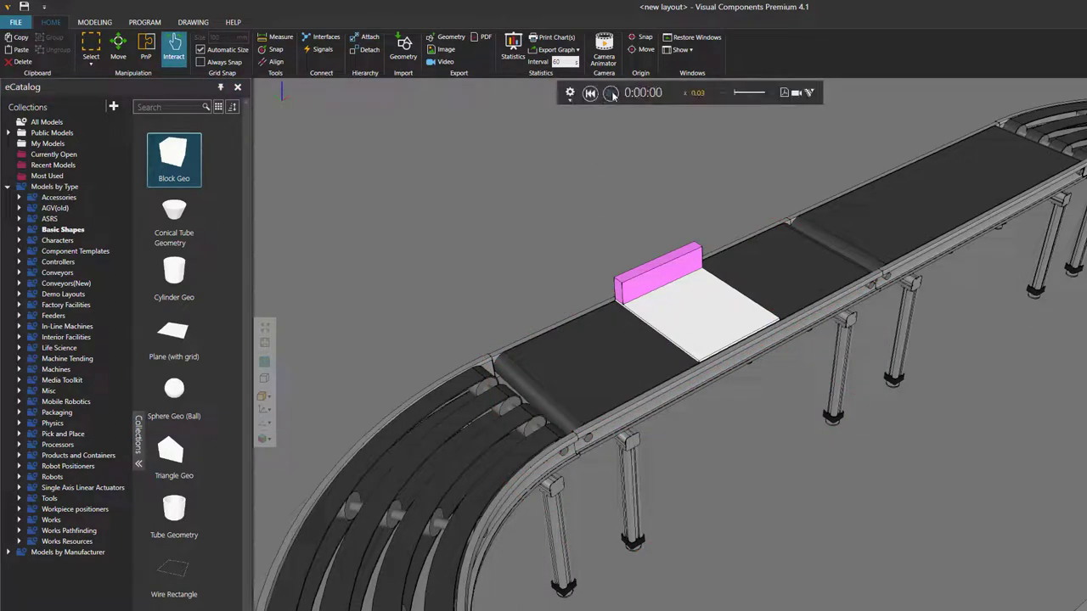
# Step: Run the simulation to check how the Push Tray travels along the conveyors, and reset it
pyautogui.click(612, 93)
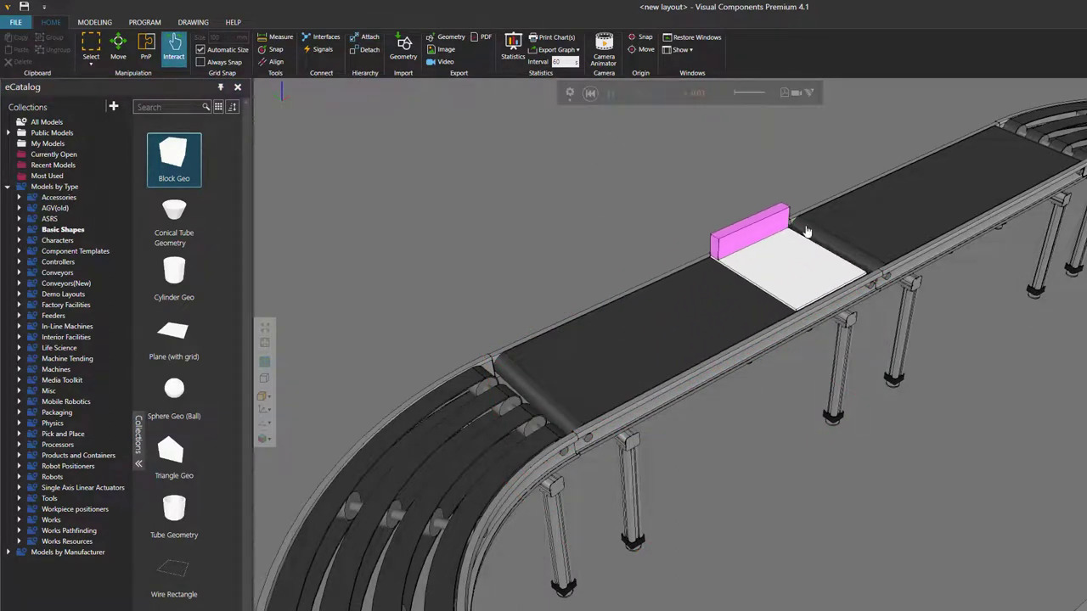
pyautogui.scroll(-5, 981, 403)
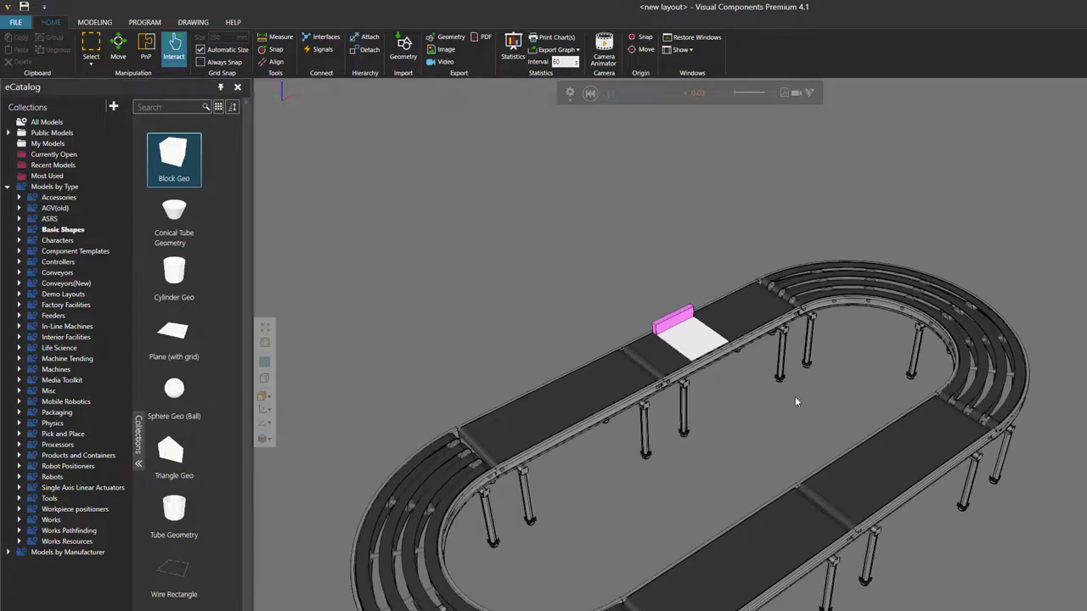
pyautogui.click(590, 93)
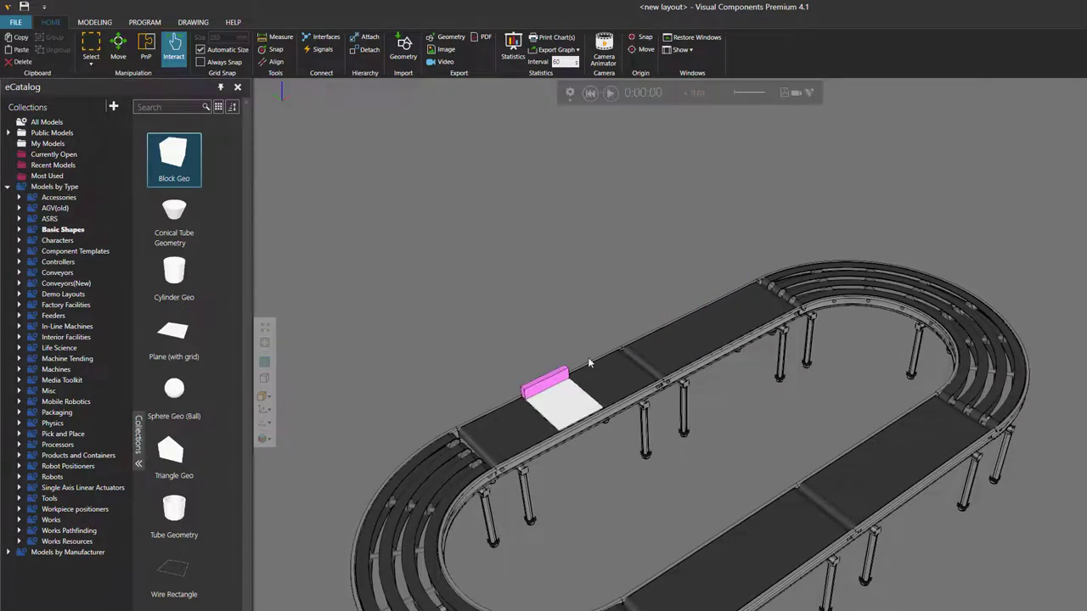
# Step: Add a Conveyor Sensor from the Processors models and place it across Conveyor #4, about midway along its length
pyautogui.scroll(-2, 641, 444)
pyautogui.scroll(5, 752, 480)
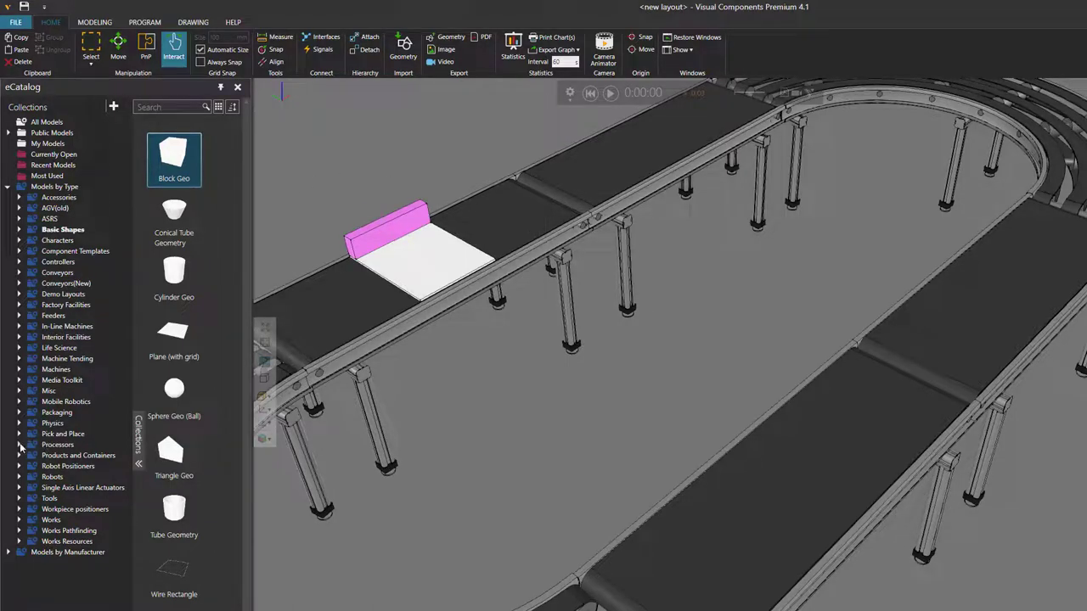
pyautogui.click(56, 445)
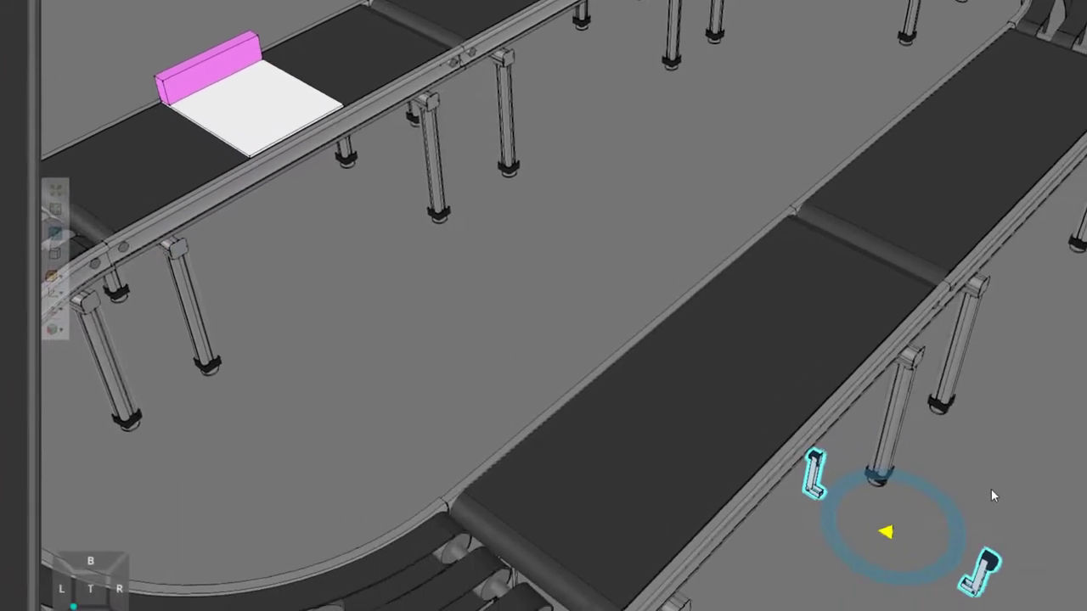
pyautogui.moveTo(948, 467); pyautogui.dragTo(869, 411, button='middle')
pyautogui.moveTo(747, 433)
pyautogui.mouseDown()
pyautogui.moveTo(607, 318)
pyautogui.moveTo(572, 271)
pyautogui.mouseUp()
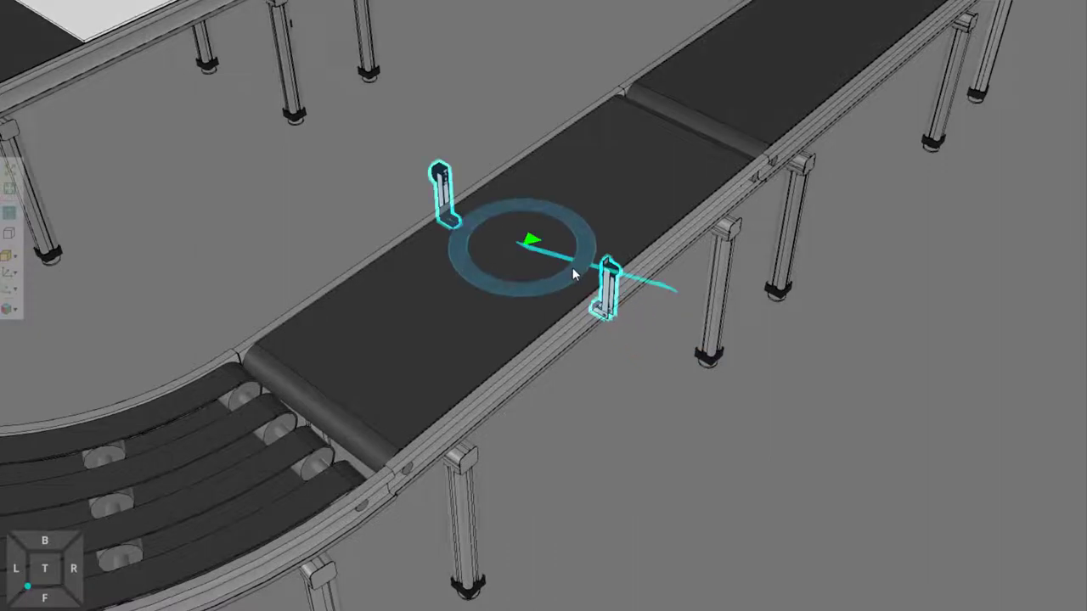
pyautogui.moveTo(623, 371); pyautogui.dragTo(575, 323, button='right')
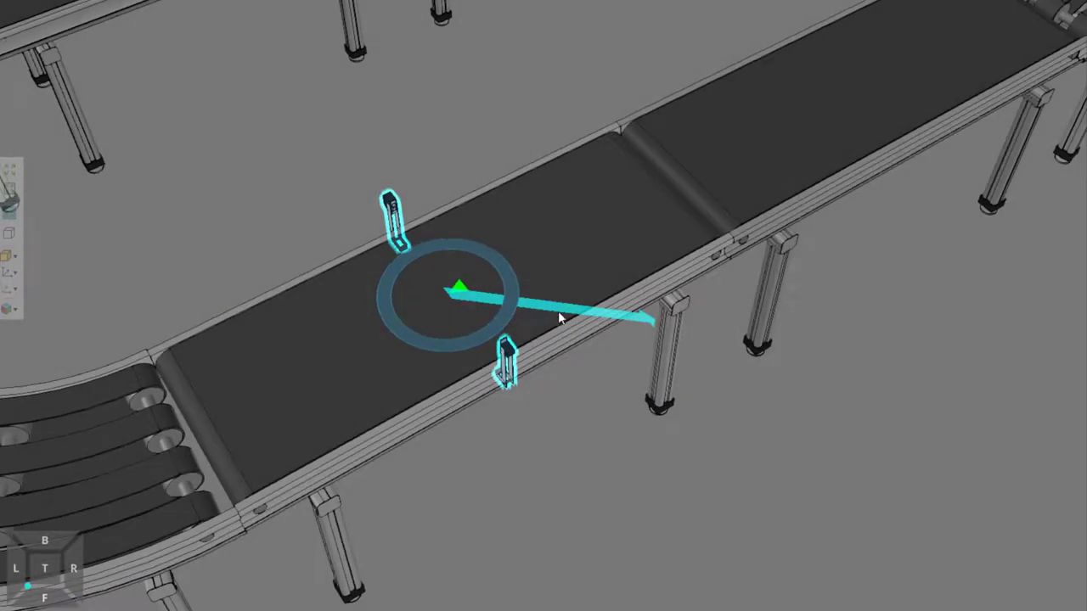
pyautogui.click(490, 387)
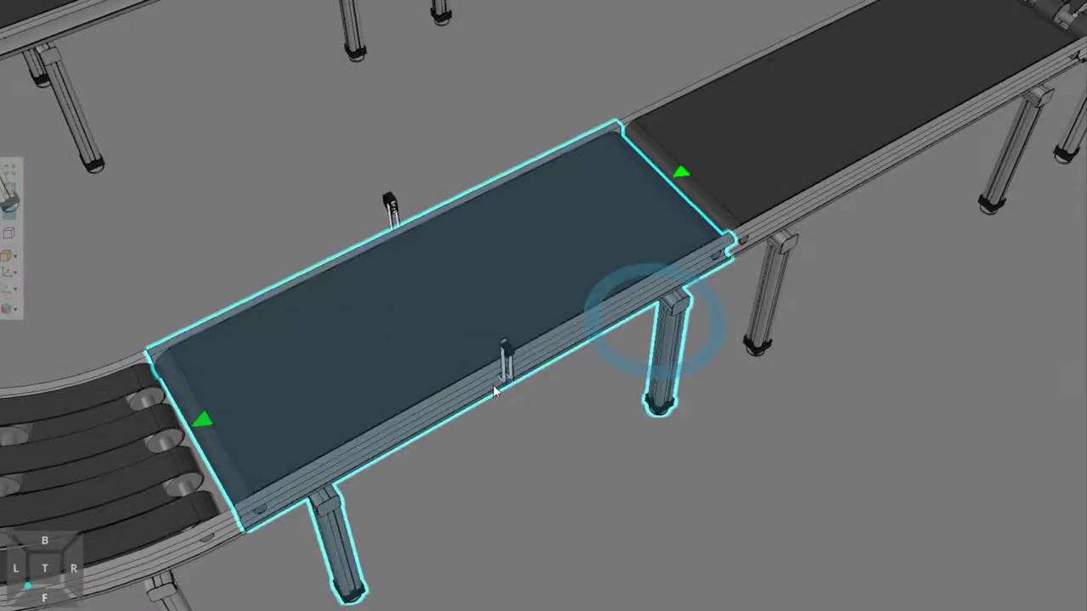
pyautogui.click(509, 382)
pyautogui.moveTo(509, 382); pyautogui.dragTo(531, 356)
pyautogui.moveTo(612, 442); pyautogui.dragTo(776, 480, button='right')
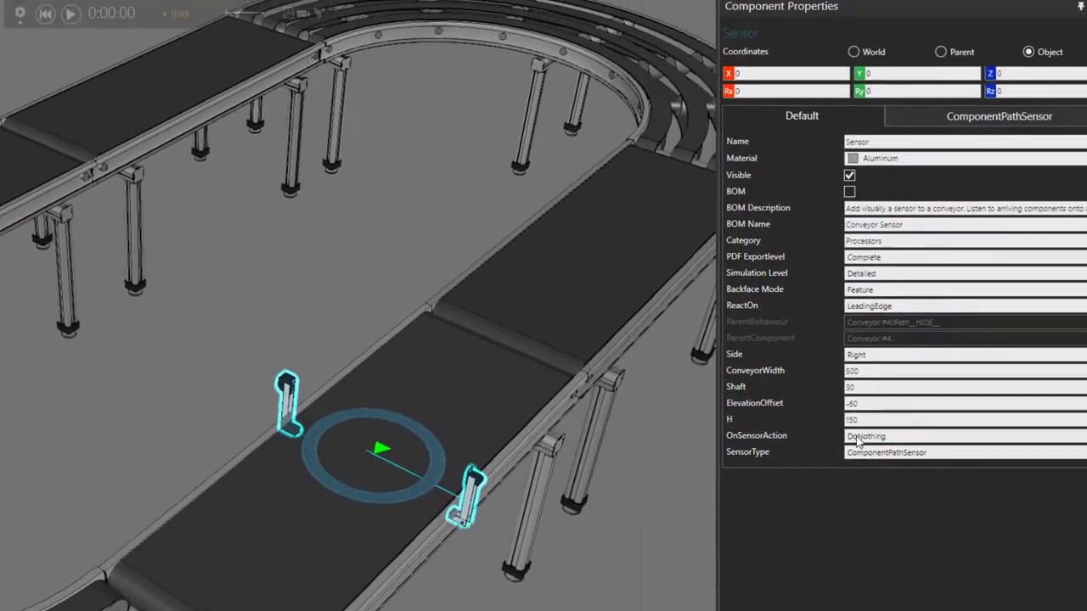
# Step: Set the sensor's OnSensorAction to SignalAfterTimeLag with a TimeLag of 0.01 s
pyautogui.click(857, 437)
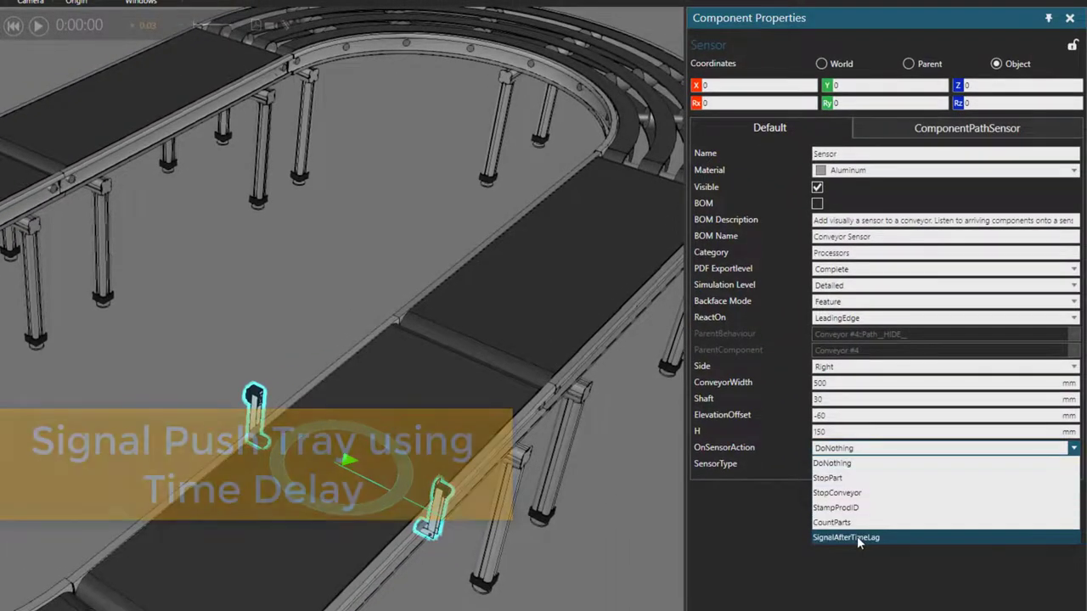
pyautogui.click(859, 537)
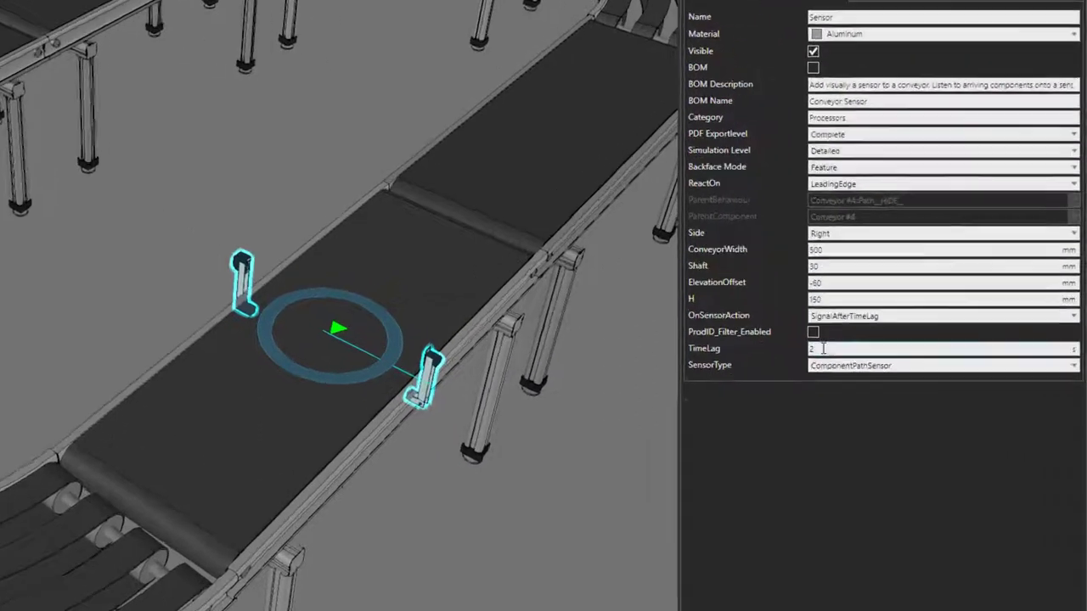
pyautogui.moveTo(880, 376); pyautogui.dragTo(844, 378)
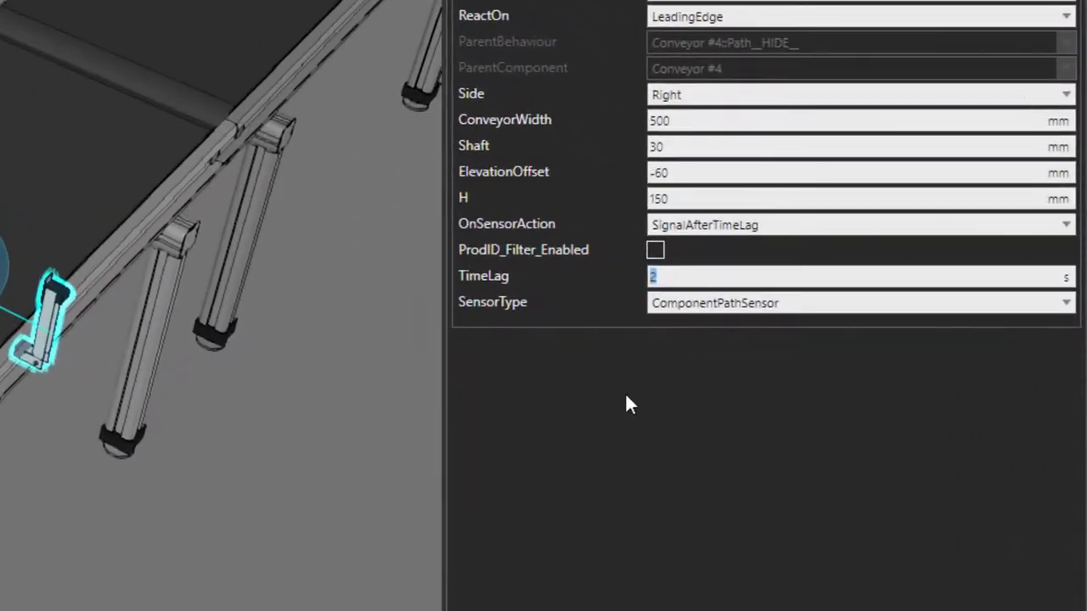
pyautogui.write('0.01')
pyautogui.press('Return')
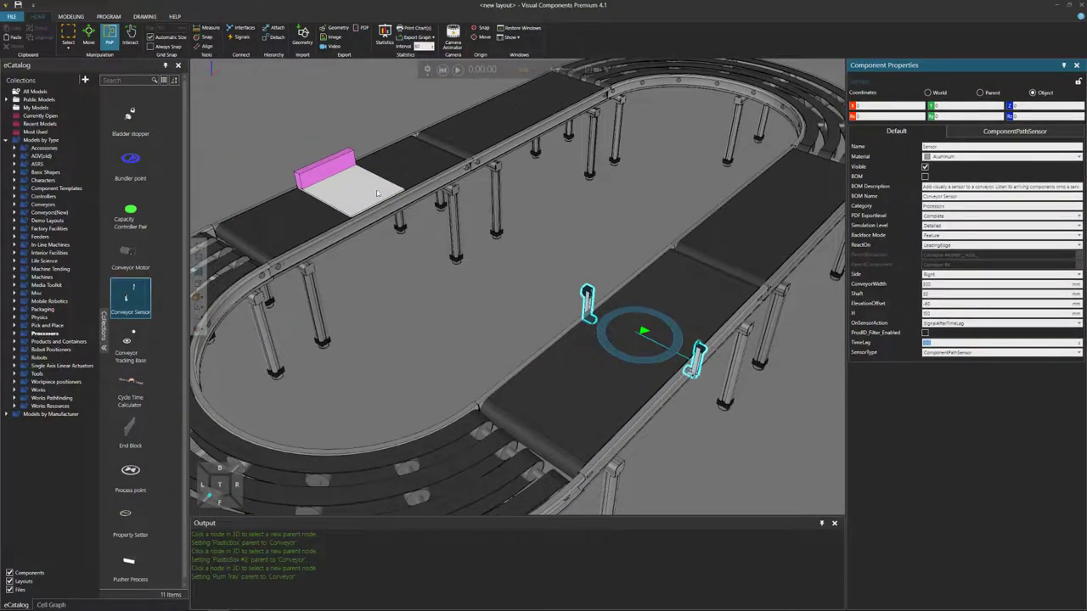
# Step: Connect the sensor's TimeLagSignal to the Push Tray's J1_ActionSignal
pyautogui.click(242, 37)
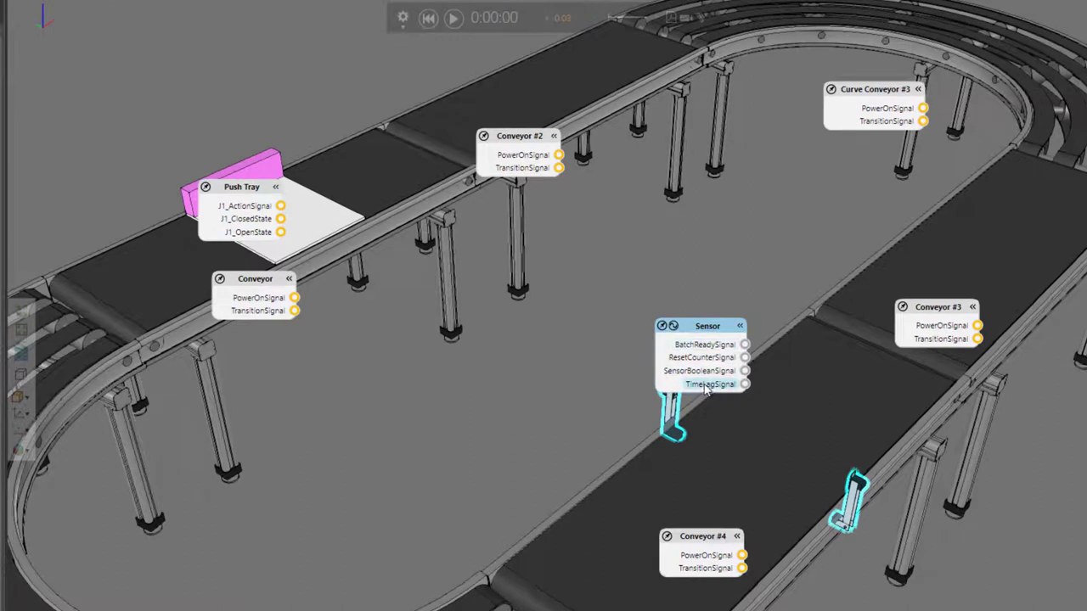
pyautogui.moveTo(245, 191); pyautogui.dragTo(348, 206)
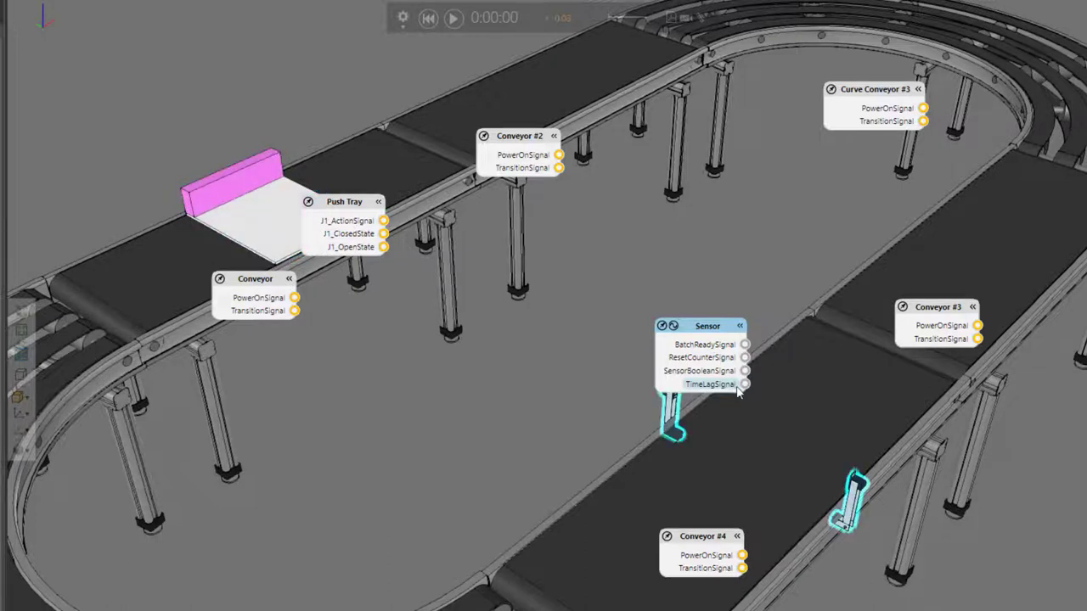
pyautogui.moveTo(746, 386); pyautogui.dragTo(383, 222)
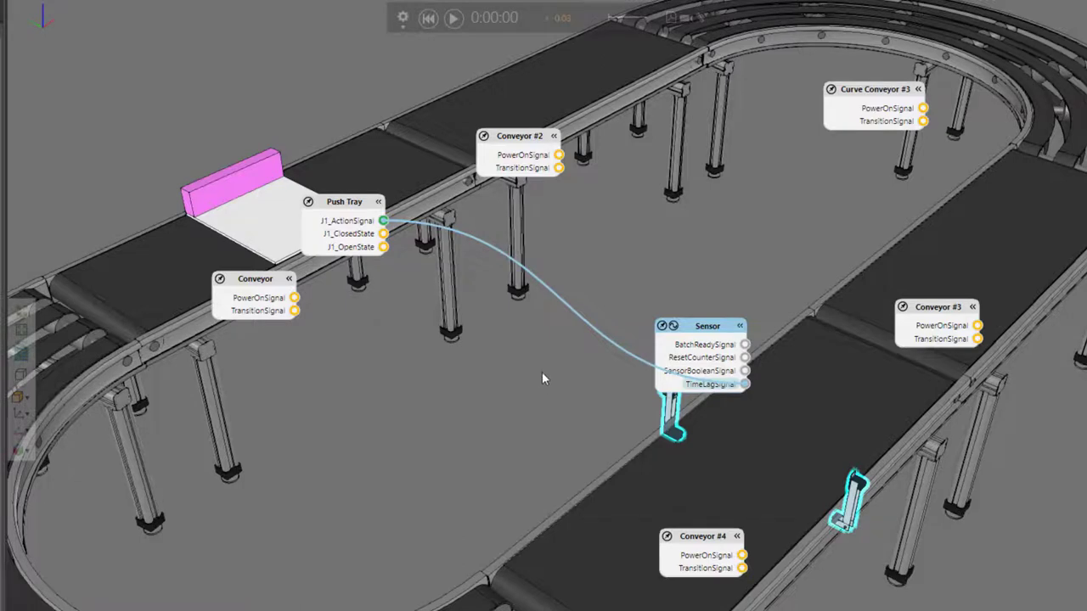
# Step: Run the simulation to check how the Push Tray and sensor behave around the loop, reset it, and close the signal connections
pyautogui.scroll(-1, 537, 360)
pyautogui.moveTo(539, 362); pyautogui.dragTo(429, 68, button='right')
pyautogui.click(453, 17)
pyautogui.moveTo(574, 225); pyautogui.dragTo(591, 276, button='right')
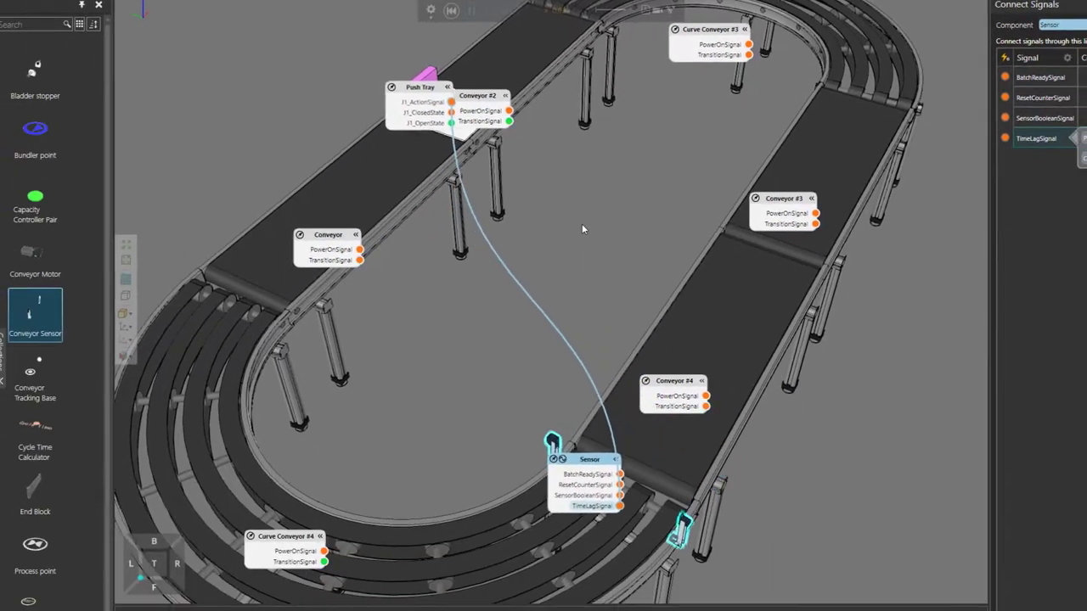
pyautogui.moveTo(594, 270); pyautogui.dragTo(591, 272, button='right')
pyautogui.scroll(-3, 591, 271)
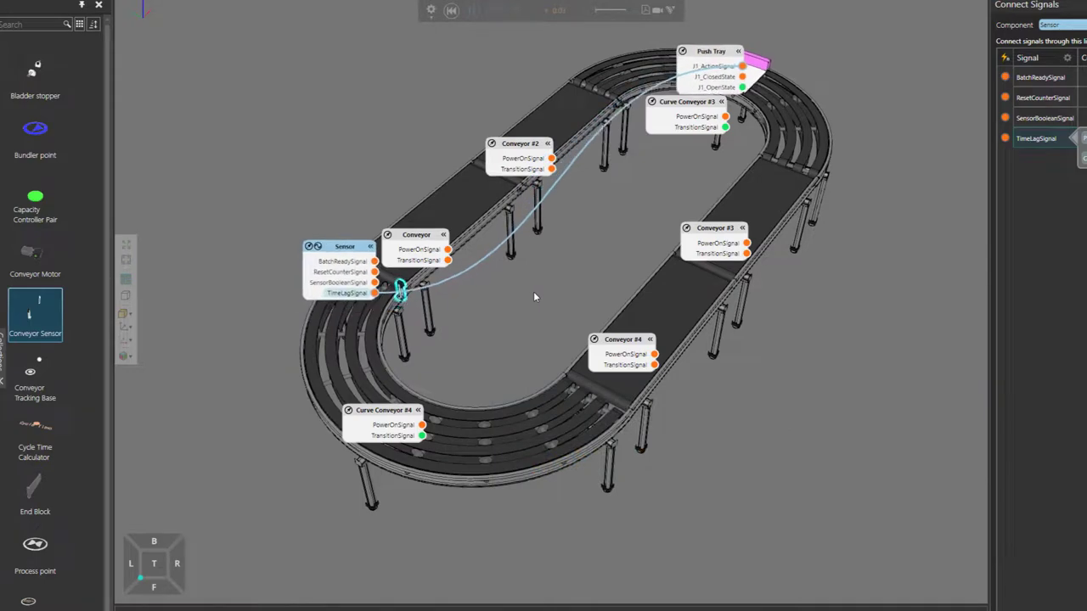
pyautogui.moveTo(537, 292); pyautogui.dragTo(538, 289, button='right')
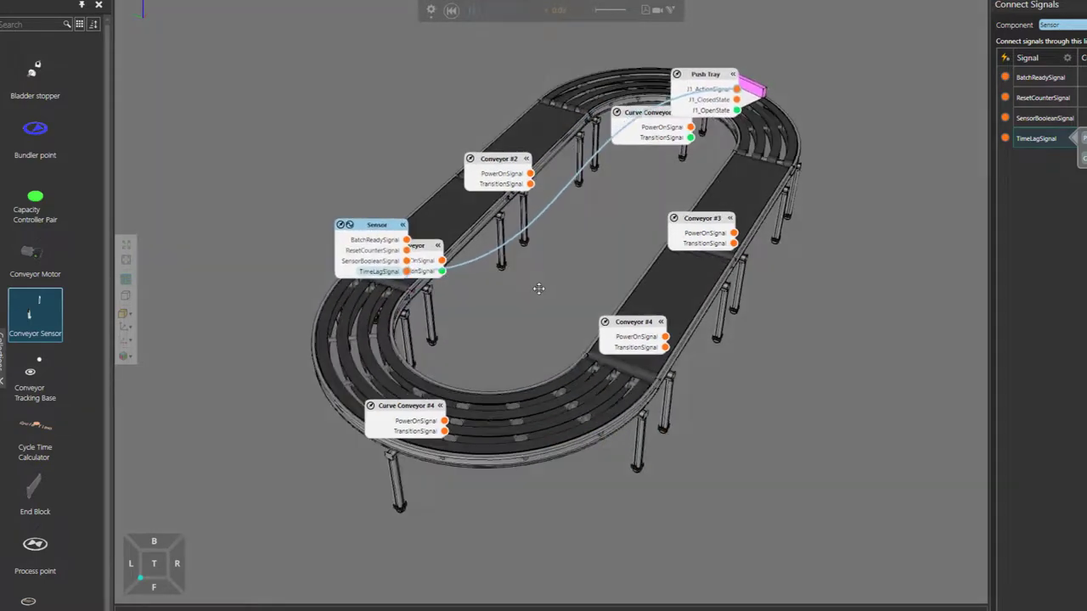
pyautogui.click(451, 10)
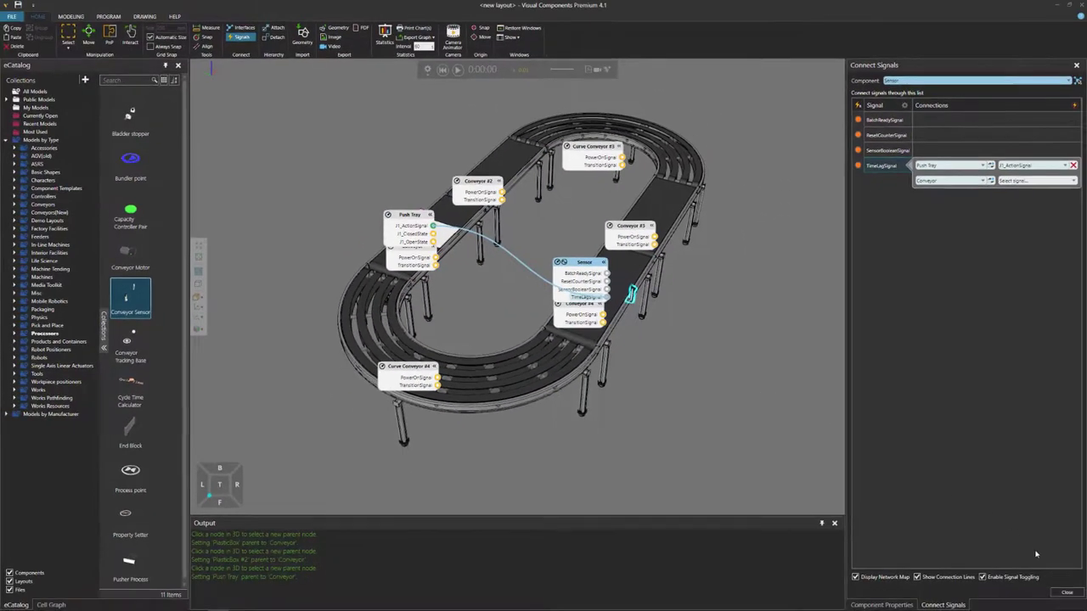
pyautogui.click(1065, 595)
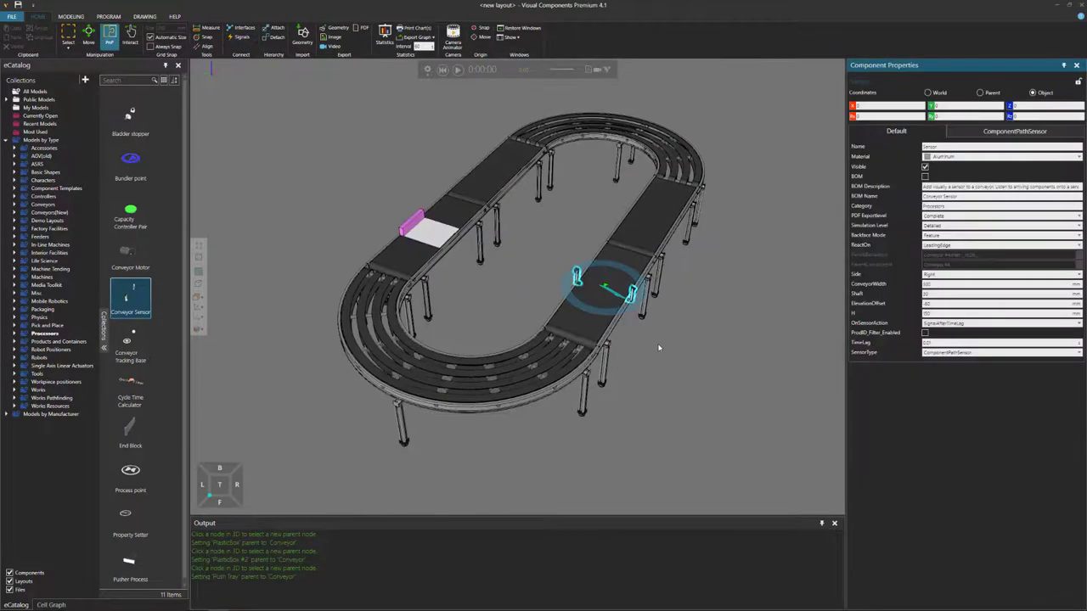
# Step: Select Conveyor #4 and open its PythonScript behavior for editing
pyautogui.click(653, 343)
pyautogui.scroll(5, 651, 342)
pyautogui.moveTo(640, 343); pyautogui.dragTo(612, 361, button='right')
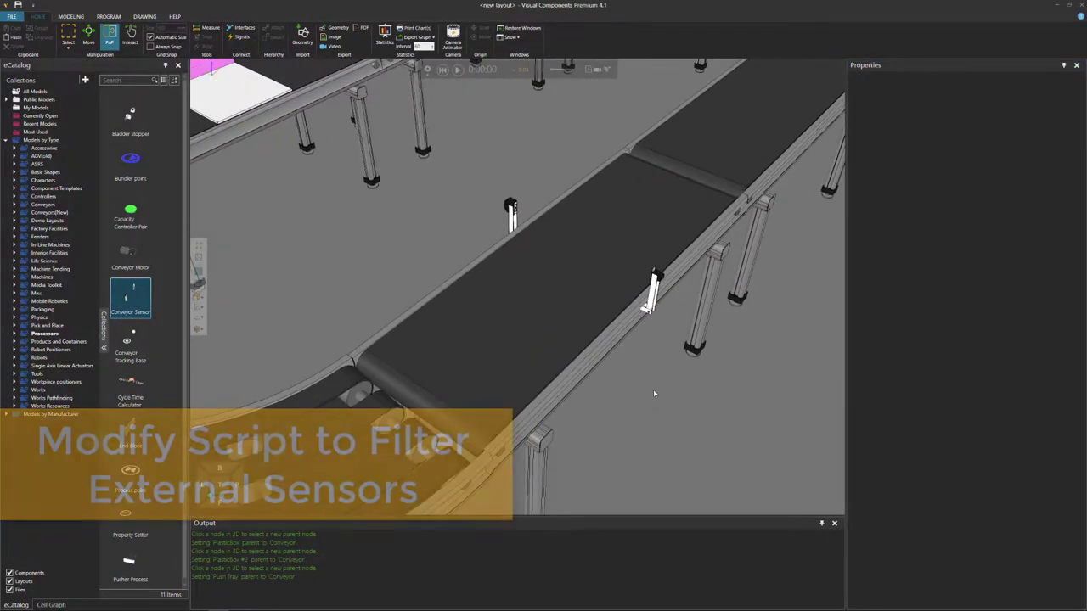
pyautogui.click(652, 302)
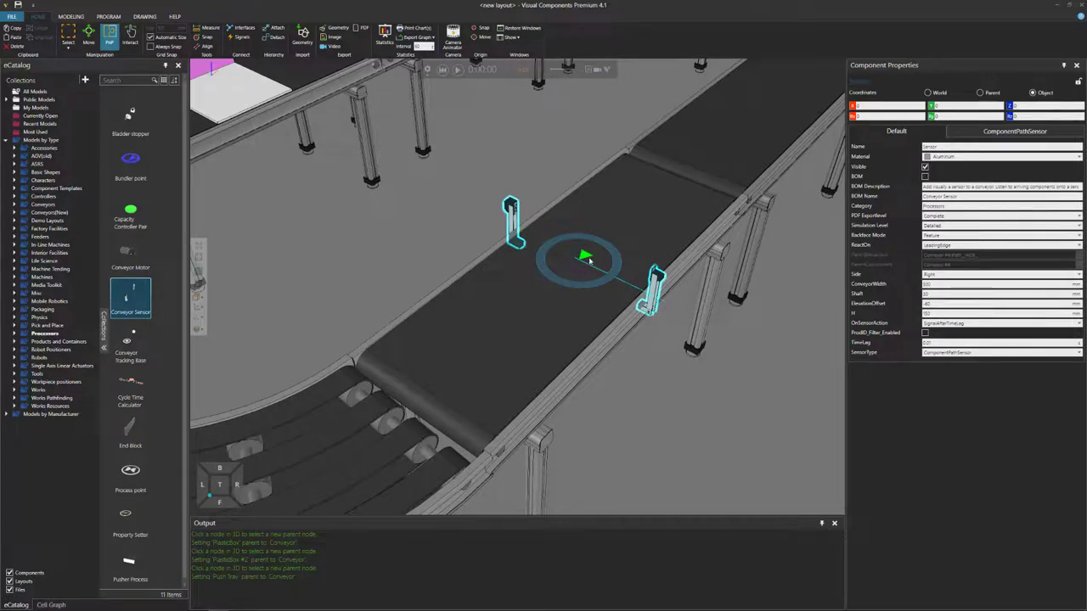
pyautogui.click(594, 319)
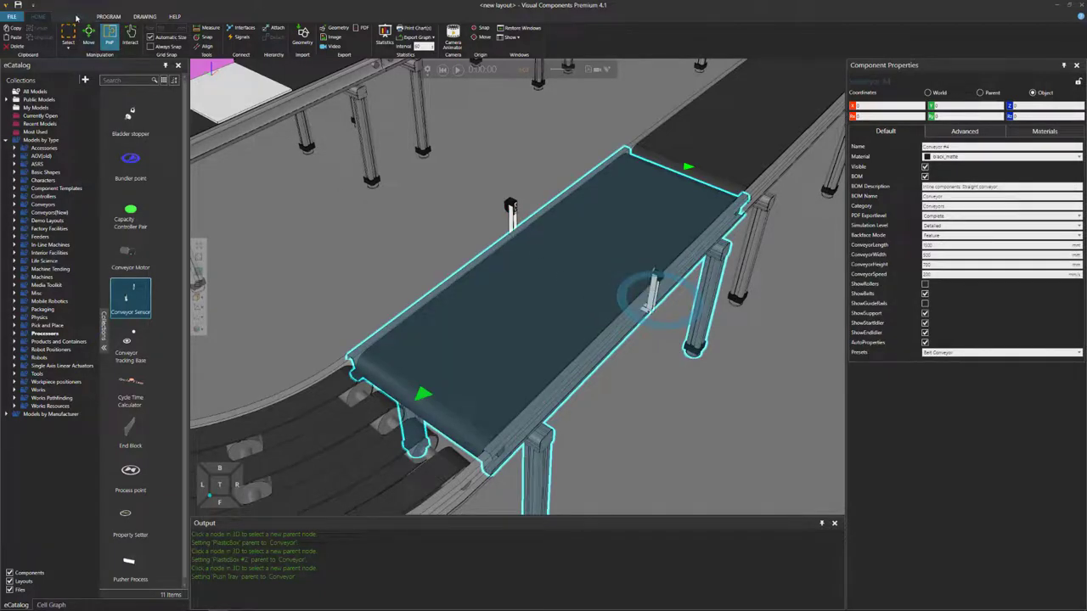
pyautogui.click(75, 17)
pyautogui.click(17, 92)
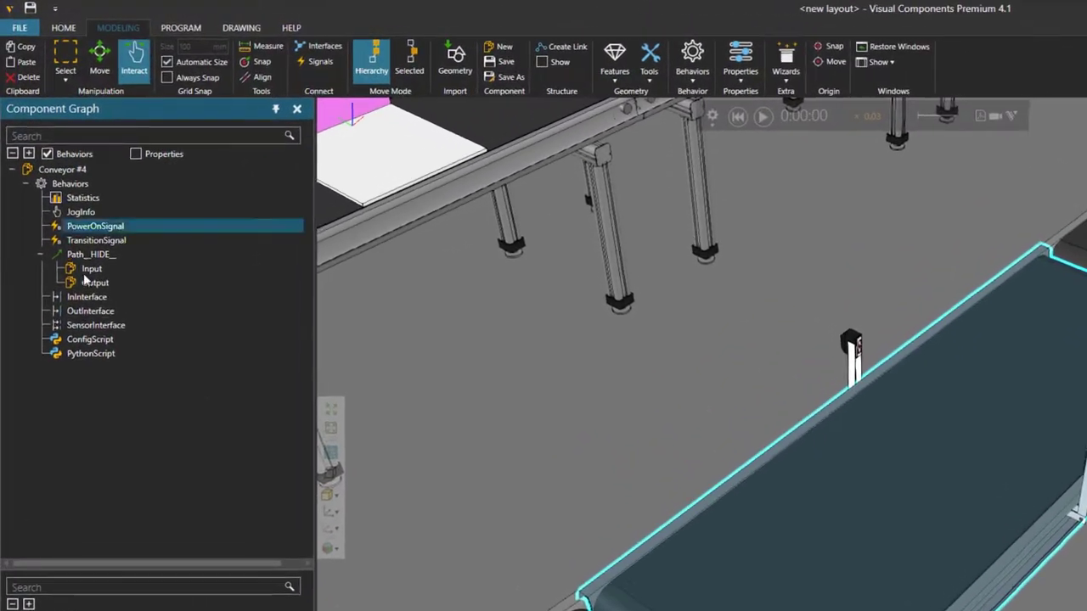
pyautogui.click(54, 212)
pyautogui.doubleClick(103, 354)
pyautogui.moveTo(802, 152); pyautogui.dragTo(739, 34)
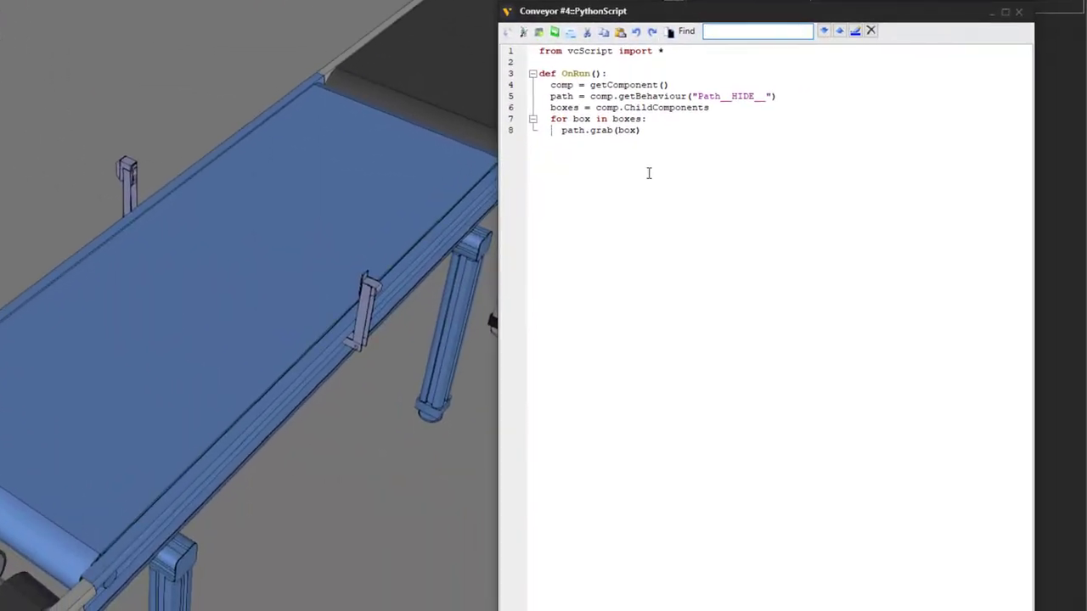
pyautogui.keyDown('ctrl'); pyautogui.scroll(2, 648, 174); pyautogui.keyUp('ctrl')
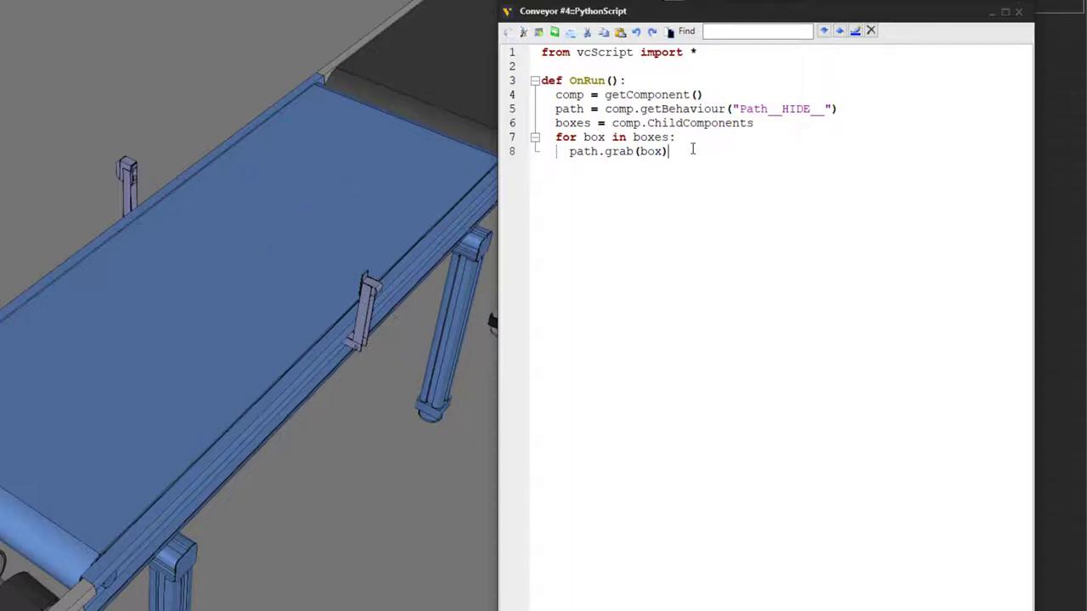
# Step: Below the boxes assignment, add the script line sensor_interface = comp.getBehaviour("SensorInterface")
pyautogui.press('Return')
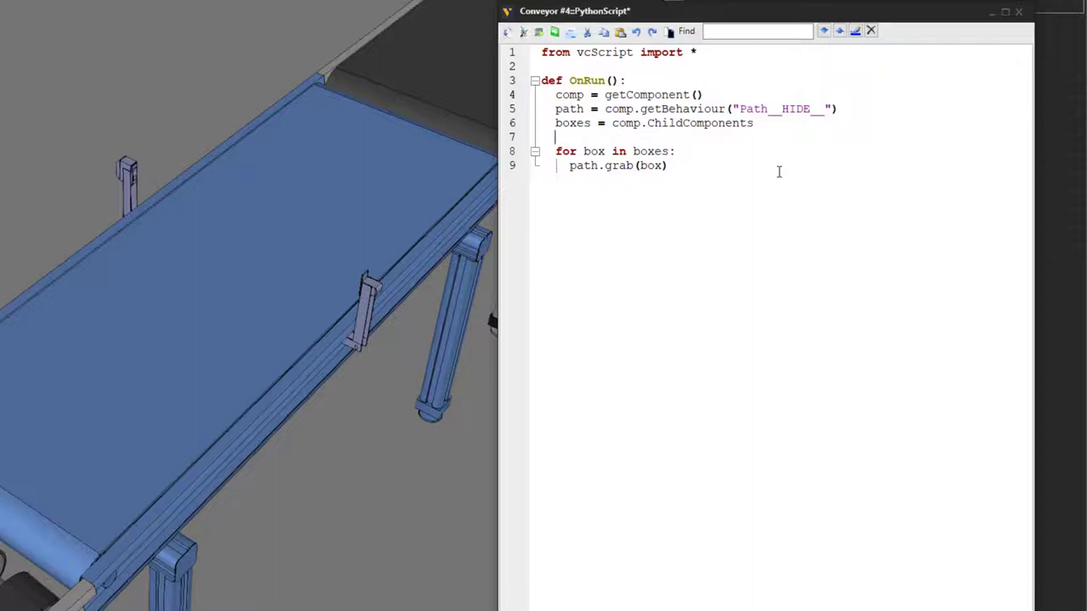
pyautogui.moveTo(710, 16); pyautogui.dragTo(638, 12)
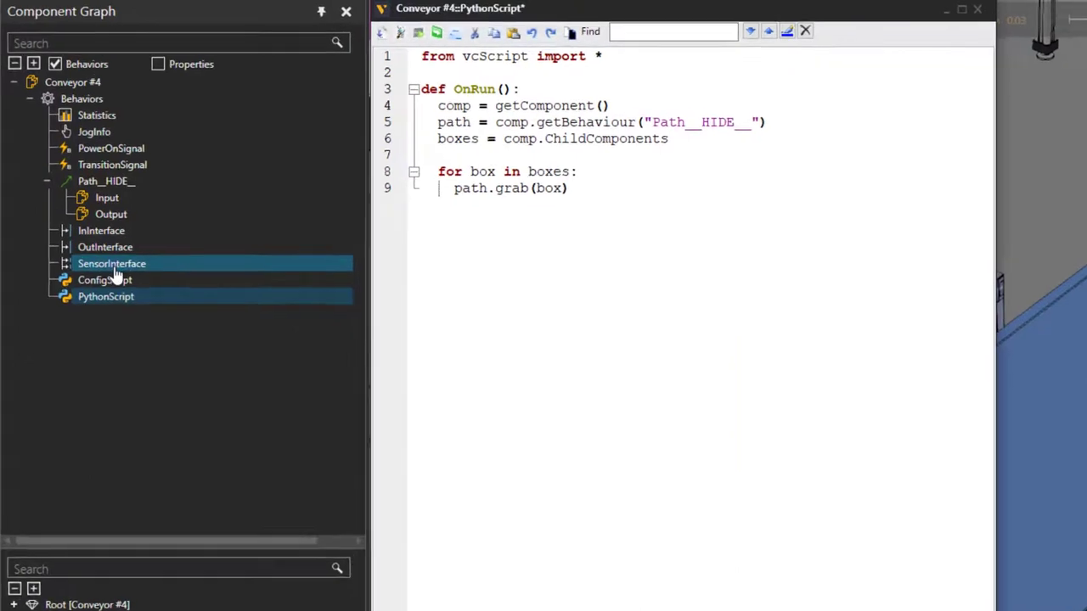
pyautogui.click(88, 186)
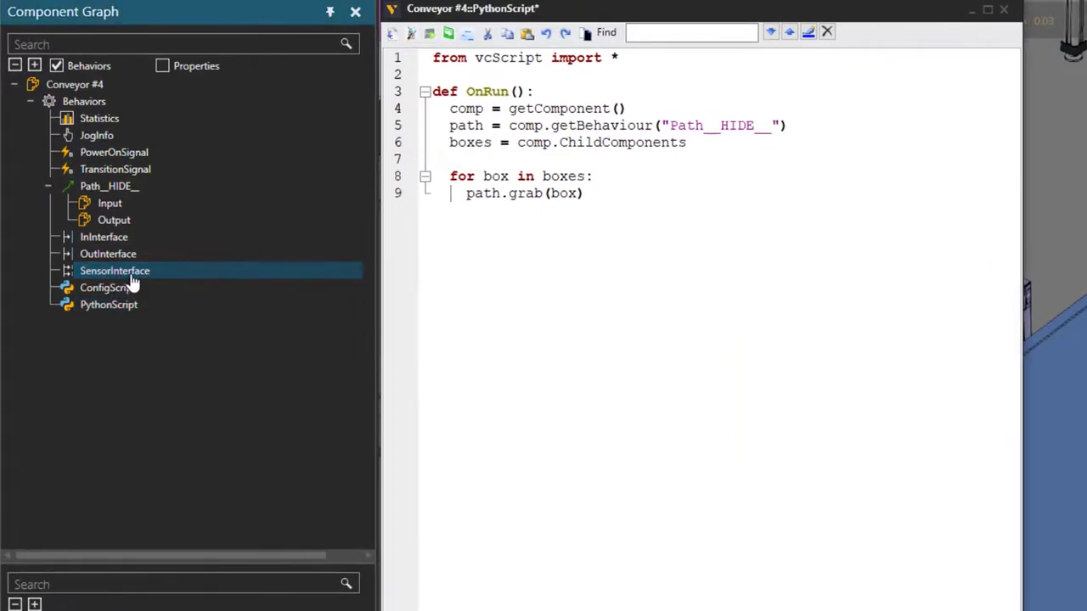
pyautogui.click(483, 160)
pyautogui.write('sensor_int')
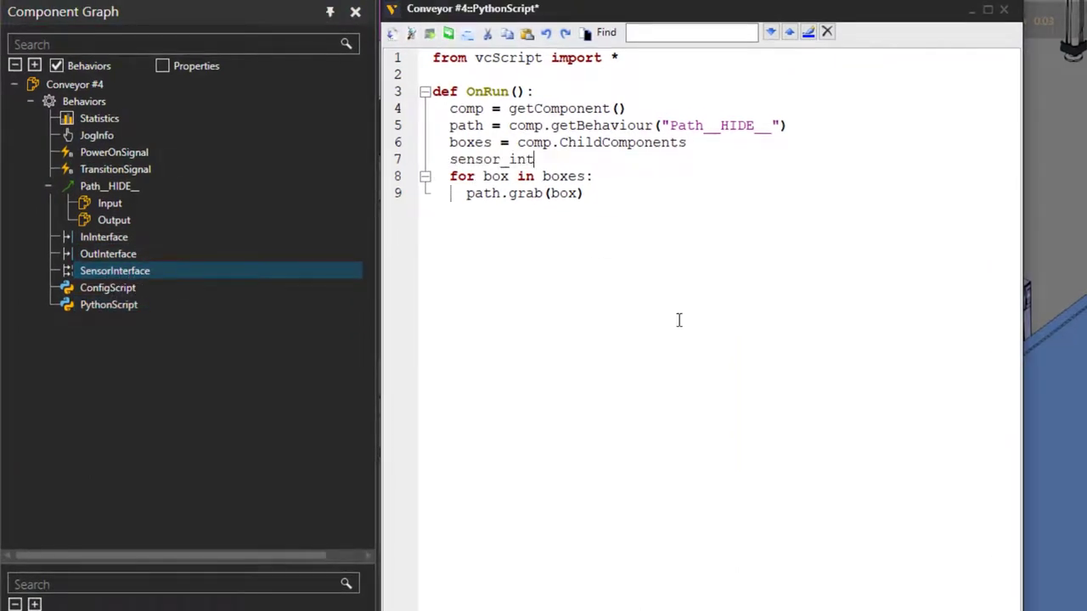
pyautogui.write('erface = comp')
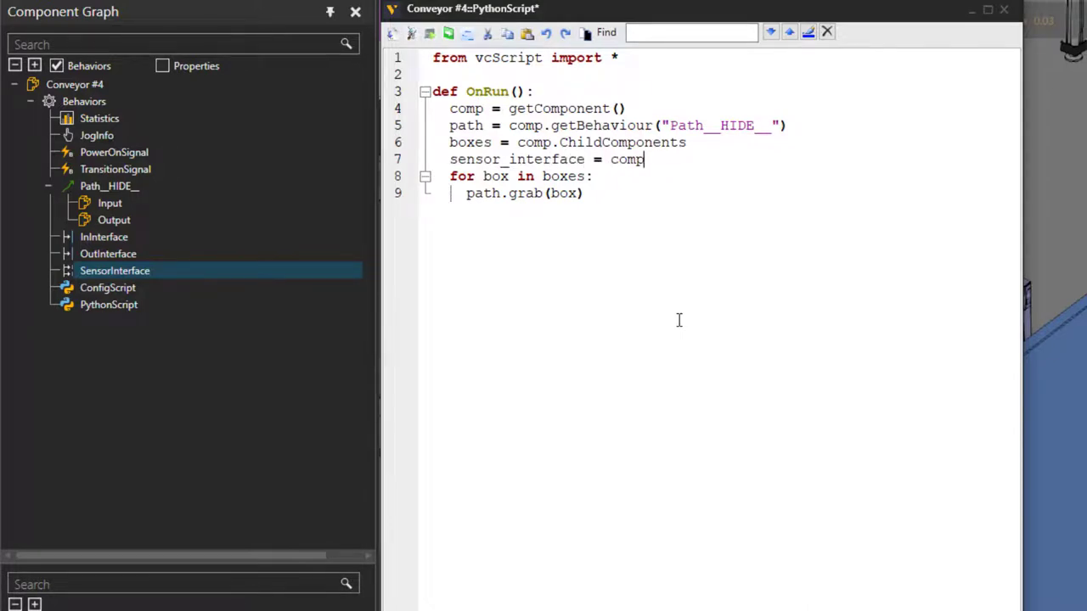
pyautogui.write('.get')
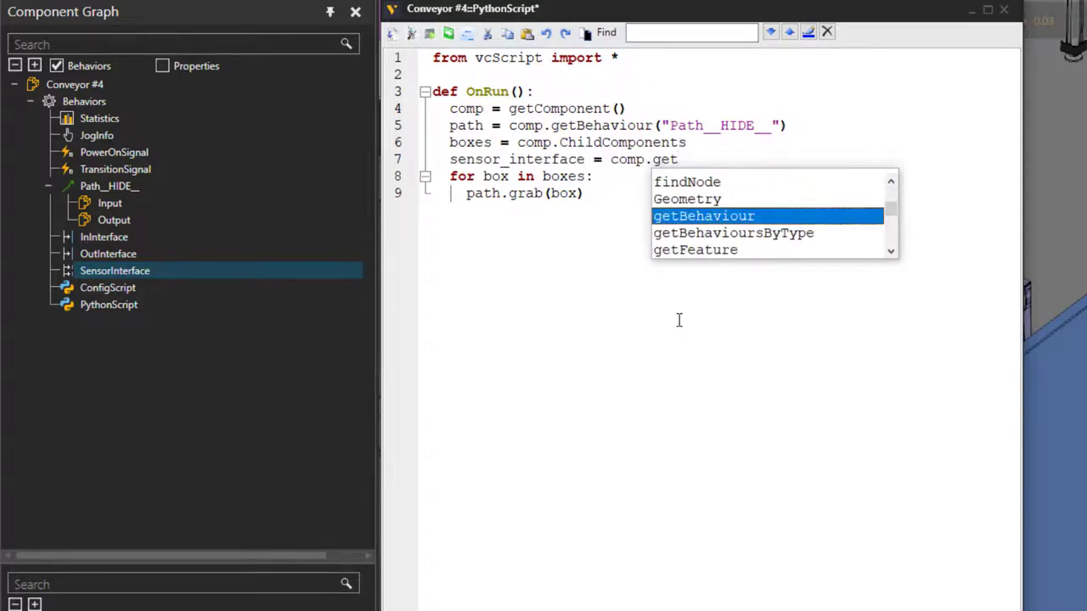
pyautogui.press('Return')
pyautogui.write('("')
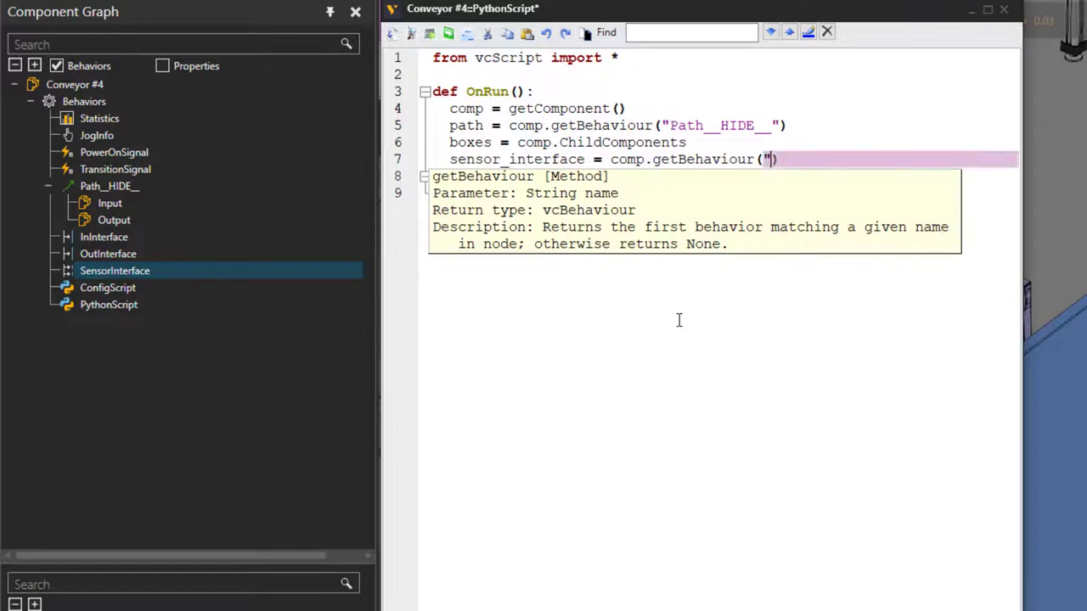
pyautogui.write('Sesn')
pyautogui.press('BackSpace')
pyautogui.press('BackSpace')
pyautogui.write('nsor')
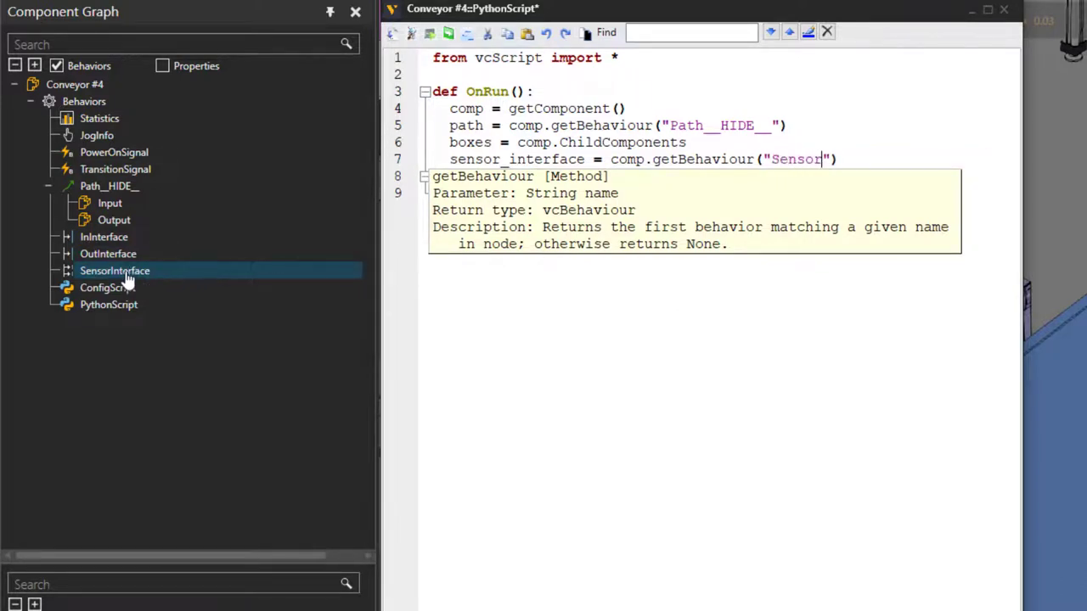
pyautogui.write('Interface')
# Step: Add the script line sensors = sensor_interface.ConnectedComponents before the for loop
pyautogui.press('Return')
pyautogui.write('sensor')
pyautogui.press('BackSpace')
pyautogui.press('BackSpace')
pyautogui.press('BackSpace')
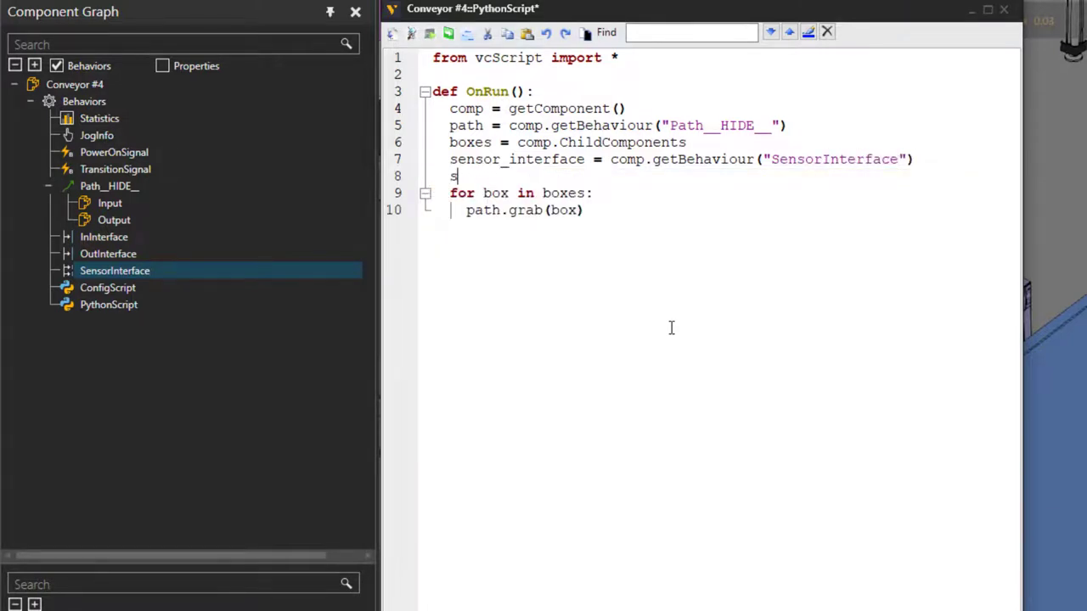
pyautogui.write('ensors = se')
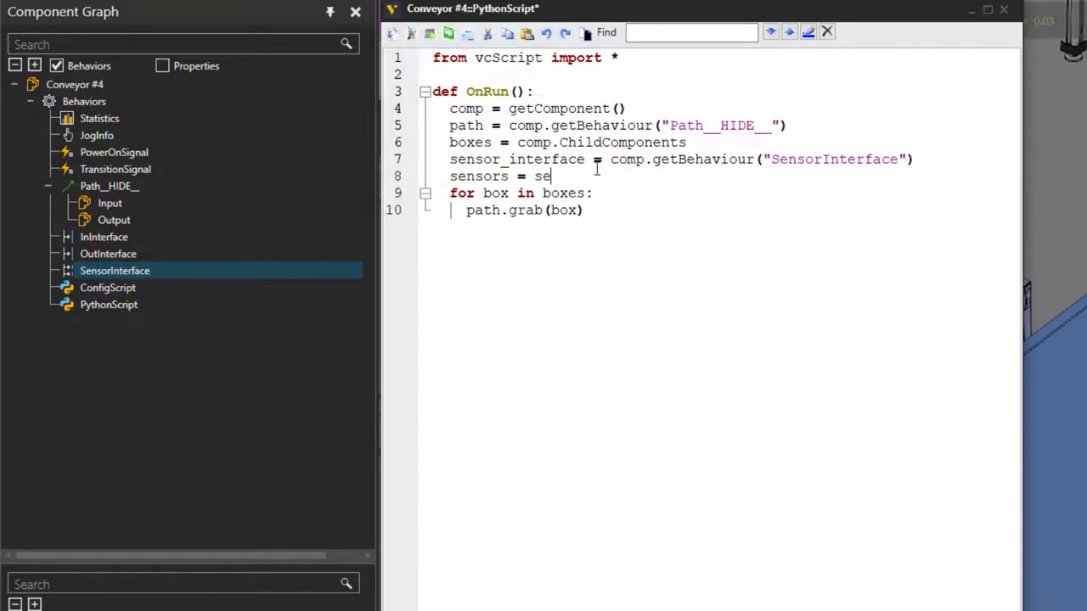
pyautogui.write('nsor_interface.')
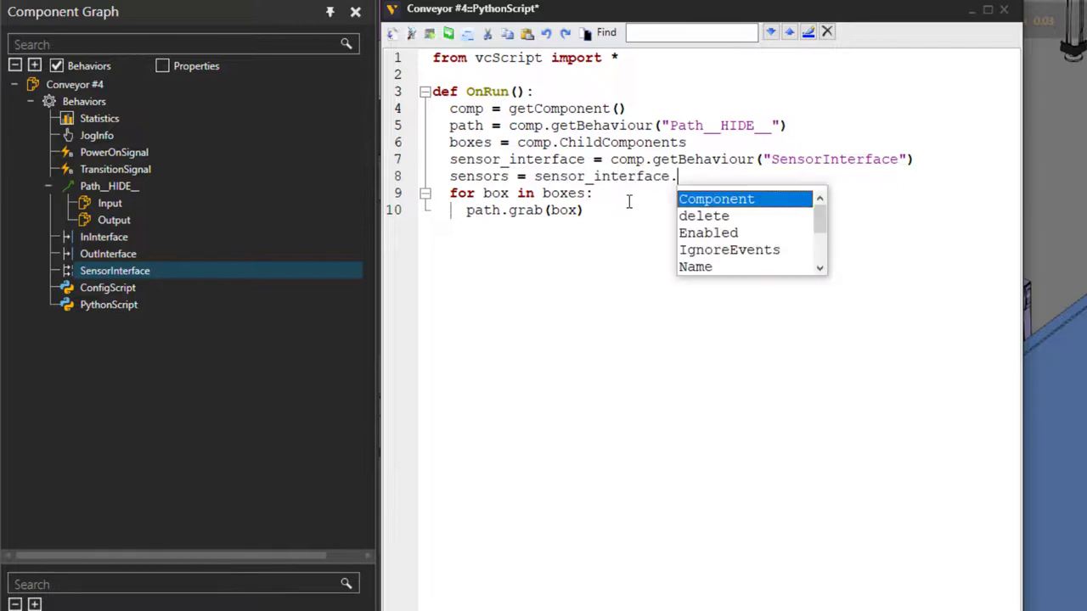
pyautogui.write('ConnectedComp')
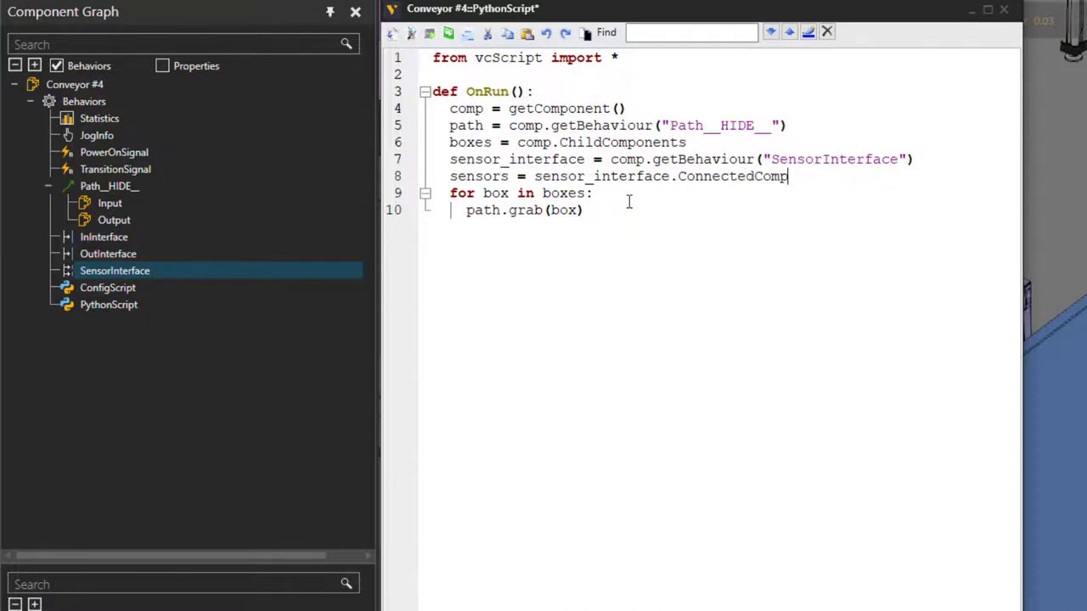
pyautogui.write('onents')
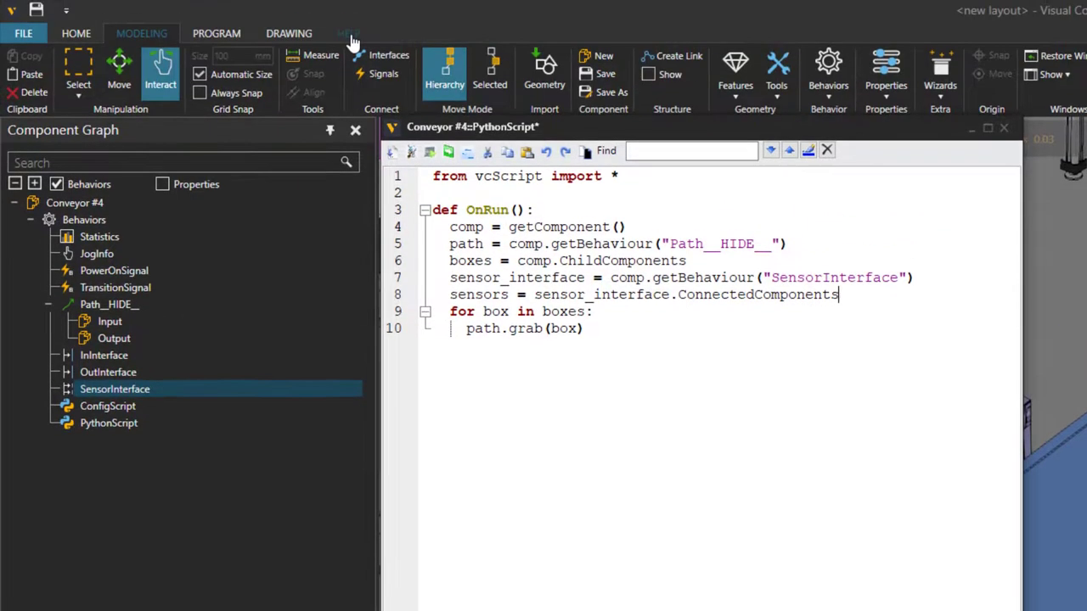
# Step: Look up the ConnectedComponents property of vcSimInterface in the Python API reference and compare it with the sensors line
pyautogui.click(348, 0)
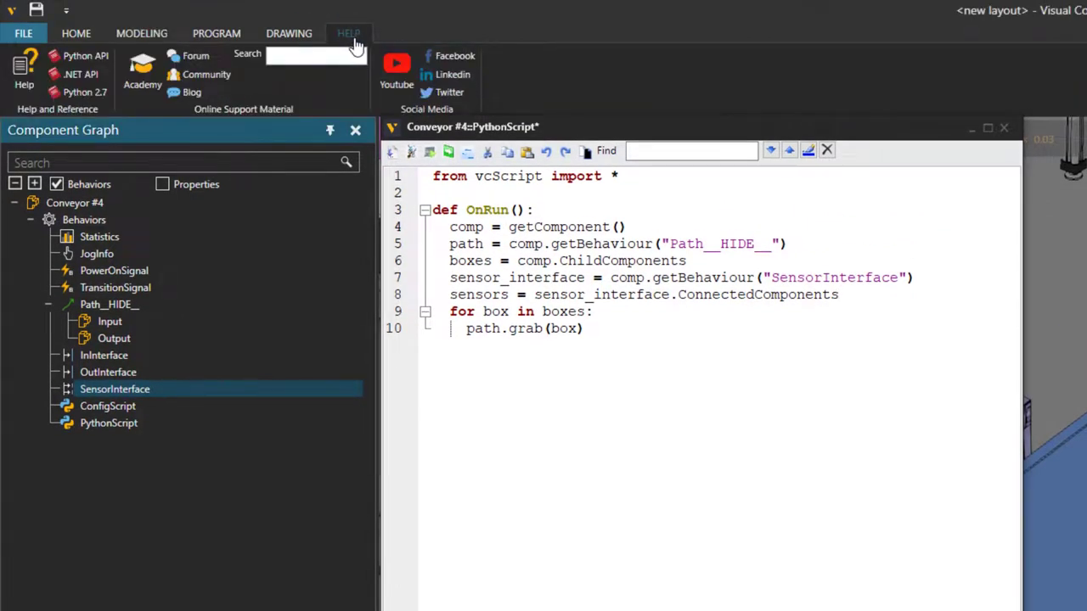
pyautogui.click(81, 58)
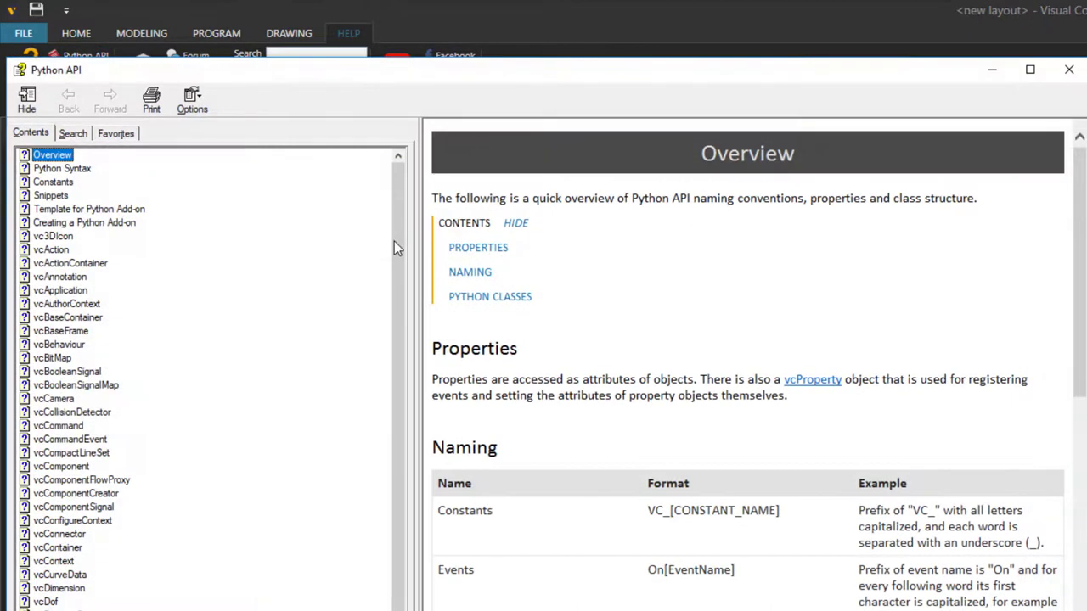
pyautogui.moveTo(394, 242); pyautogui.dragTo(406, 610)
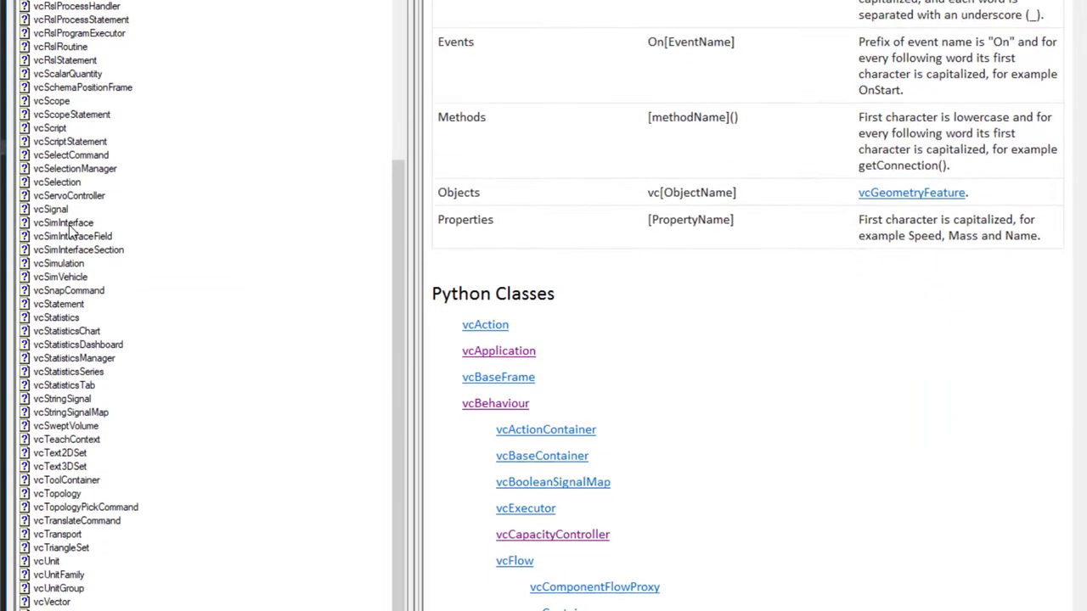
pyautogui.click(68, 224)
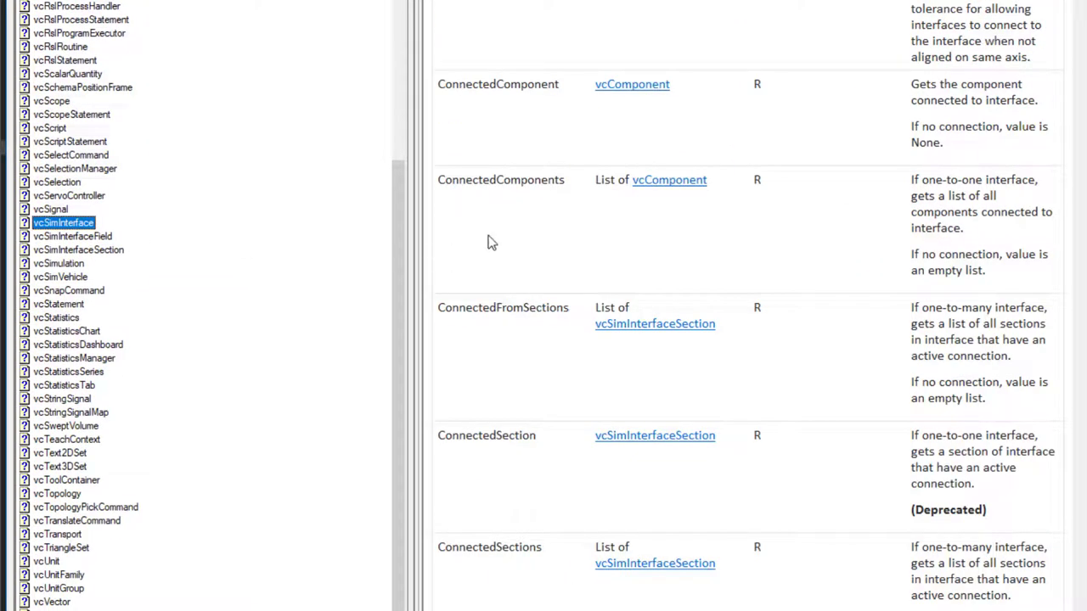
pyautogui.moveTo(568, 186); pyautogui.dragTo(439, 190)
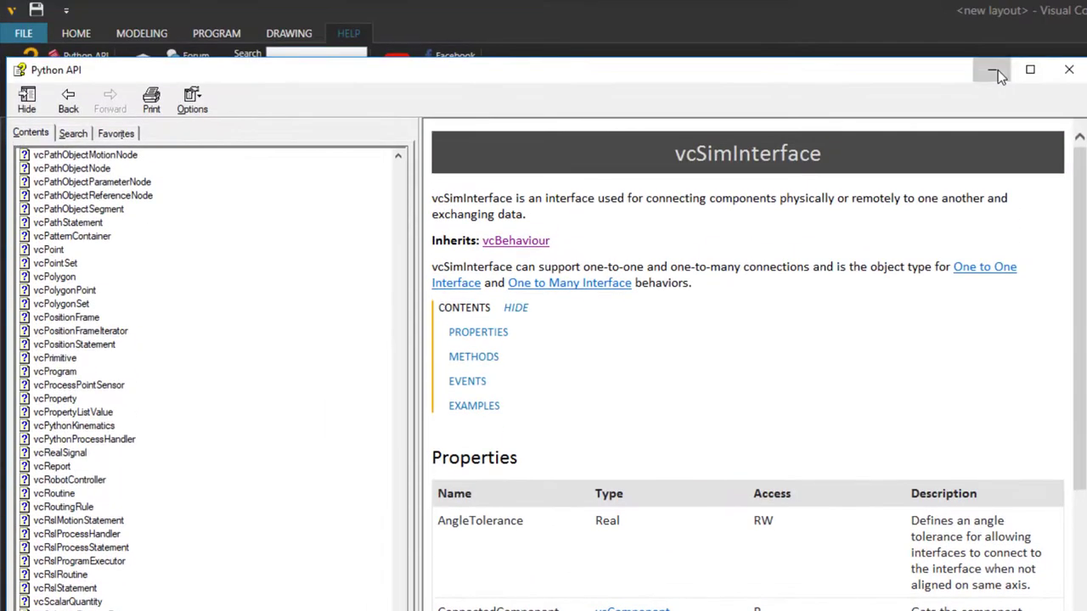
pyautogui.click(994, 69)
pyautogui.moveTo(857, 295); pyautogui.dragTo(533, 295)
pyautogui.click(595, 327)
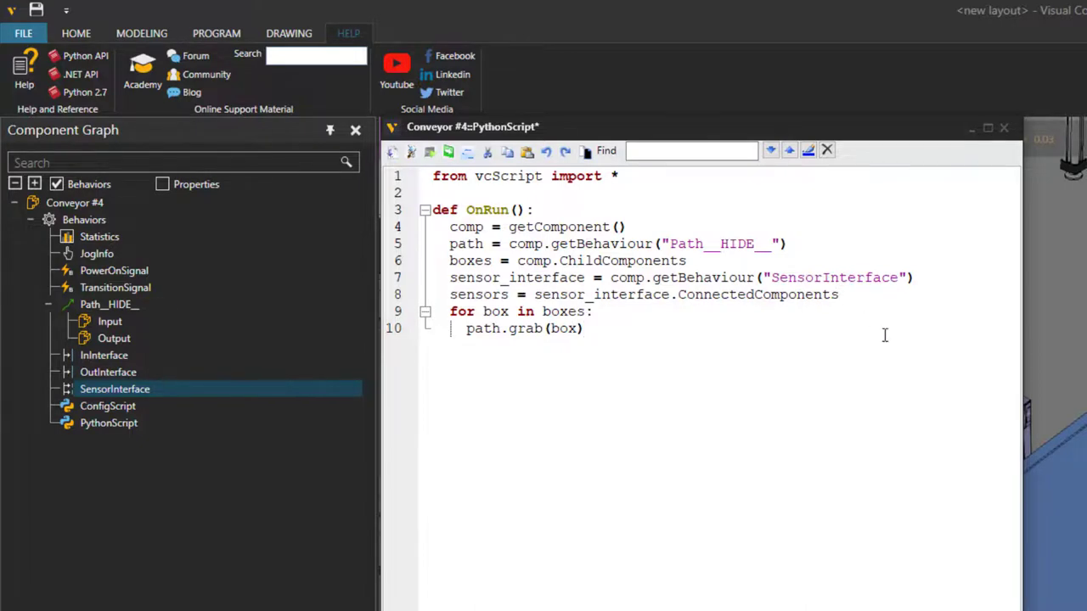
# Step: Rewrite the boxes assignment as [c for c in comp.ChildComponents if c not in sensors]
pyautogui.moveTo(686, 260); pyautogui.dragTo(558, 263)
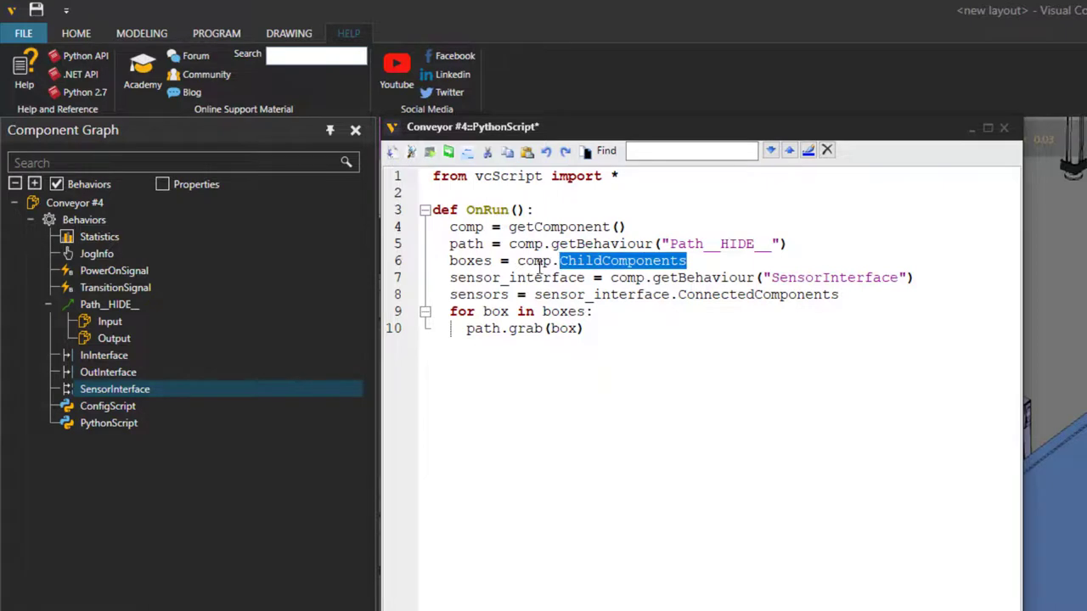
pyautogui.click(703, 258)
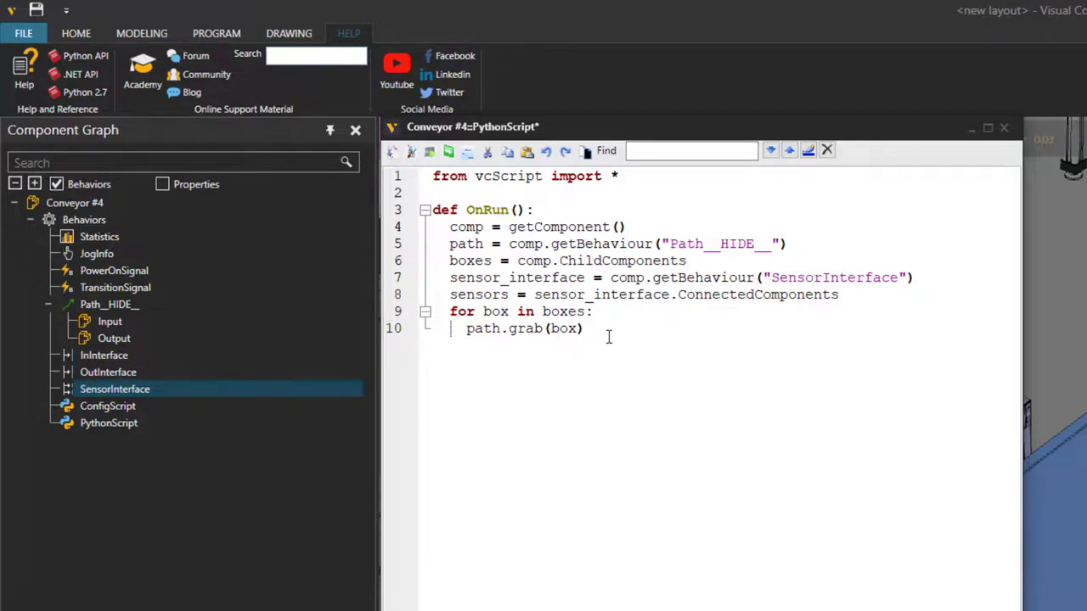
pyautogui.write('[]')
pyautogui.press('BackSpace')
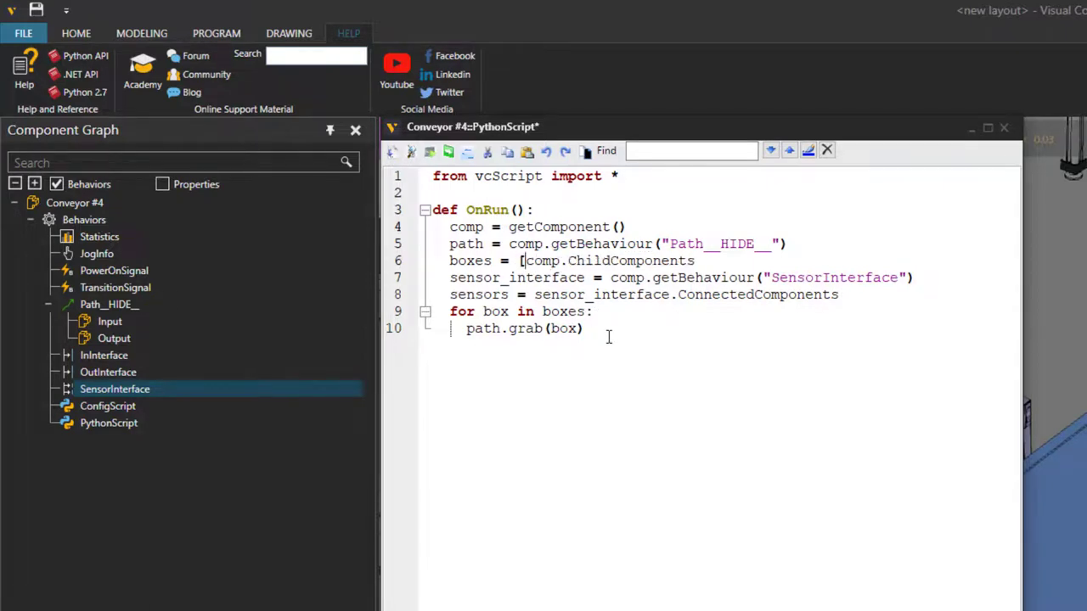
pyautogui.write('c for ')
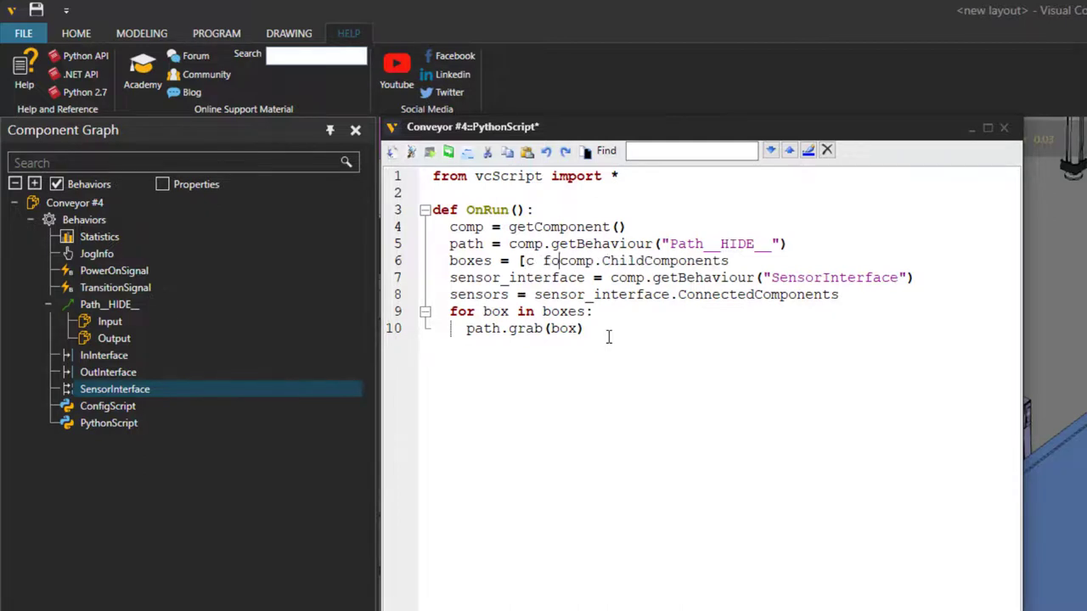
pyautogui.write('c in')
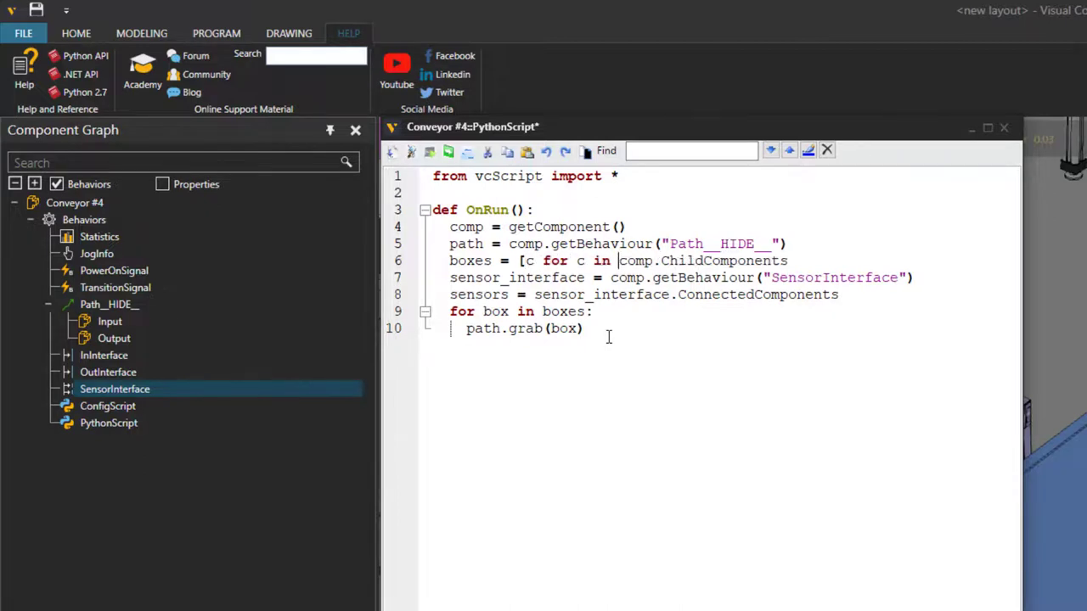
pyautogui.click(809, 260)
pyautogui.write('if c not in')
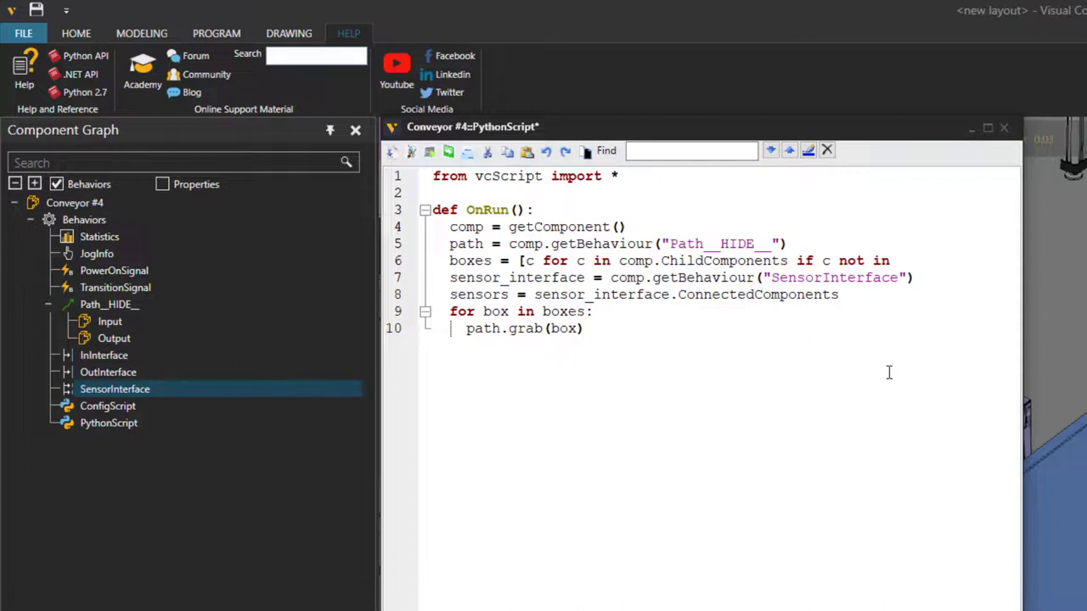
pyautogui.write('sors')
# Step: Move the boxes assignment line directly below the sensors line, leaving no blank line before the for loop
pyautogui.tripleClick(629, 264)
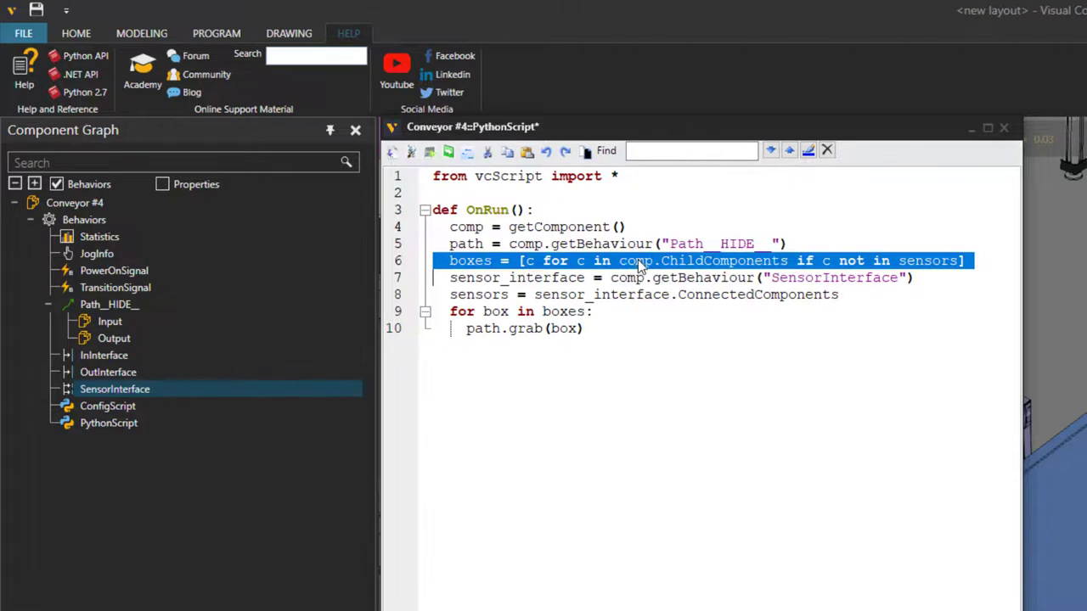
pyautogui.rightClick(629, 264)
pyautogui.click(679, 316)
pyautogui.click(860, 281)
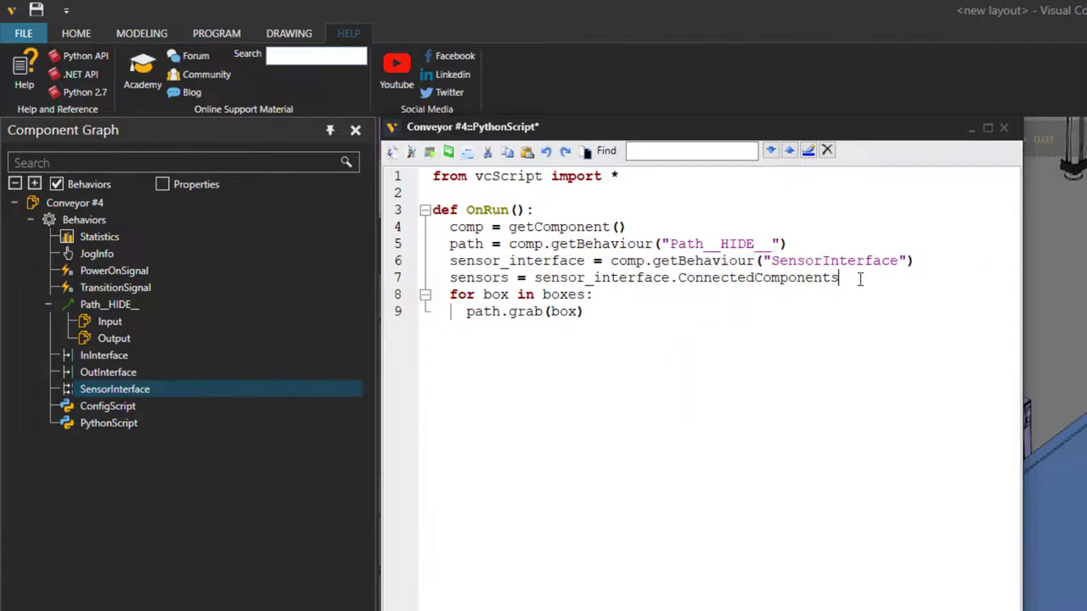
pyautogui.press('Return')
pyautogui.hotkey('ctrl', 'v')
pyautogui.press('Delete')
pyautogui.press('Delete')
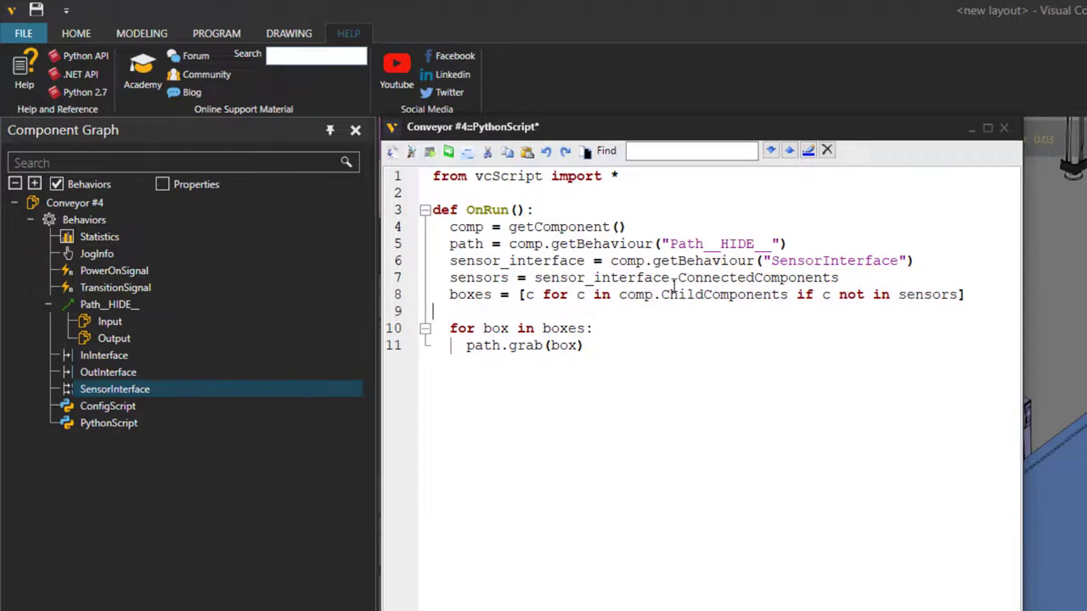
pyautogui.press('BackSpace')
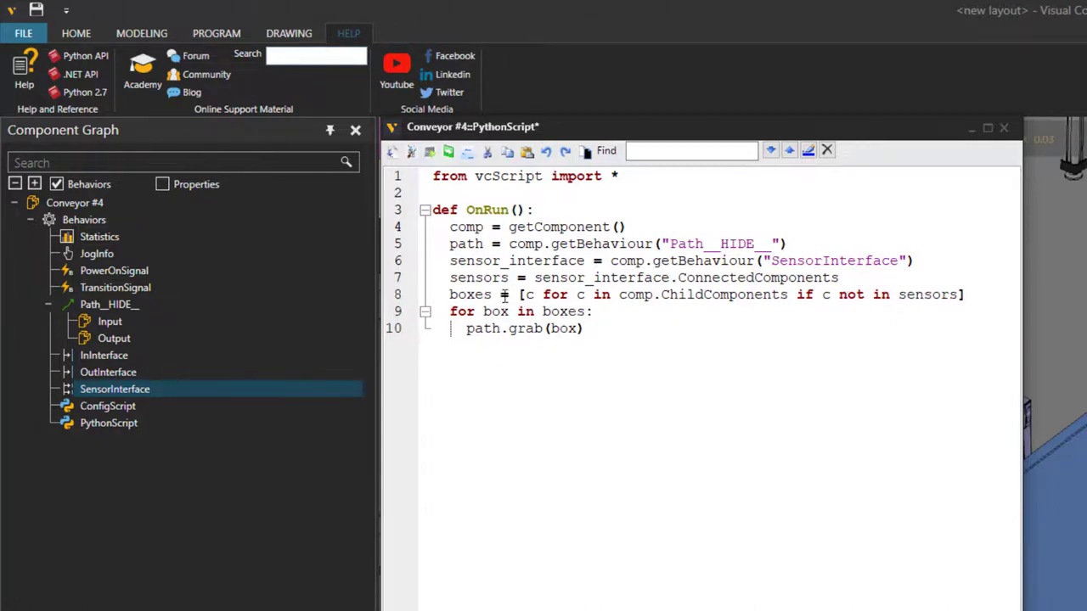
# Step: Insert a blank line between the path assignment and the sensor_interface line
pyautogui.doubleClick(619, 284)
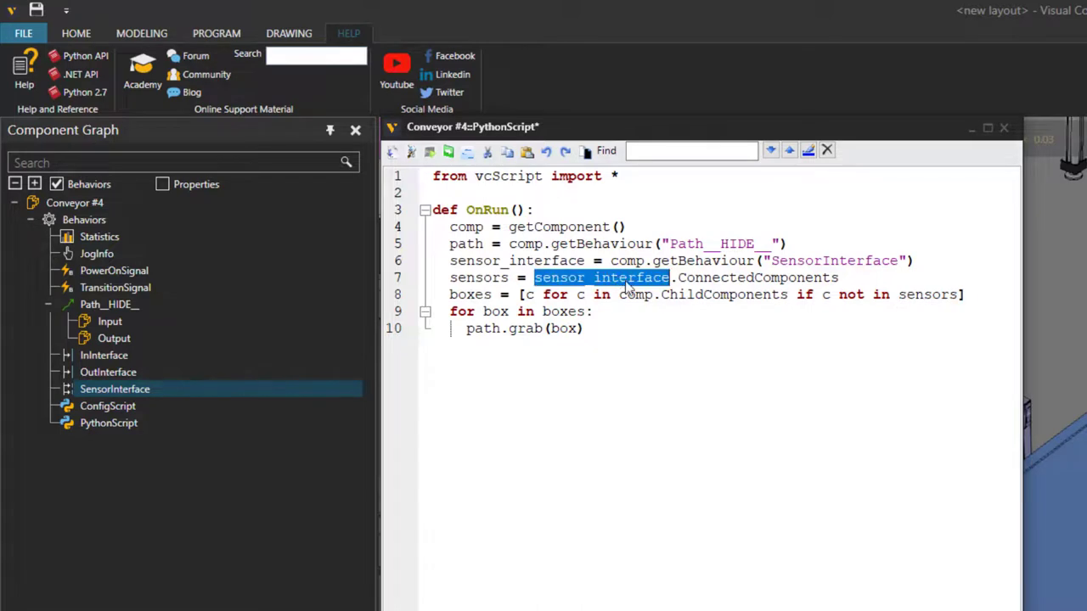
pyautogui.click(911, 261)
pyautogui.click(862, 248)
pyautogui.press('Return')
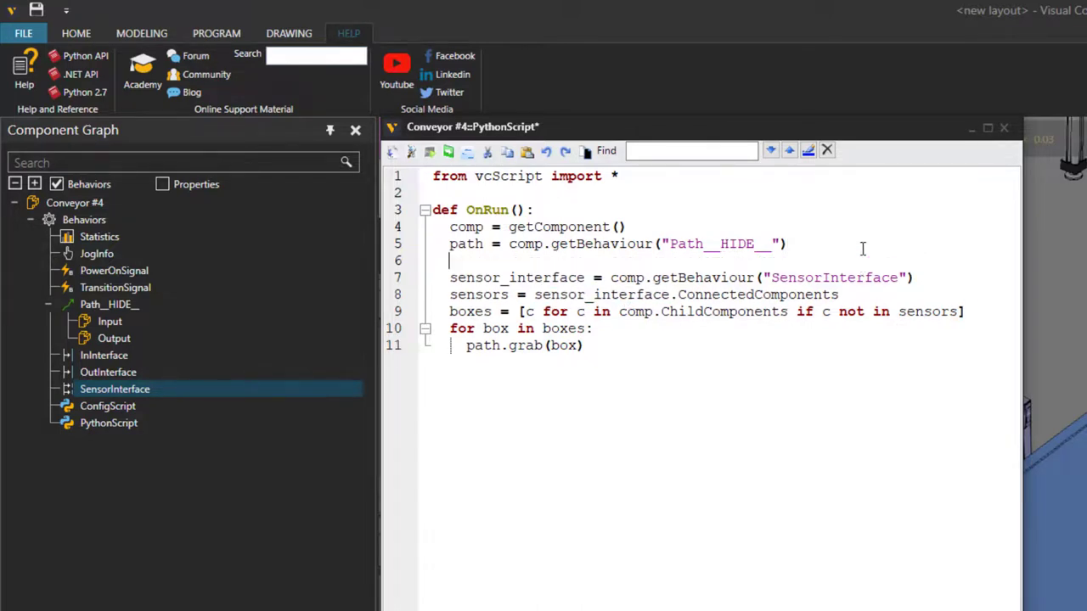
# Step: Review the OnRun script line by line, from the component and path assignments through the sensor filter to the for loop
pyautogui.tripleClick(590, 235)
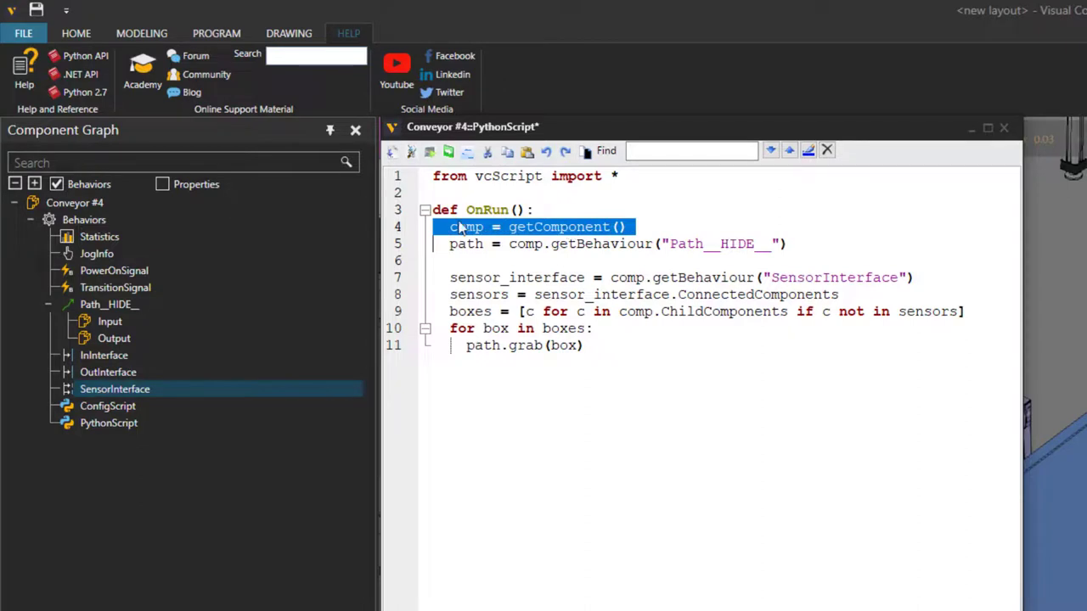
pyautogui.tripleClick(552, 246)
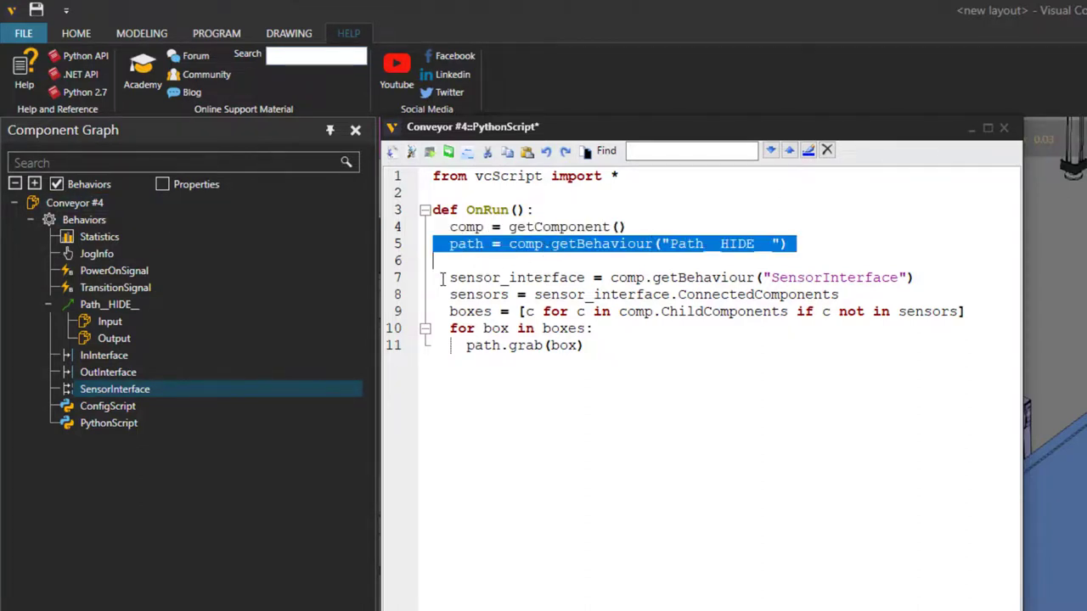
pyautogui.tripleClick(562, 281)
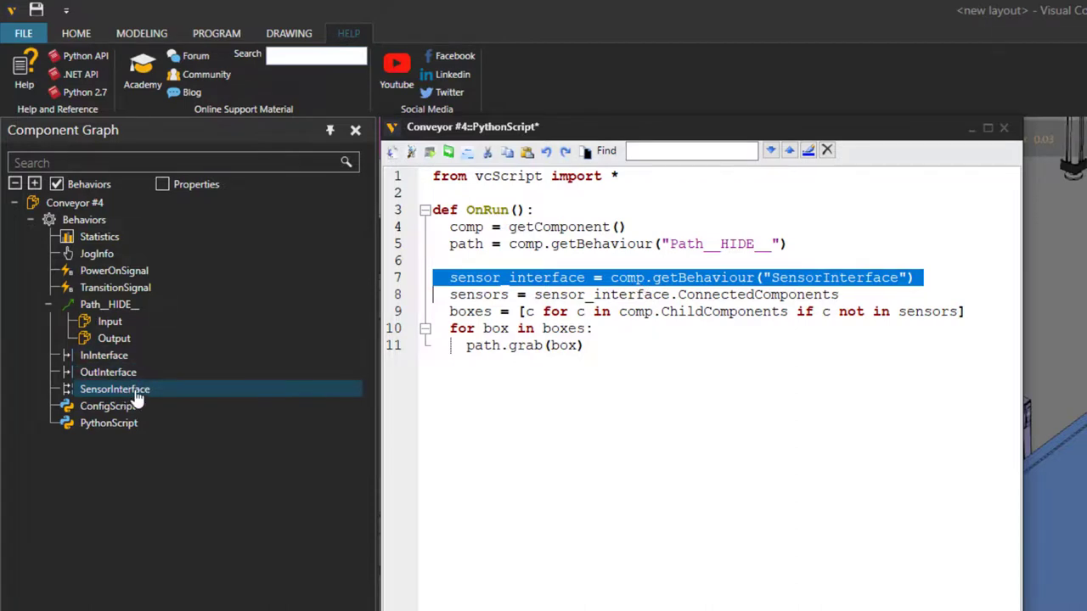
pyautogui.doubleClick(694, 296)
pyautogui.click(848, 296)
pyautogui.moveTo(848, 295); pyautogui.dragTo(522, 297)
pyautogui.click(510, 295)
pyautogui.tripleClick(509, 295)
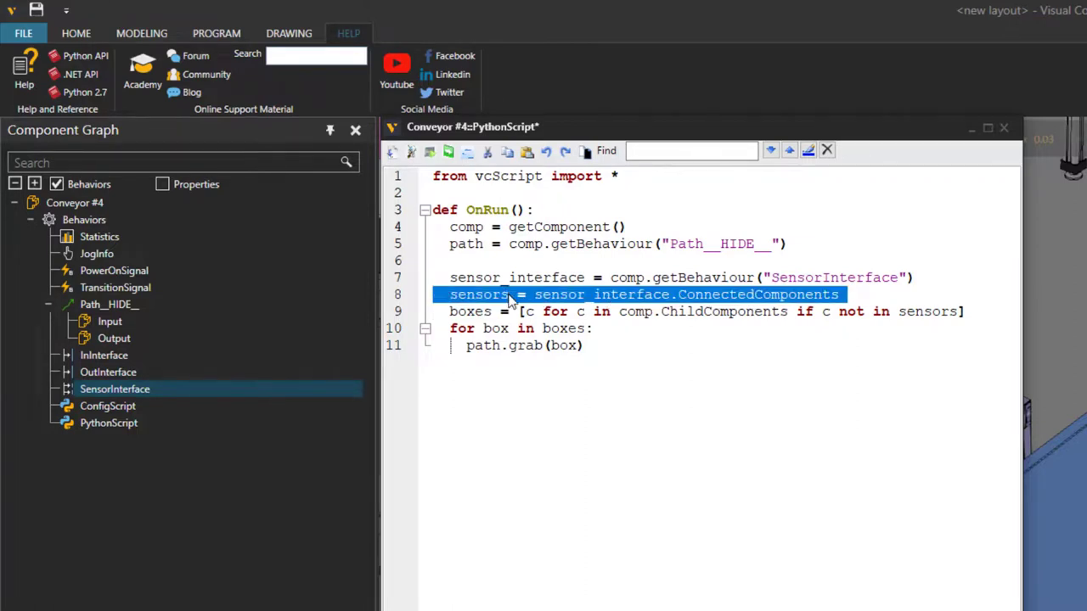
pyautogui.click(566, 312)
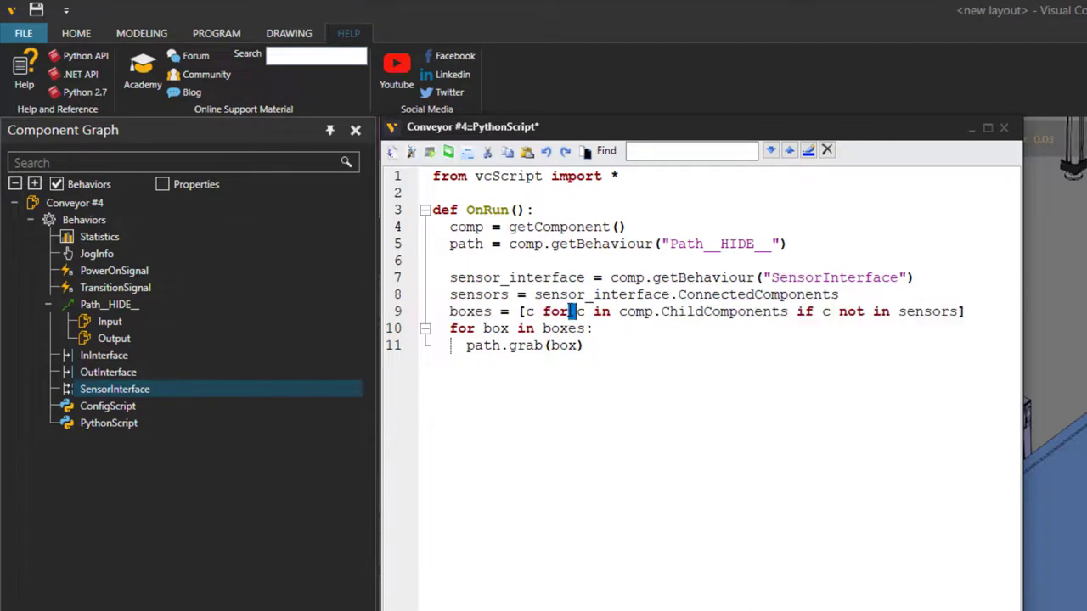
pyautogui.tripleClick(572, 312)
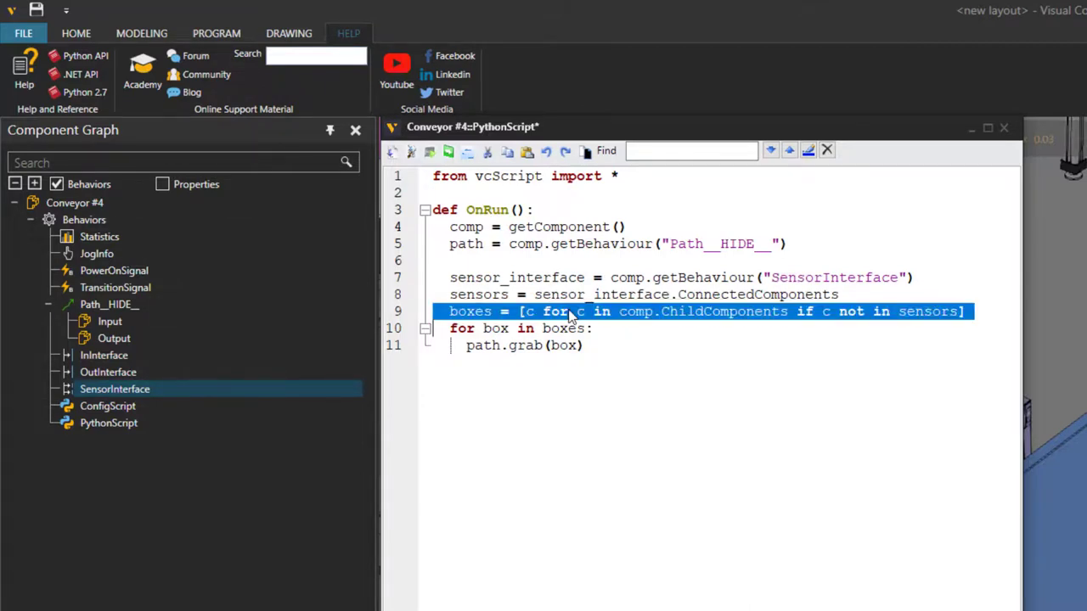
pyautogui.click(571, 311)
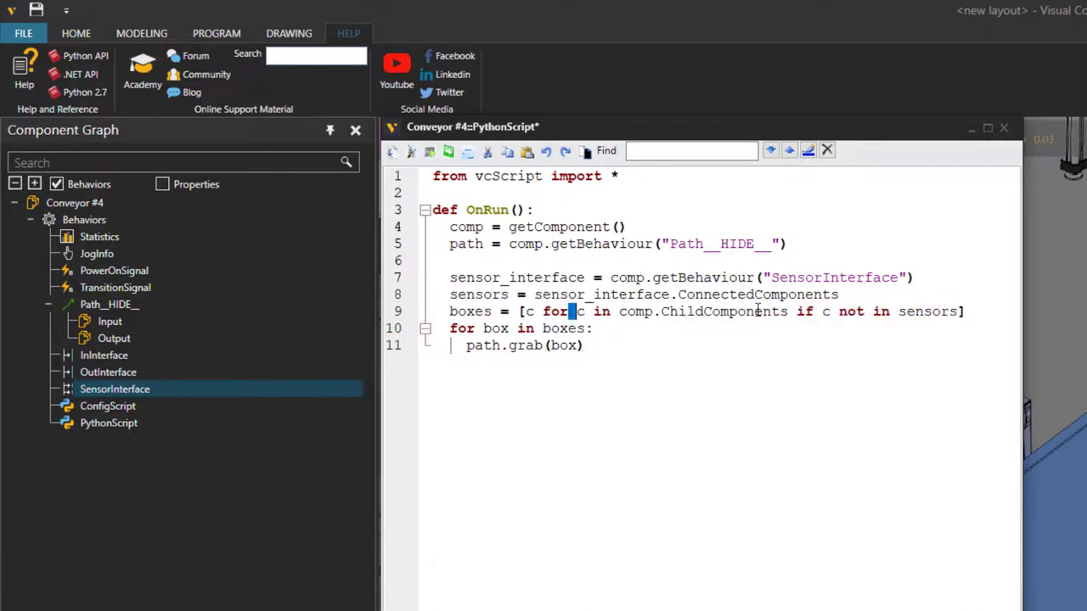
pyautogui.doubleClick(924, 312)
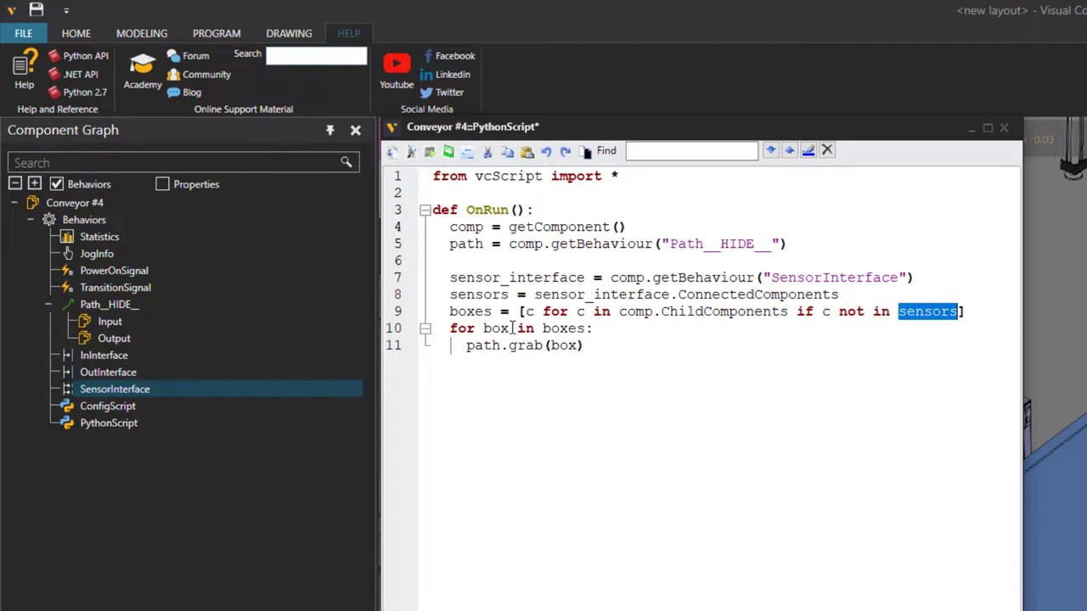
pyautogui.doubleClick(558, 329)
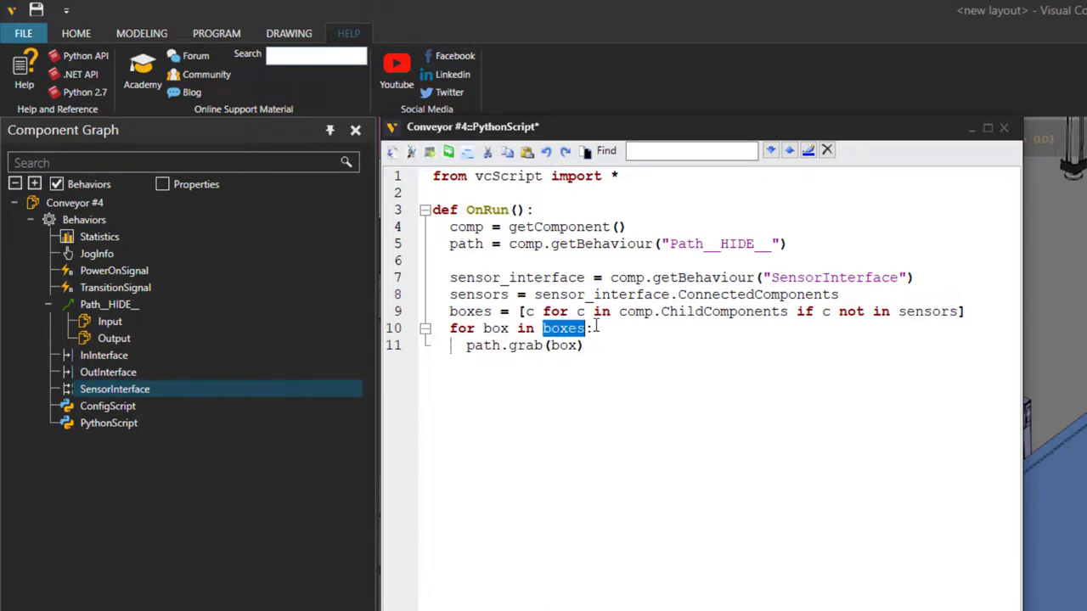
pyautogui.click(597, 328)
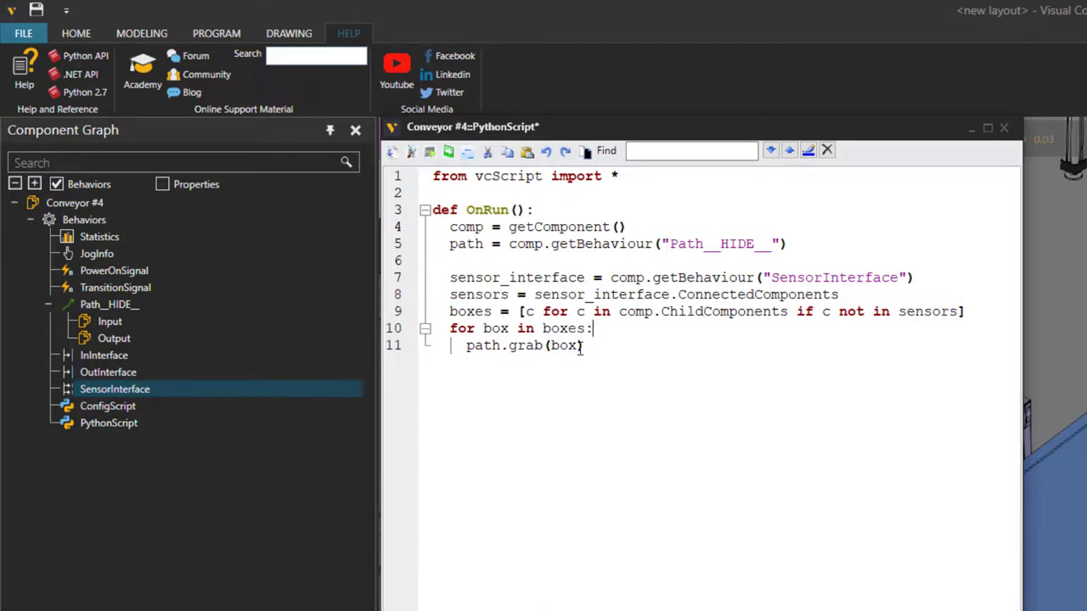
pyautogui.tripleClick(597, 280)
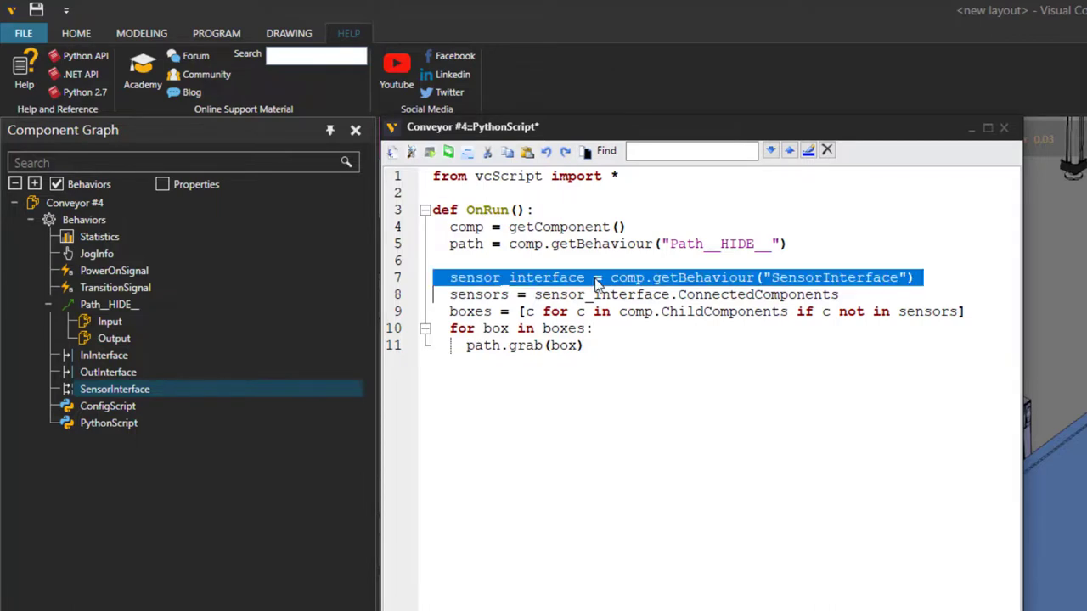
# Step: Save the edited conveyor script and move its editor window clear of the conveyor with the sensor
pyautogui.click(392, 155)
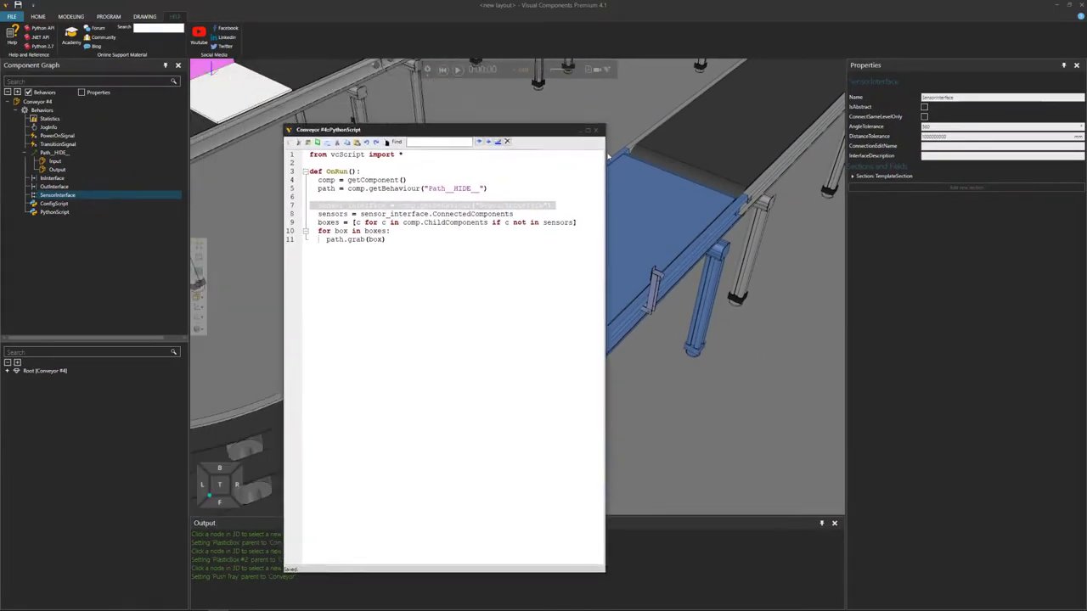
pyautogui.moveTo(488, 135); pyautogui.dragTo(1007, 272)
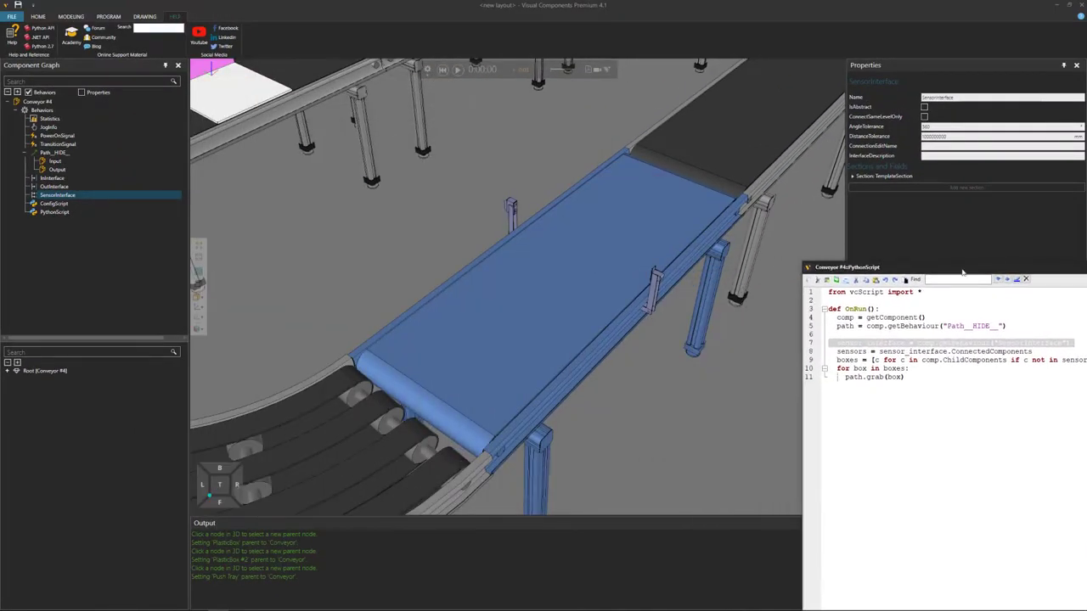
pyautogui.click(481, 166)
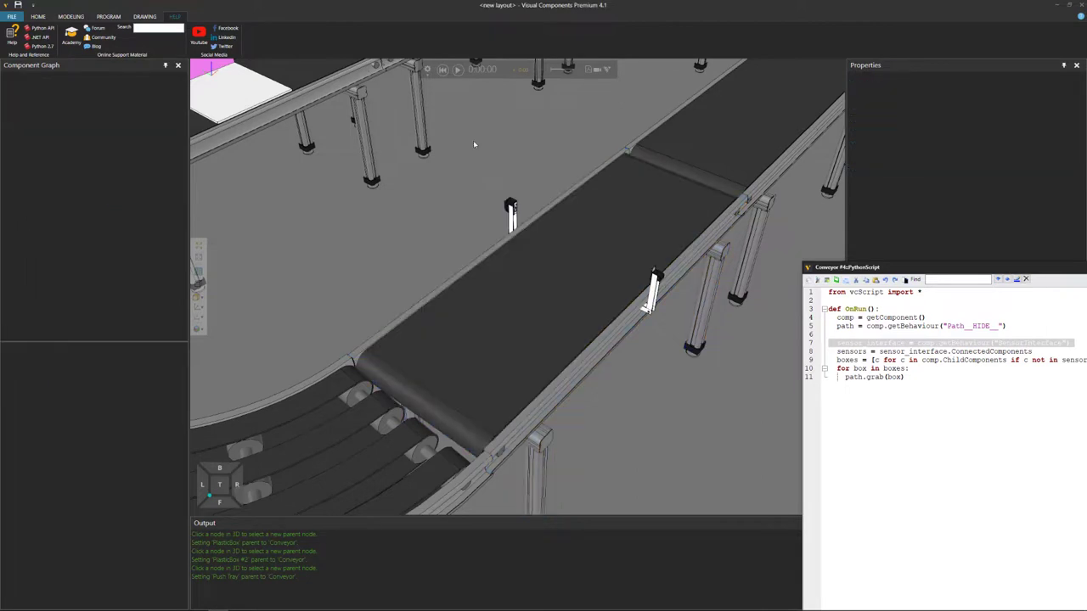
pyautogui.scroll(-3, 465, 181)
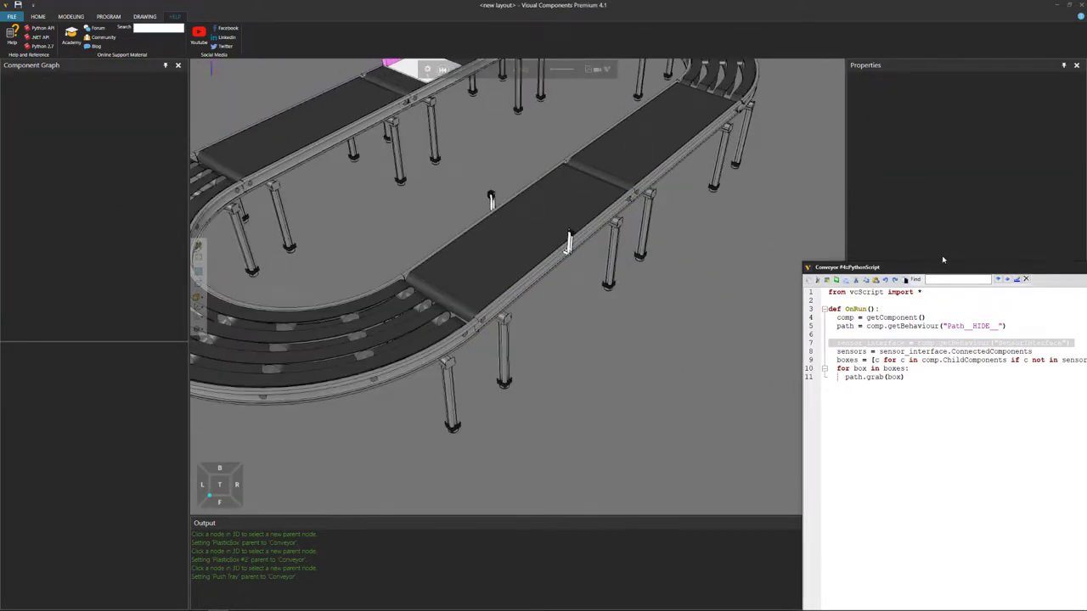
pyautogui.moveTo(937, 269); pyautogui.dragTo(777, 204)
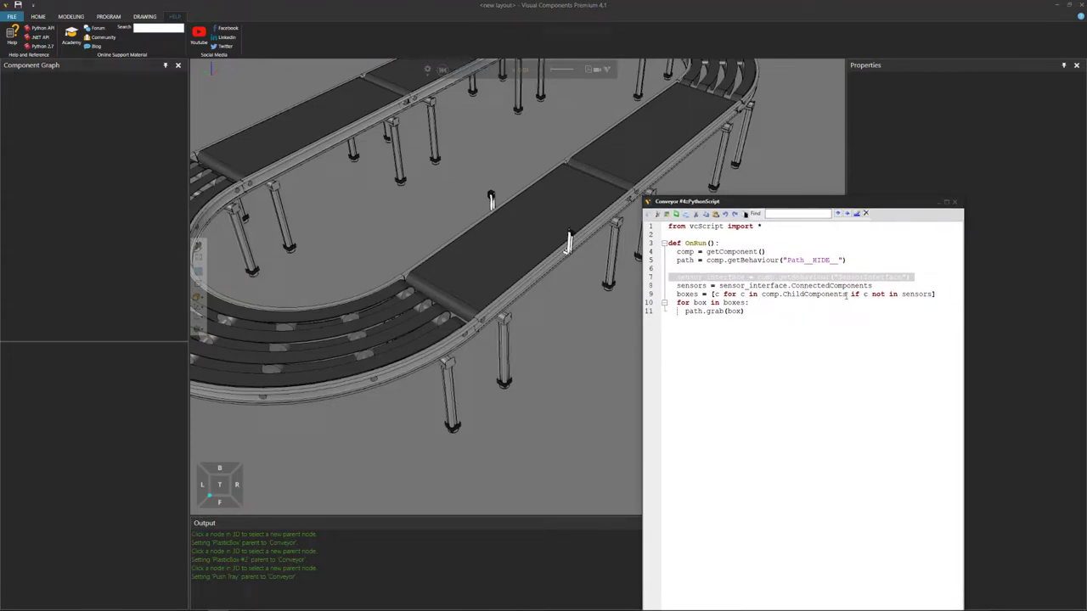
pyautogui.moveTo(664, 201); pyautogui.dragTo(759, 220)
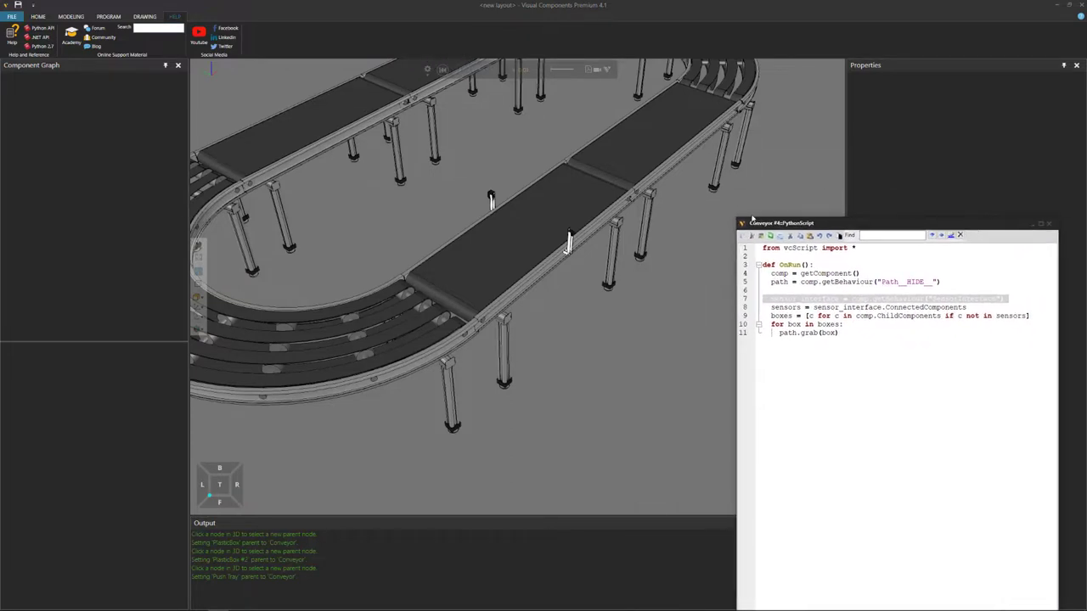
# Step: Run the simulation to check how the Push Tray travels around the loop and past the sensor, then reset it
pyautogui.moveTo(760, 195); pyautogui.dragTo(720, 259, button='middle')
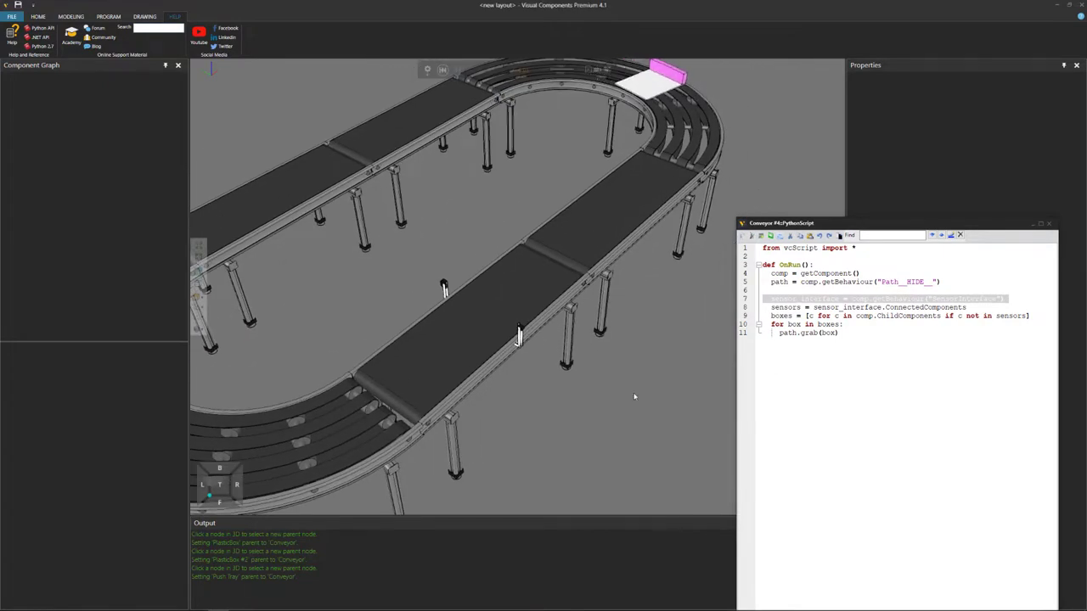
pyautogui.moveTo(636, 396); pyautogui.dragTo(635, 390, button='middle')
pyautogui.scroll(3, 594, 391)
pyautogui.scroll(-3, 587, 400)
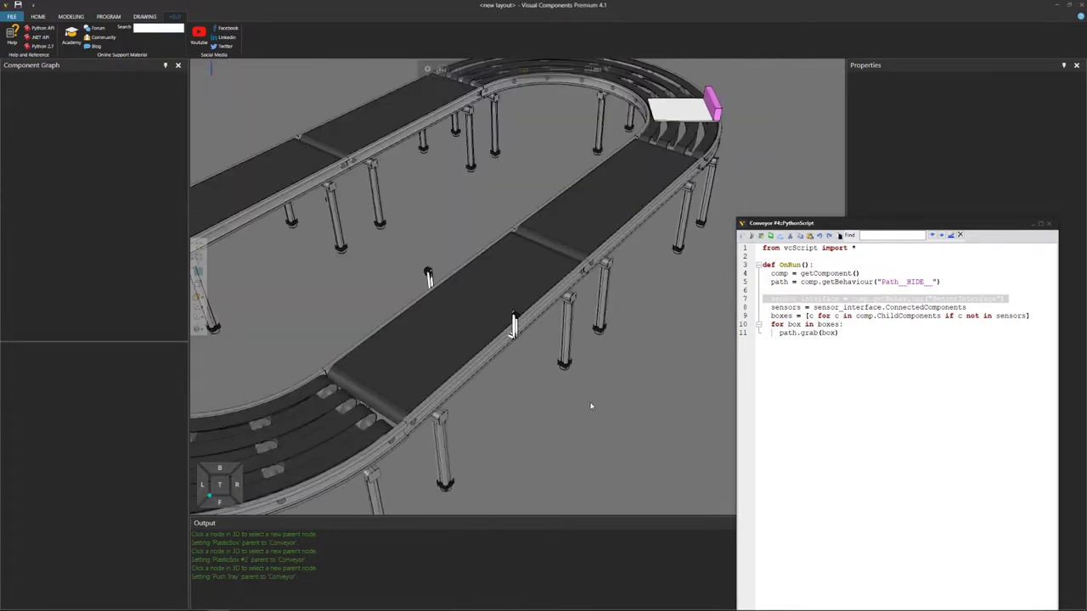
pyautogui.scroll(1, 589, 405)
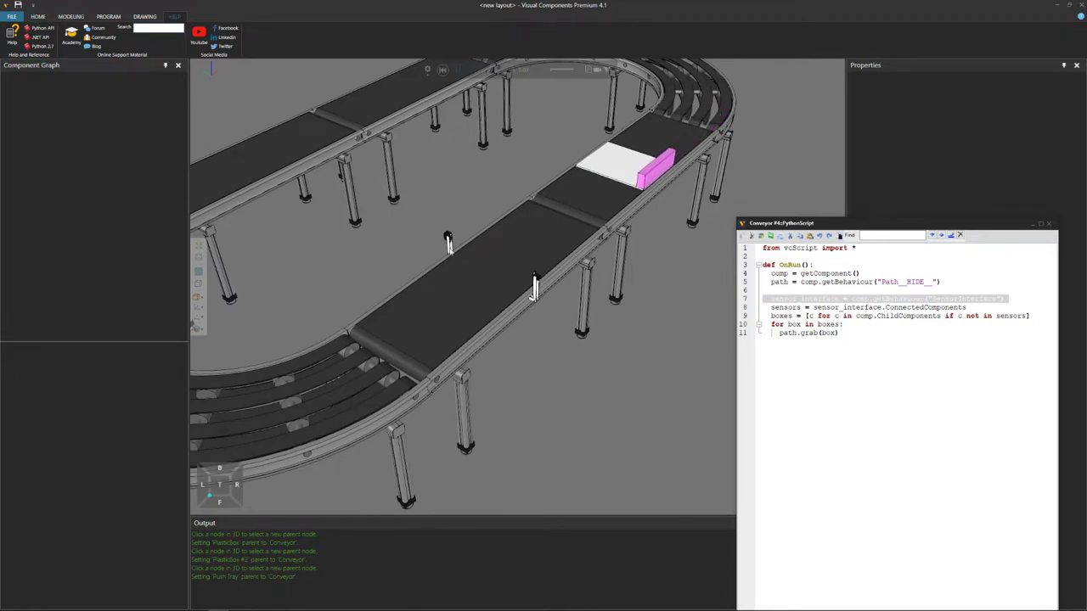
pyautogui.moveTo(543, 399); pyautogui.dragTo(653, 386, button='right')
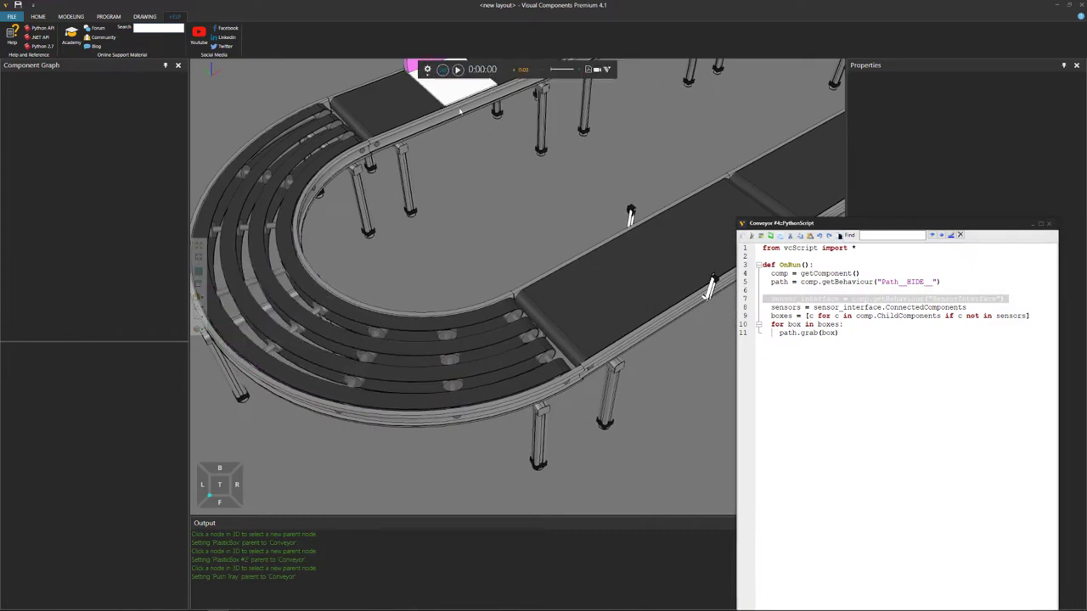
pyautogui.moveTo(532, 179); pyautogui.dragTo(548, 272, button='right')
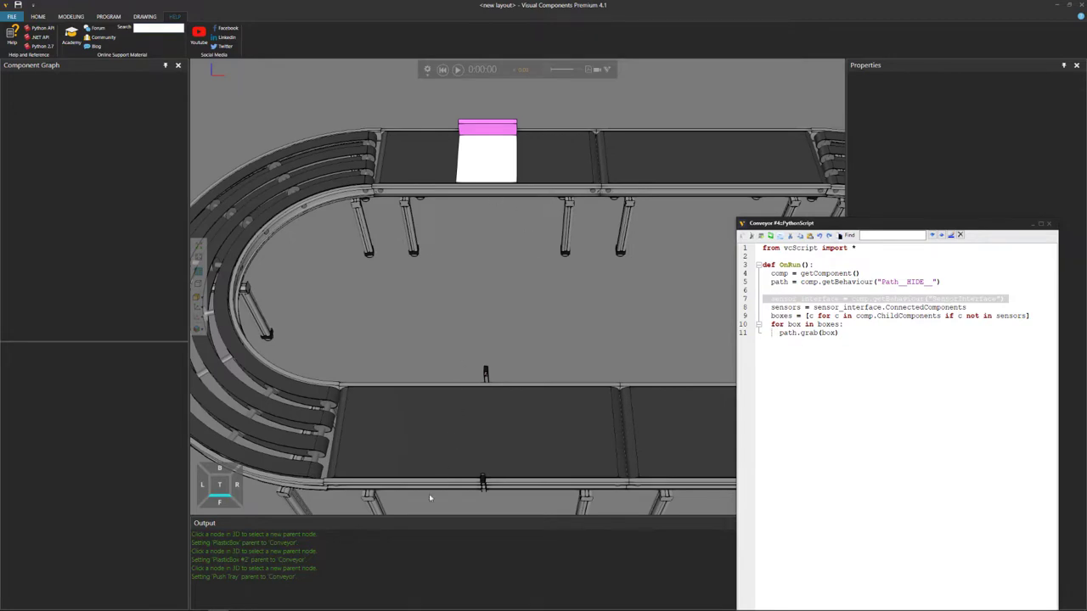
pyautogui.moveTo(430, 322); pyautogui.dragTo(609, 427, button='right')
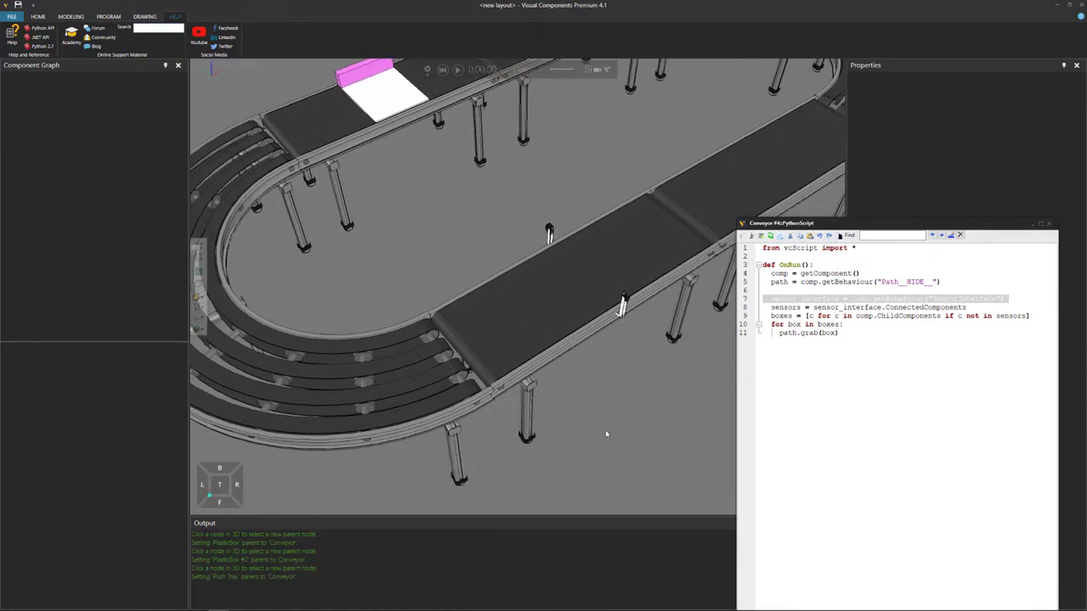
pyautogui.moveTo(504, 301); pyautogui.dragTo(541, 253, button='right')
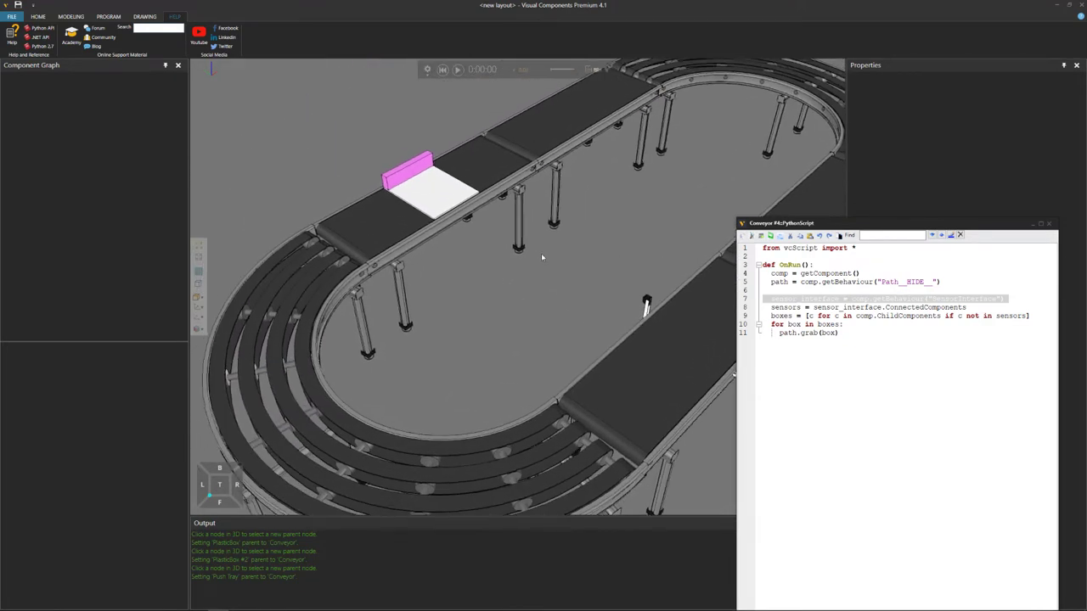